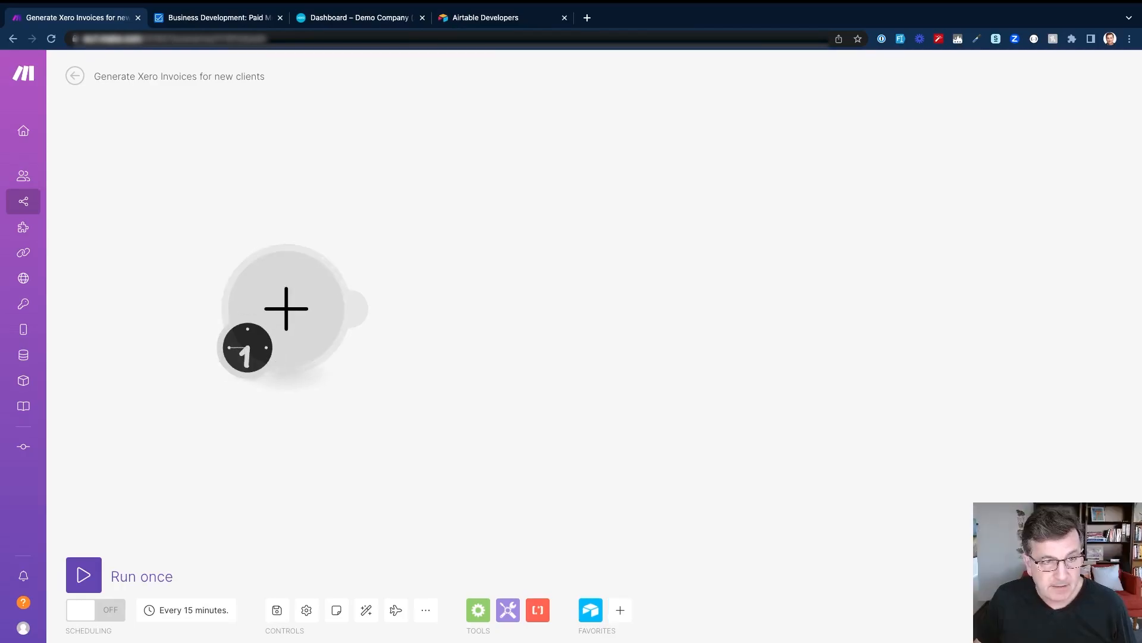
# Add the Airtable Watch Records module as the scenario's trigger
pyautogui.click(286, 309)
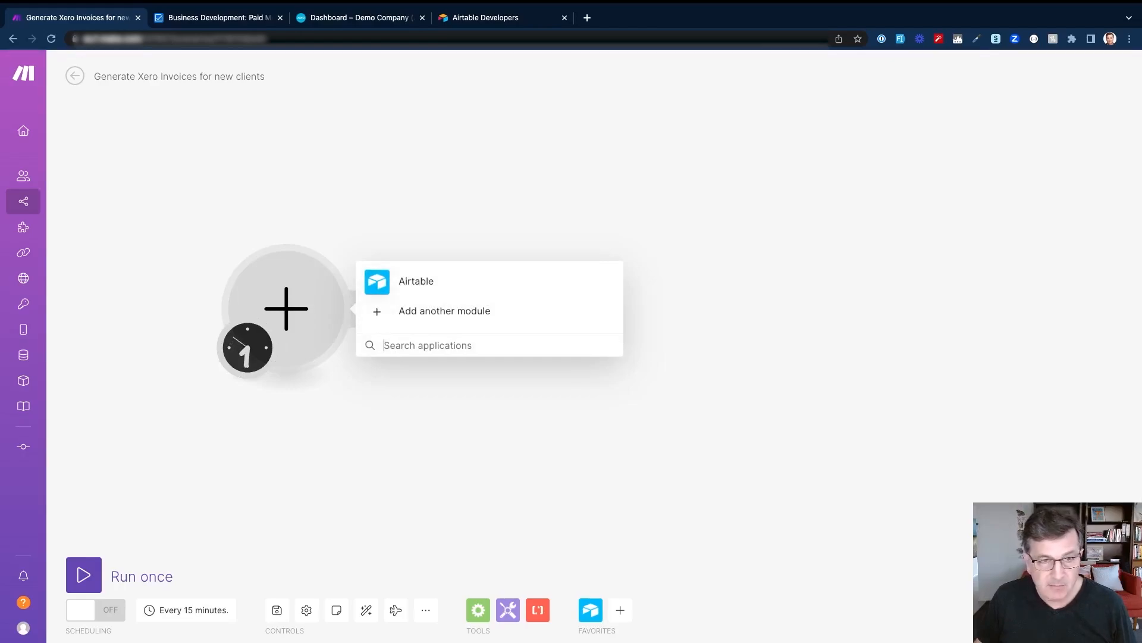
pyautogui.click(416, 282)
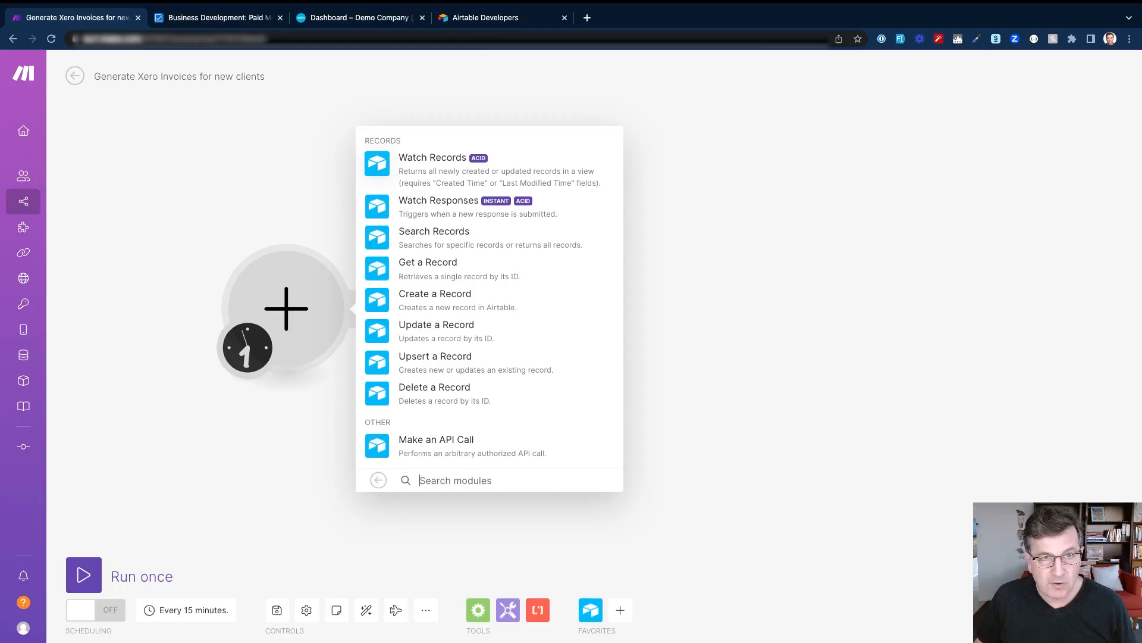
pyautogui.click(433, 164)
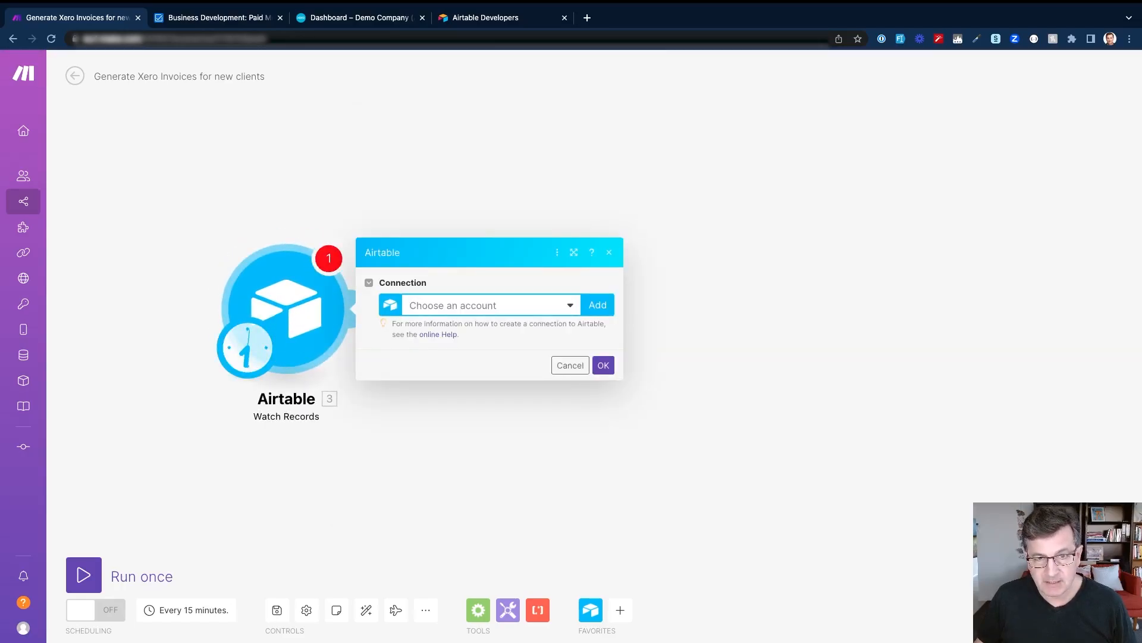
# Start a new Airtable Token or Key connection with the token type API Key (Legacy)
pyautogui.click(598, 305)
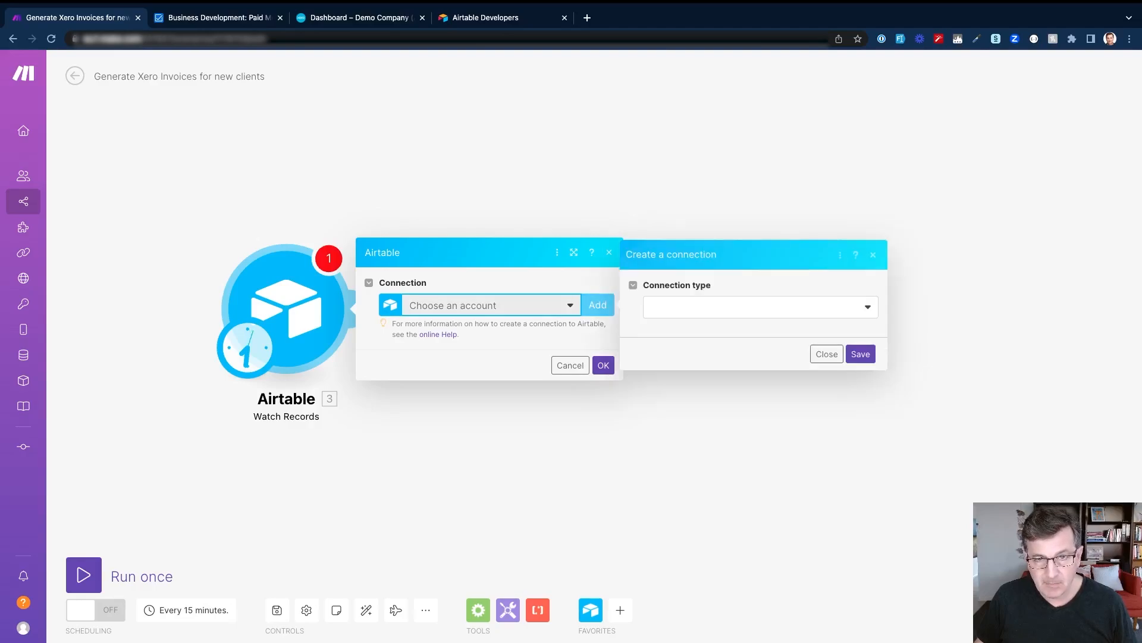
pyautogui.click(761, 307)
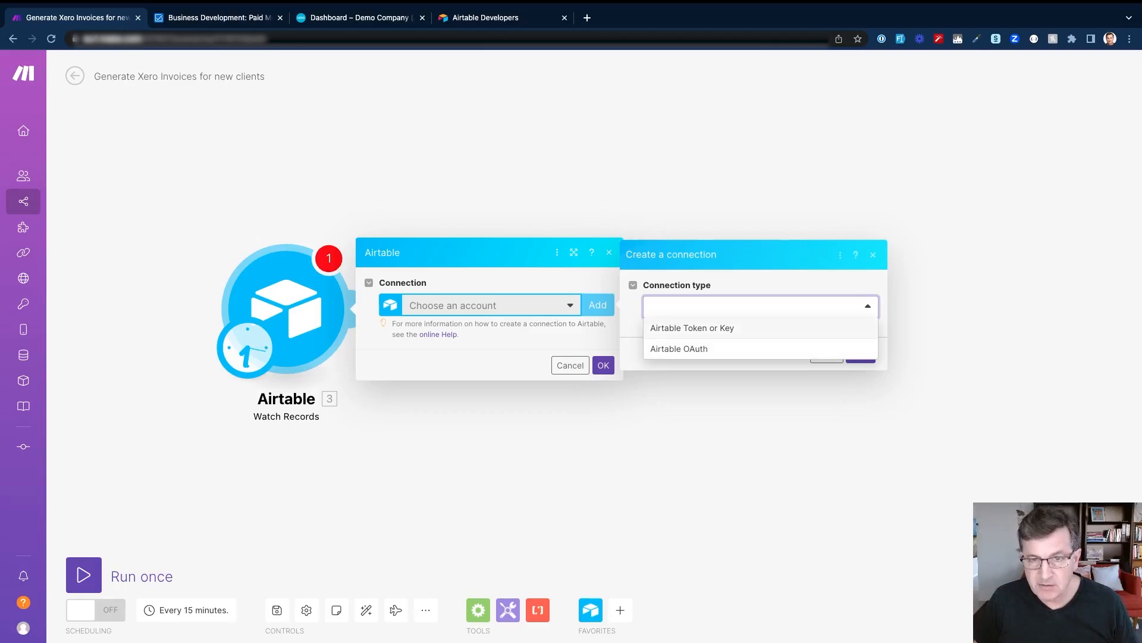
pyautogui.click(692, 328)
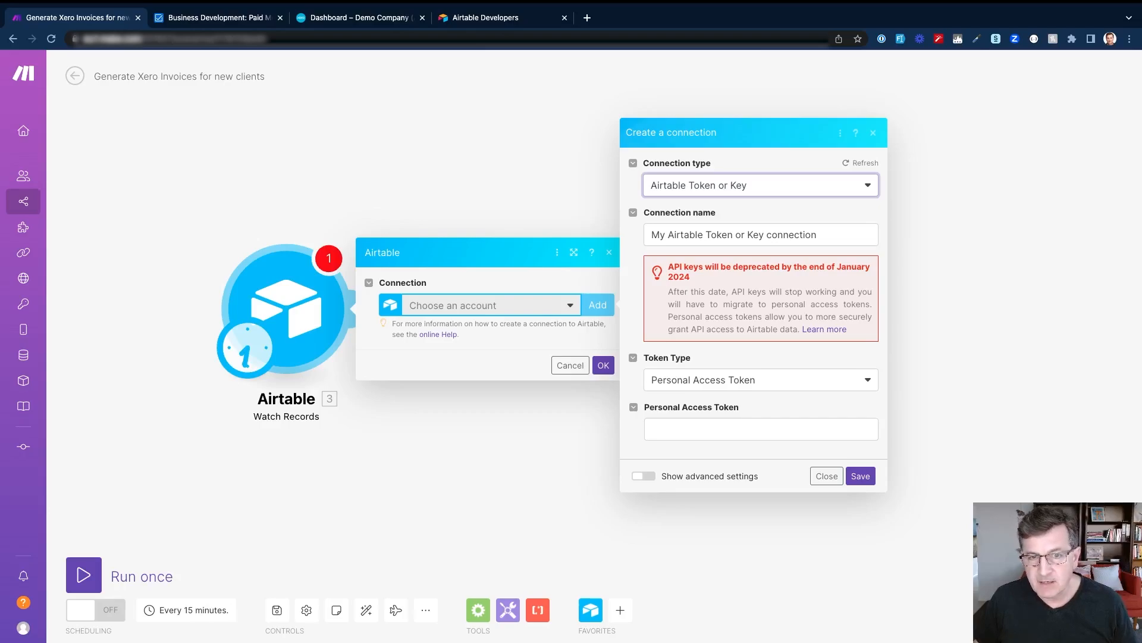
pyautogui.click(761, 380)
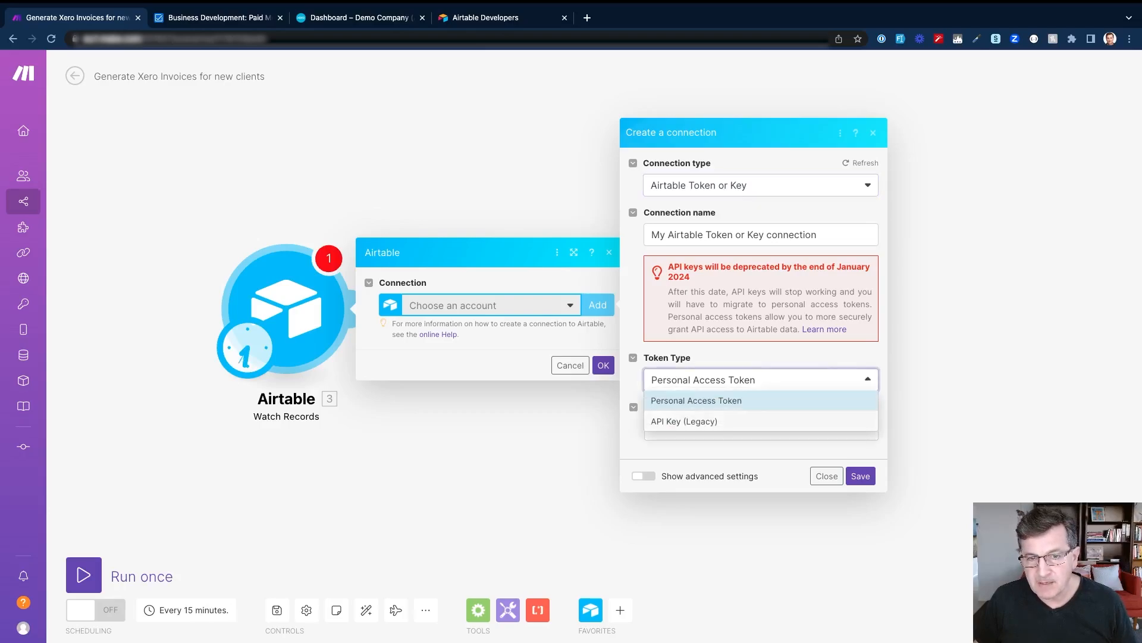
pyautogui.click(690, 422)
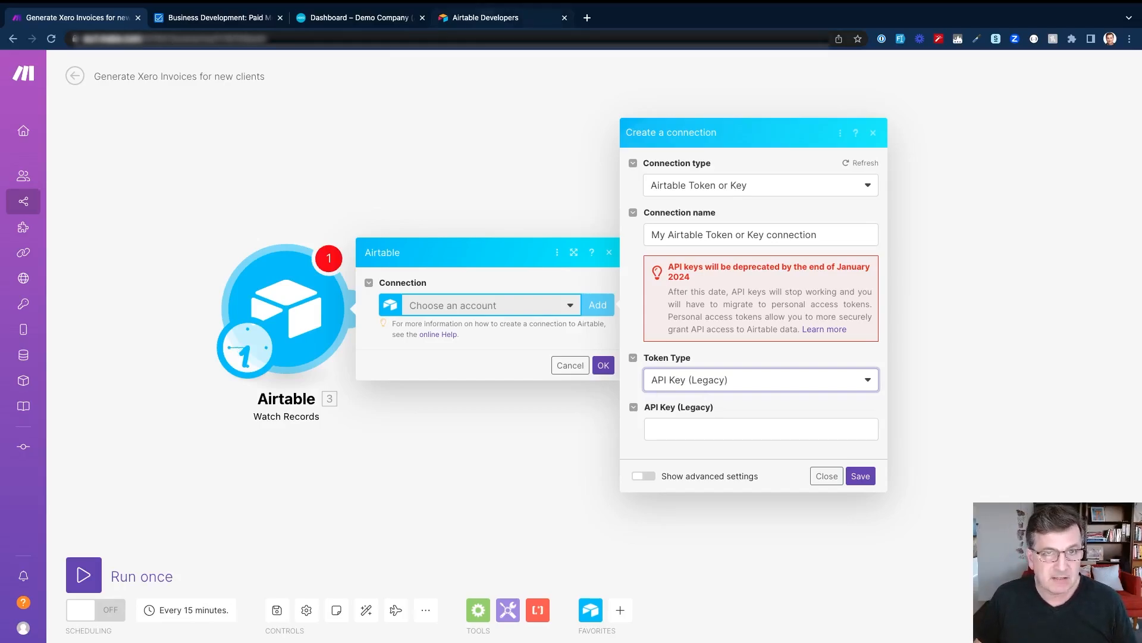
# Switch to the Airtable Developers page, reveal the legacy API key and copy it
pyautogui.click(500, 18)
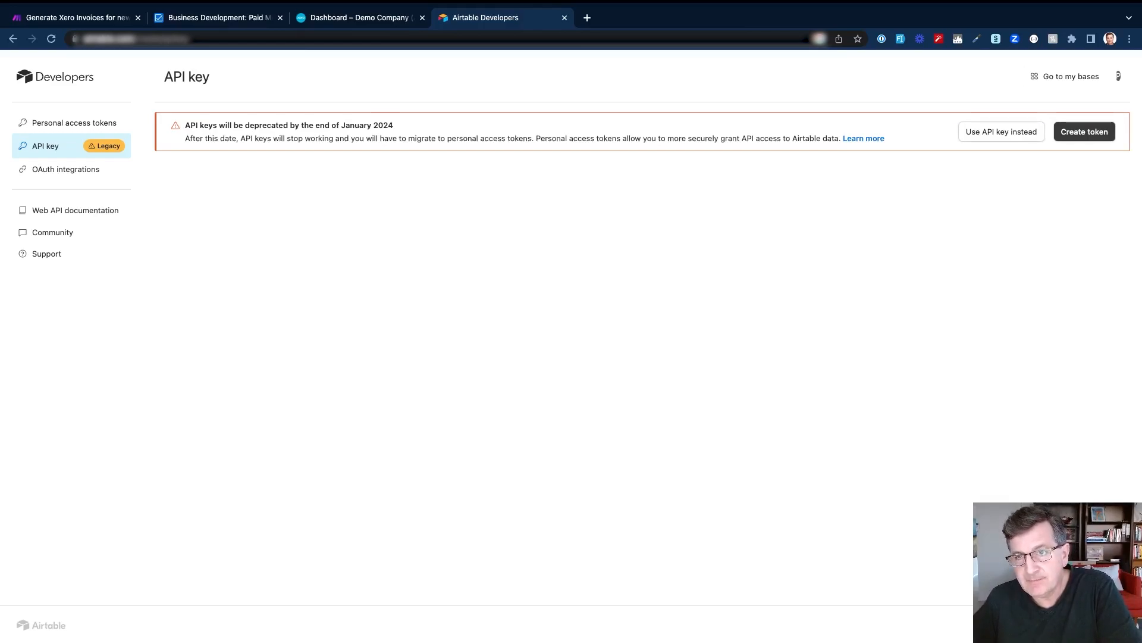
pyautogui.click(1001, 131)
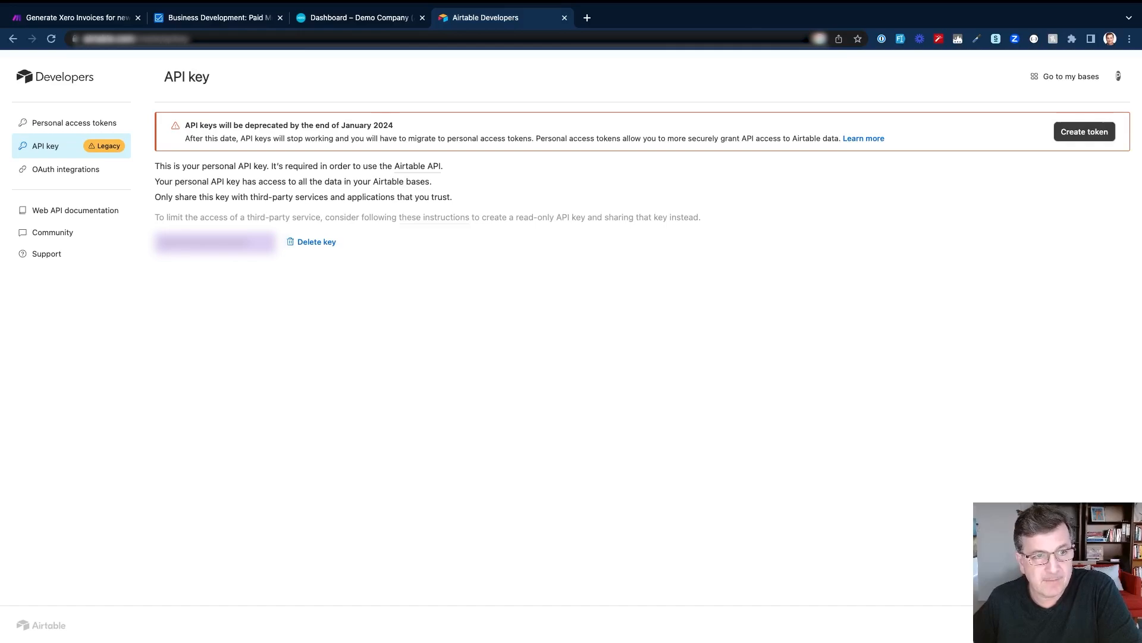
pyautogui.click(204, 243)
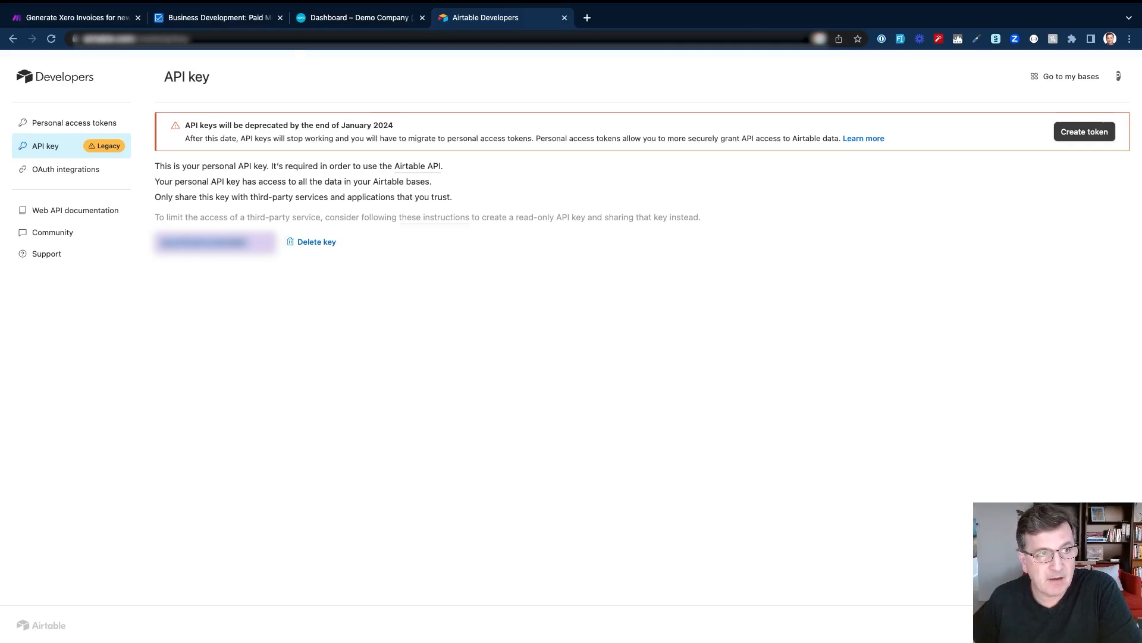
# Return to the Make scenario, paste the API key into the API Key (Legacy) field and save the connection
pyautogui.click(77, 18)
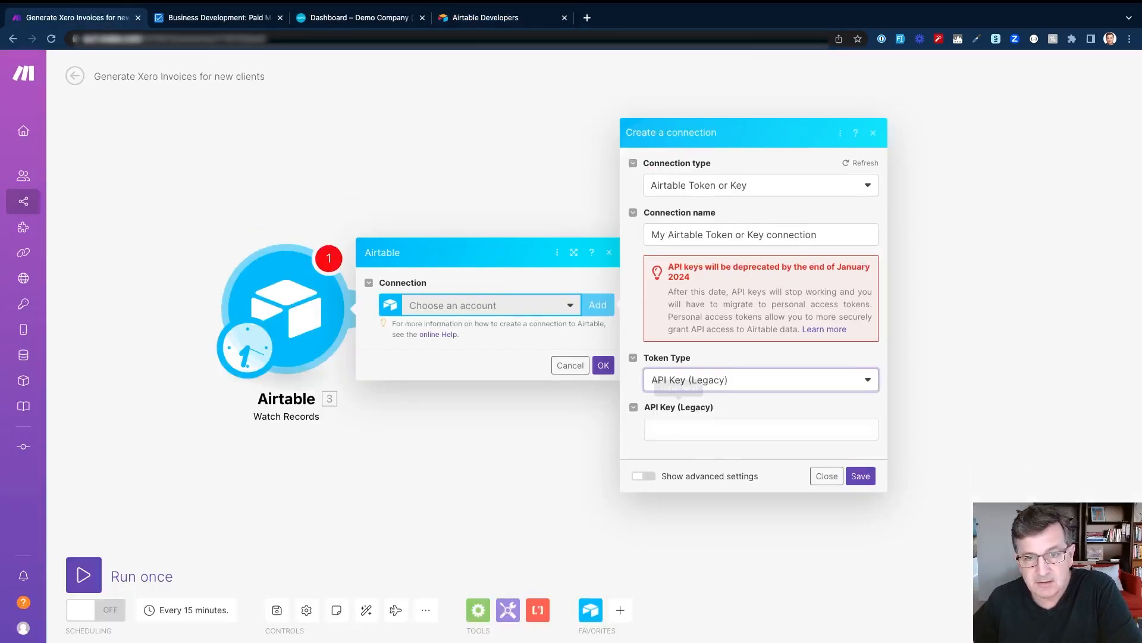
pyautogui.click(679, 429)
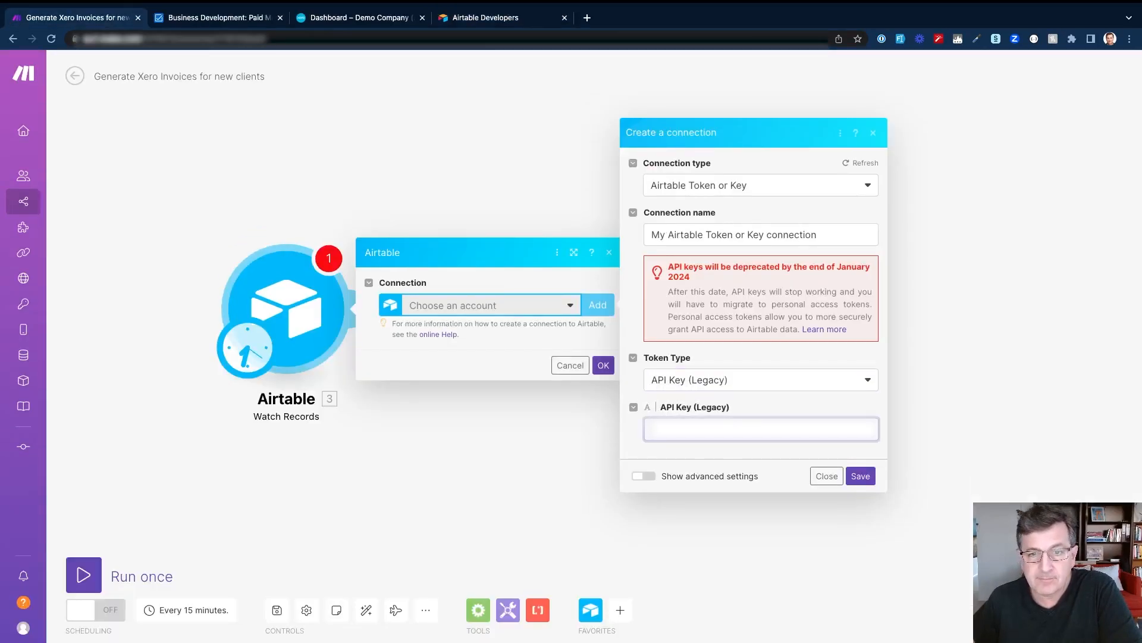
pyautogui.hotkey('ctrl', 'v')
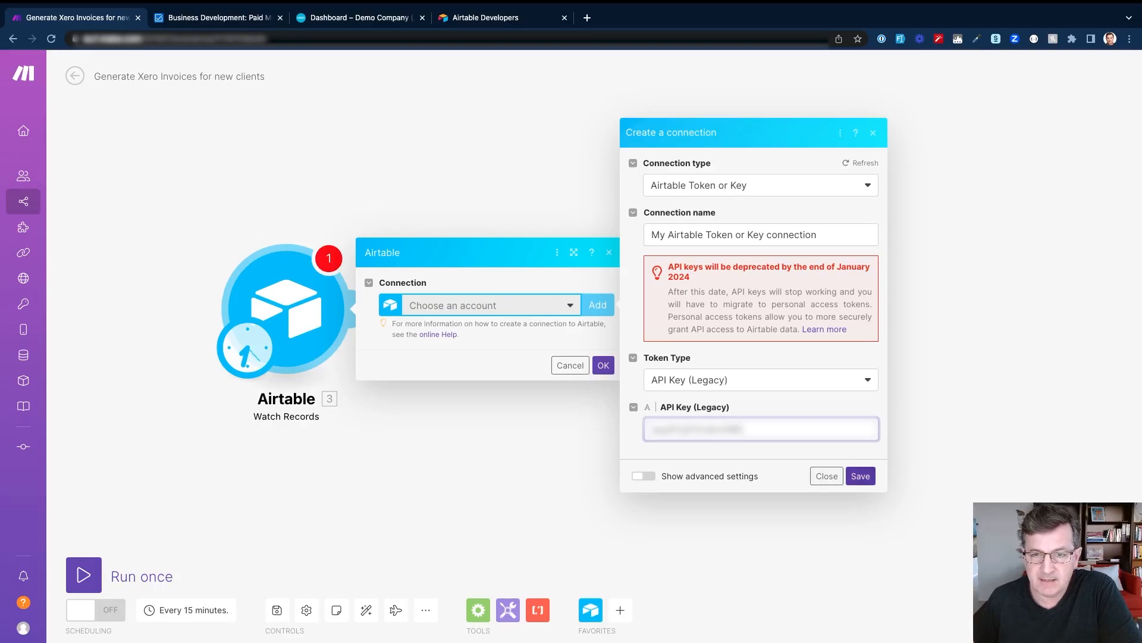
pyautogui.click(860, 476)
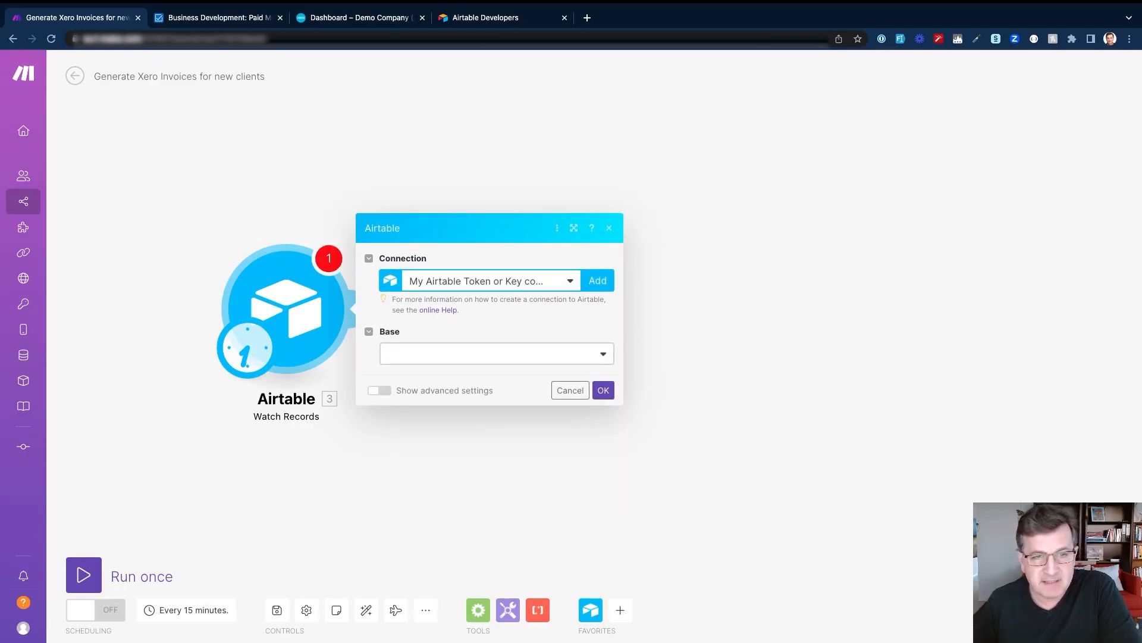
# Set the Airtable trigger to watch the Paid Meetings table in the Business Development base
pyautogui.click(603, 353)
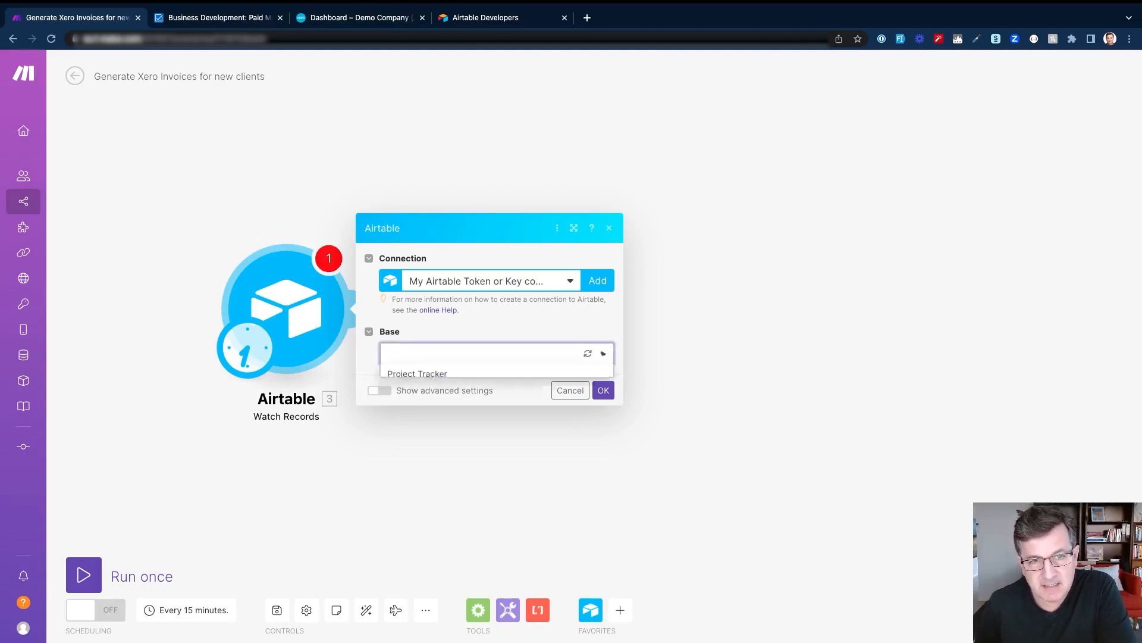
pyautogui.click(452, 396)
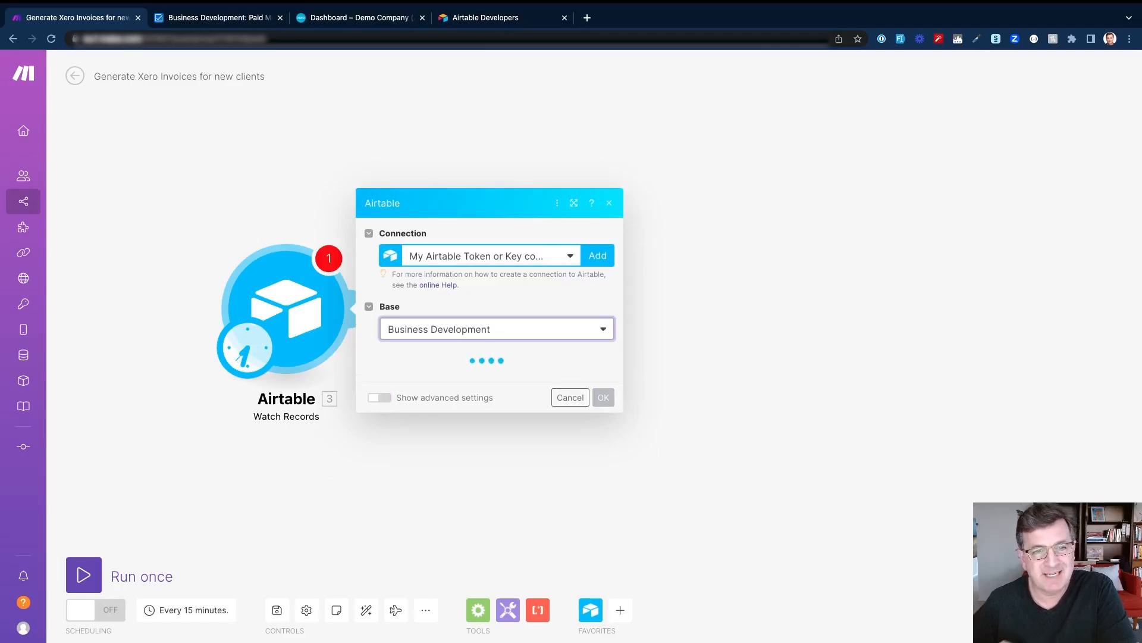
pyautogui.click(497, 378)
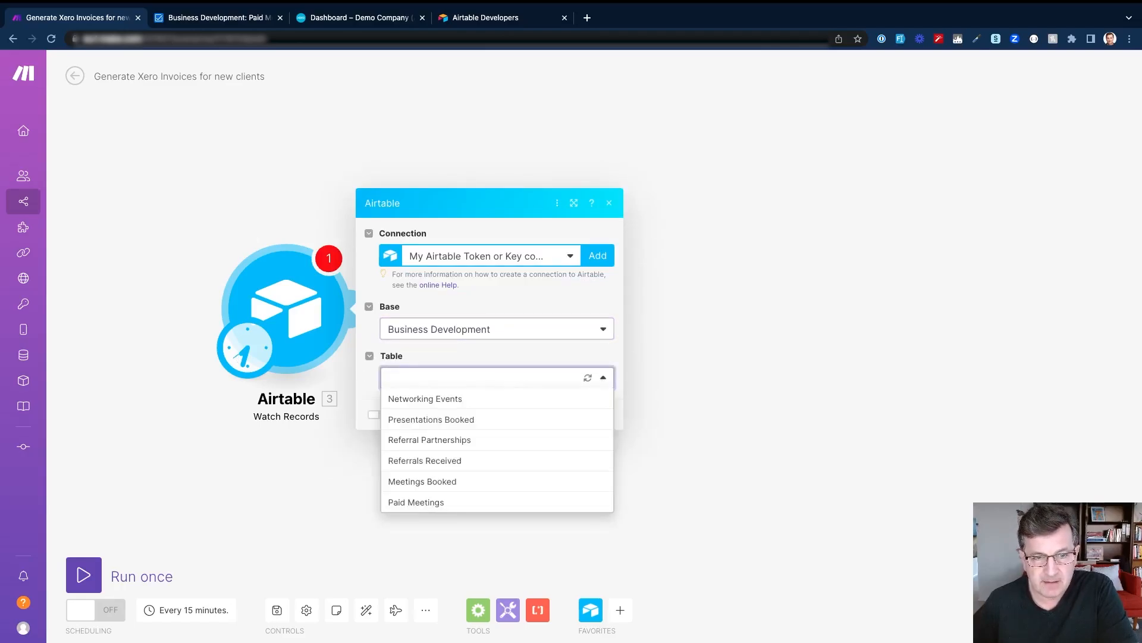
pyautogui.click(416, 502)
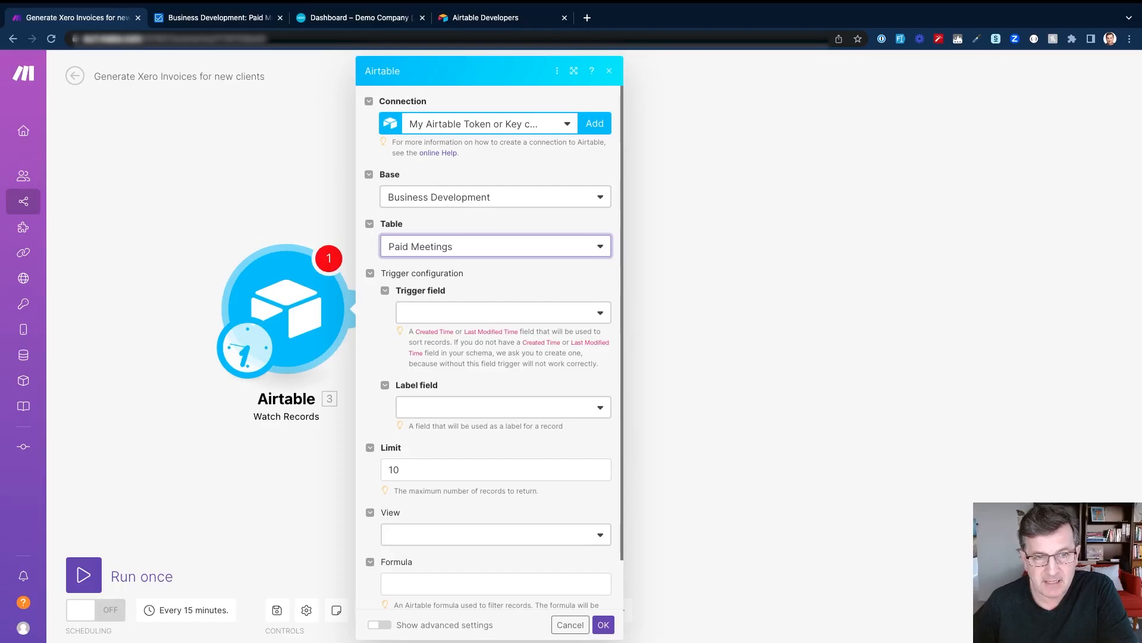
pyautogui.press('Tab')
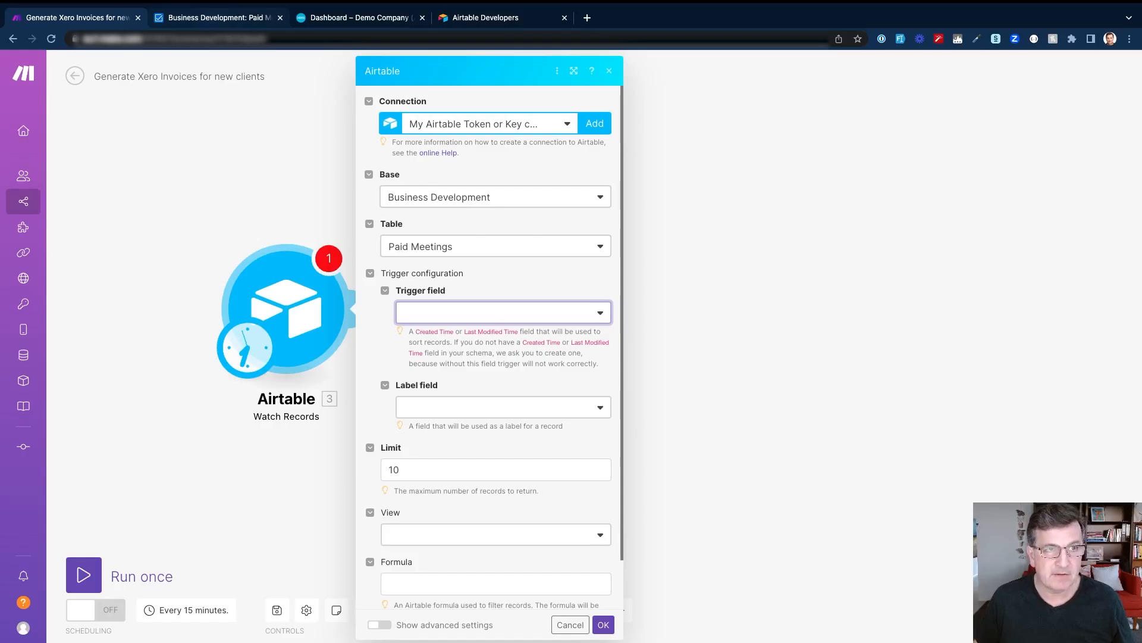
# Switch to the Business Development base in Airtable and set up a new single select field named "Ok to invoice" in Paid Meetings
pyautogui.click(217, 18)
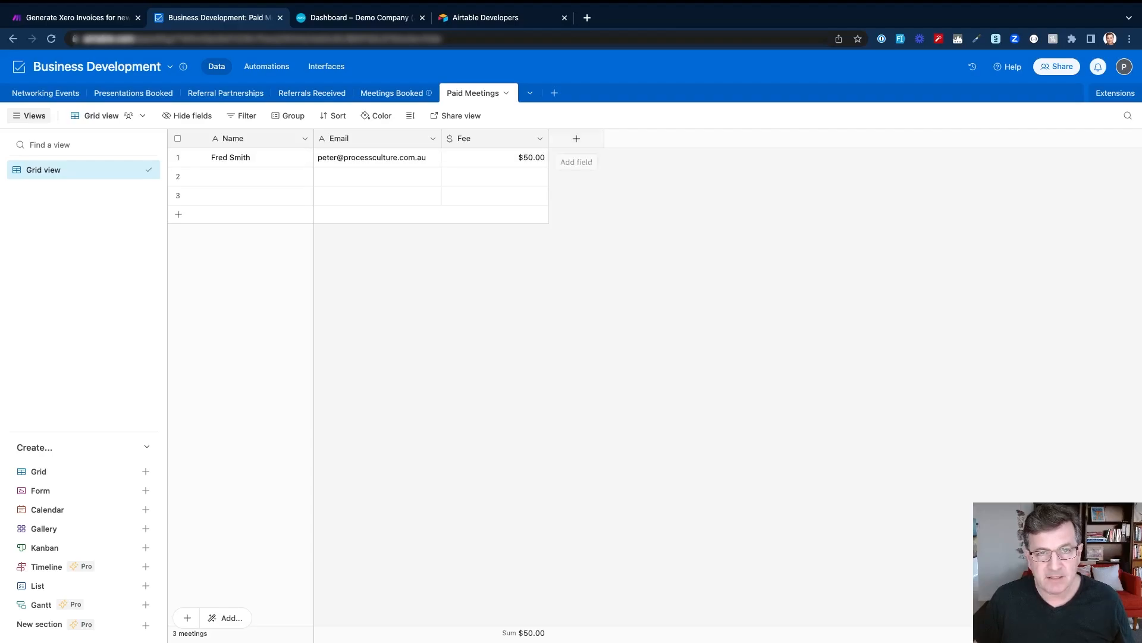
pyautogui.click(576, 138)
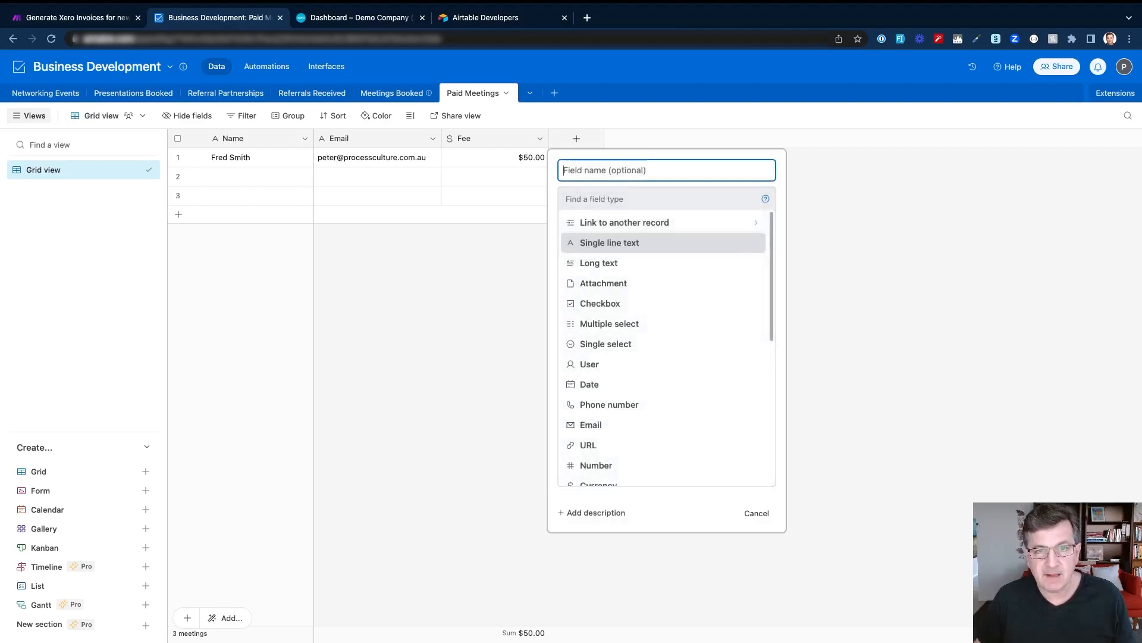
pyautogui.press('Down')
pyautogui.press('Down')
pyautogui.press('Down')
pyautogui.press('Down')
pyautogui.press('Return')
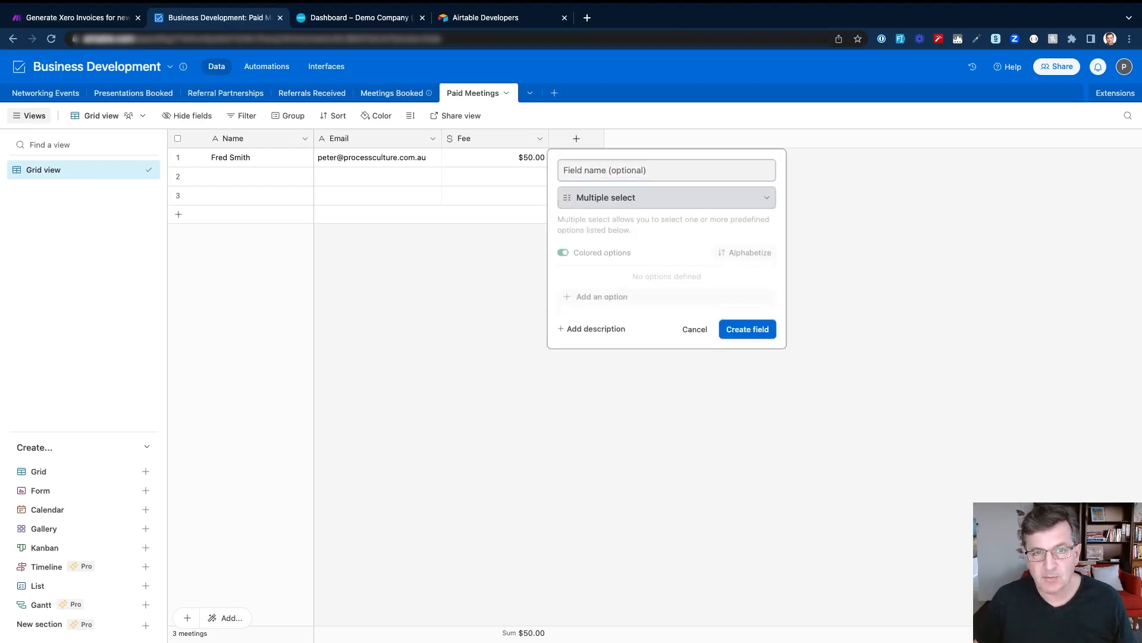
pyautogui.click(667, 198)
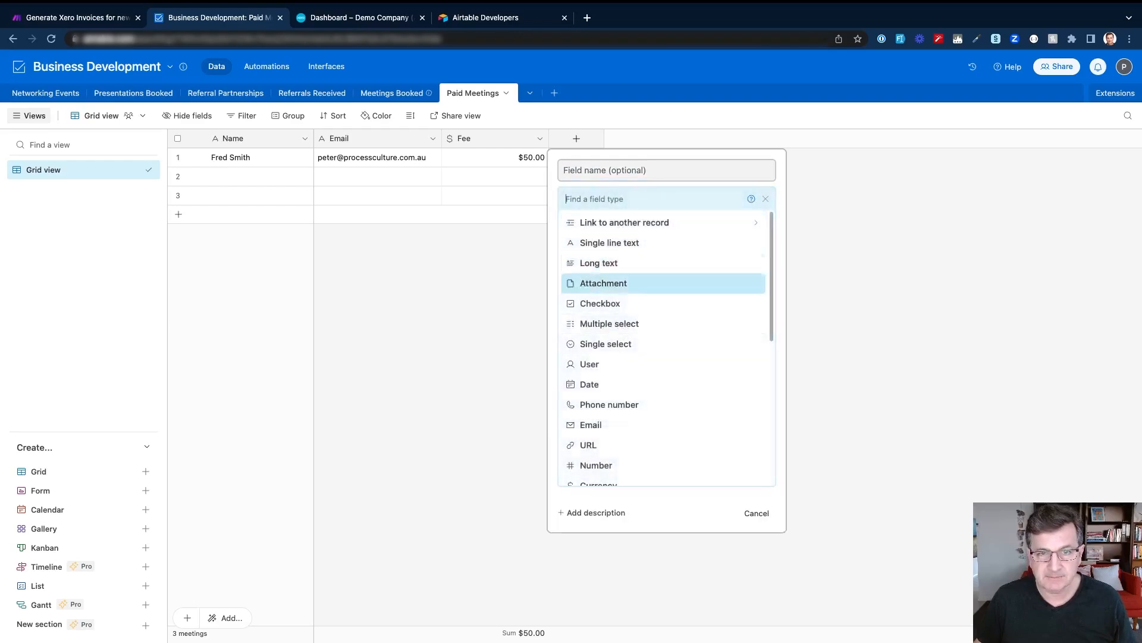
pyautogui.click(605, 344)
pyautogui.click(666, 170)
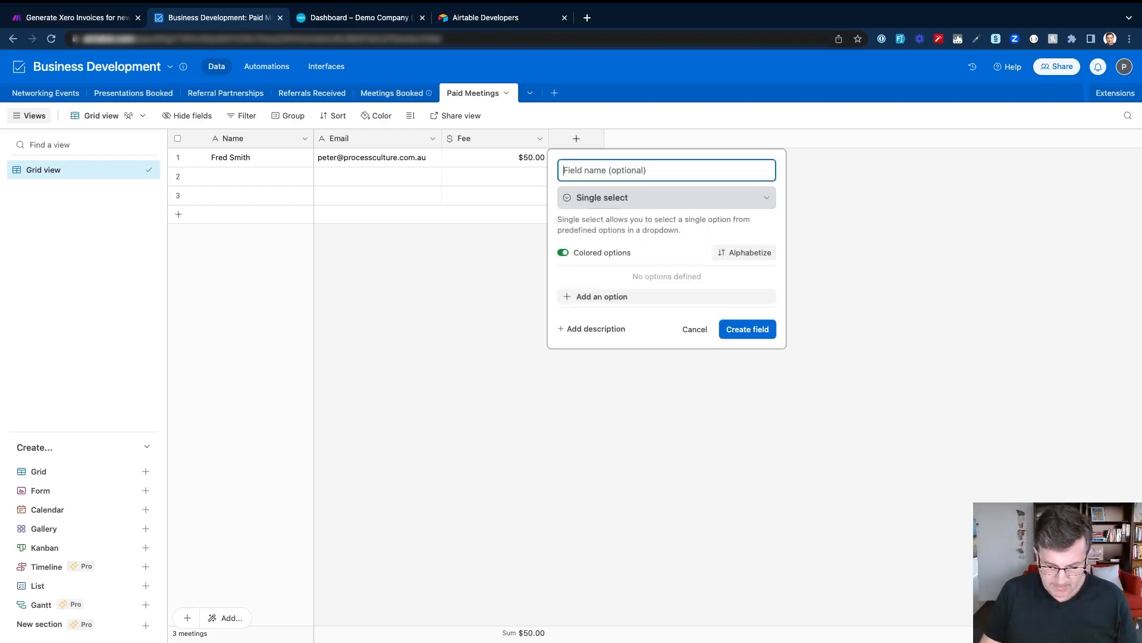
pyautogui.write('Ok to')
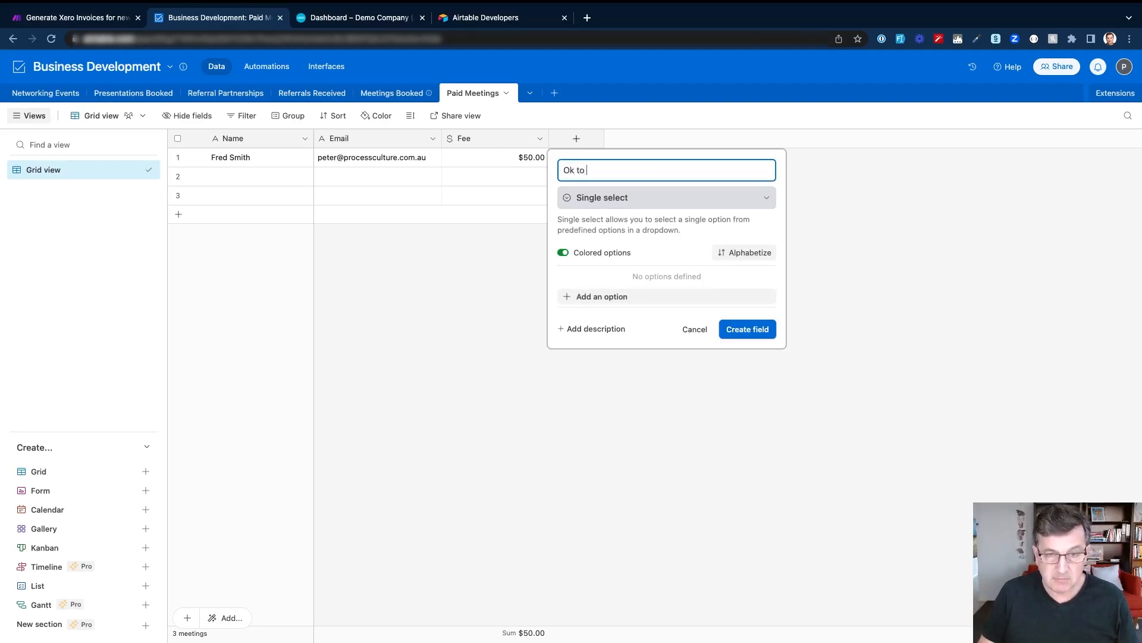
pyautogui.write(' invoice')
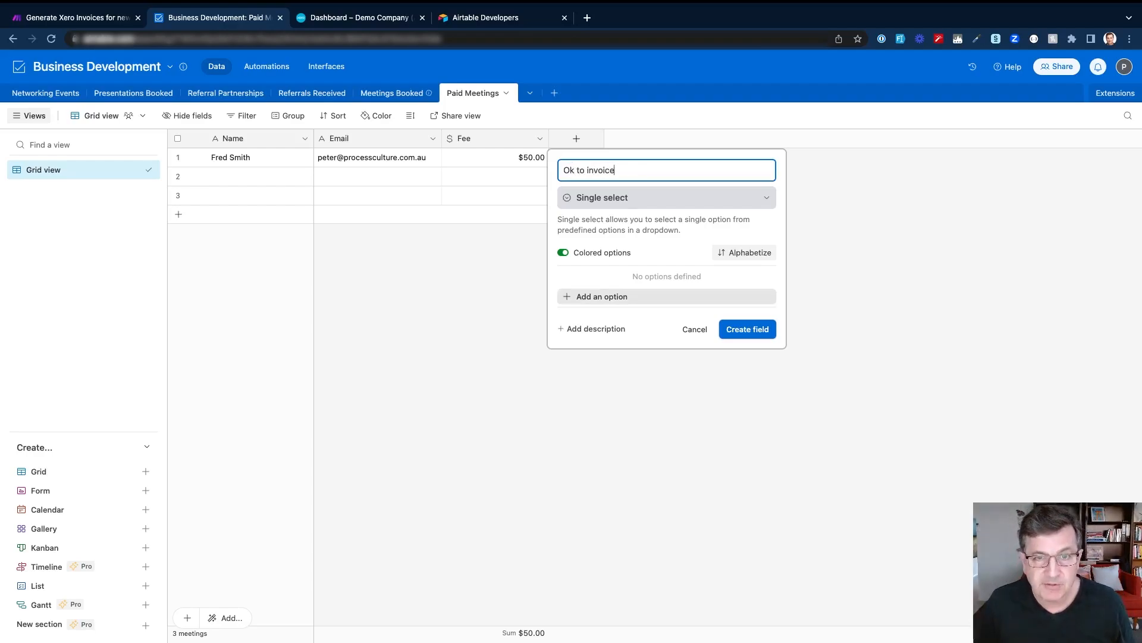
# Add the options YES and NO to the "Ok to invoice" field and create it
pyautogui.click(602, 296)
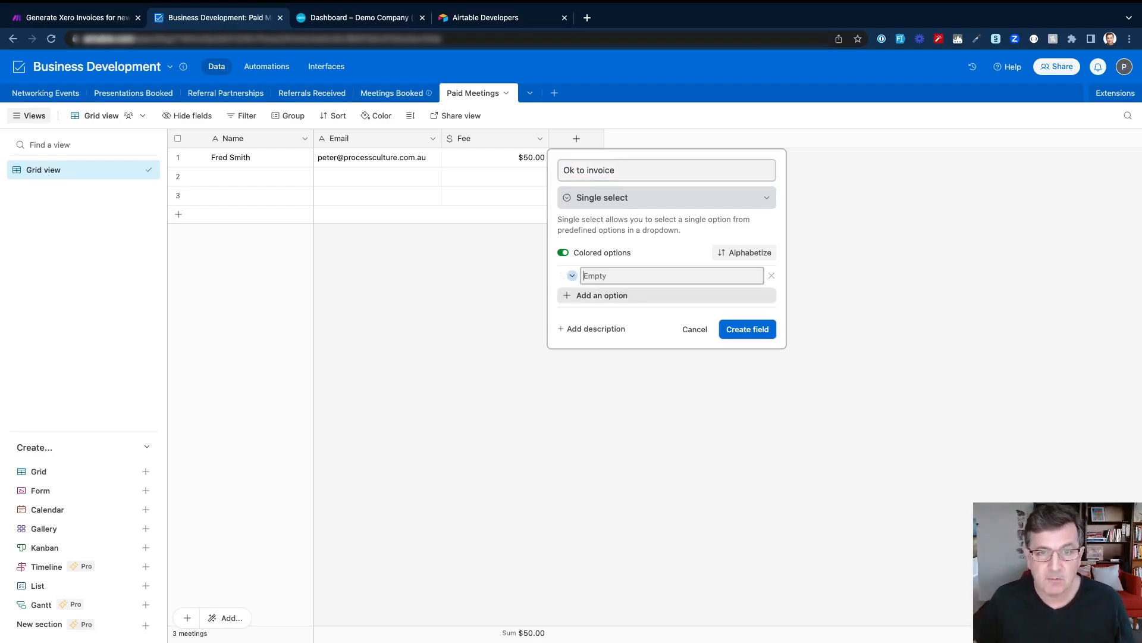
pyautogui.write('YES')
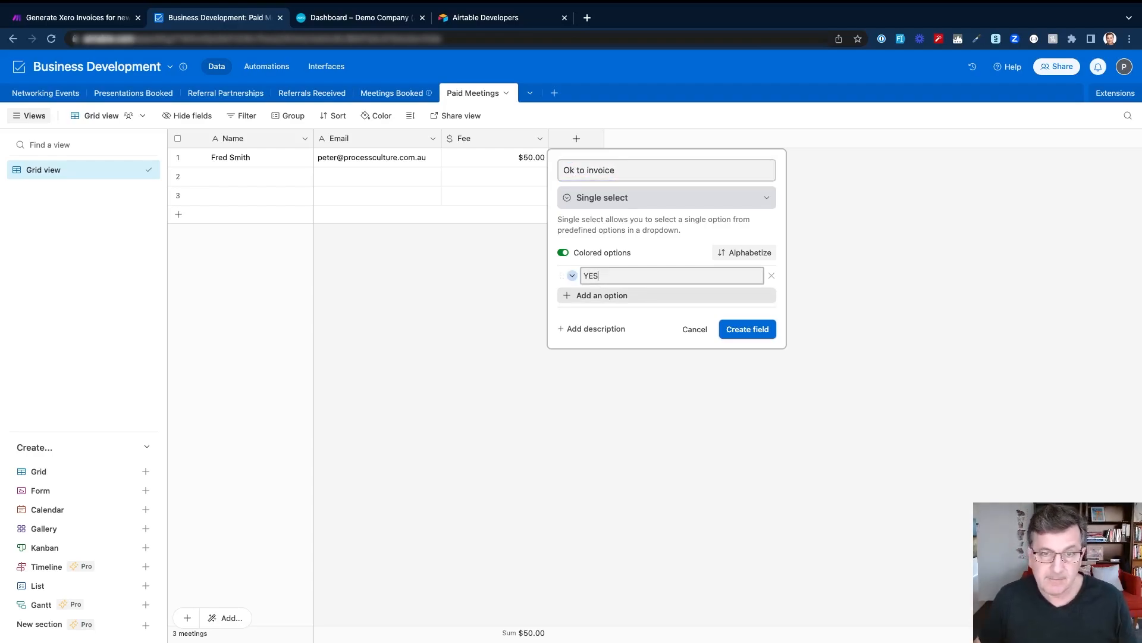
pyautogui.press('Return')
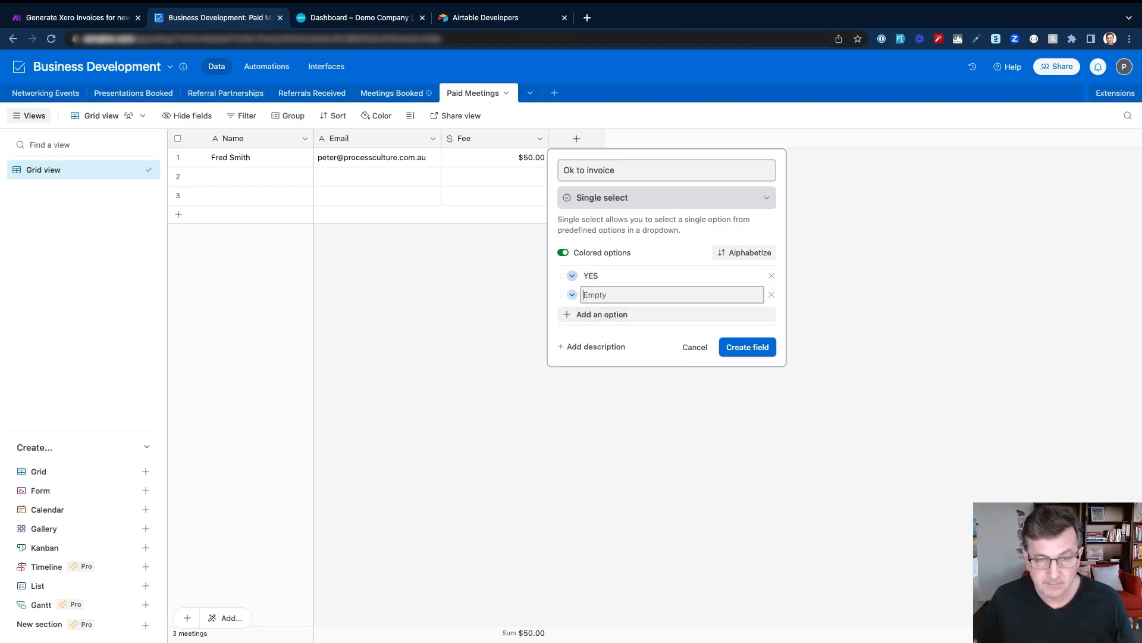
pyautogui.write('NO')
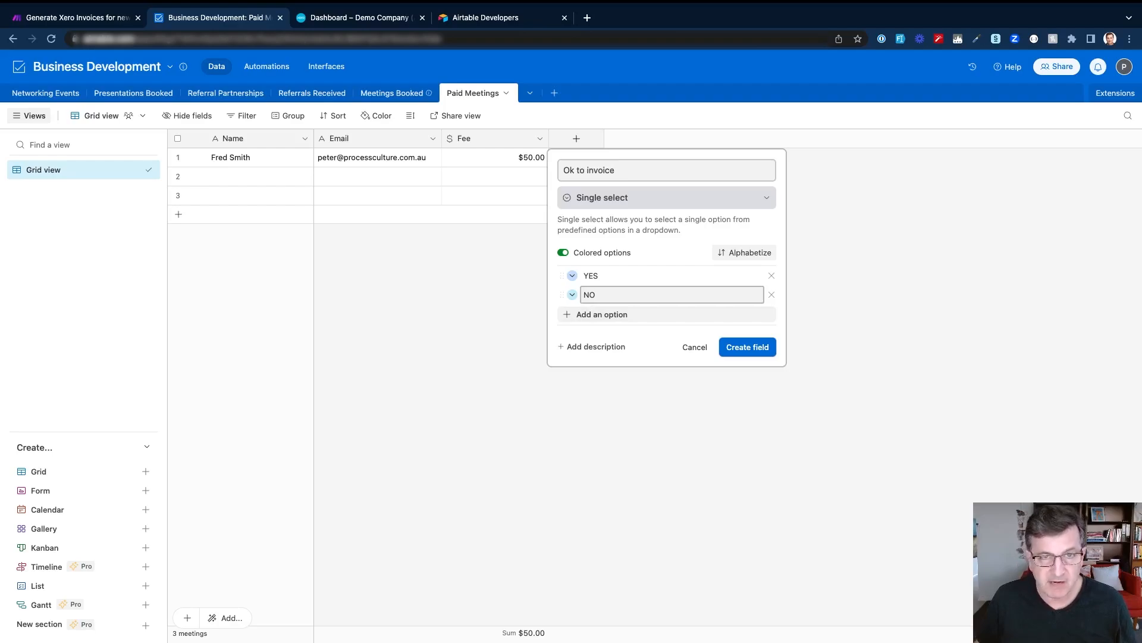
pyautogui.click(748, 346)
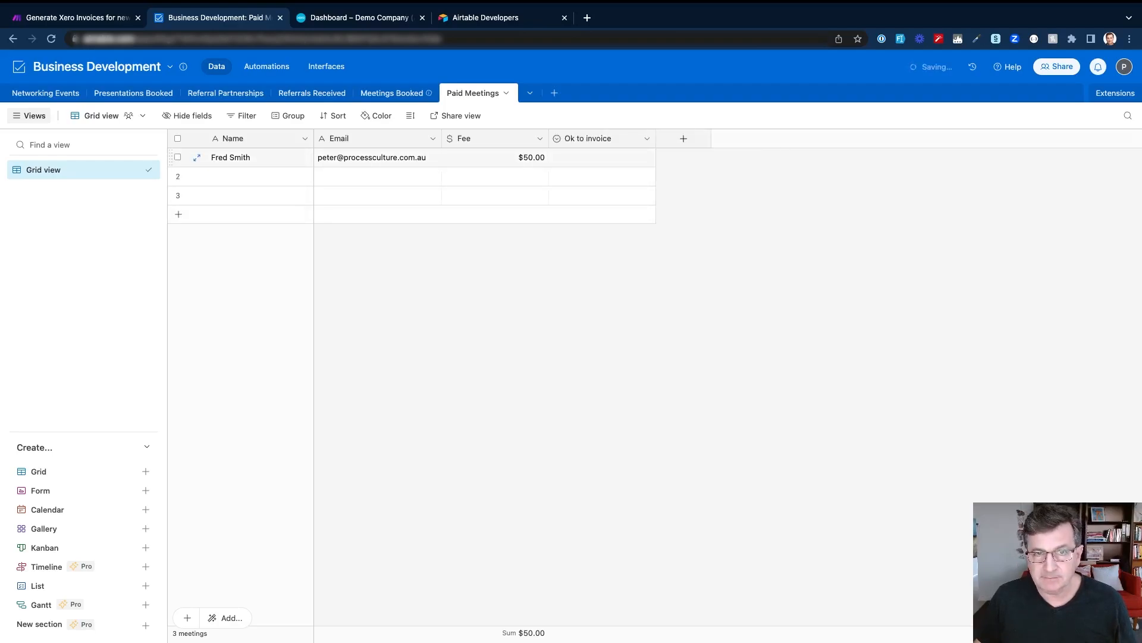
# Set "Ok to invoice" to NO for the first record
pyautogui.click(602, 158)
pyautogui.click(648, 157)
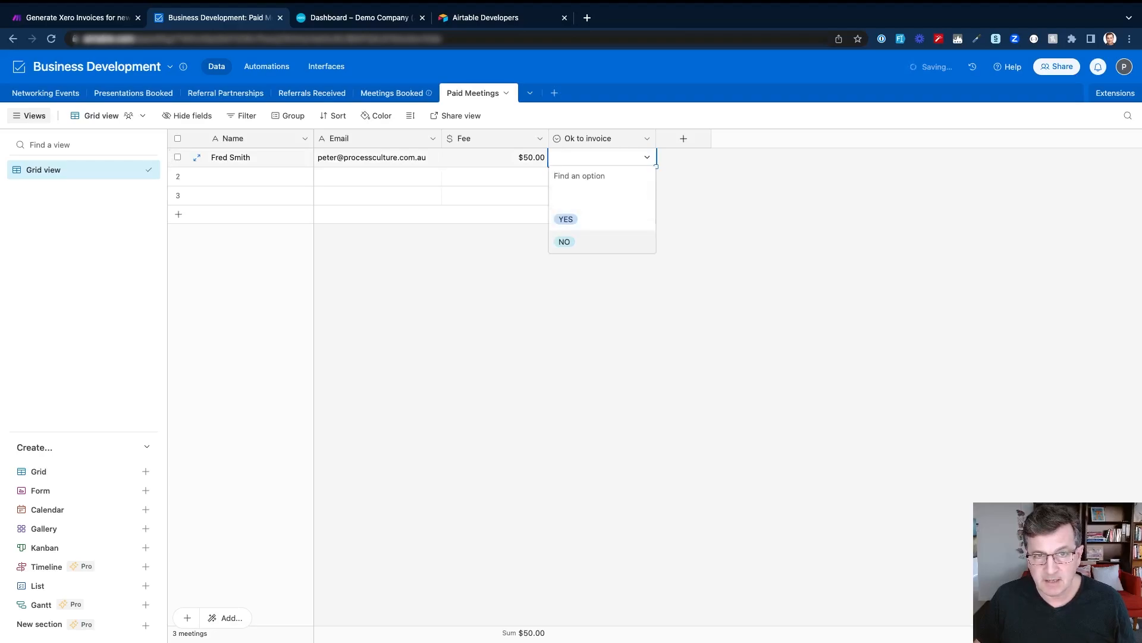
pyautogui.click(565, 241)
pyautogui.click(595, 296)
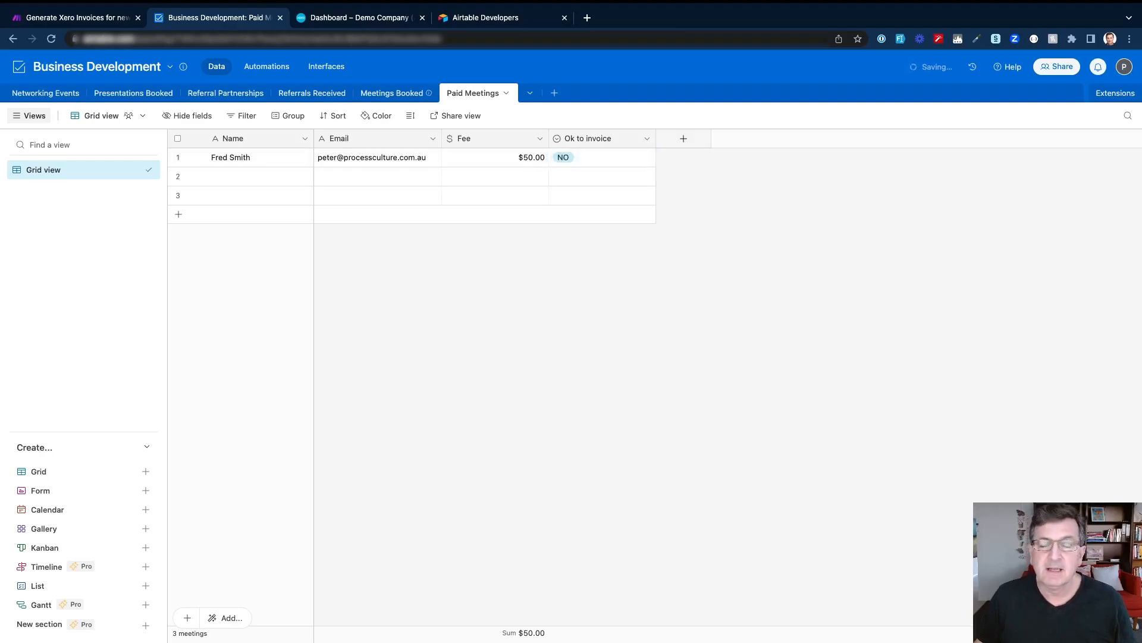
# Add a Last modified time field to the Paid Meetings table, tracking all editable fields
pyautogui.click(684, 138)
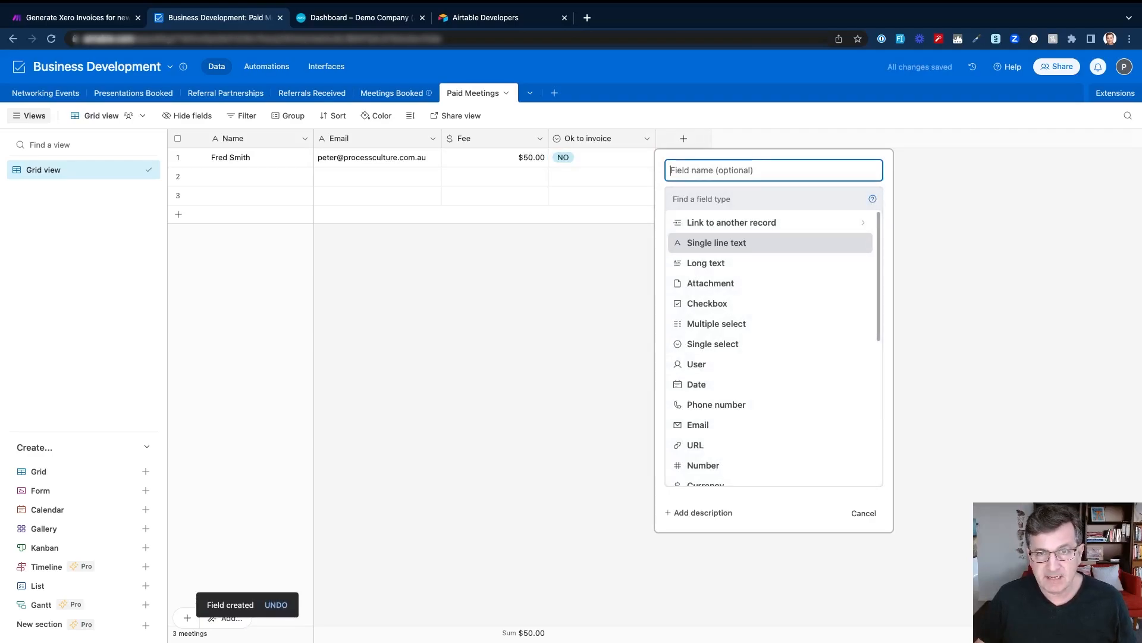
pyautogui.press('Down')
pyautogui.press('Down')
pyautogui.press('Down')
pyautogui.press('Down')
pyautogui.press('Down')
pyautogui.press('Down')
pyautogui.press('Down')
pyautogui.press('Down')
pyautogui.press('Down')
pyautogui.press('Down')
pyautogui.press('Down')
pyautogui.press('Down')
pyautogui.press('Down')
pyautogui.press('Down')
pyautogui.press('Down')
pyautogui.press('Down')
pyautogui.press('Down')
pyautogui.press('Down')
pyautogui.press('Down')
pyautogui.press('Down')
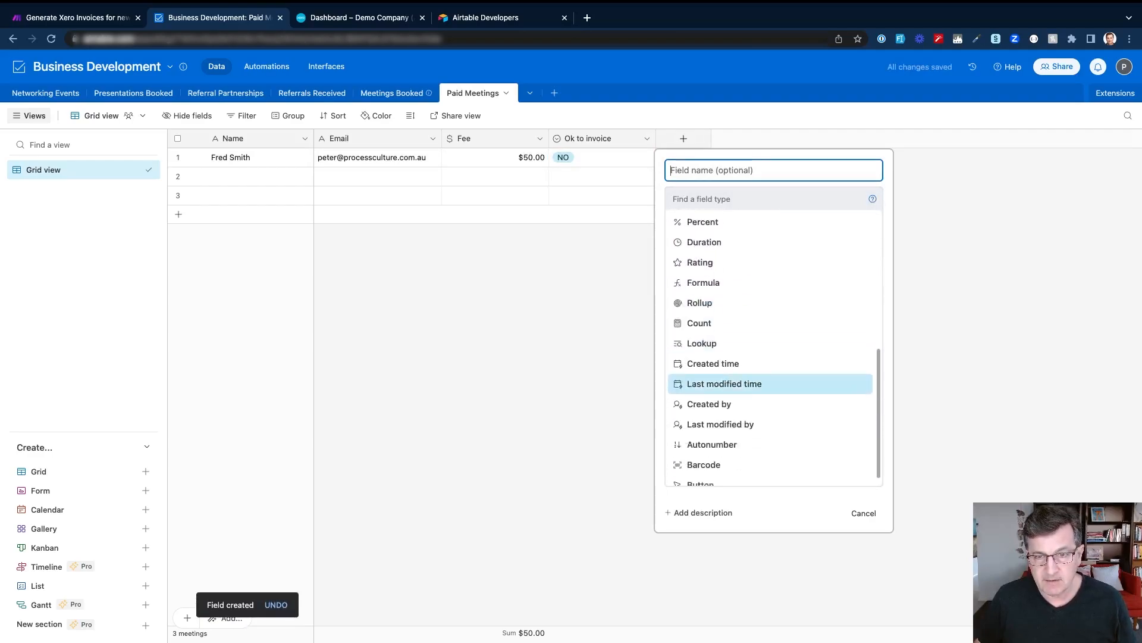
pyautogui.press('Up')
pyautogui.press('Down')
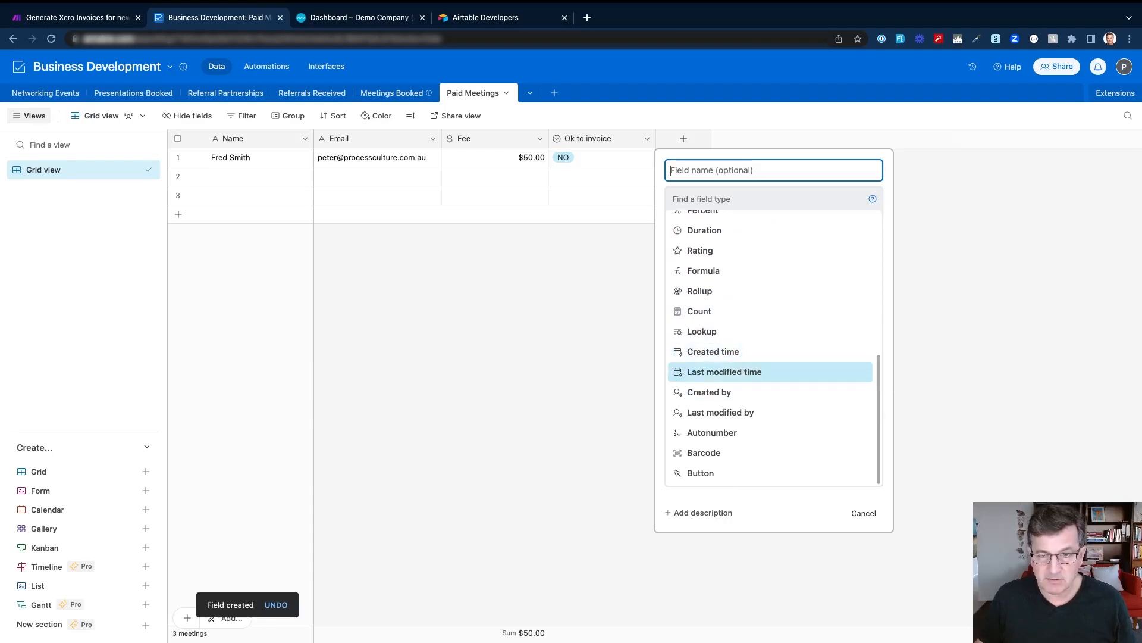
pyautogui.press('Return')
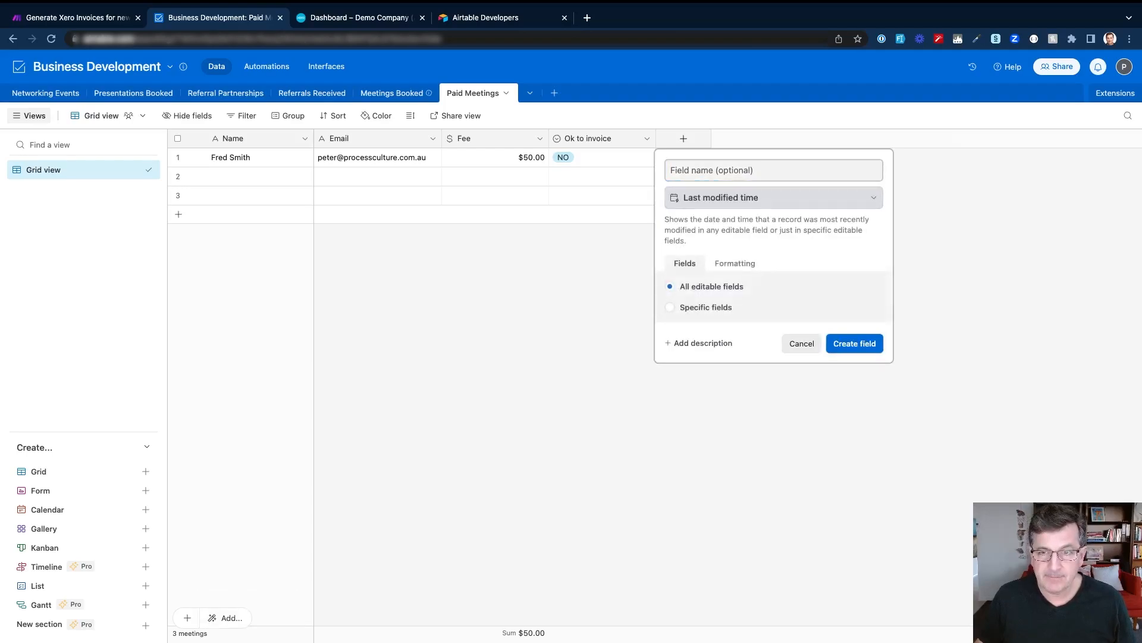
pyautogui.press('Return')
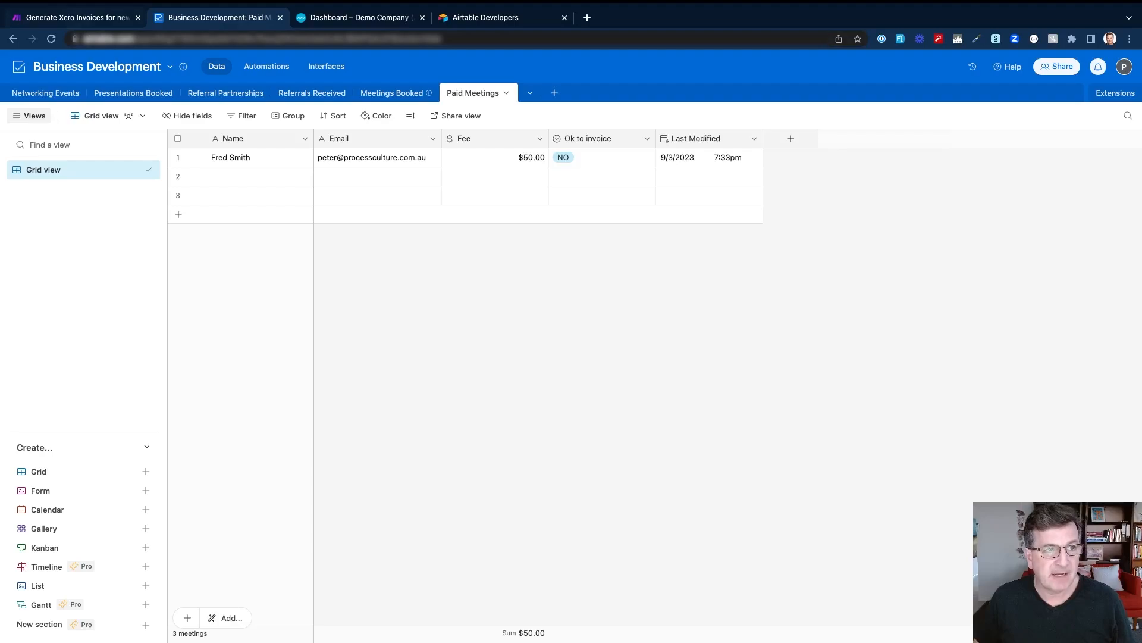
# Switch to the Make scenario, refresh the trigger field choices, and set the trigger field to Last Modified and the label field to Name
pyautogui.click(77, 18)
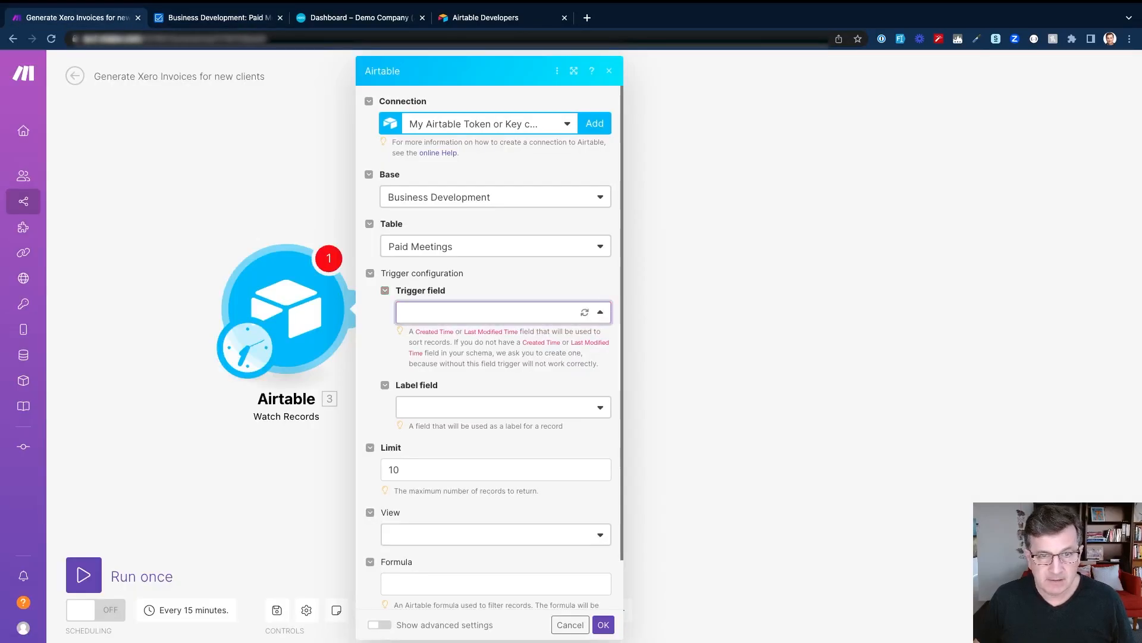
pyautogui.click(585, 313)
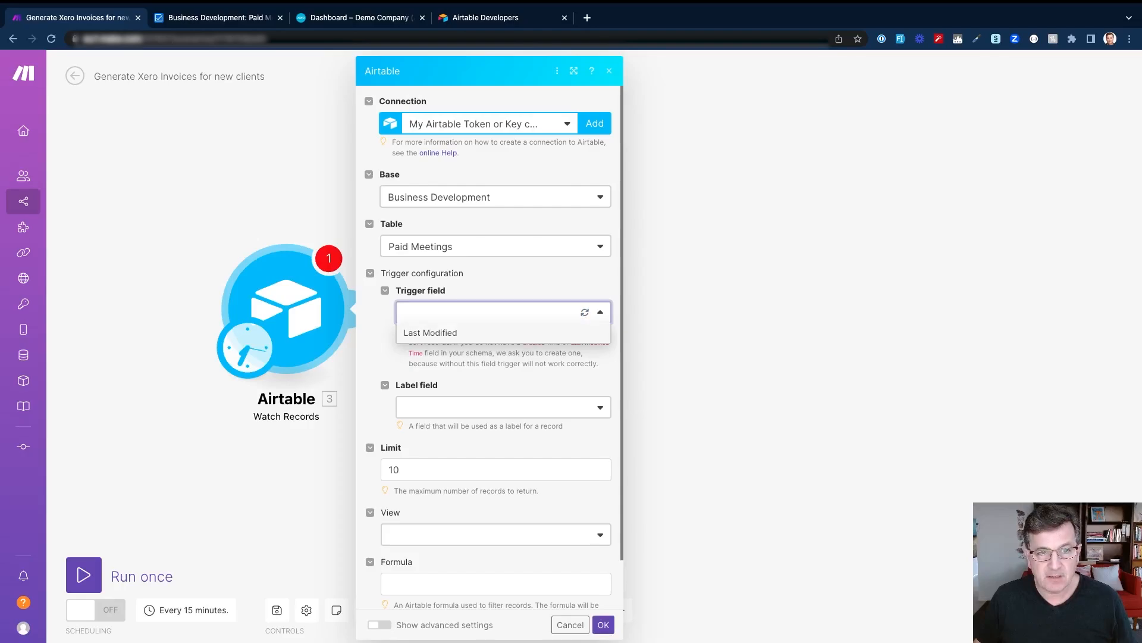
pyautogui.click(431, 333)
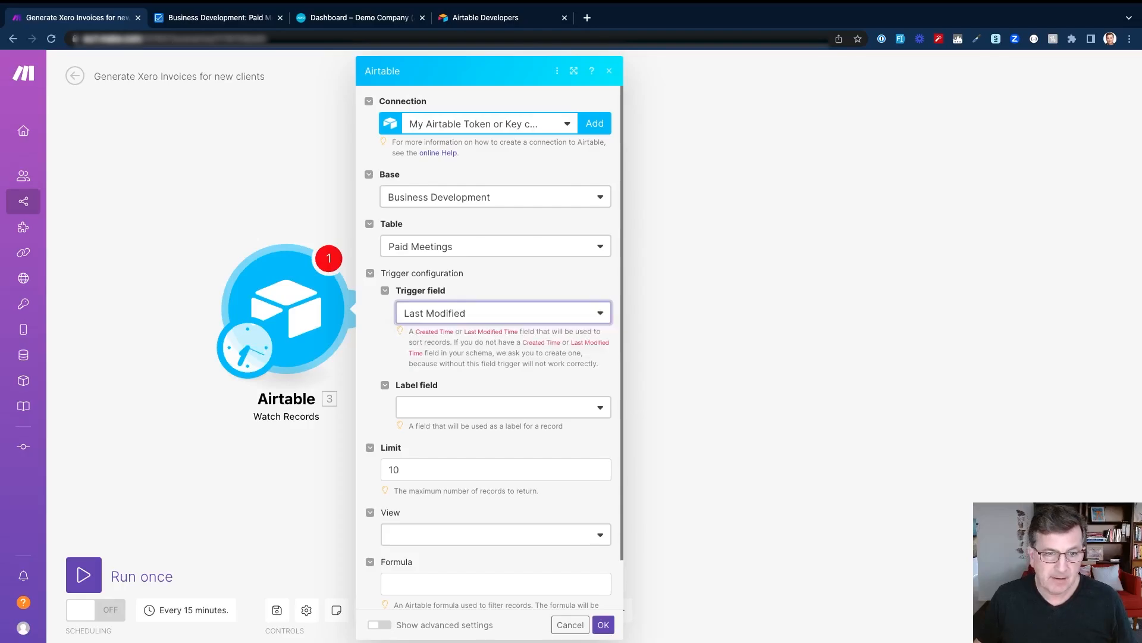
pyautogui.click(599, 407)
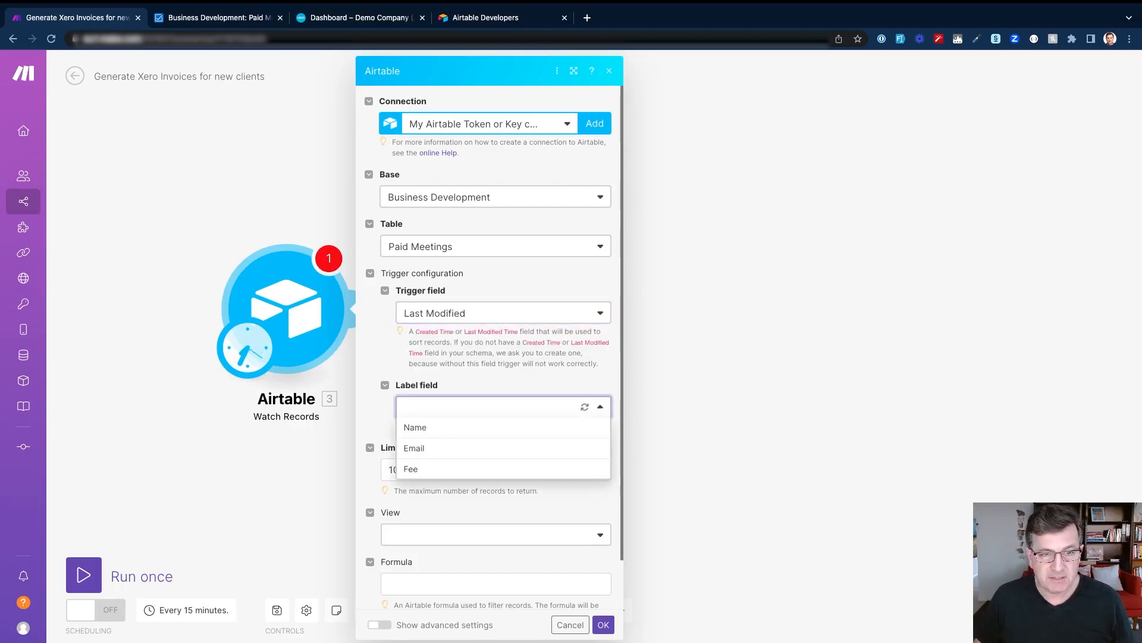
pyautogui.press('Return')
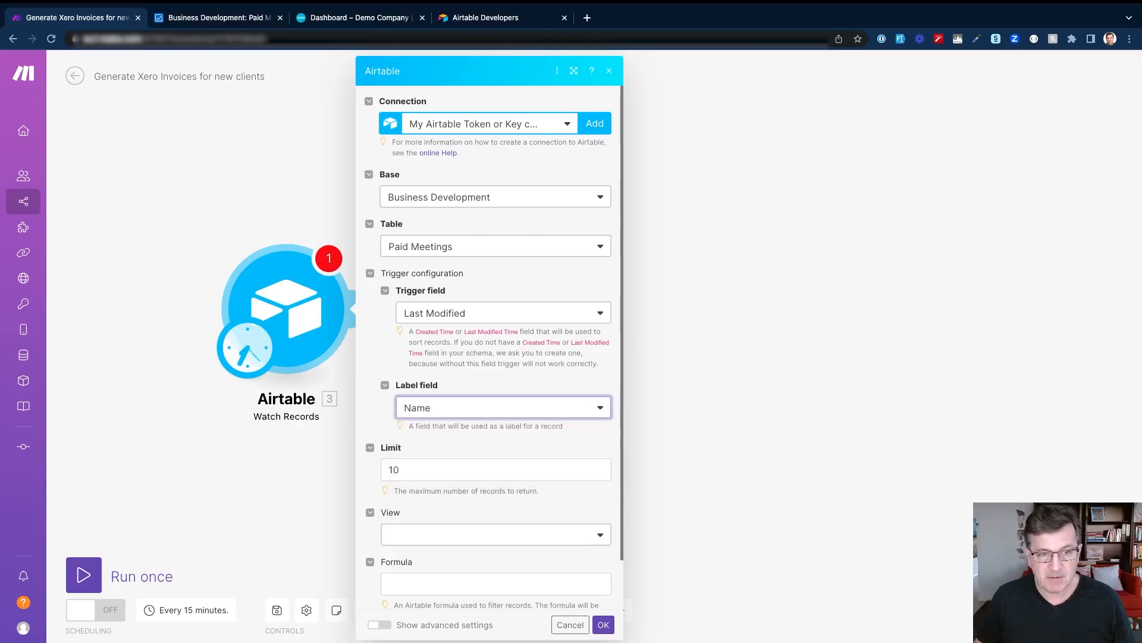
# Limit the Airtable trigger to 1 record and set its view to Grid view
pyautogui.scroll(-2, 496, 345)
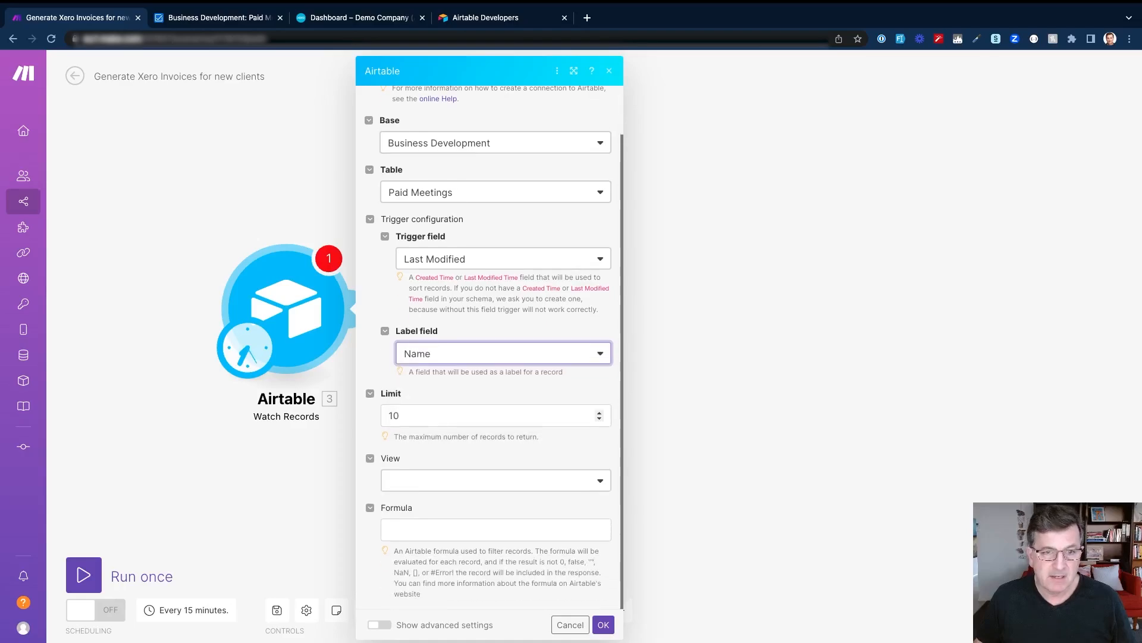
pyautogui.press('Tab')
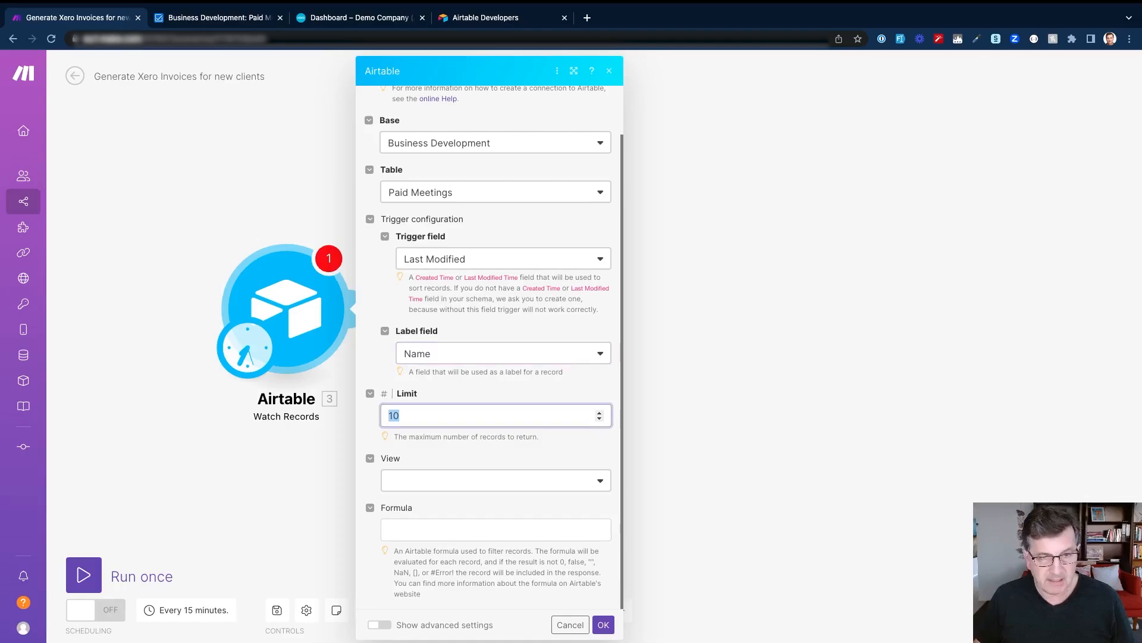
pyautogui.write('1')
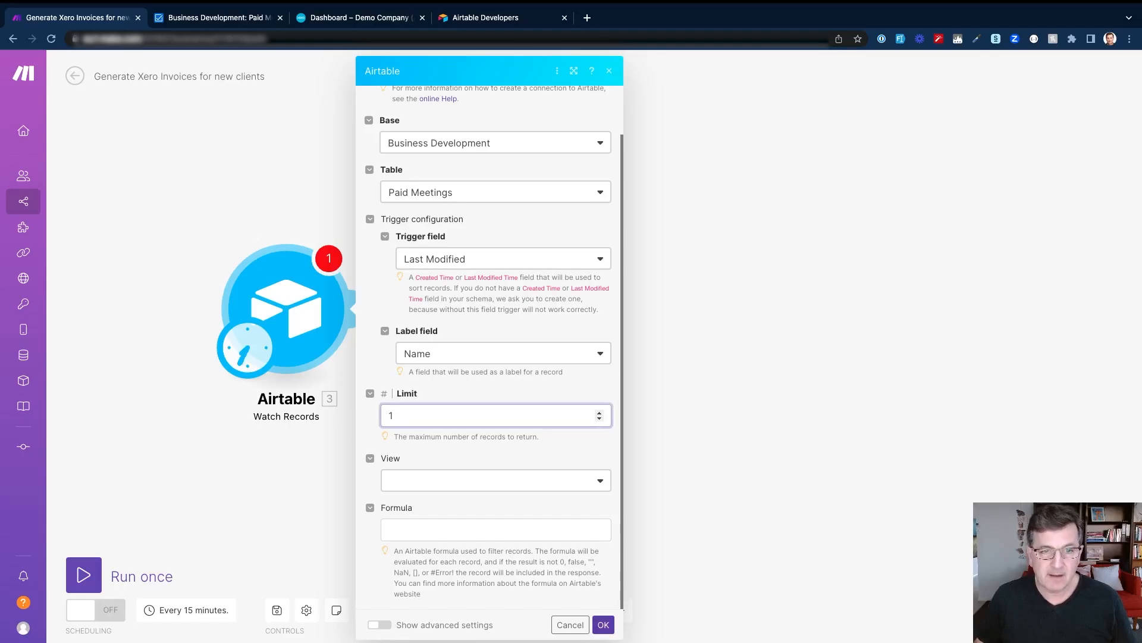
pyautogui.click(496, 480)
pyautogui.click(452, 521)
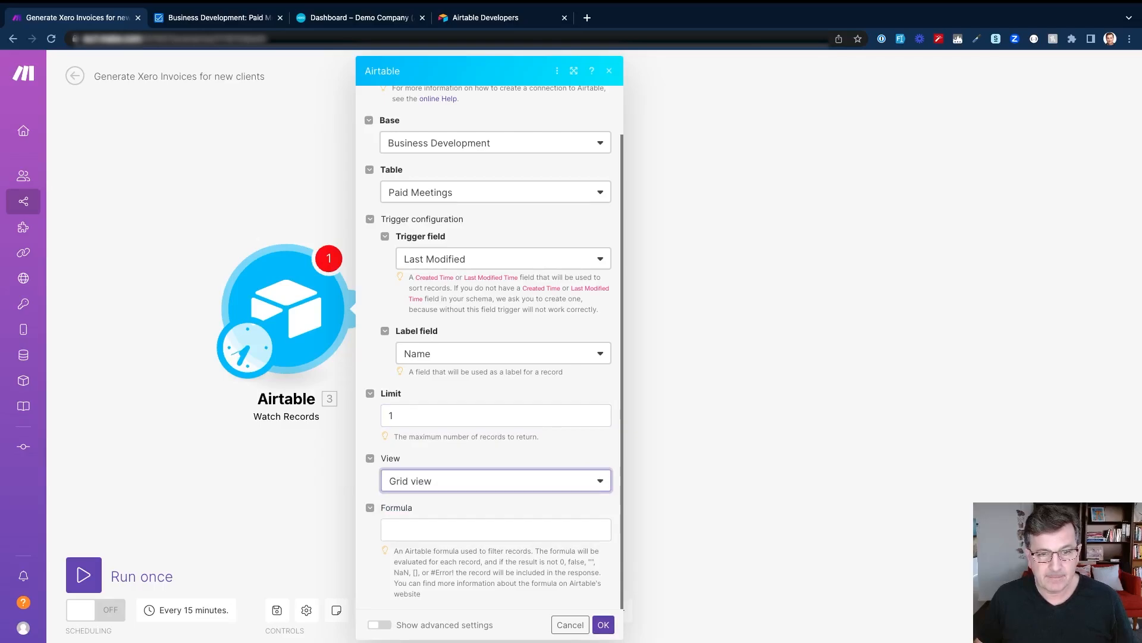
# Save the Airtable trigger configuration and have it start processing records from now on
pyautogui.click(496, 530)
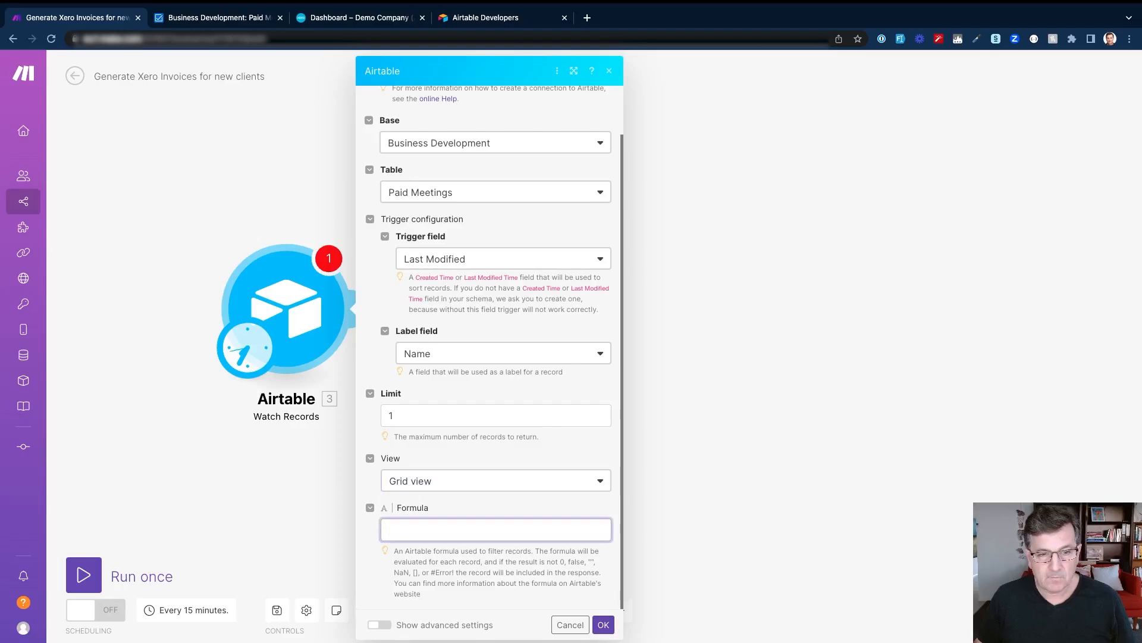
pyautogui.click(379, 625)
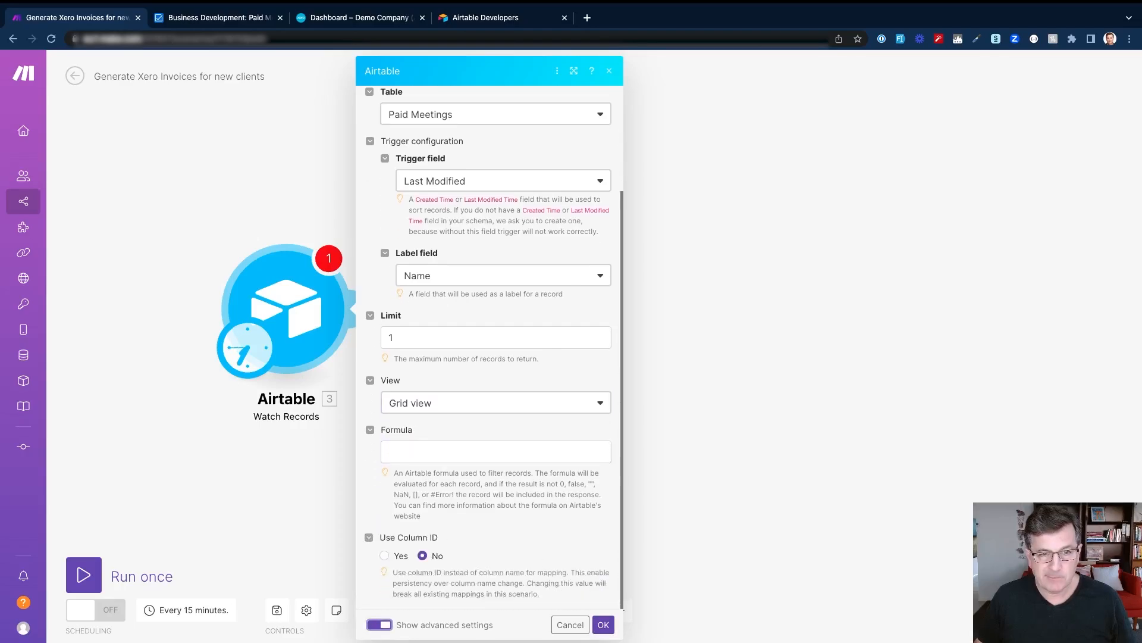
pyautogui.click(379, 625)
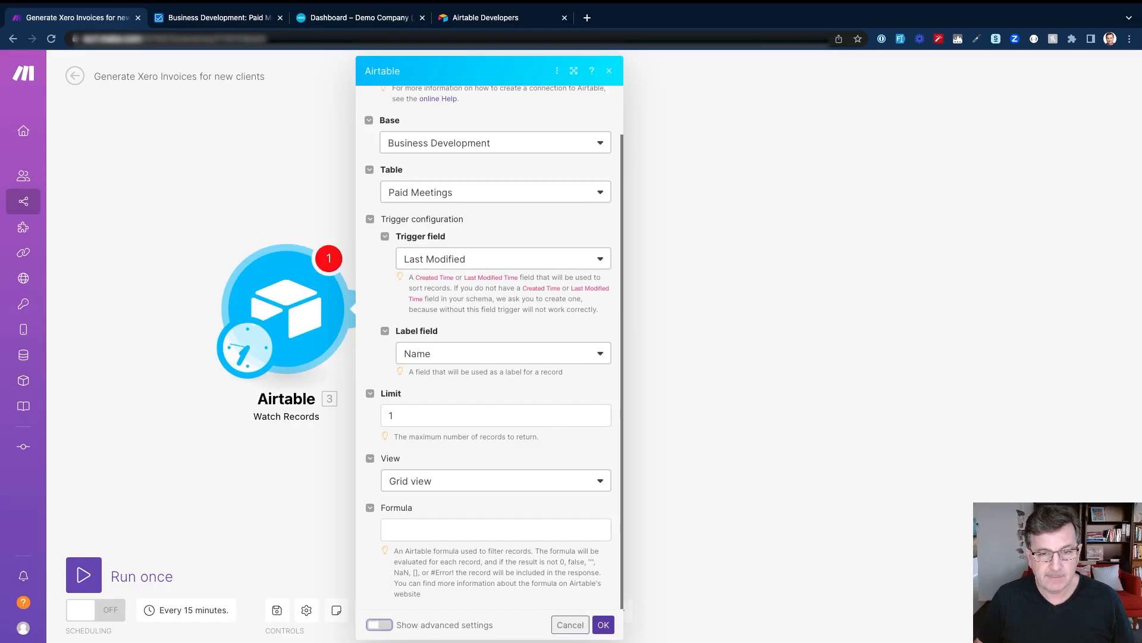
pyautogui.click(604, 625)
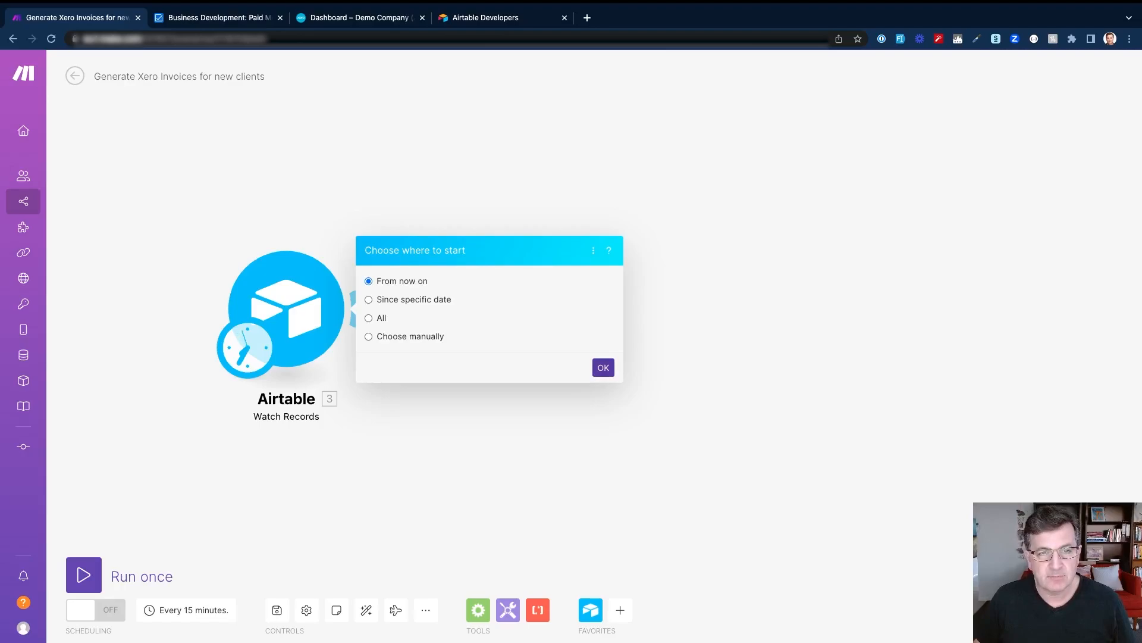
pyautogui.click(603, 368)
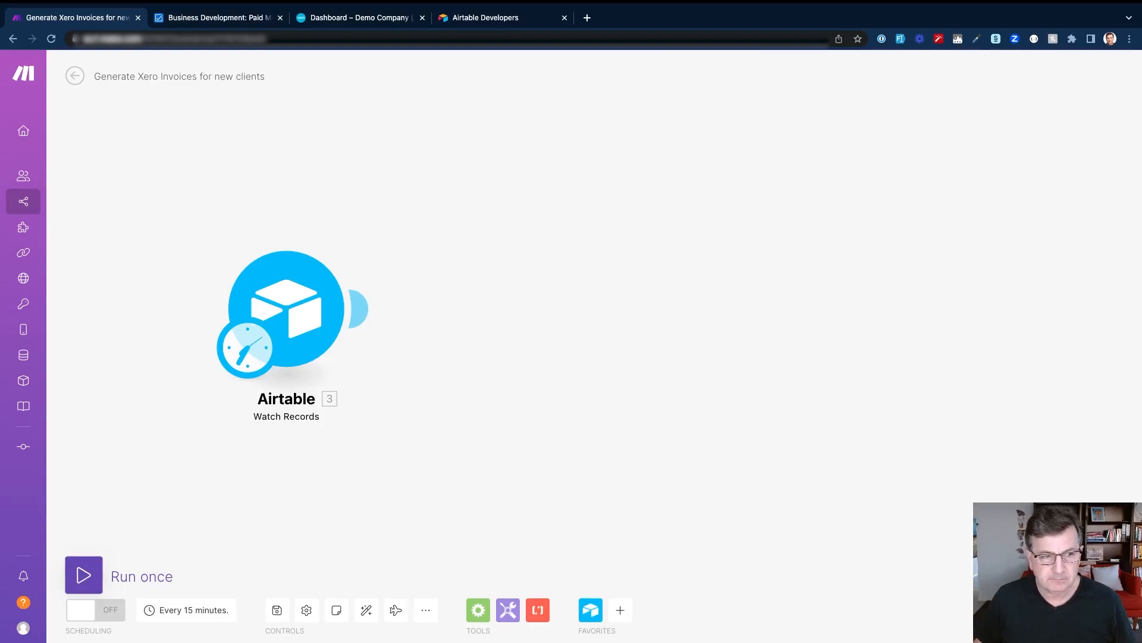
# Run the scenario once and inspect the output of the Airtable module's first operation
pyautogui.click(84, 575)
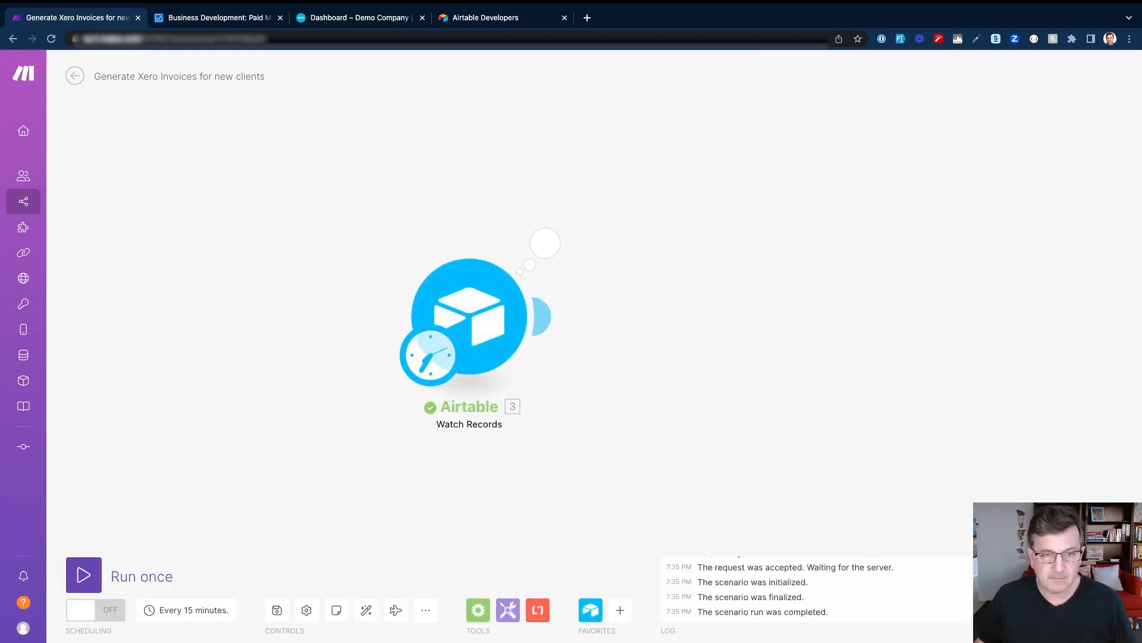
pyautogui.click(544, 243)
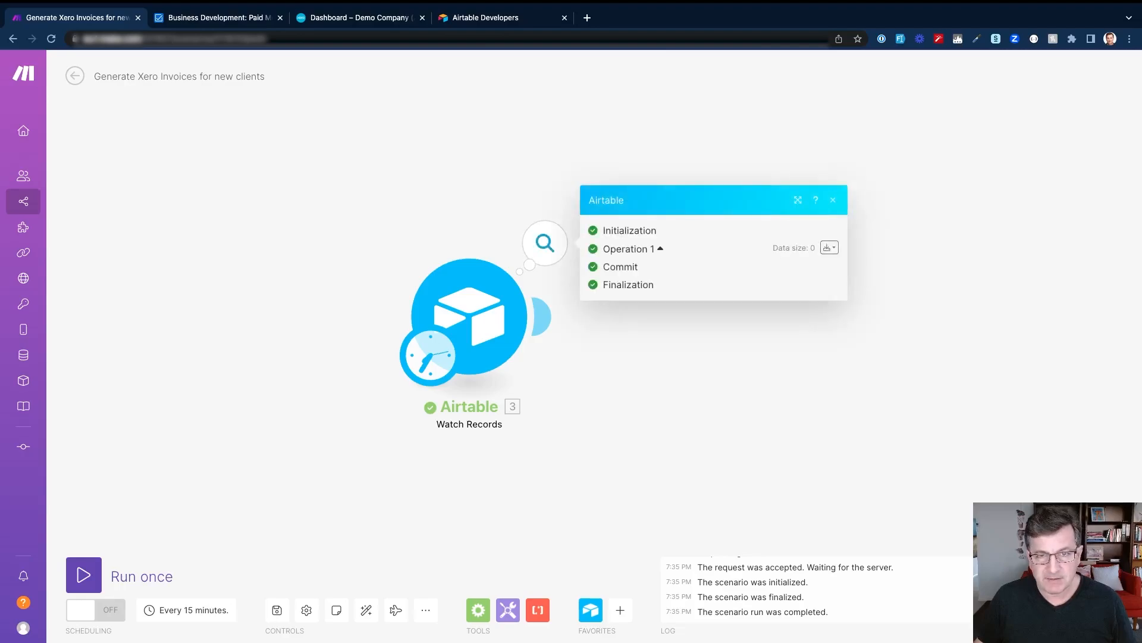
pyautogui.click(660, 249)
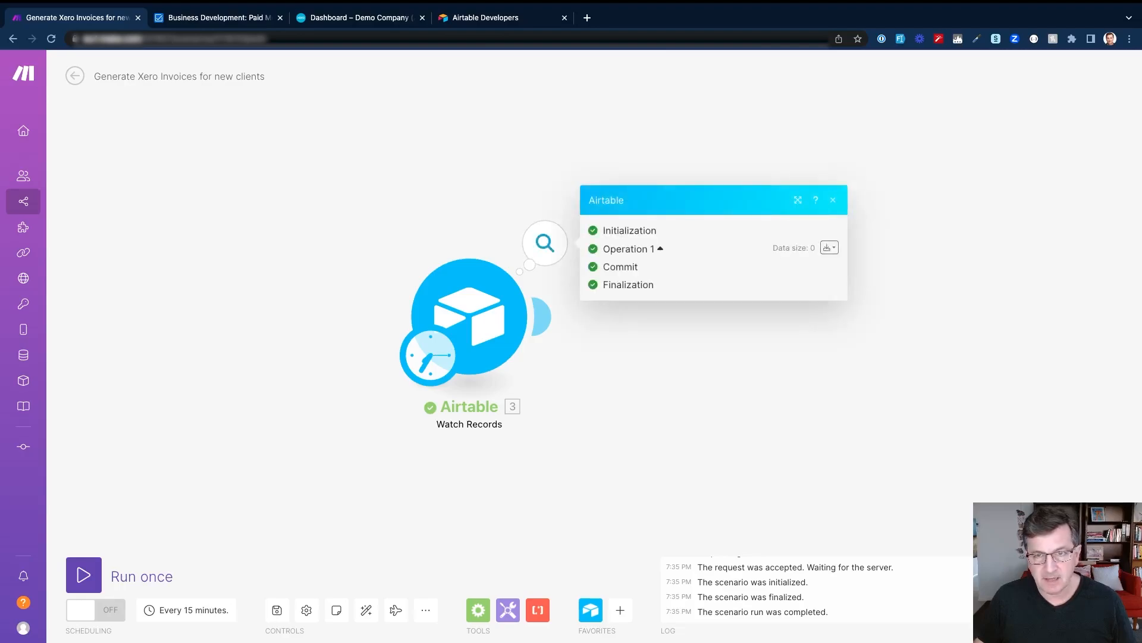
pyautogui.click(833, 200)
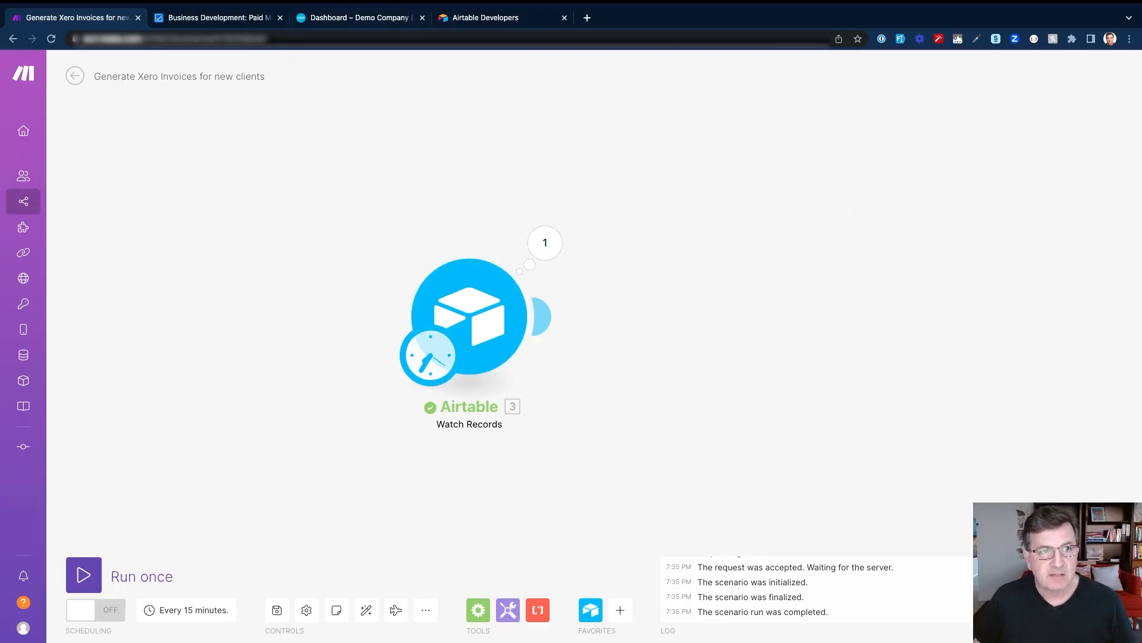
# Switch to the Airtable base and set "Ok to invoice" to YES for the first record in Paid Meetings
pyautogui.click(219, 18)
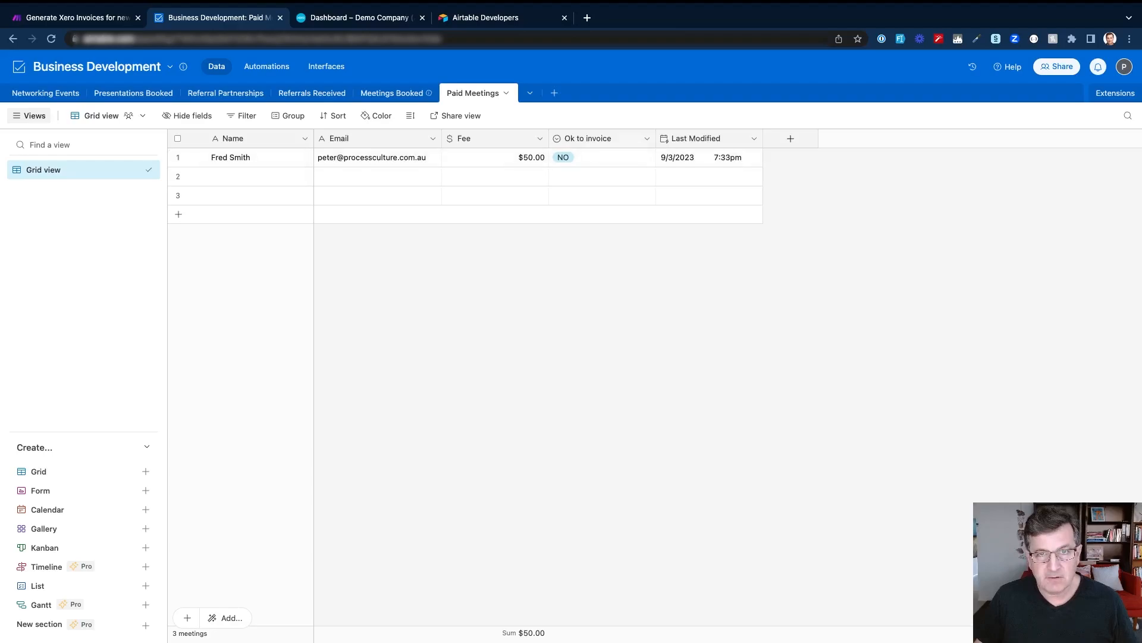
pyautogui.click(648, 138)
pyautogui.press('Escape')
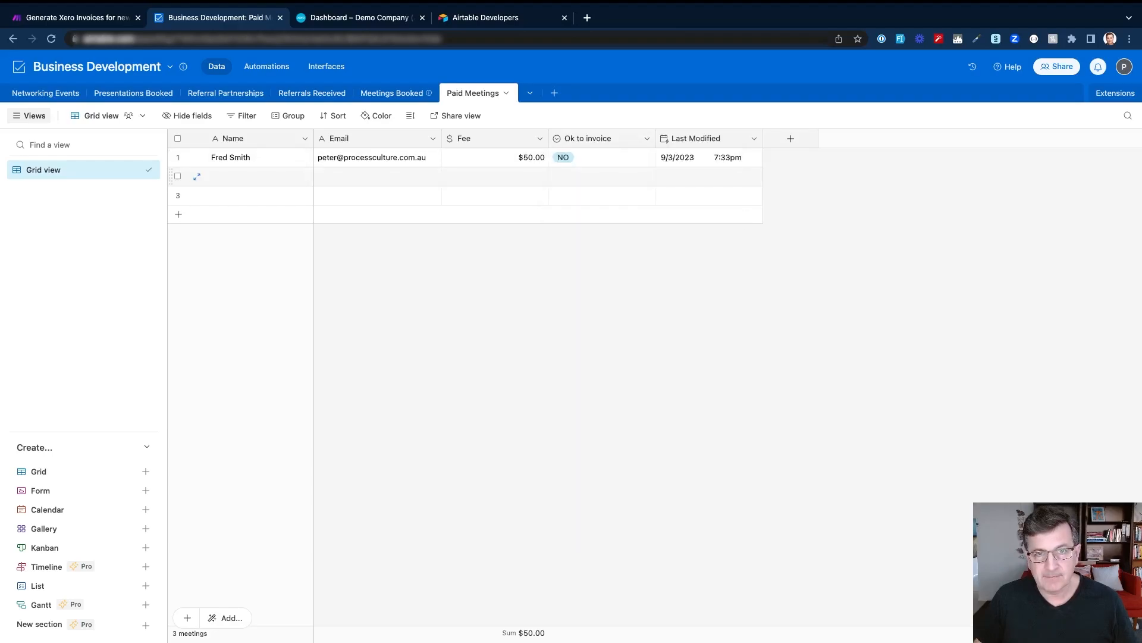
pyautogui.click(607, 158)
pyautogui.click(647, 158)
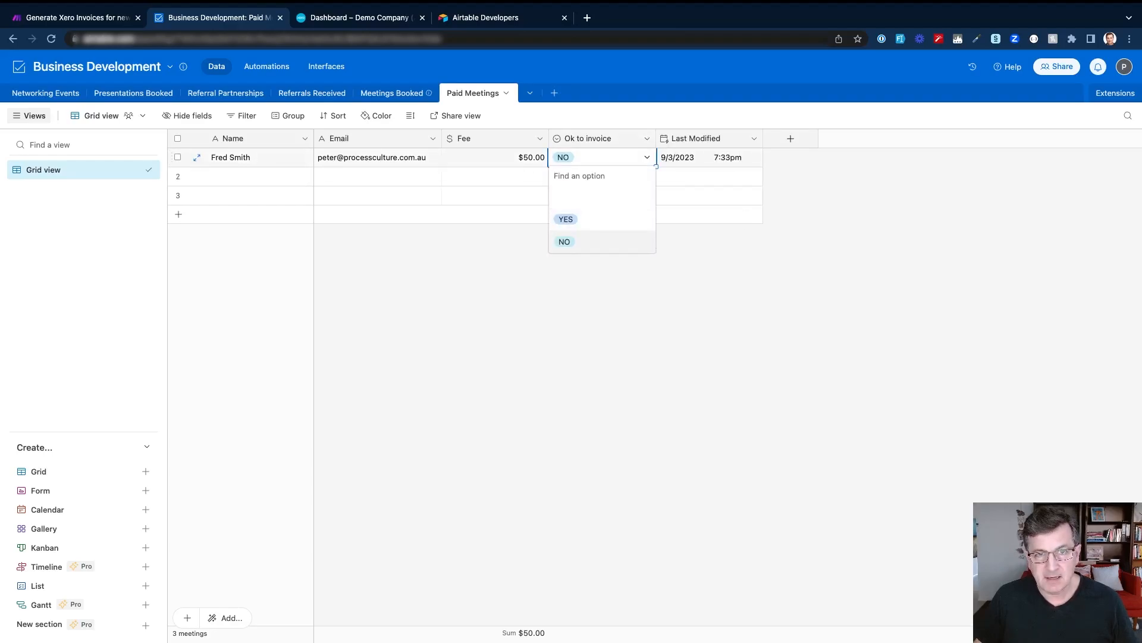
pyautogui.click(566, 219)
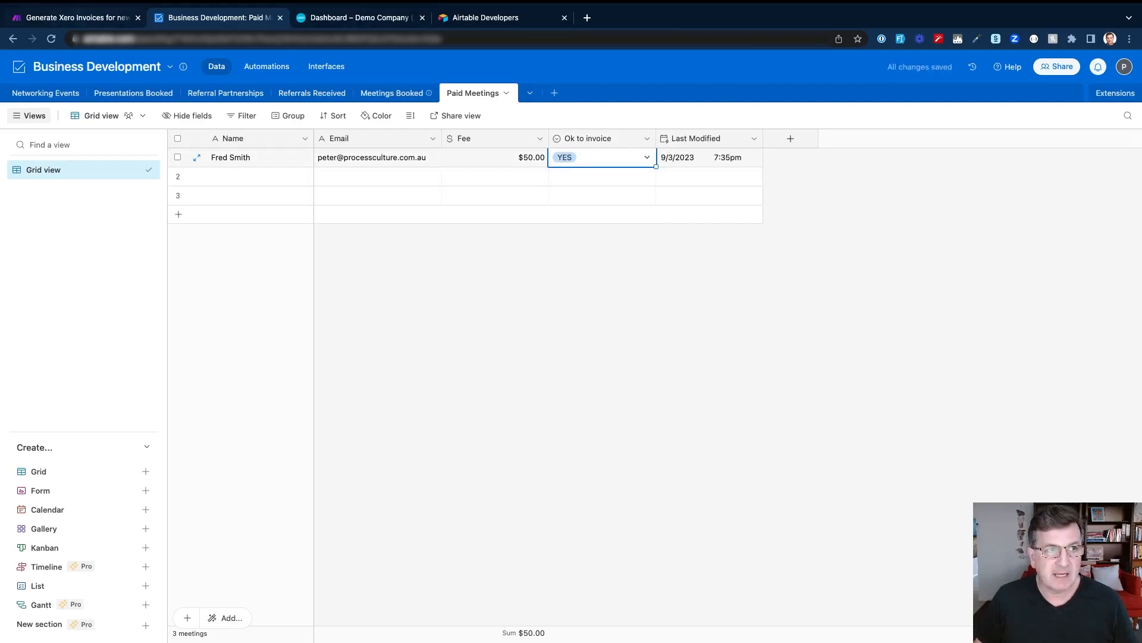
# Return to the Make scenario, run it once again, and check the record bundle output by the Airtable module
pyautogui.click(77, 18)
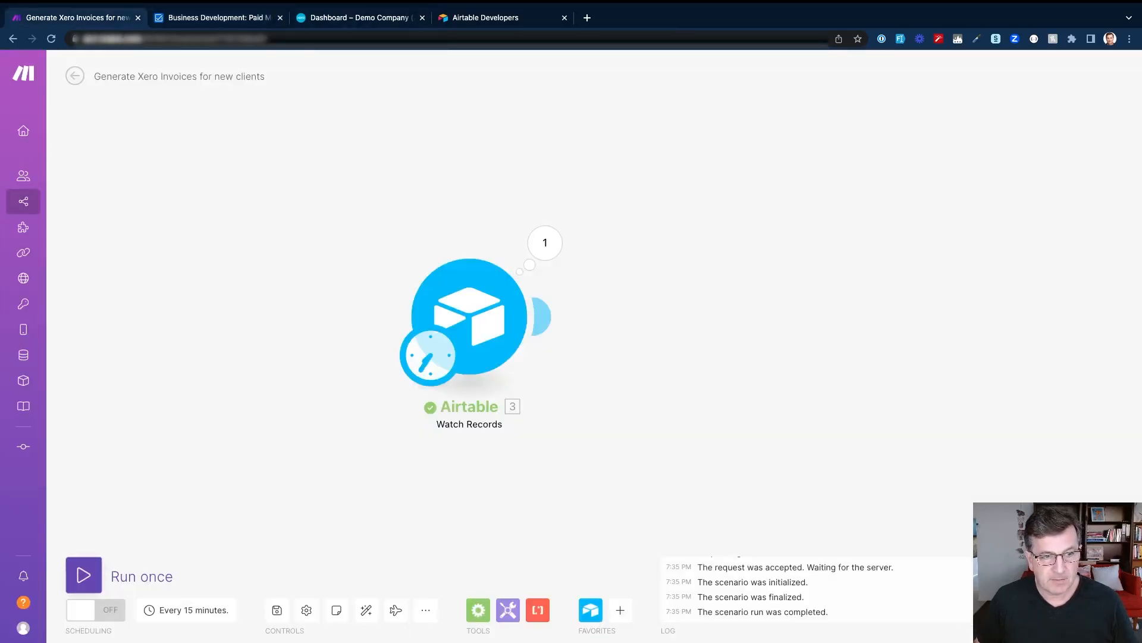
pyautogui.click(83, 575)
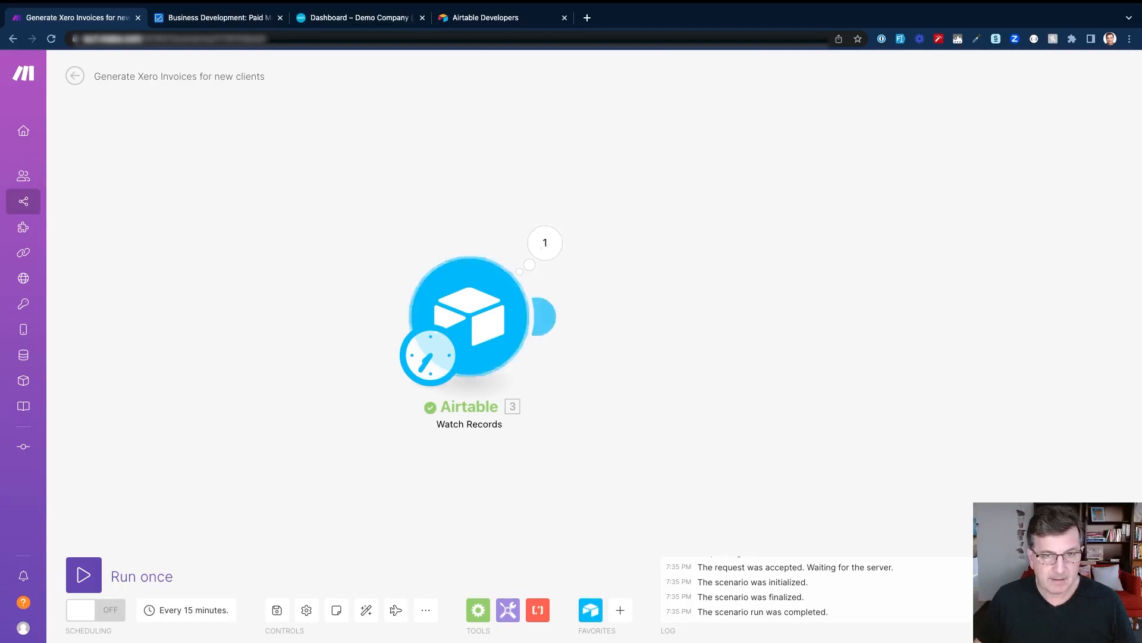
pyautogui.click(544, 243)
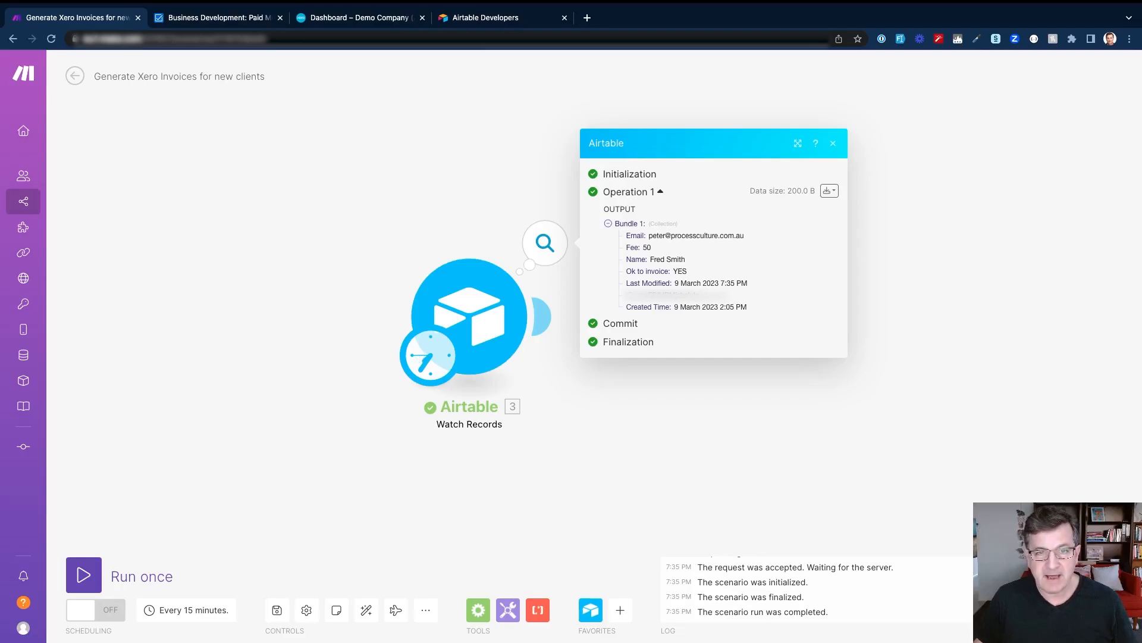
pyautogui.press('Escape')
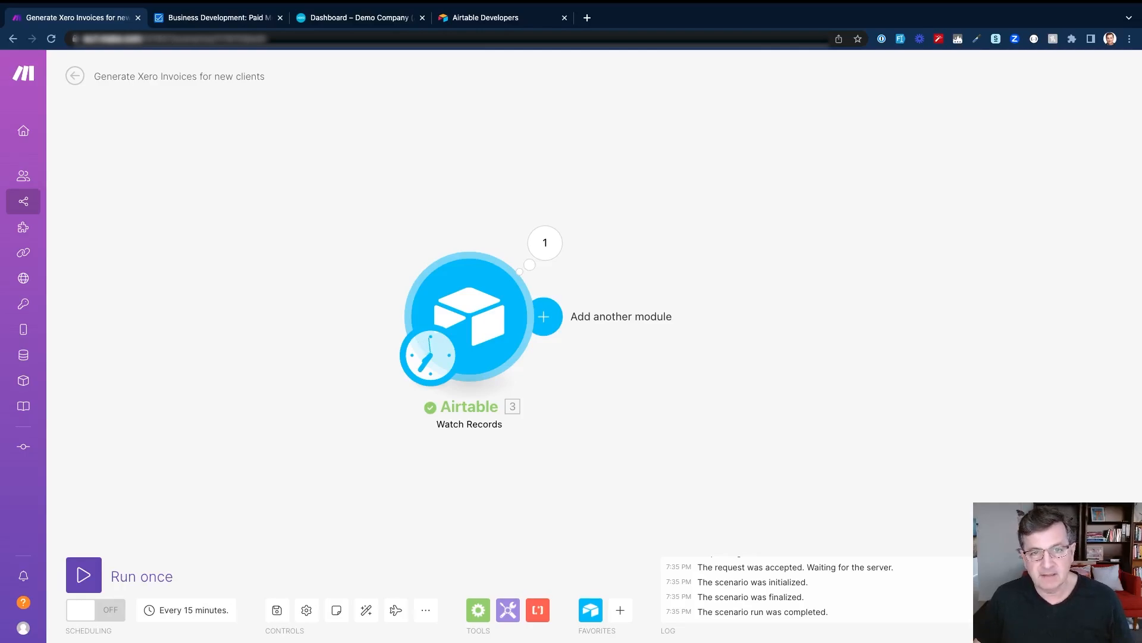
# Add a Xero Search for Contacts module after the Airtable Watch Records trigger
pyautogui.click(544, 316)
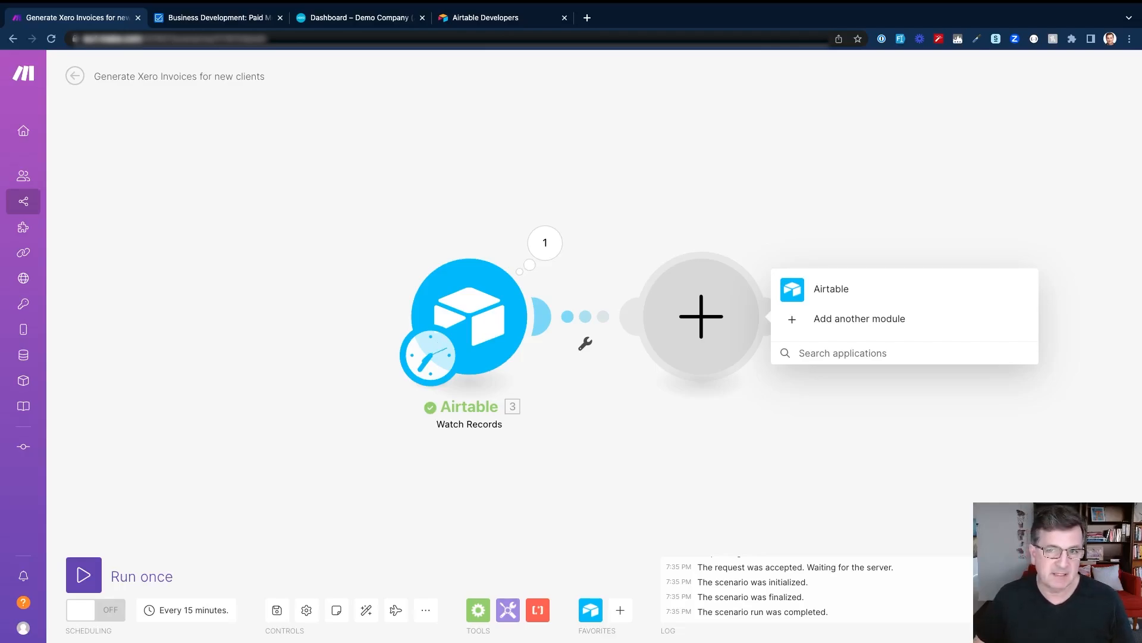
pyautogui.write('xero')
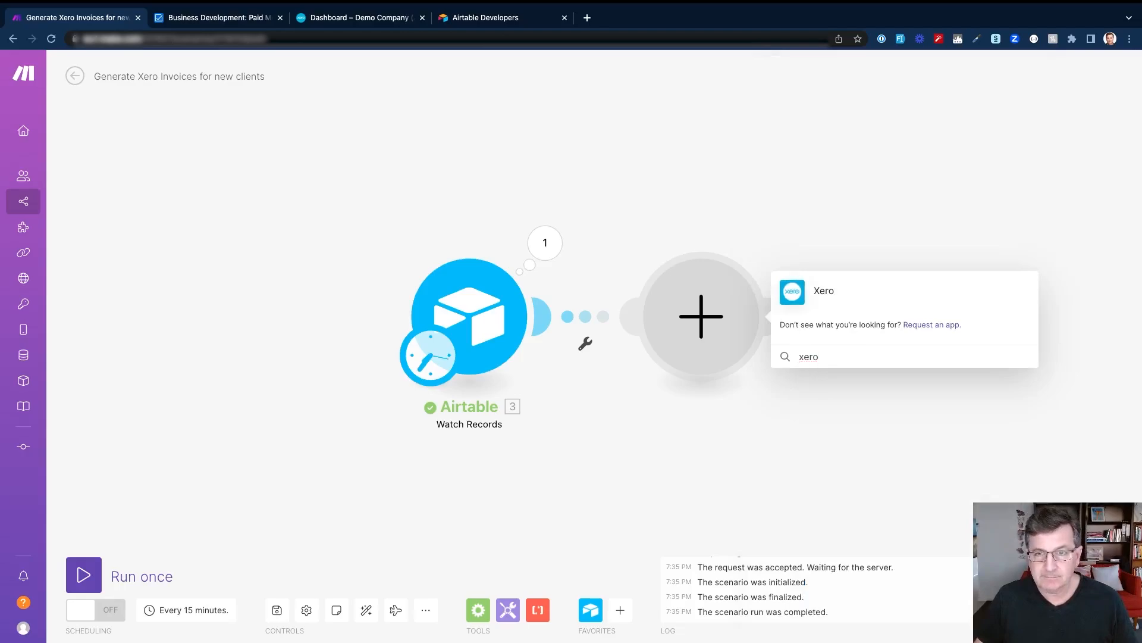
pyautogui.press('Return')
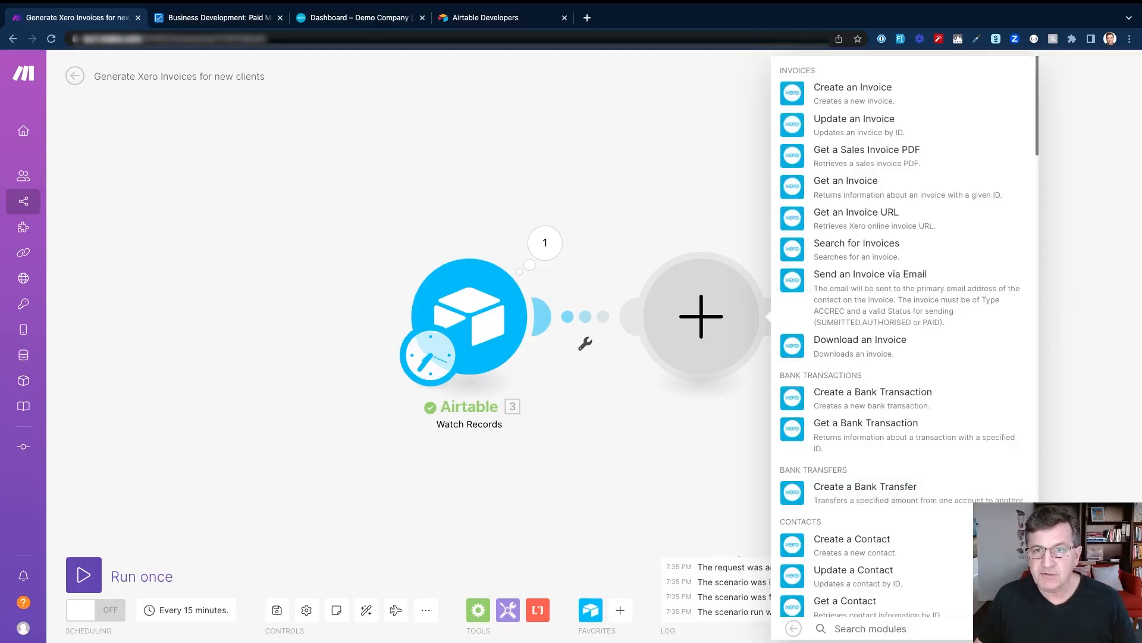
pyautogui.scroll(-1, 904, 298)
pyautogui.scroll(-3, 904, 333)
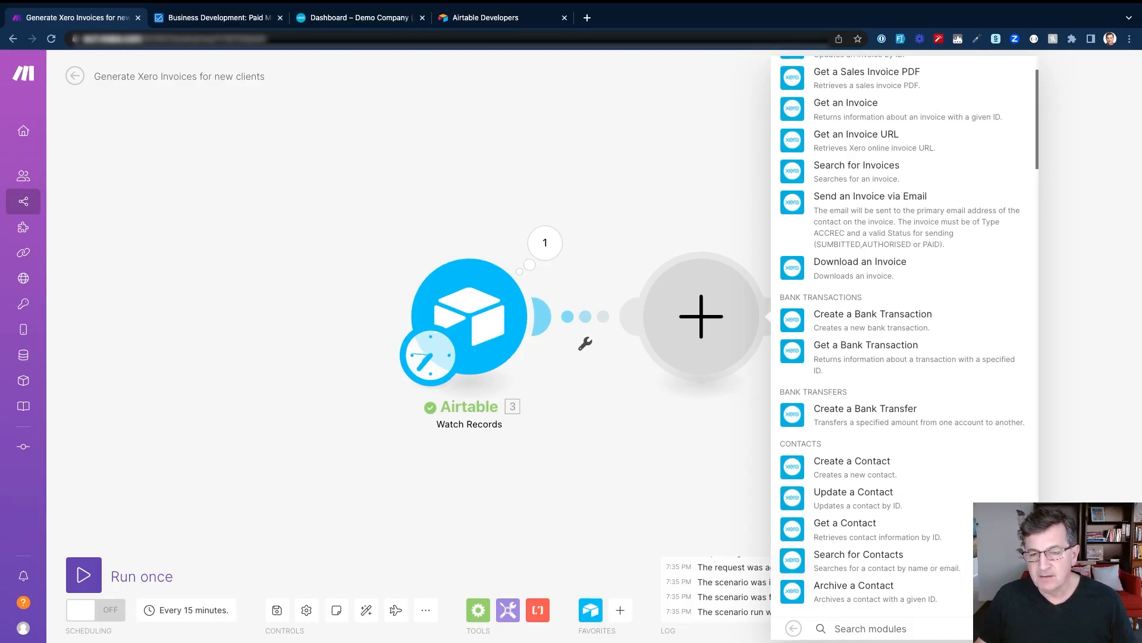
pyautogui.click(859, 554)
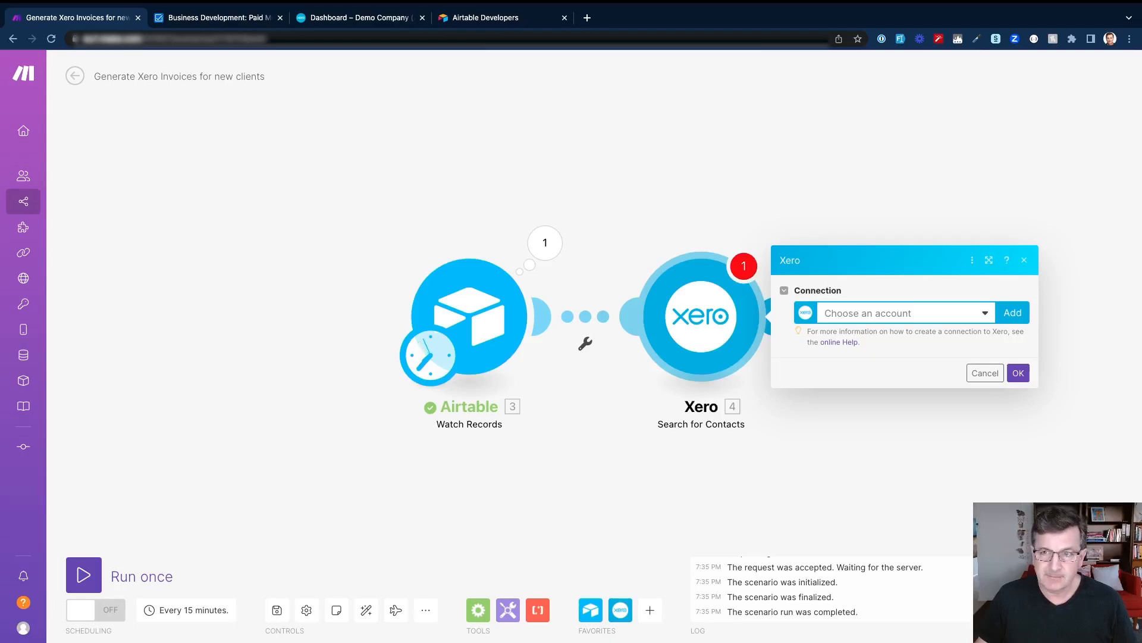
# Start a new Xero connection with advanced settings shown and the scopes accounting.transactions and accounting.transactions.read selected
pyautogui.click(1013, 312)
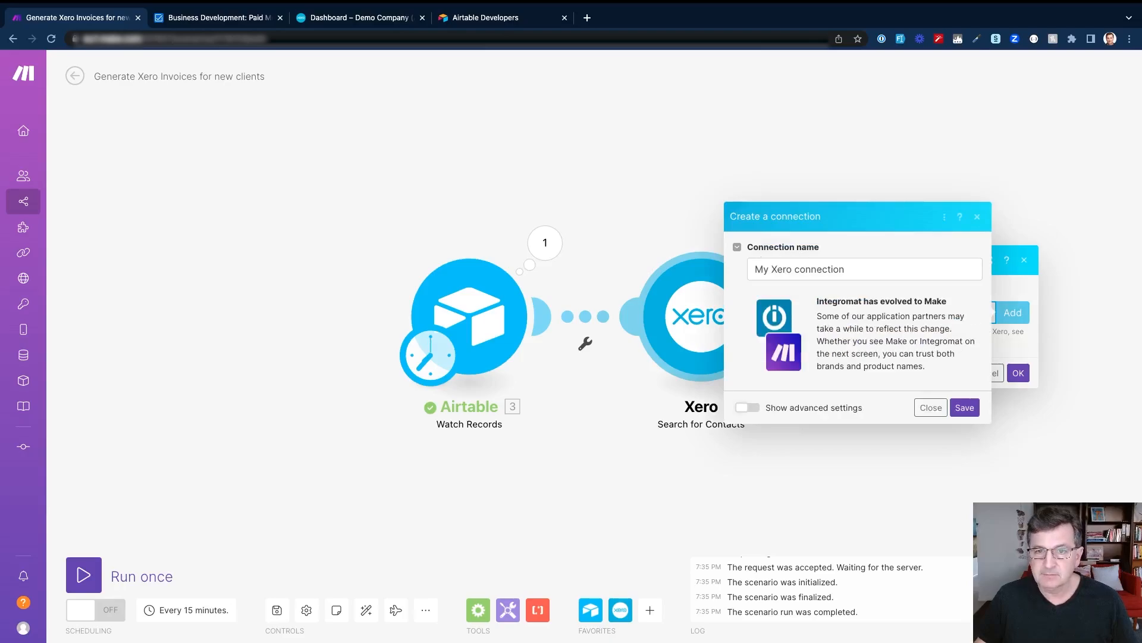
pyautogui.click(747, 407)
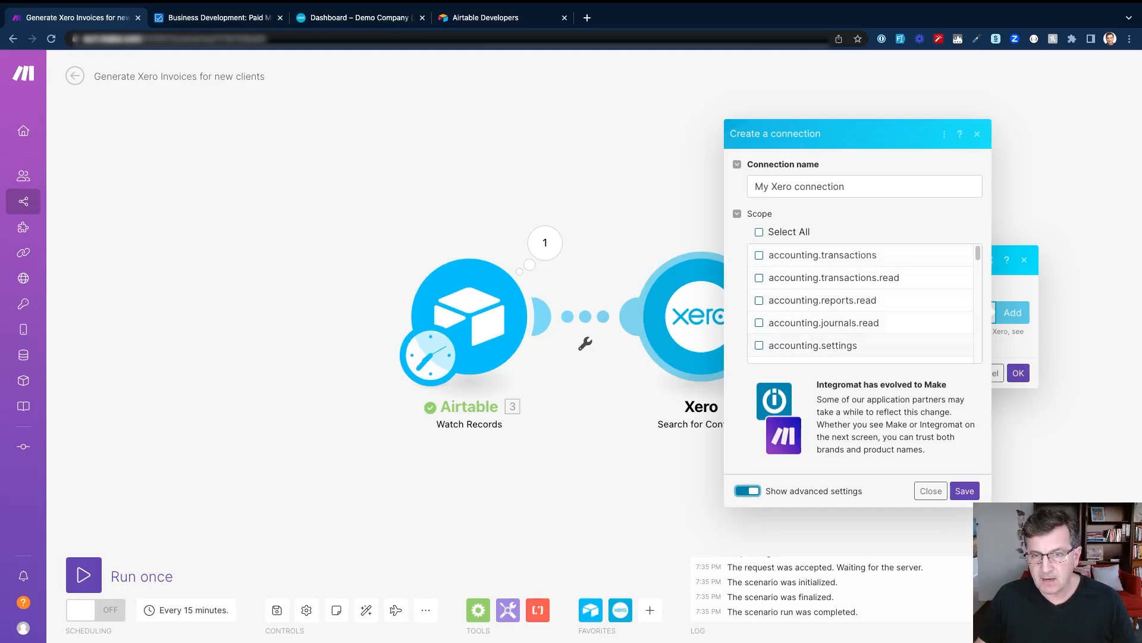
pyautogui.scroll(-10, 860, 304)
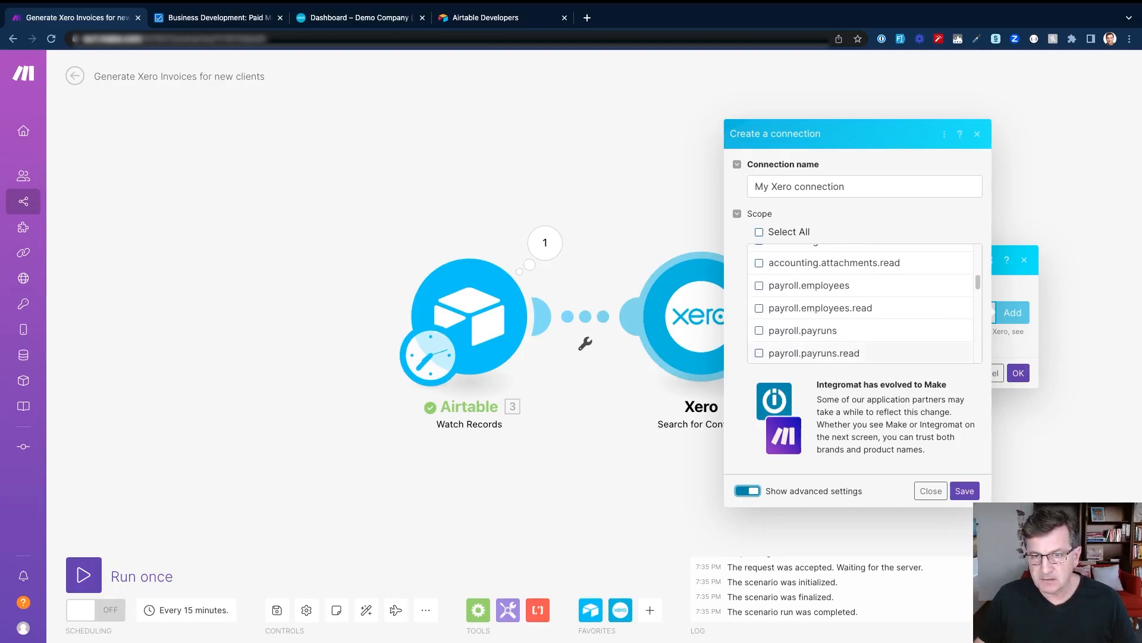
pyautogui.scroll(-5, 861, 303)
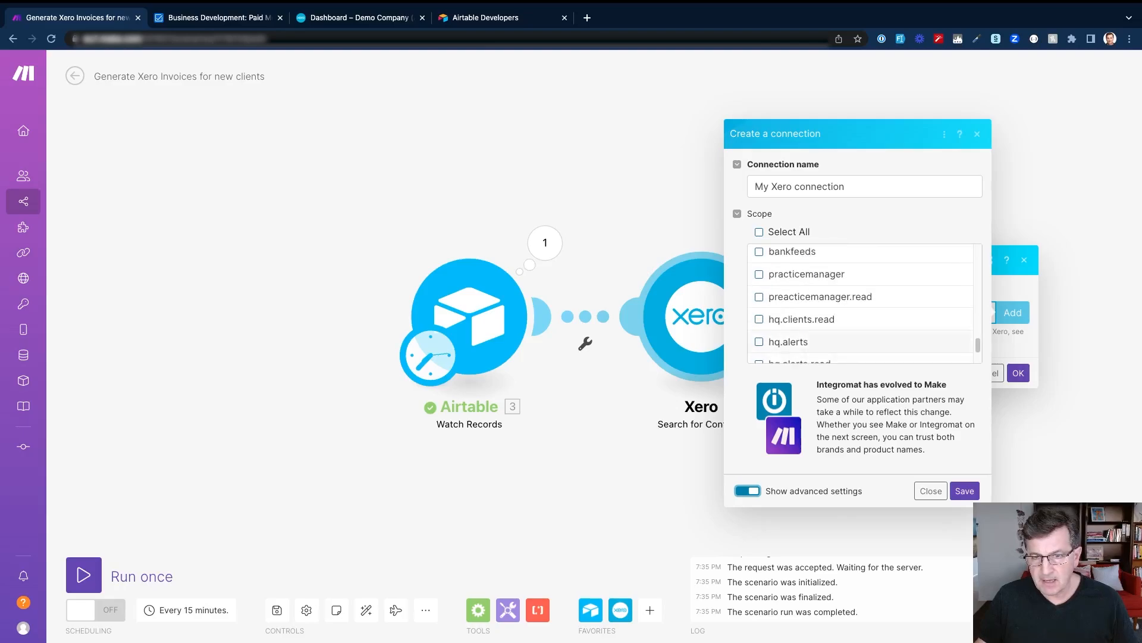
pyautogui.scroll(15, 860, 303)
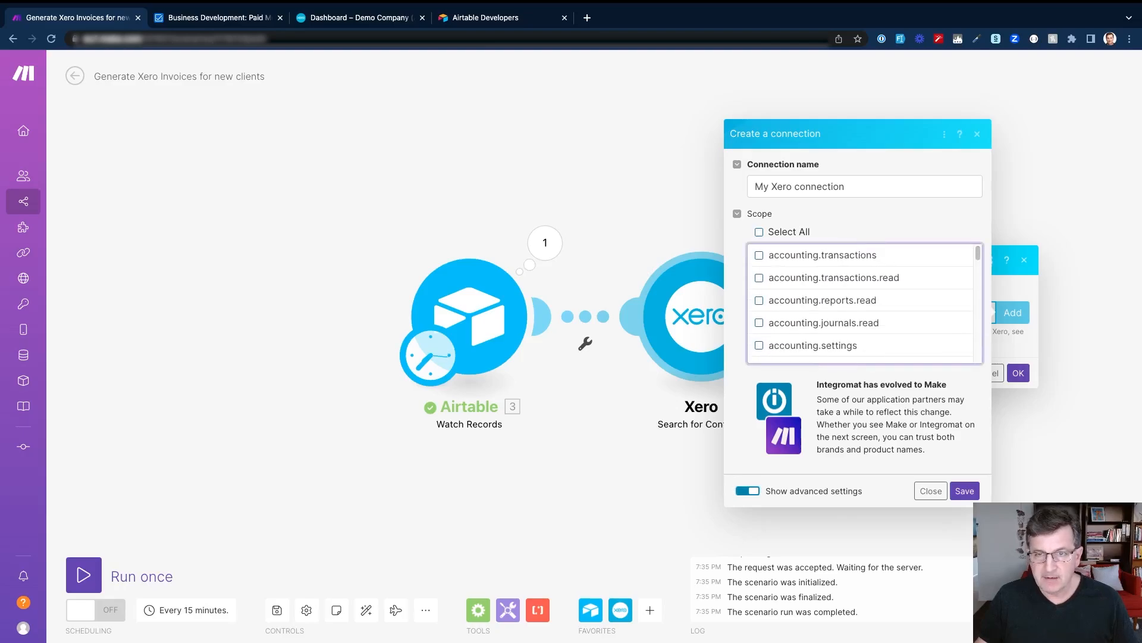
pyautogui.click(760, 255)
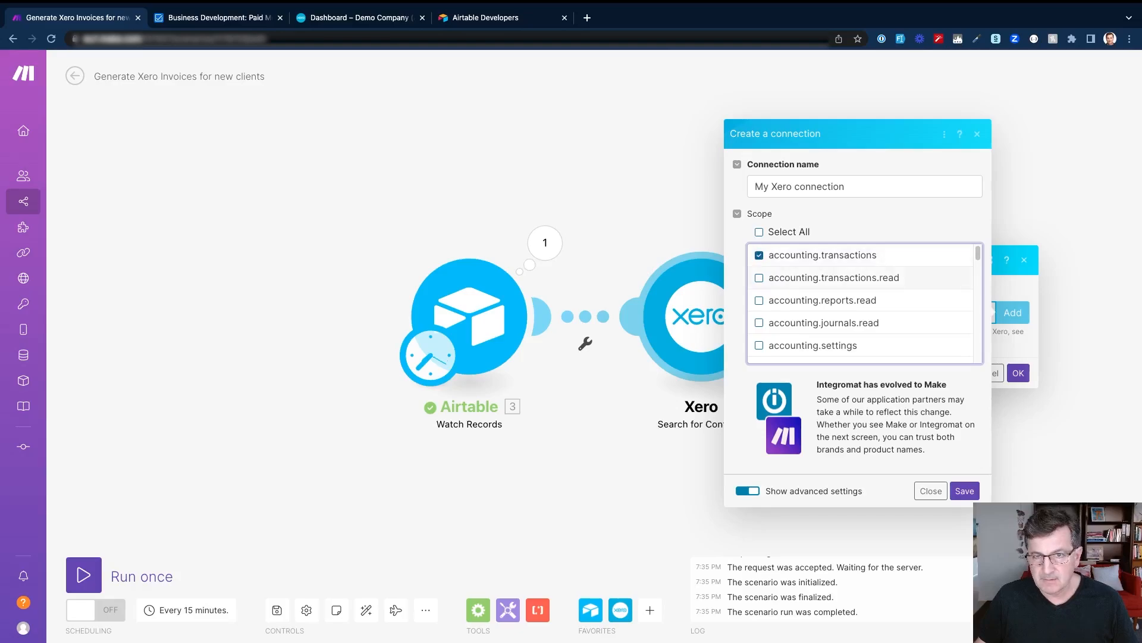
pyautogui.click(760, 278)
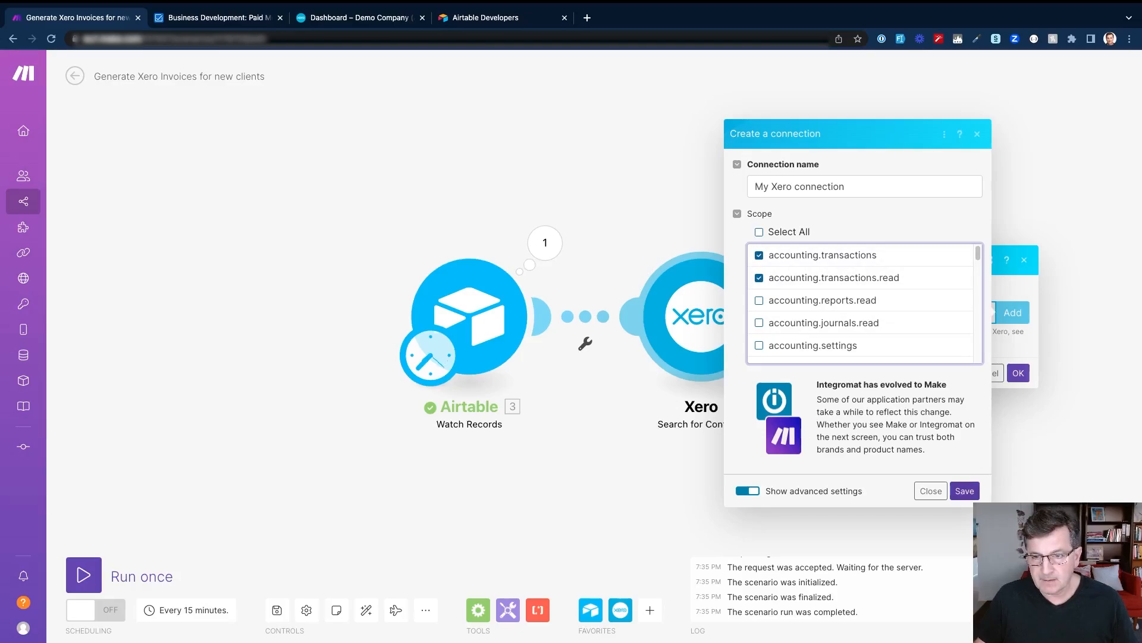
# Save the Xero connection, log in to Xero and grant Make access to the one connected organisation
pyautogui.click(964, 491)
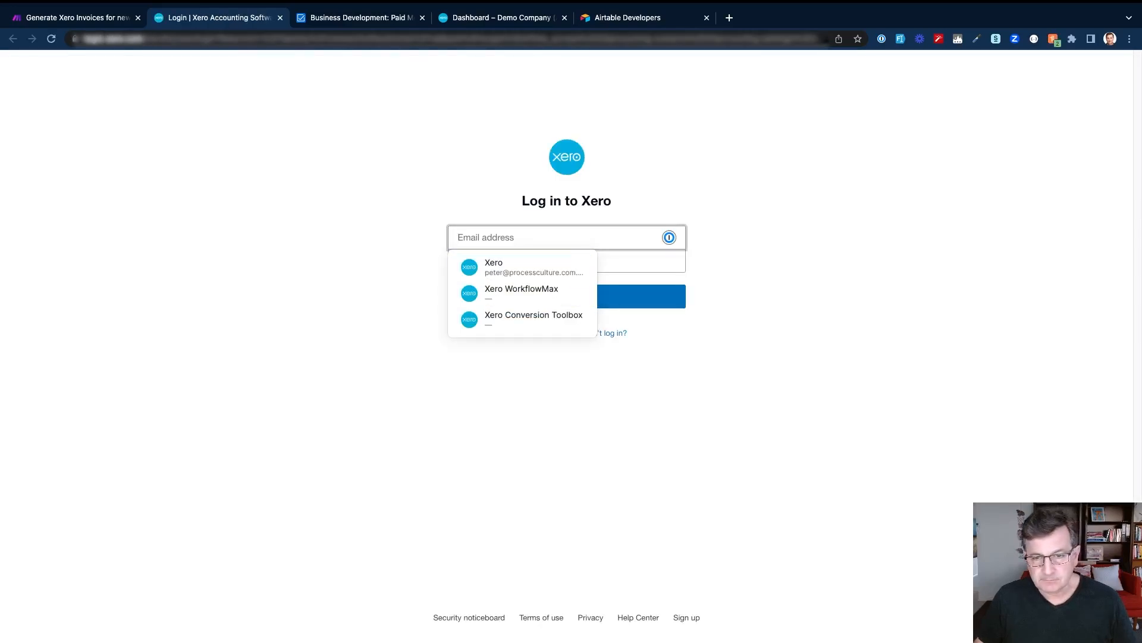
pyautogui.press('Escape')
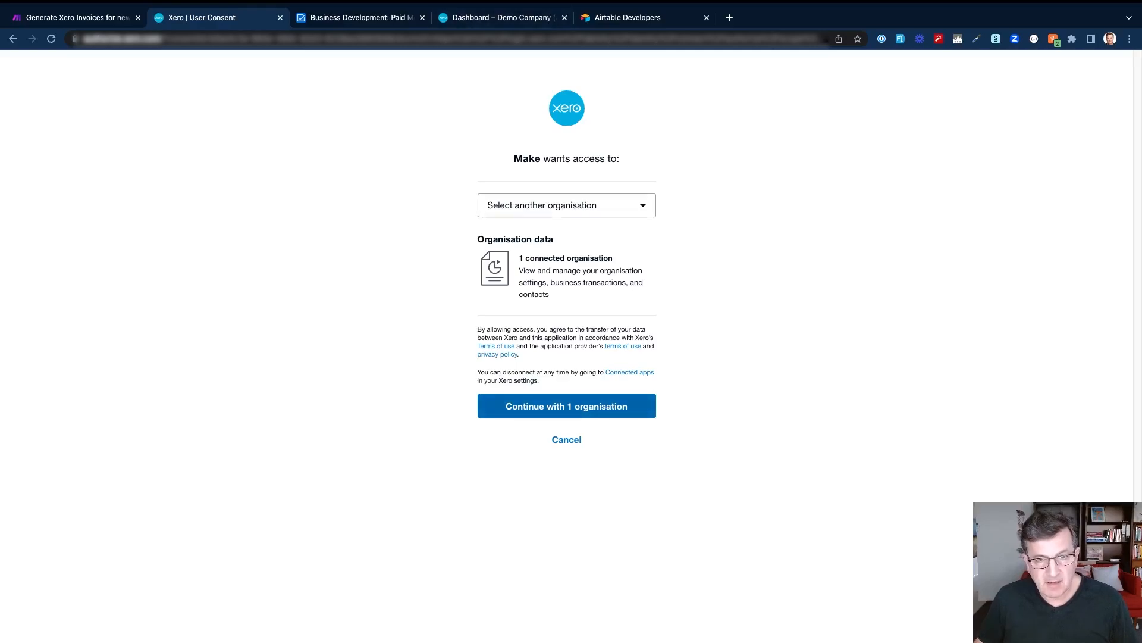
pyautogui.click(567, 406)
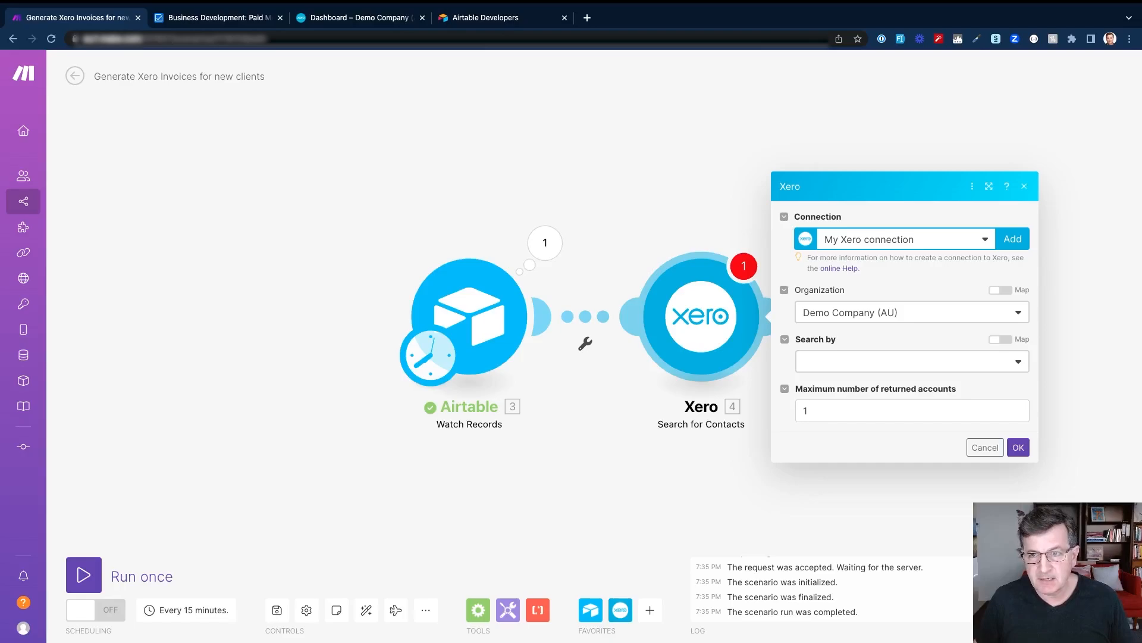
# Set the contact search to search by field, with AND-combined filter rules on Email address and Name
pyautogui.click(911, 362)
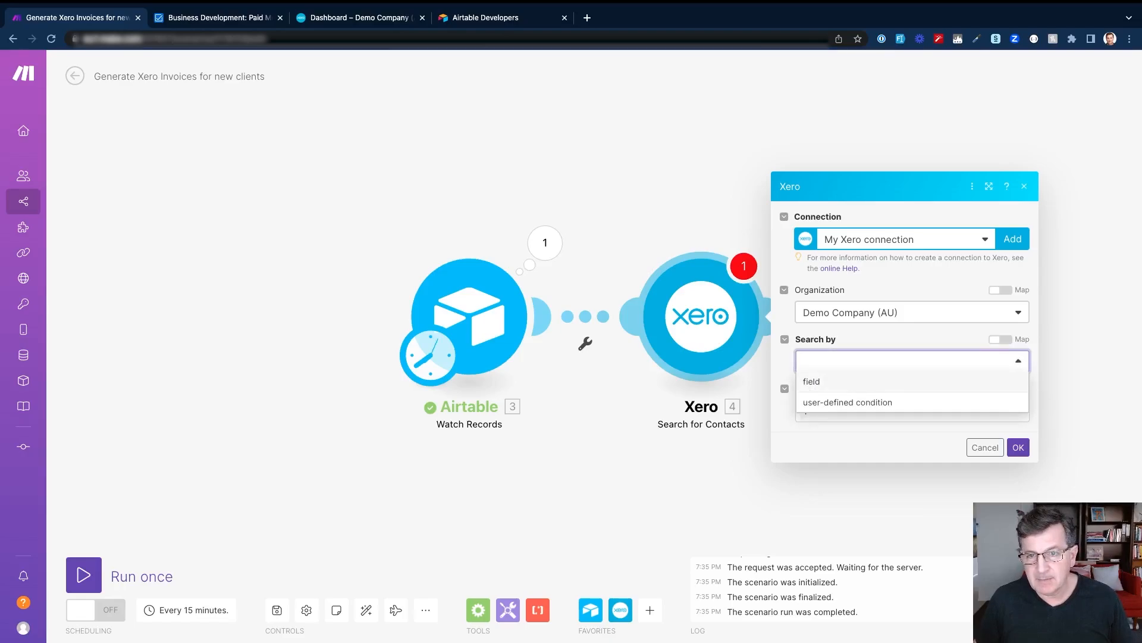
pyautogui.click(811, 381)
pyautogui.click(910, 360)
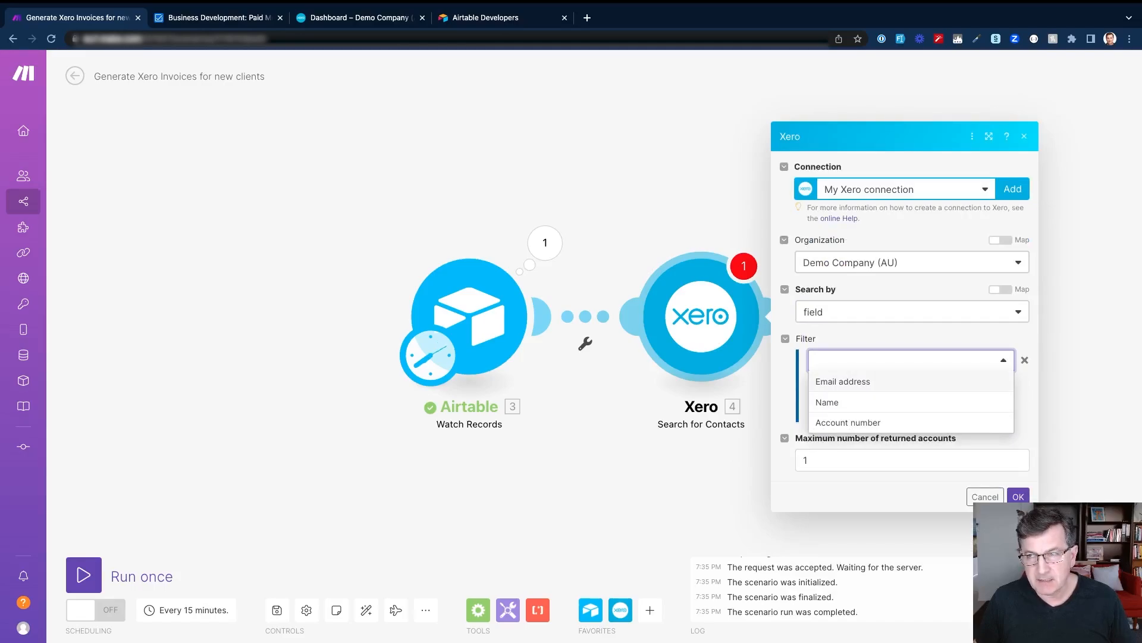
pyautogui.click(843, 381)
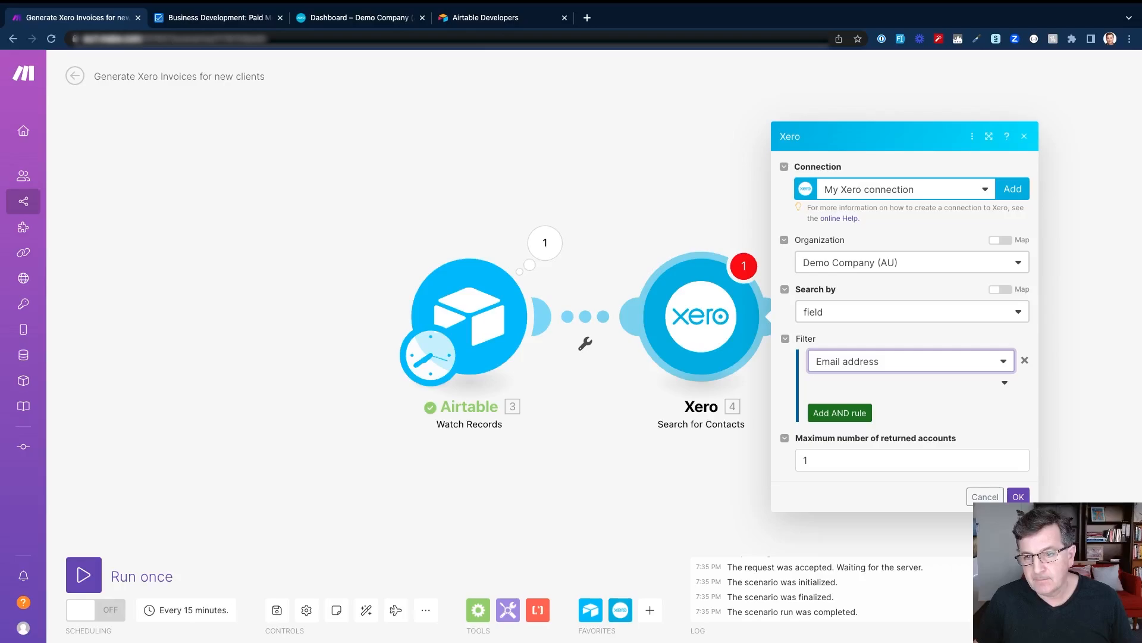
pyautogui.click(839, 412)
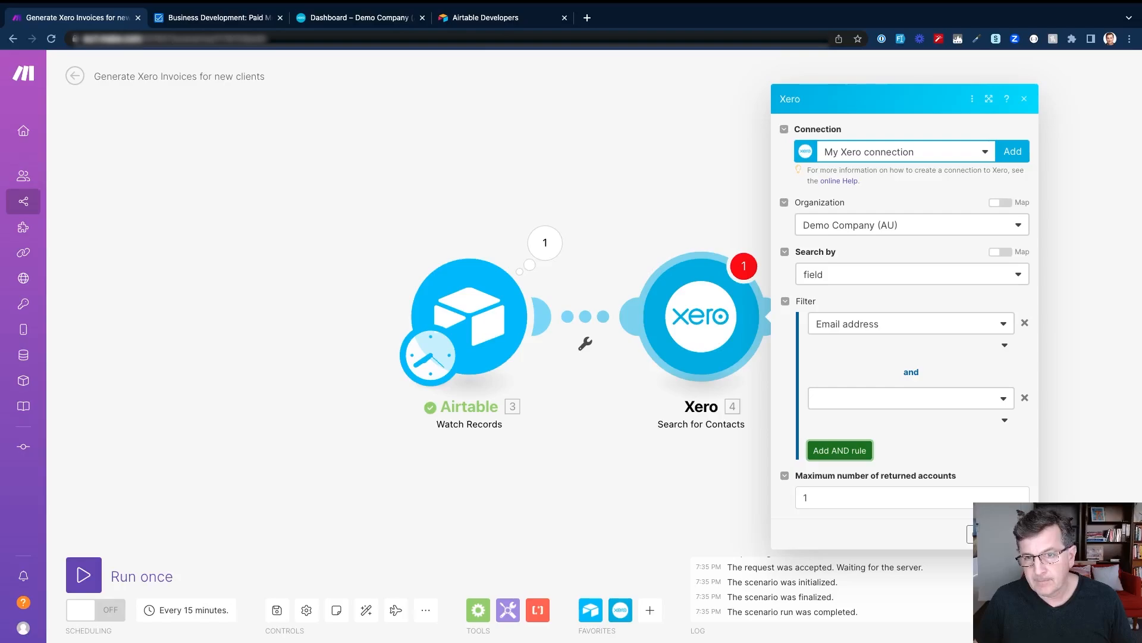
pyautogui.click(910, 397)
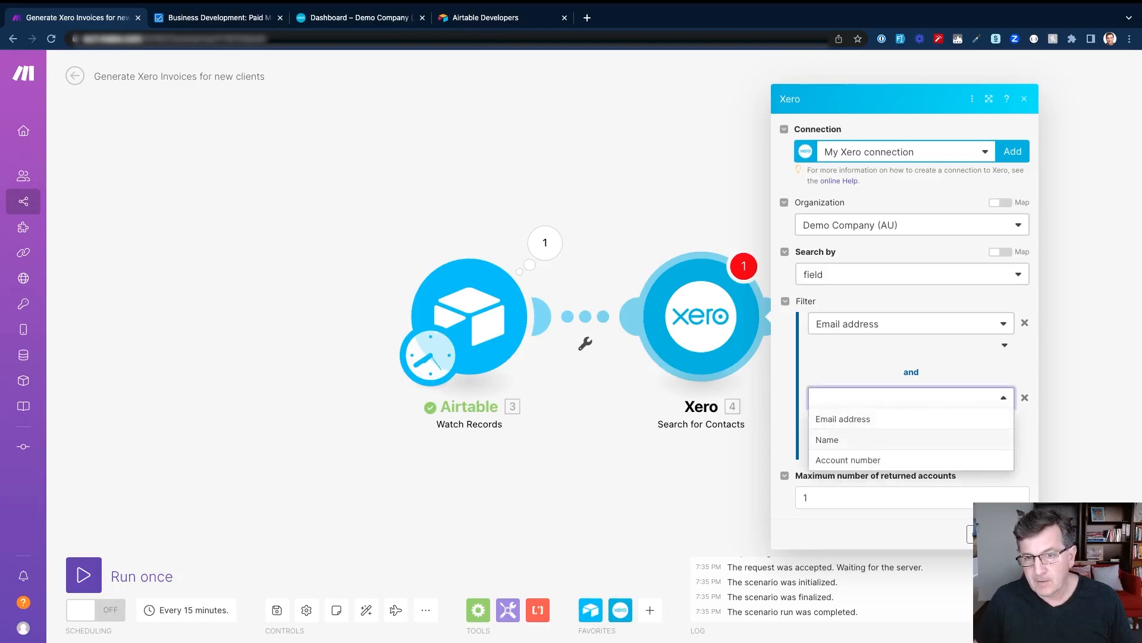
pyautogui.click(827, 440)
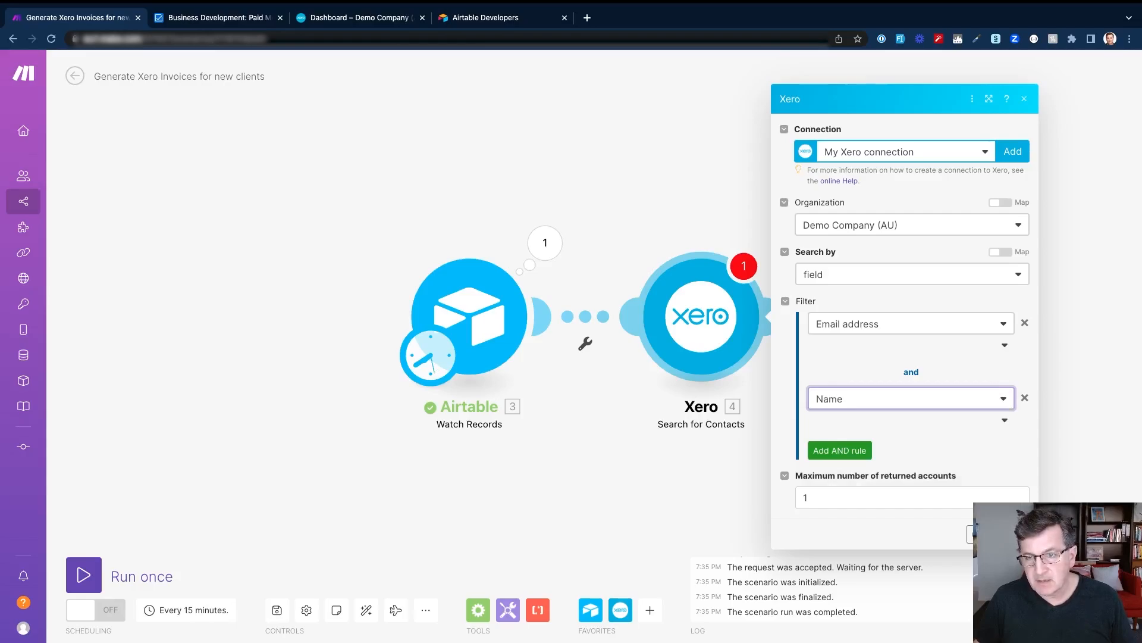
# Set the Email address rule to the text operator Equals and map it to the Airtable Email field
pyautogui.click(1004, 345)
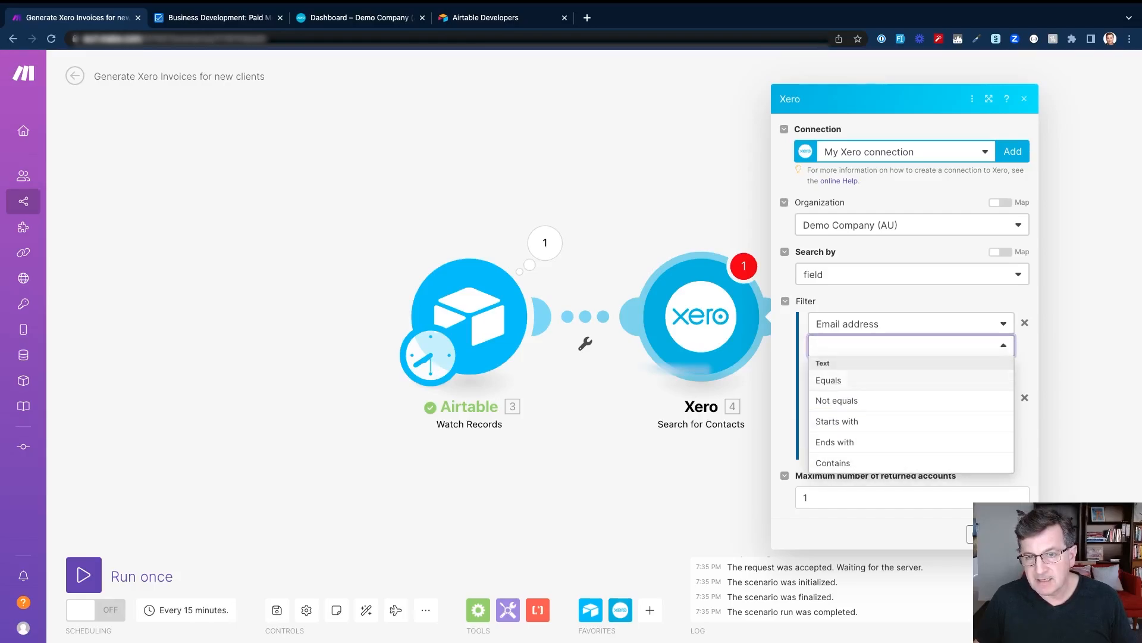
pyautogui.click(829, 381)
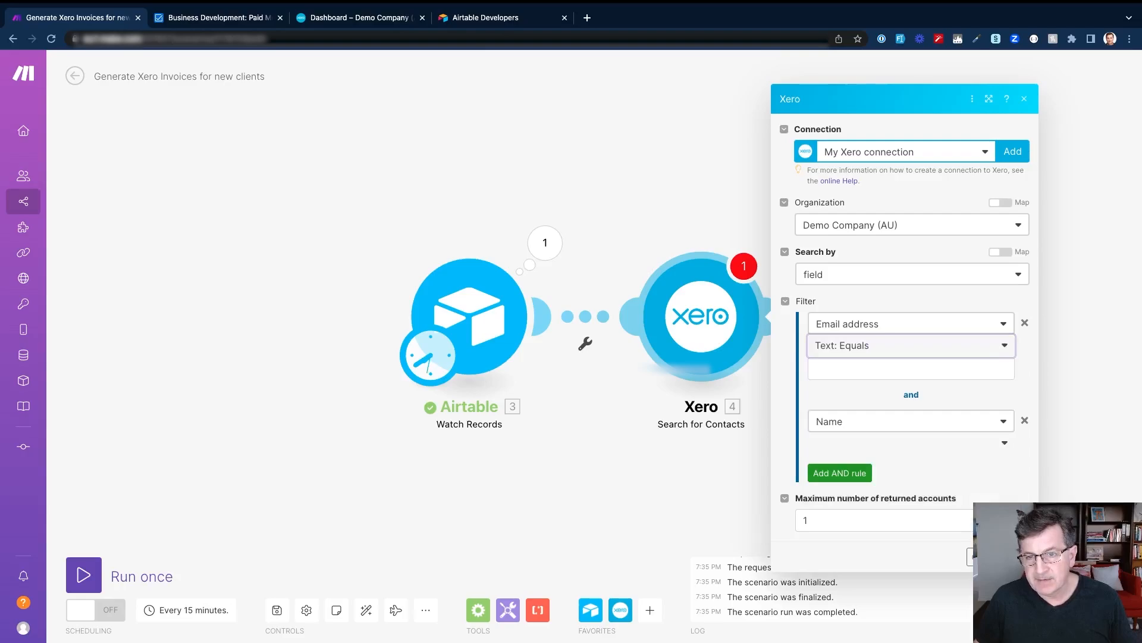
pyautogui.click(845, 369)
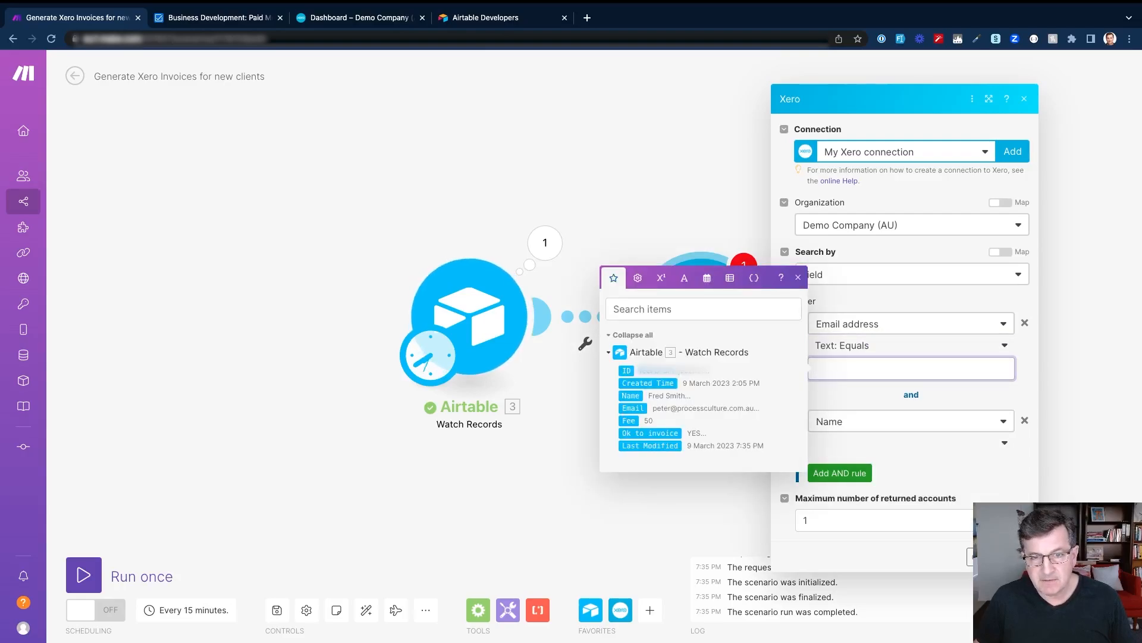
pyautogui.click(632, 408)
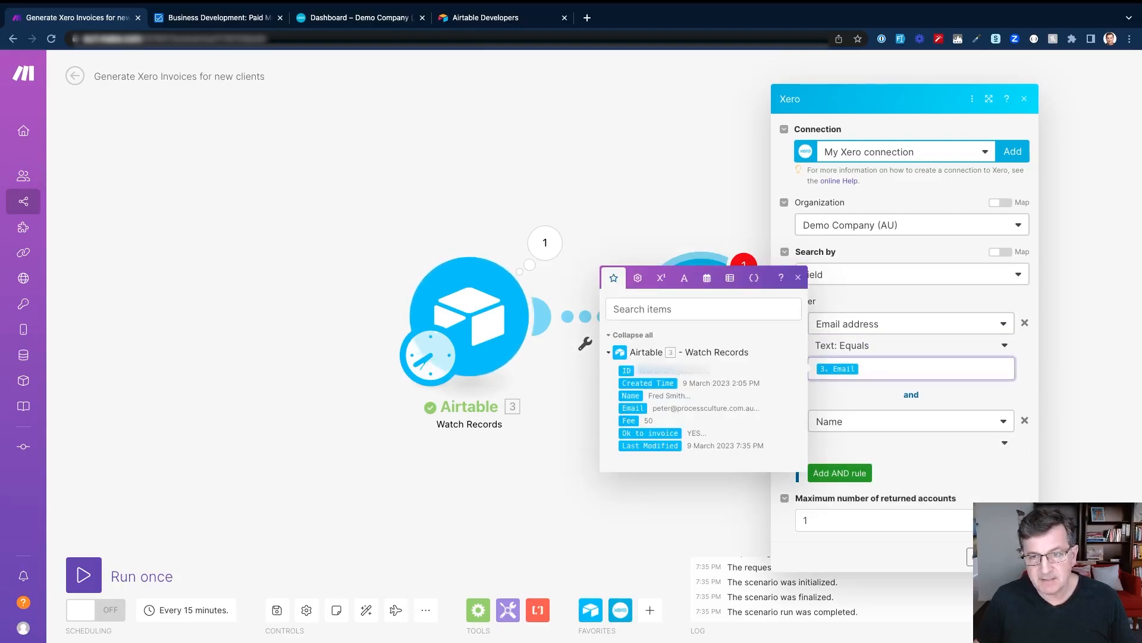
pyautogui.click(798, 277)
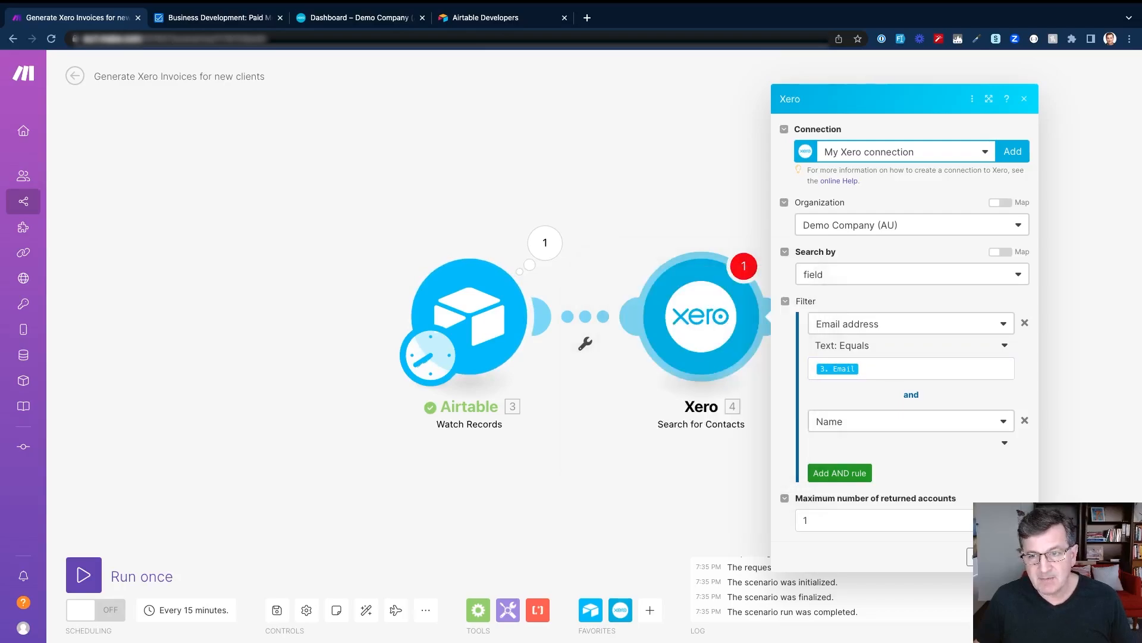
# Set the Name rule to Contains the Airtable Name field and confirm the Xero module's settings
pyautogui.click(911, 443)
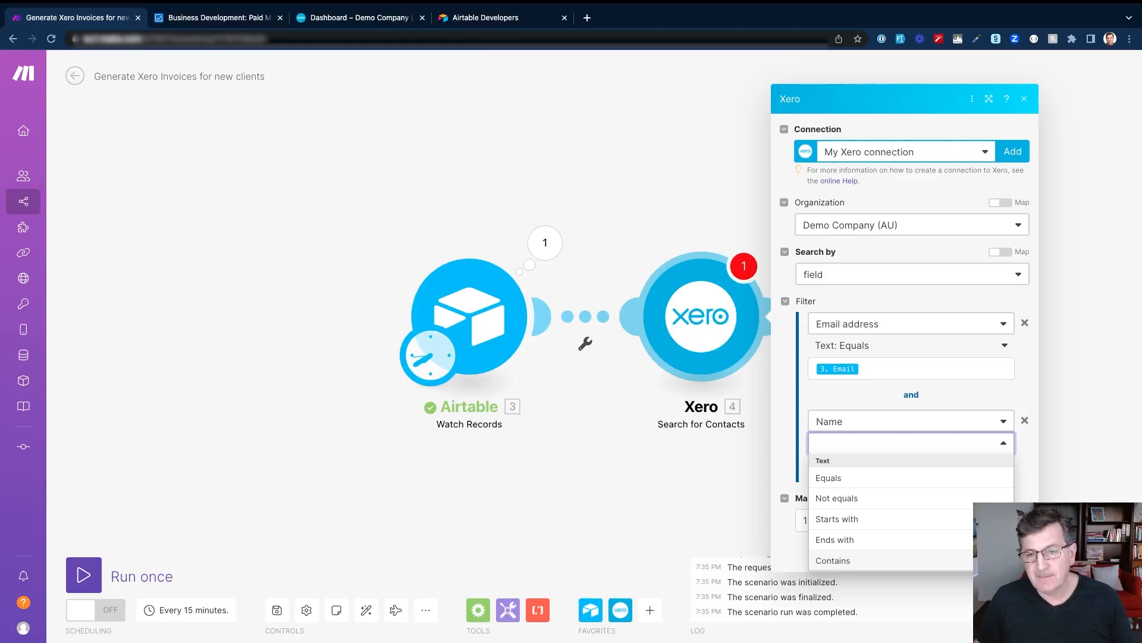
pyautogui.click(833, 560)
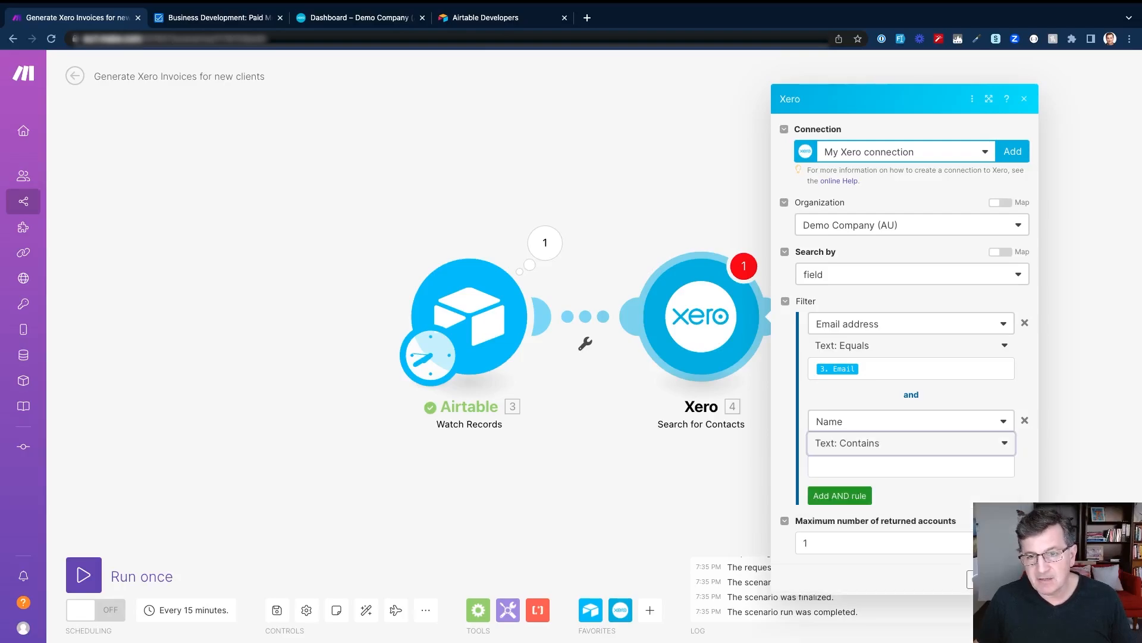
pyautogui.click(857, 466)
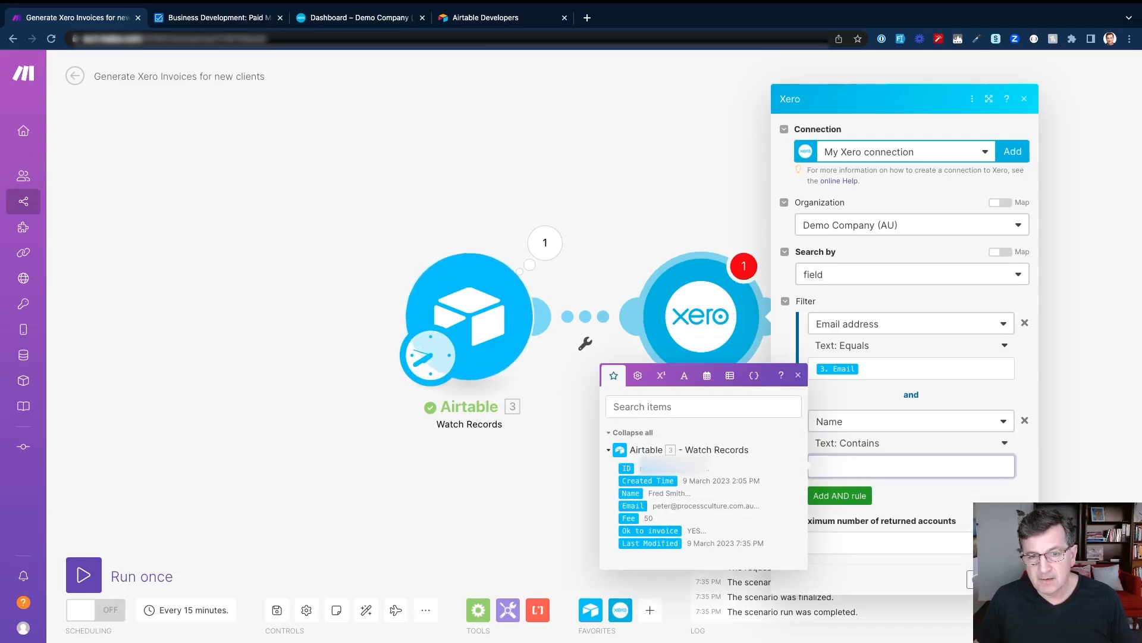
pyautogui.click(631, 493)
pyautogui.click(916, 498)
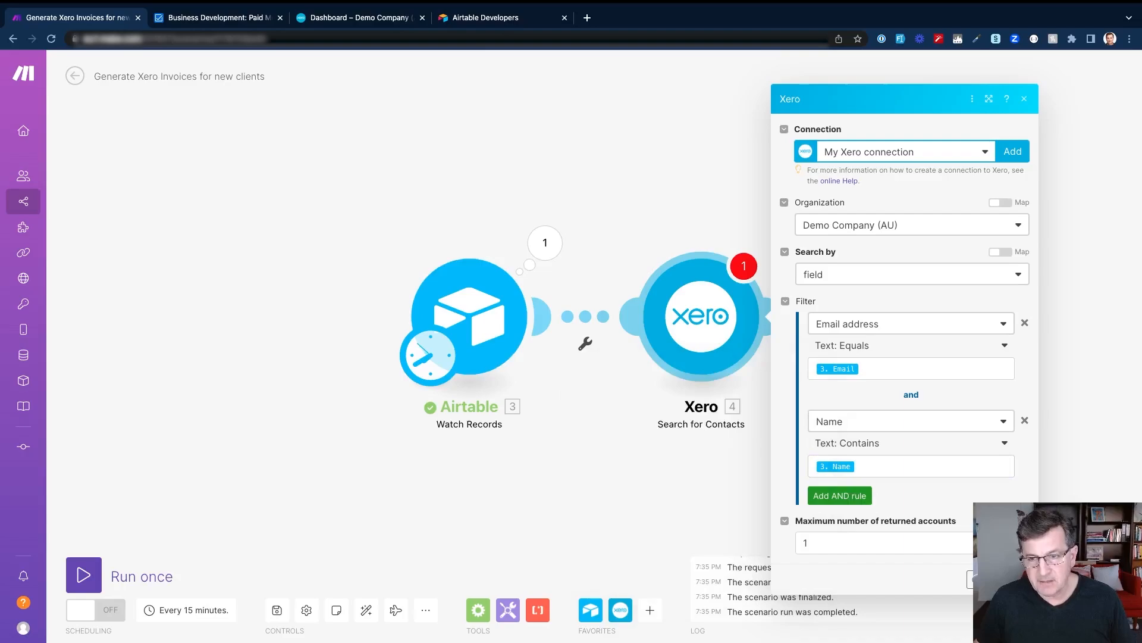
pyautogui.click(1016, 579)
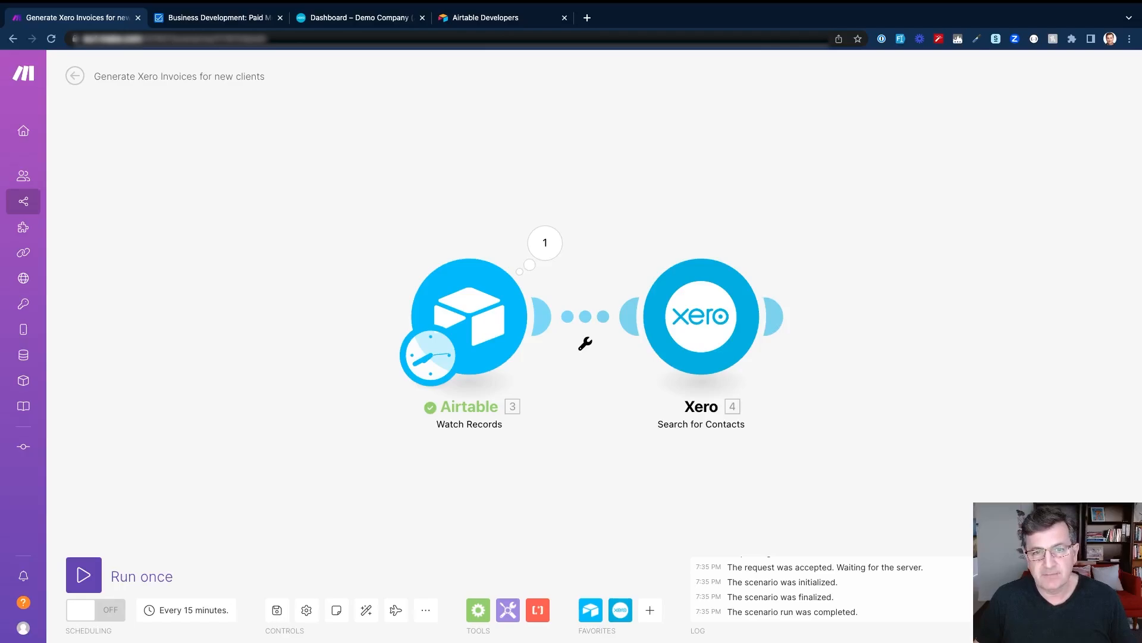
# Open the filter setup for the link between the Airtable and Xero modules
pyautogui.click(586, 344)
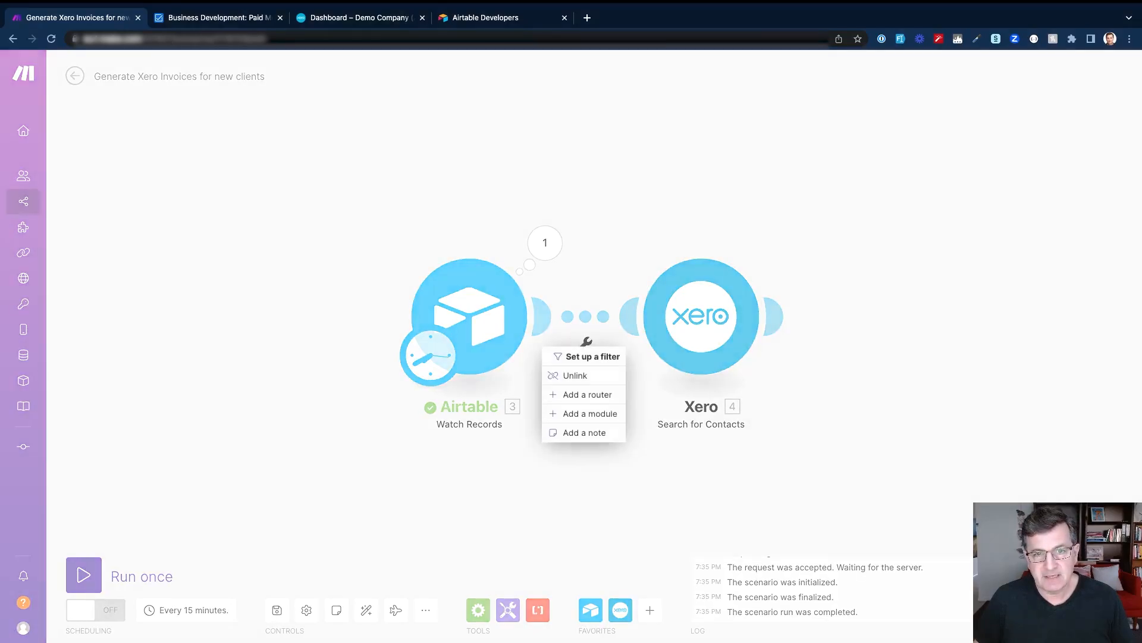
pyautogui.click(593, 356)
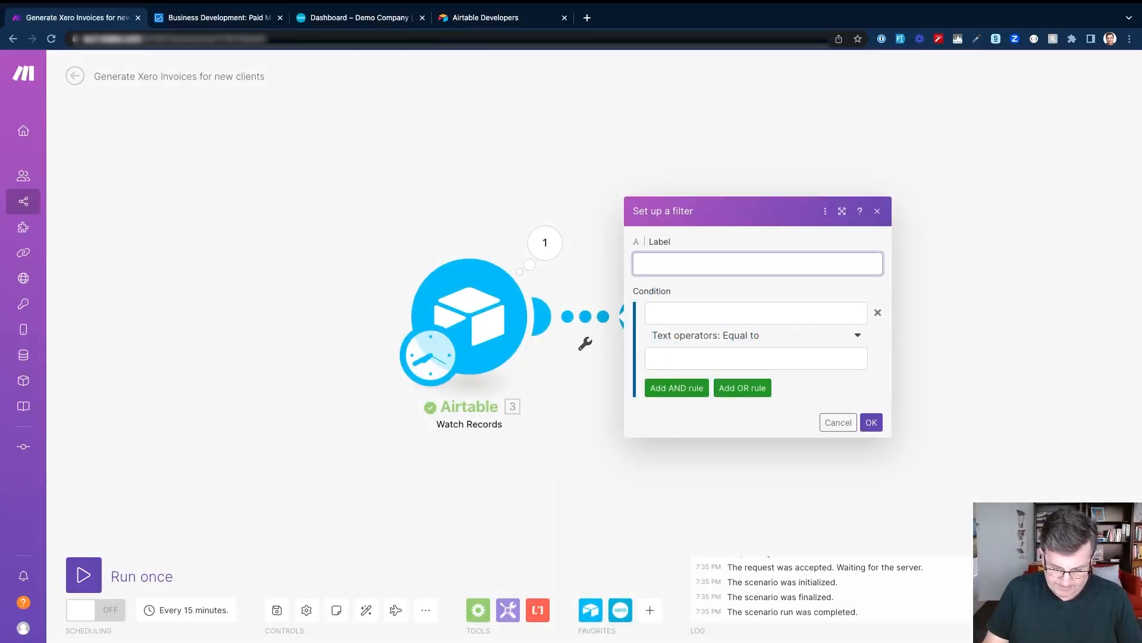
pyautogui.write('Only')
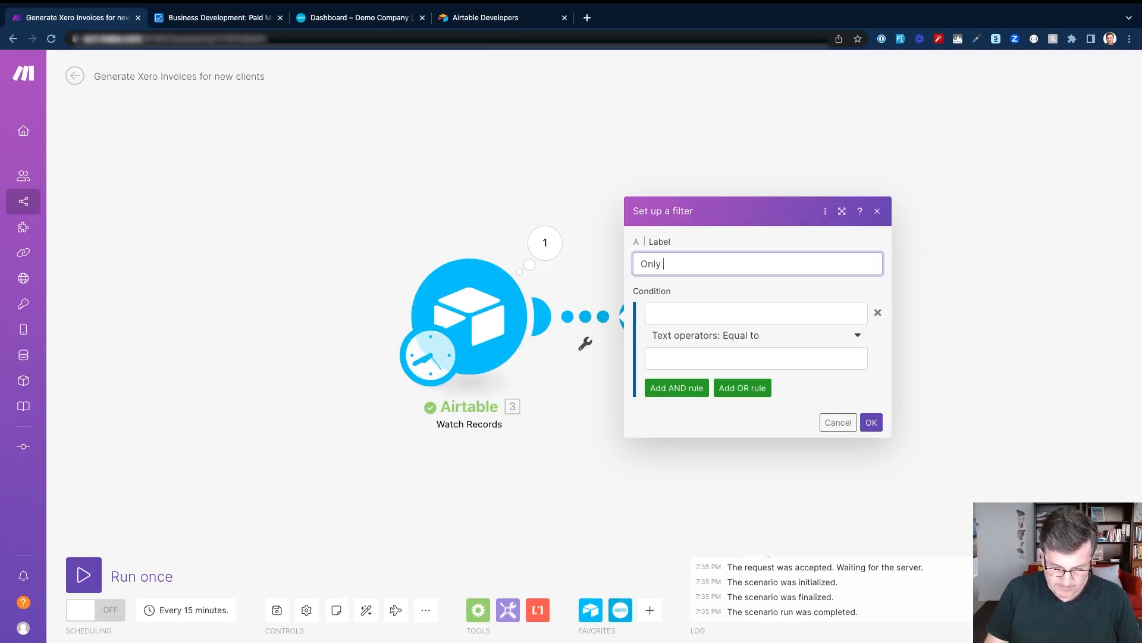
pyautogui.press('BackSpace')
pyautogui.press('BackSpace')
pyautogui.press('BackSpace')
pyautogui.press('BackSpace')
pyautogui.press('BackSpace')
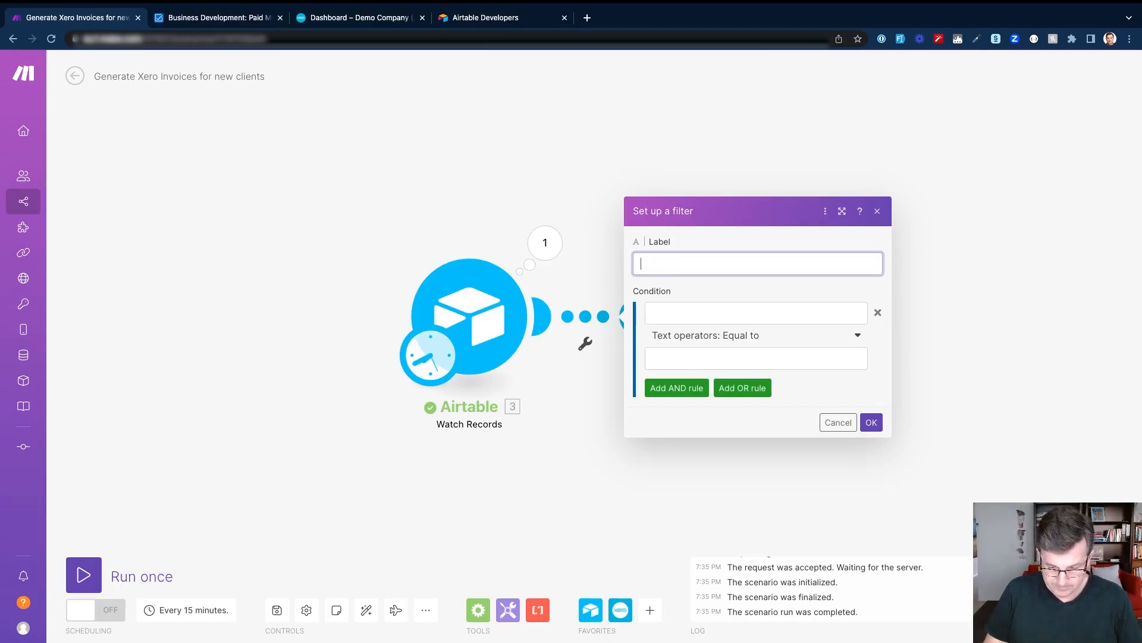
# Label the filter "OK to invoice" and make it pass only records whose Airtable Ok to invoice field equals YES
pyautogui.write('OK to in')
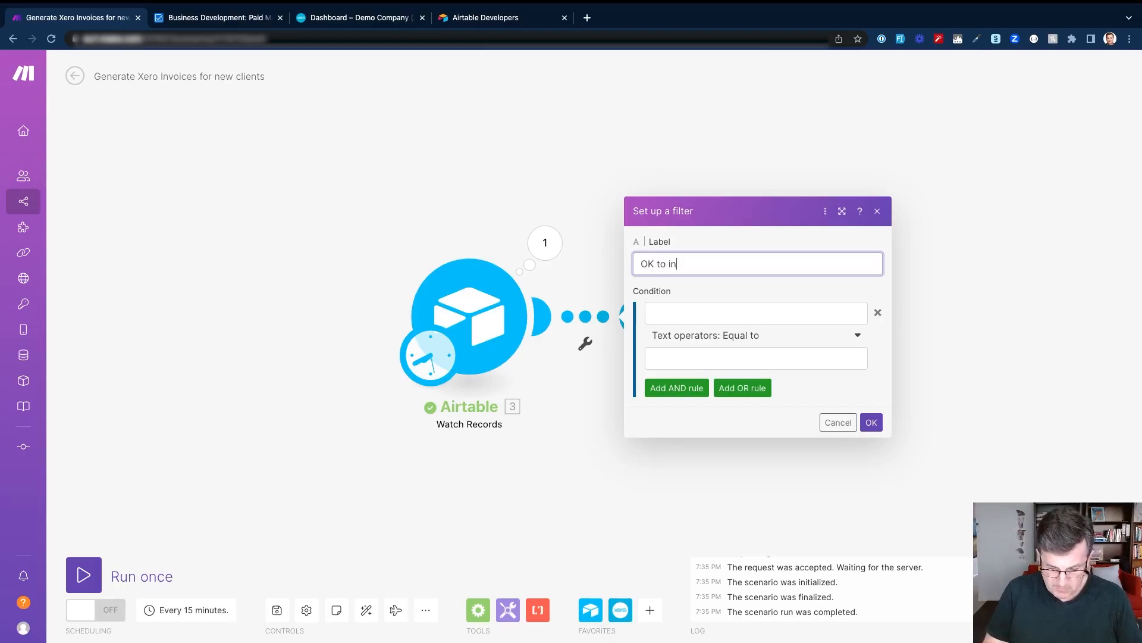
pyautogui.write('voice')
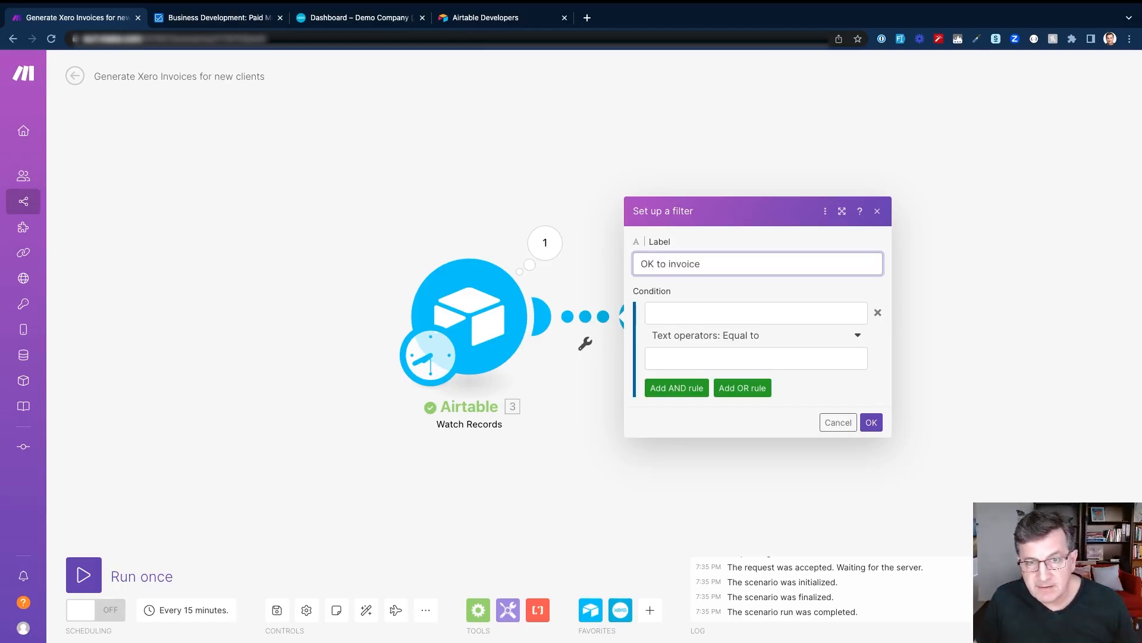
pyautogui.press('Tab')
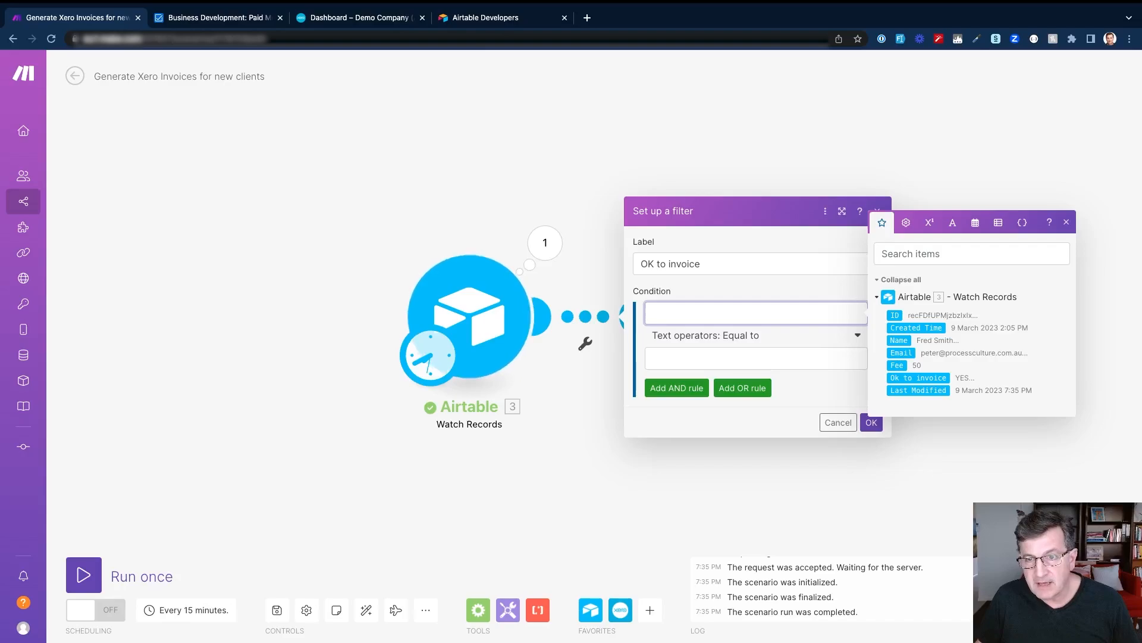
pyautogui.click(918, 378)
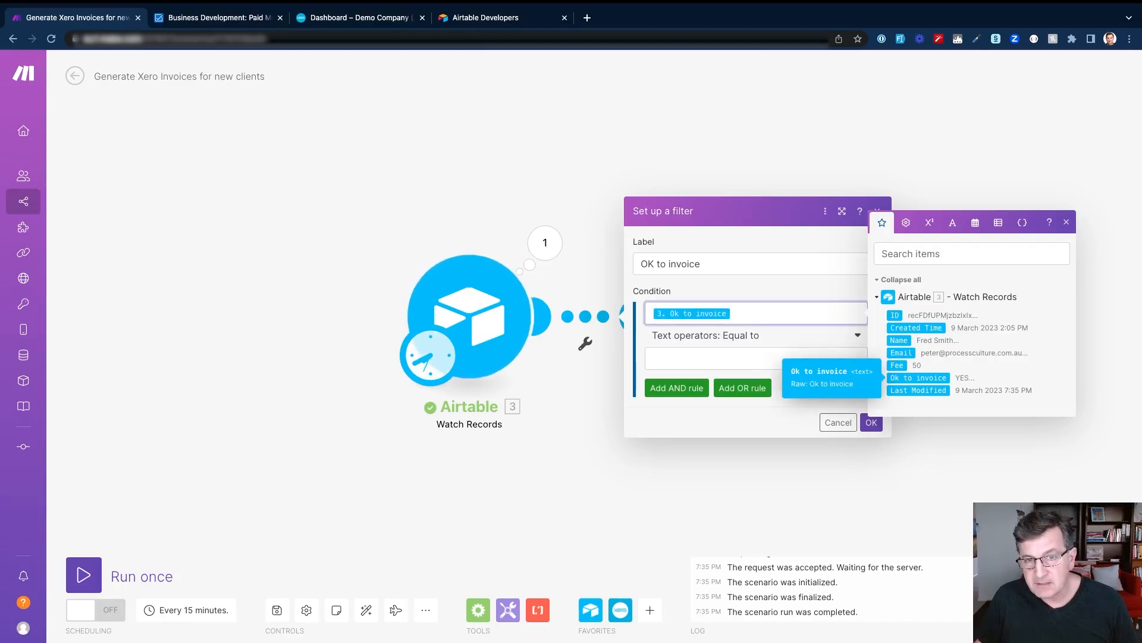
pyautogui.click(756, 358)
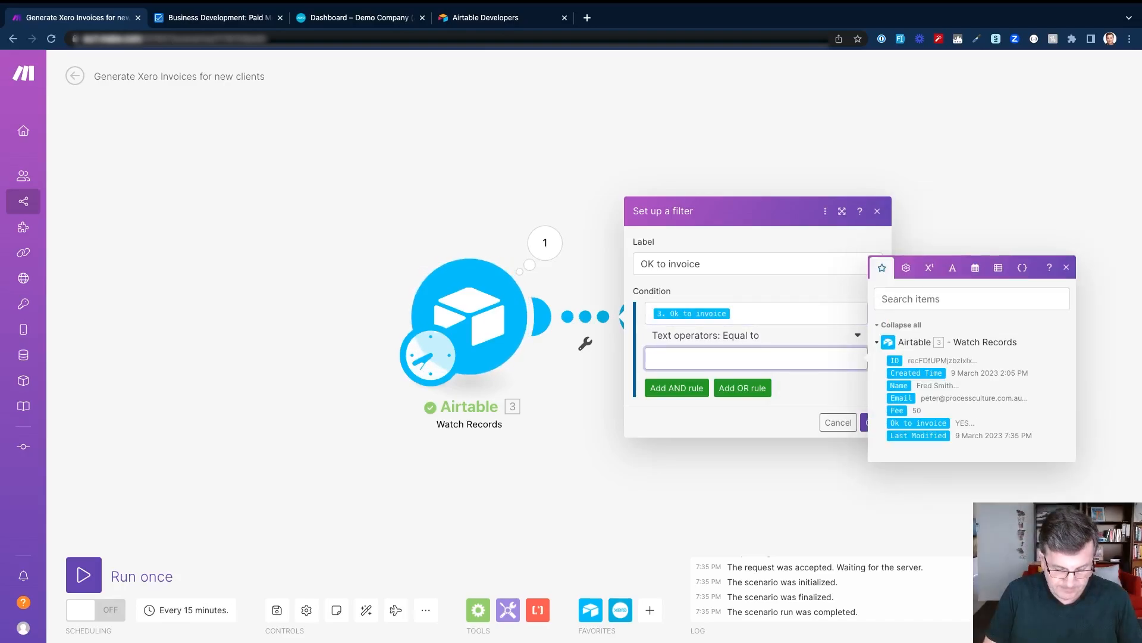
pyautogui.write('YES')
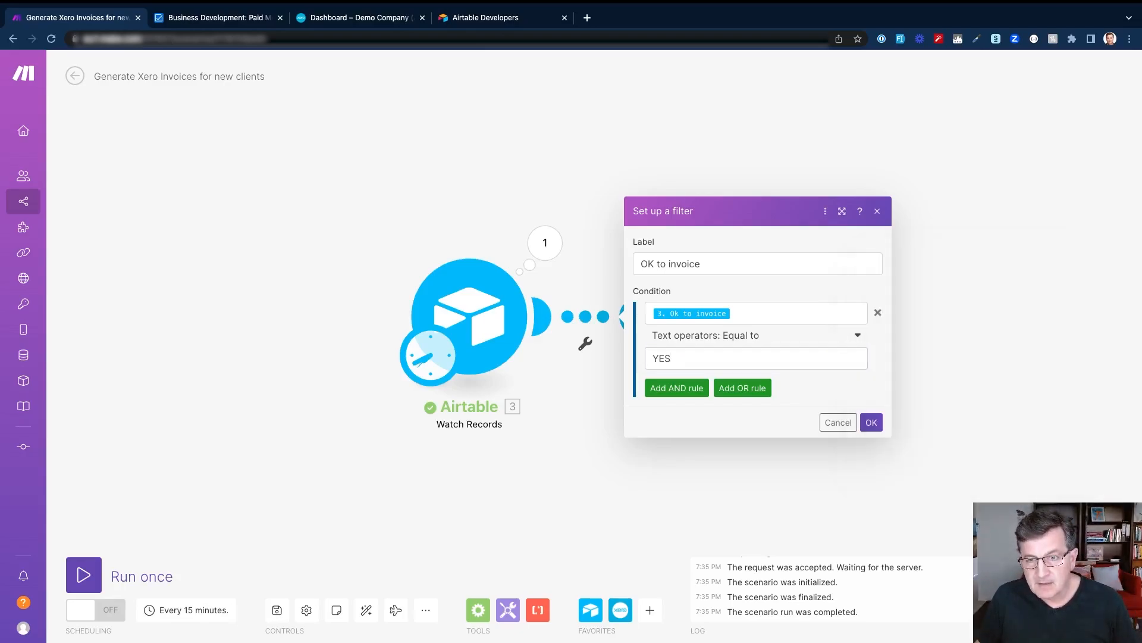
pyautogui.click(872, 422)
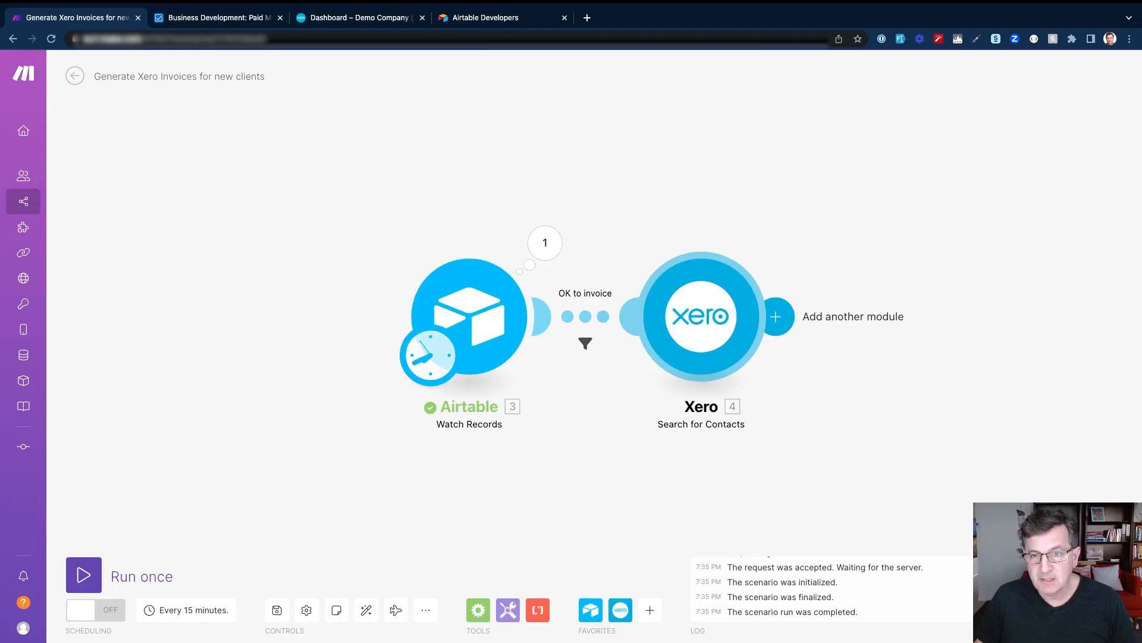
pyautogui.click(776, 316)
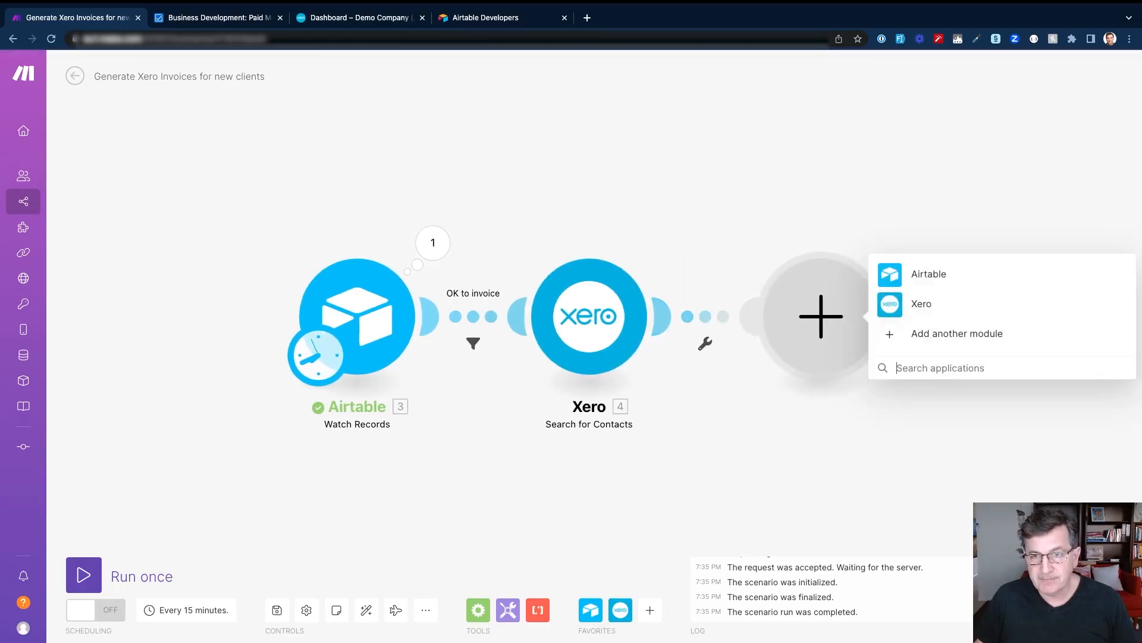
pyautogui.click(921, 304)
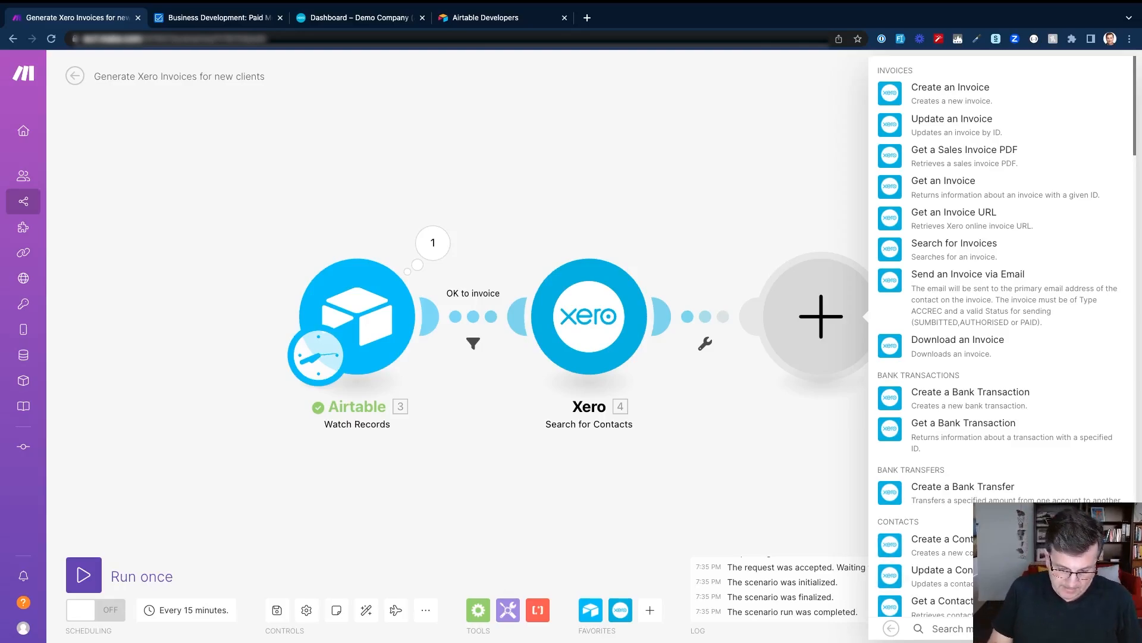
pyautogui.write('router')
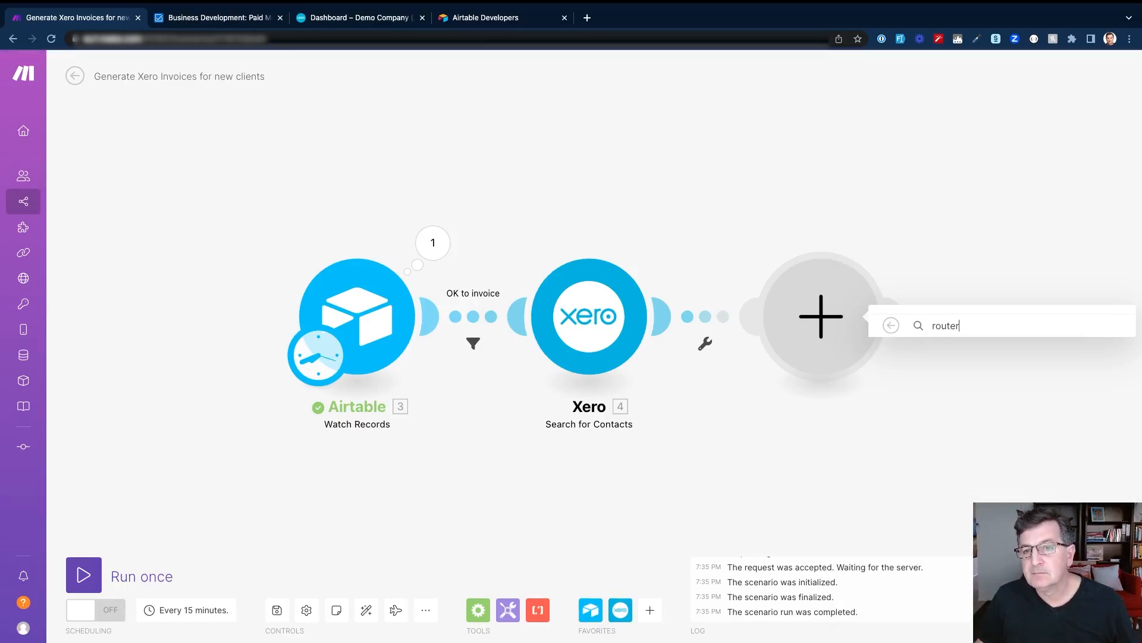
pyautogui.press('super+a')
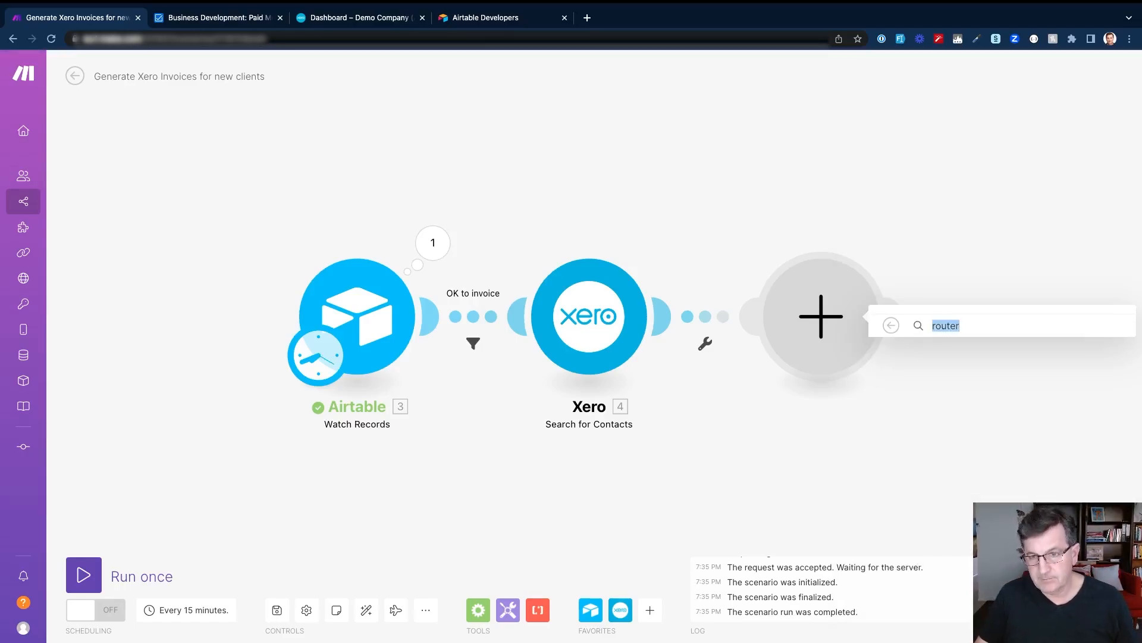
pyautogui.press('BackSpace')
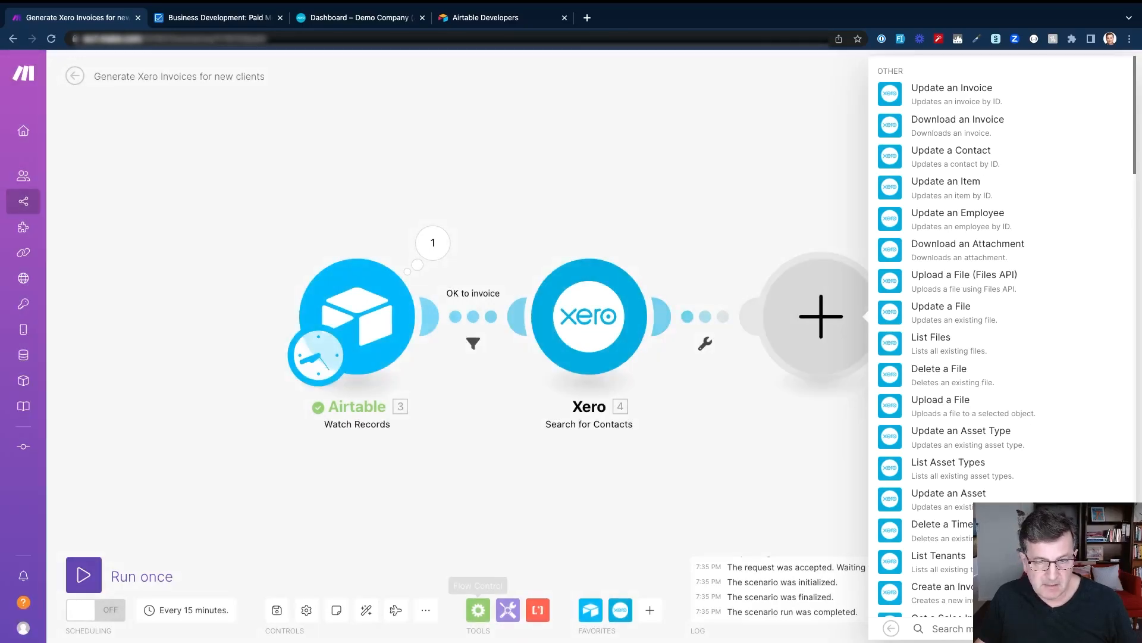
# Add a Router after the Xero contact search and place a Xero Create a Contact module on its upper route
pyautogui.click(478, 609)
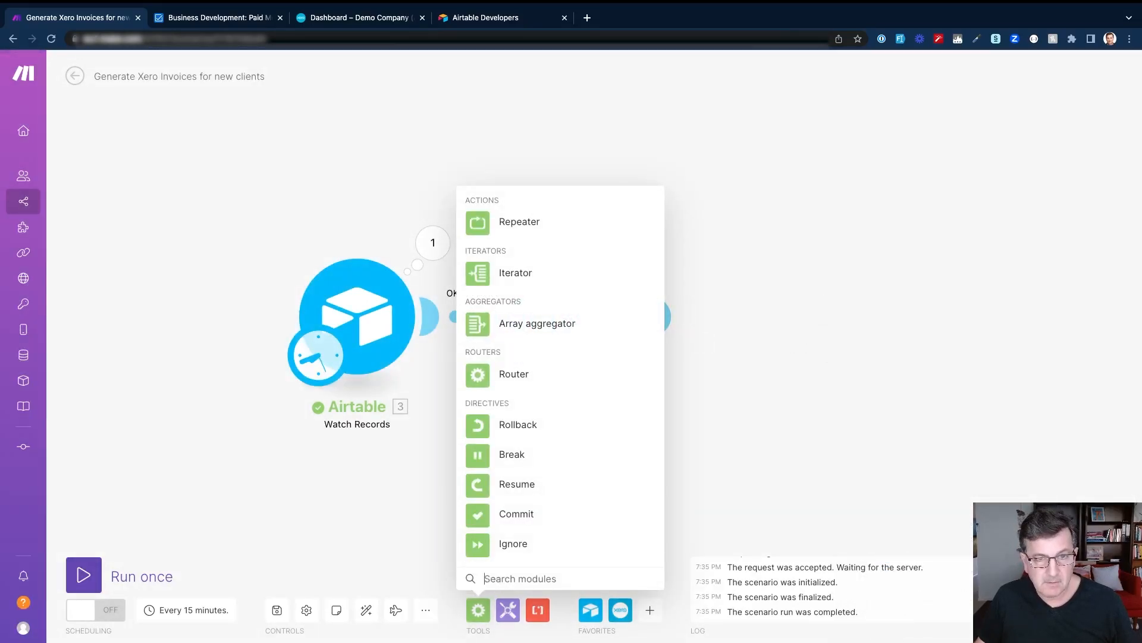
pyautogui.click(478, 374)
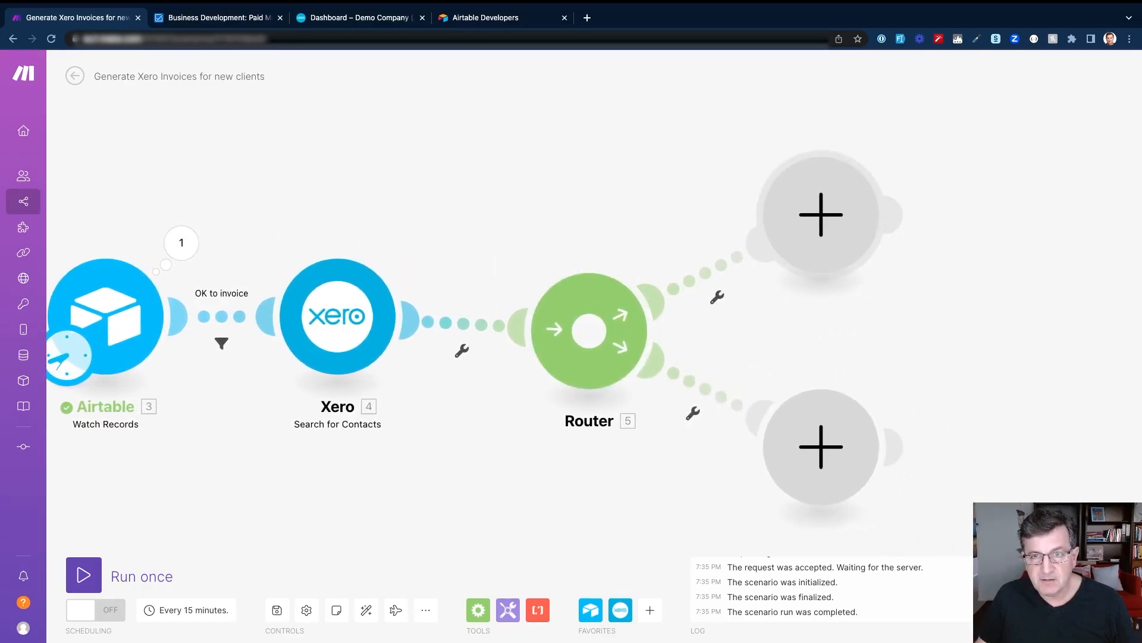
pyautogui.click(821, 214)
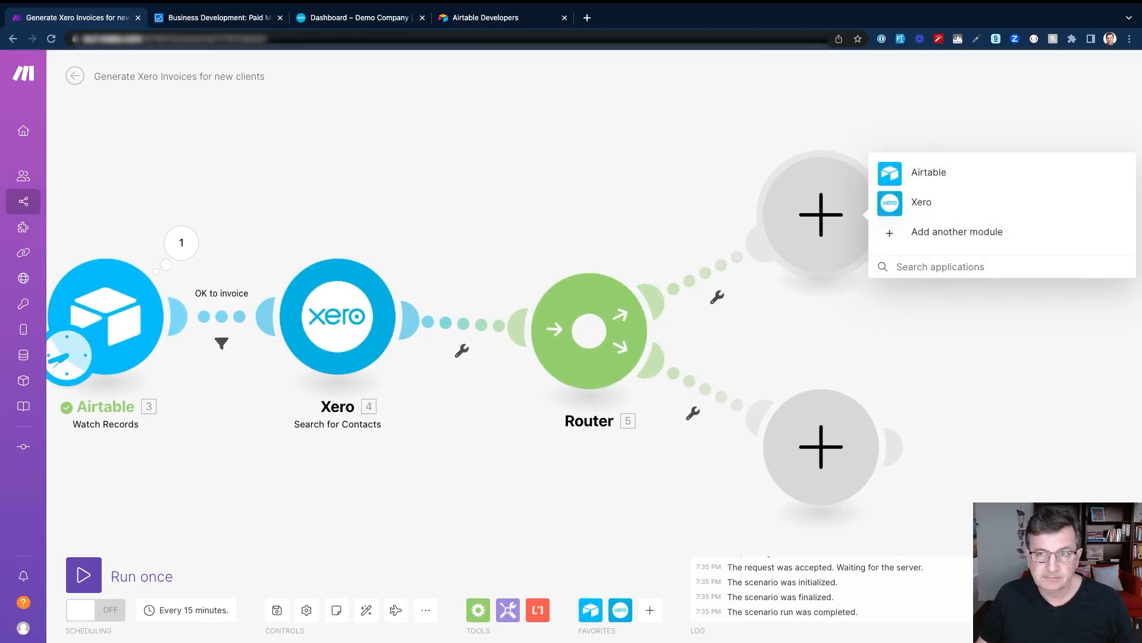
pyautogui.click(921, 201)
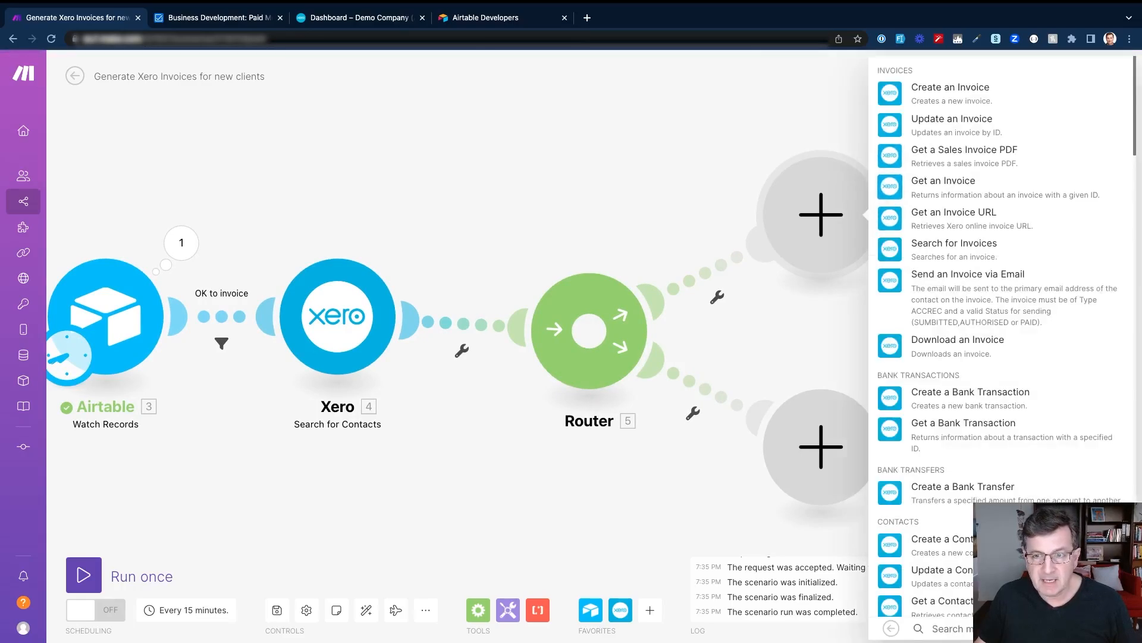
pyautogui.scroll(-3, 1000, 345)
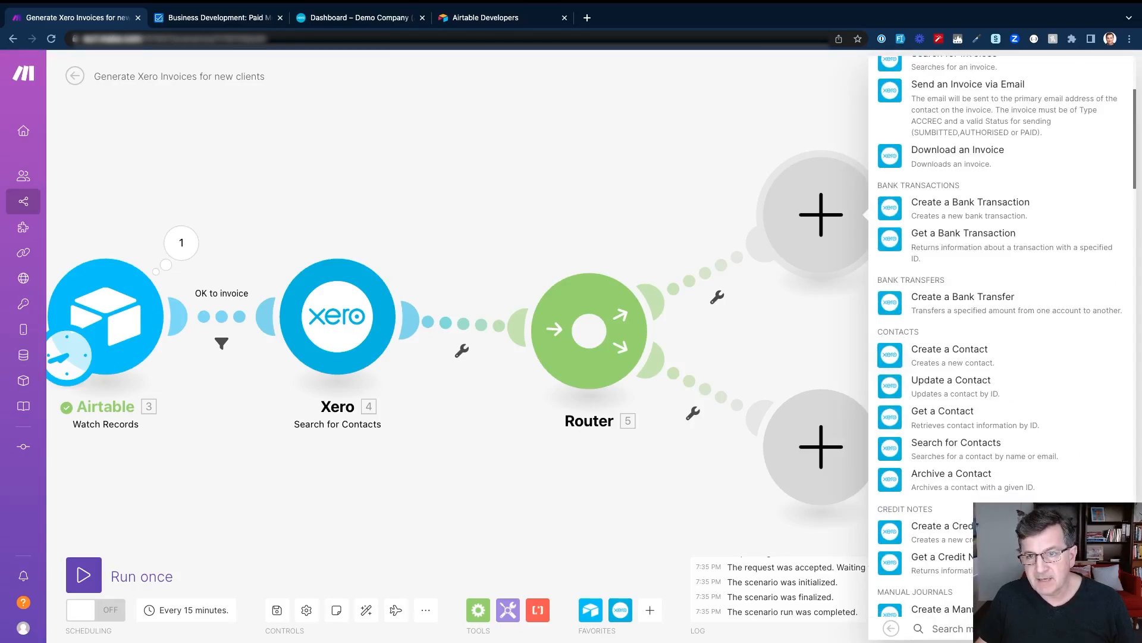
pyautogui.click(949, 349)
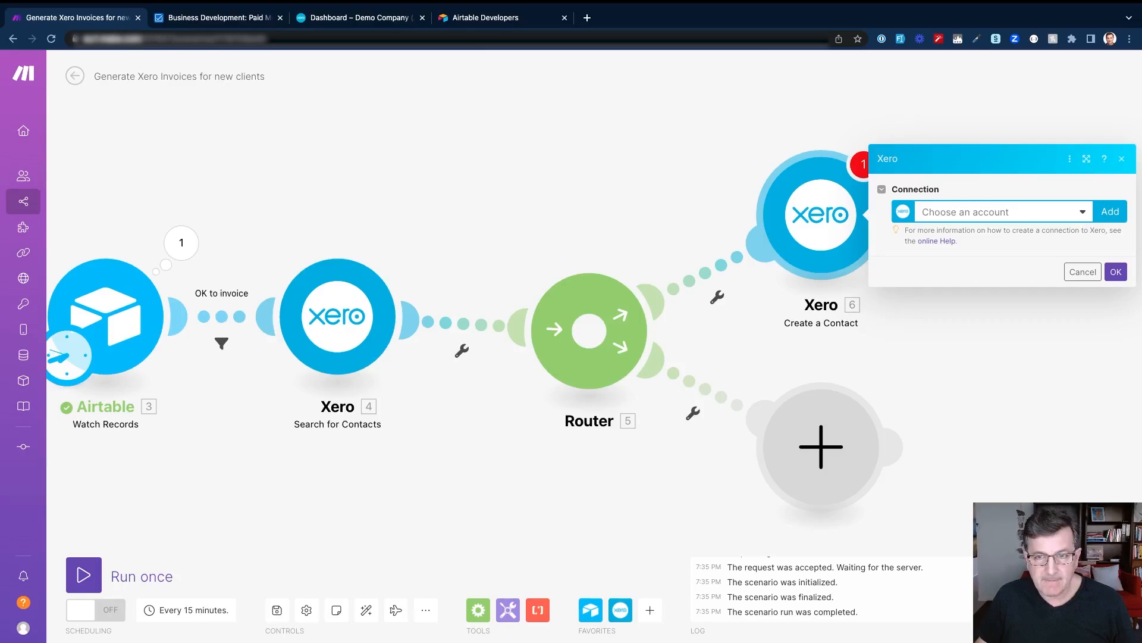
pyautogui.click(821, 447)
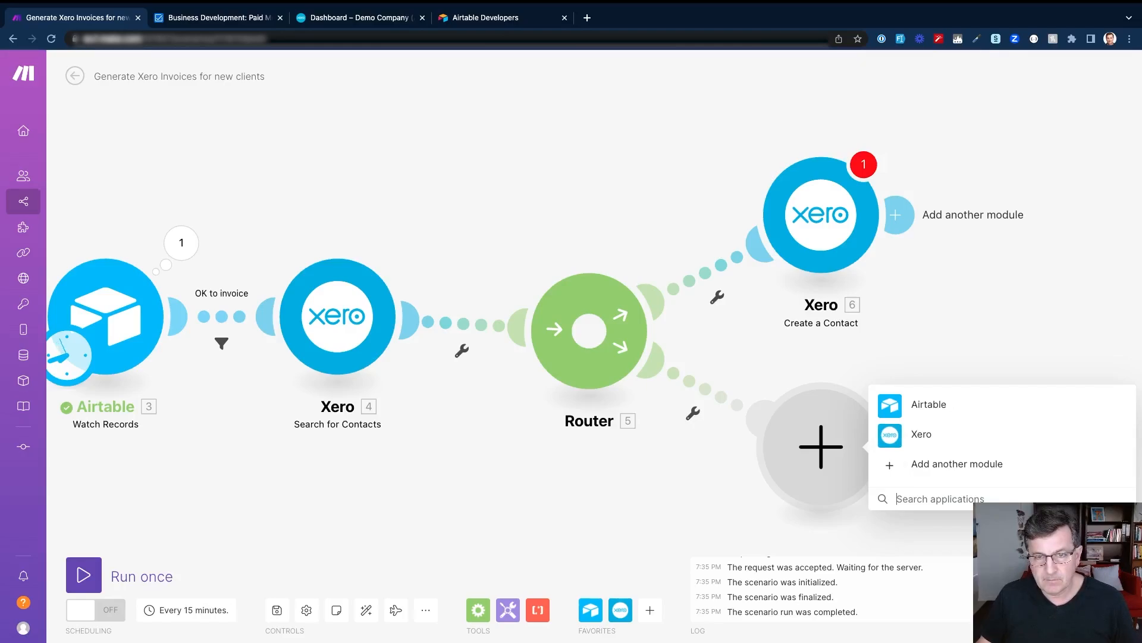
pyautogui.press('Escape')
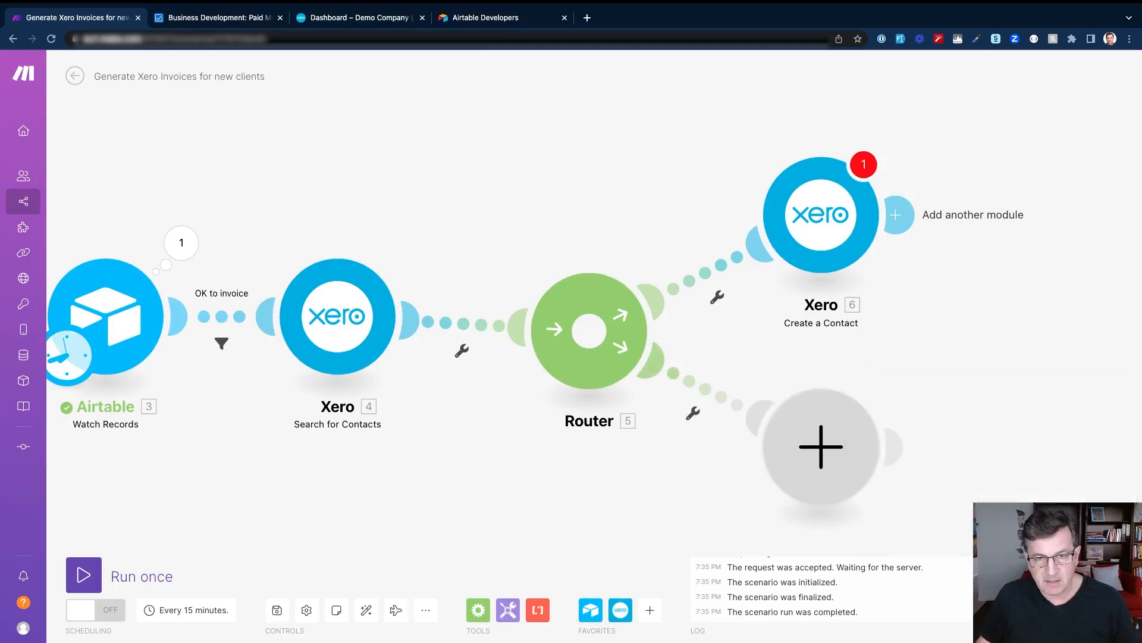
# Set up a filter on the router's lower, empty route and label it "Contact exists"
pyautogui.click(693, 412)
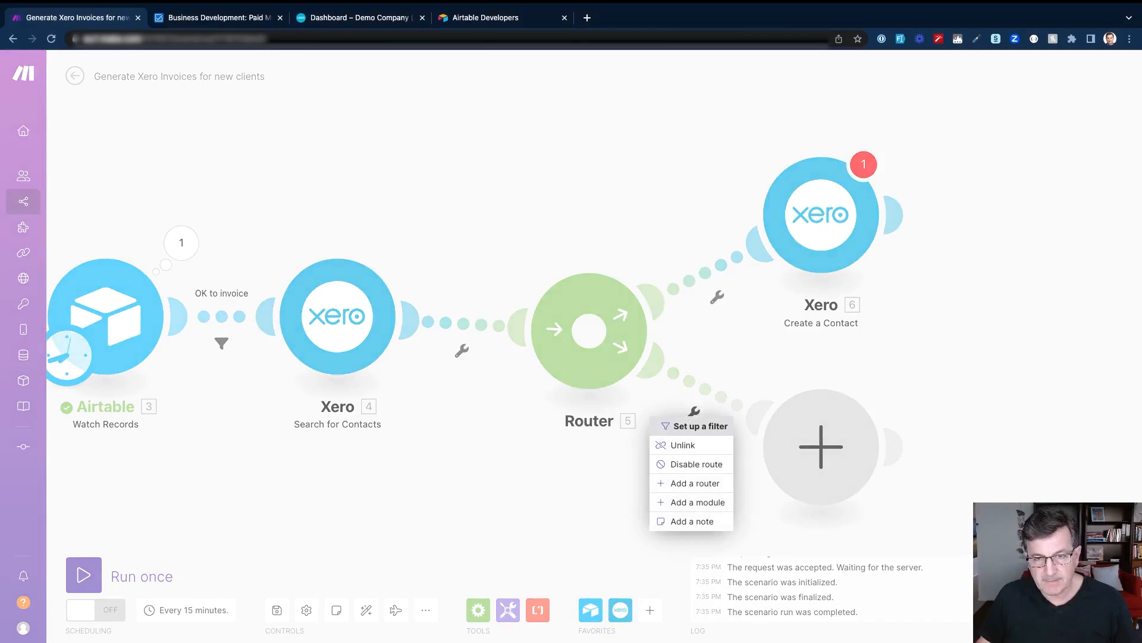
pyautogui.click(696, 426)
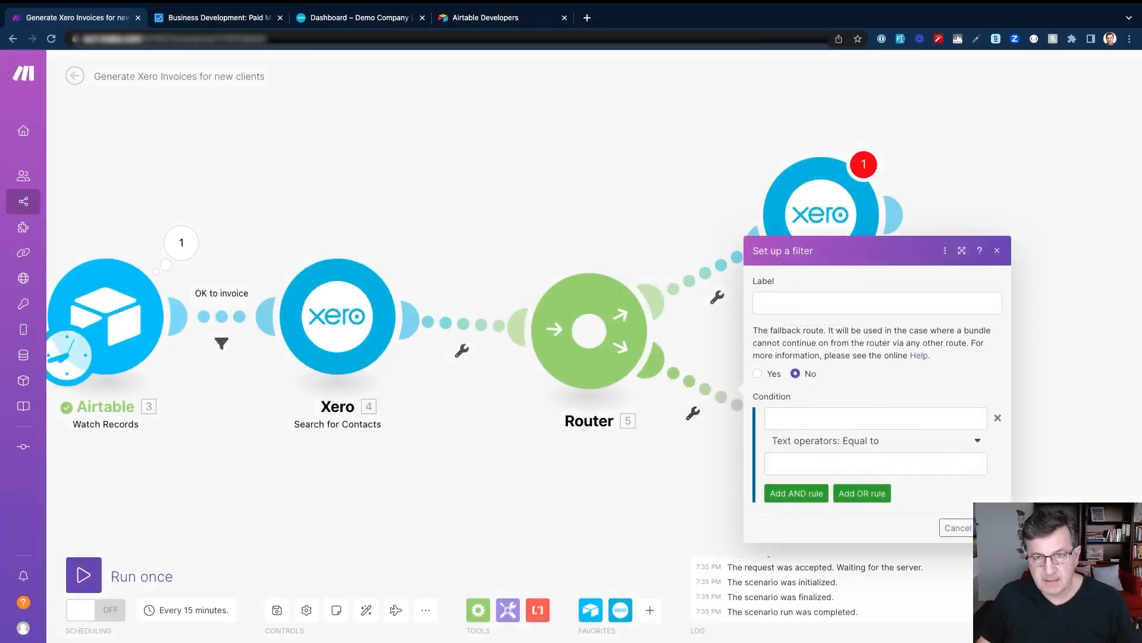
pyautogui.write('Con')
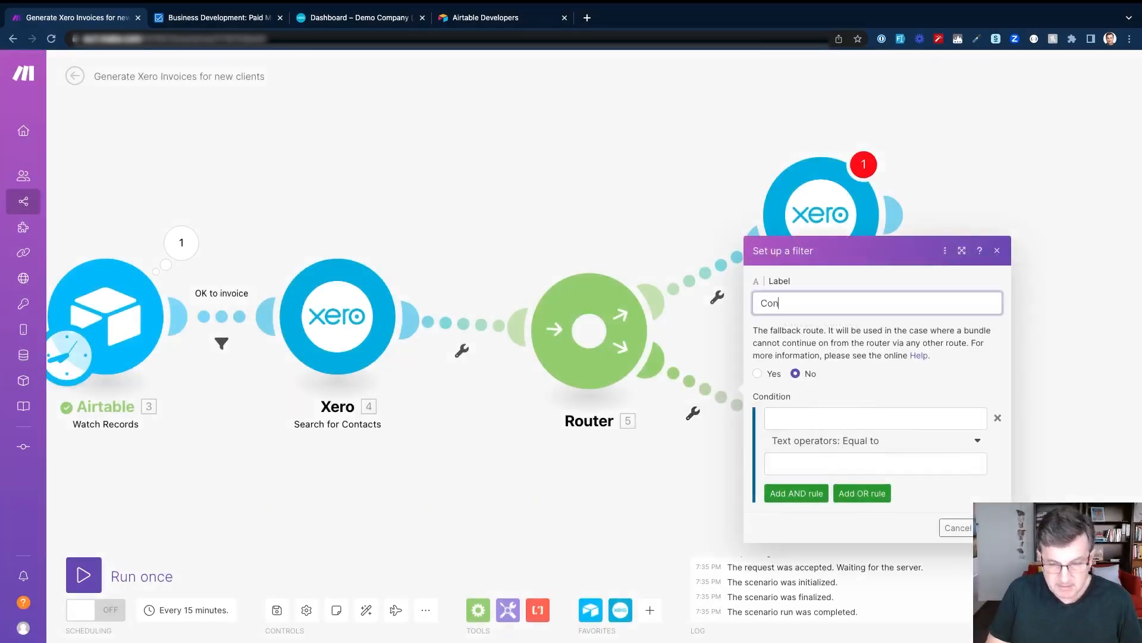
pyautogui.write('tact eci')
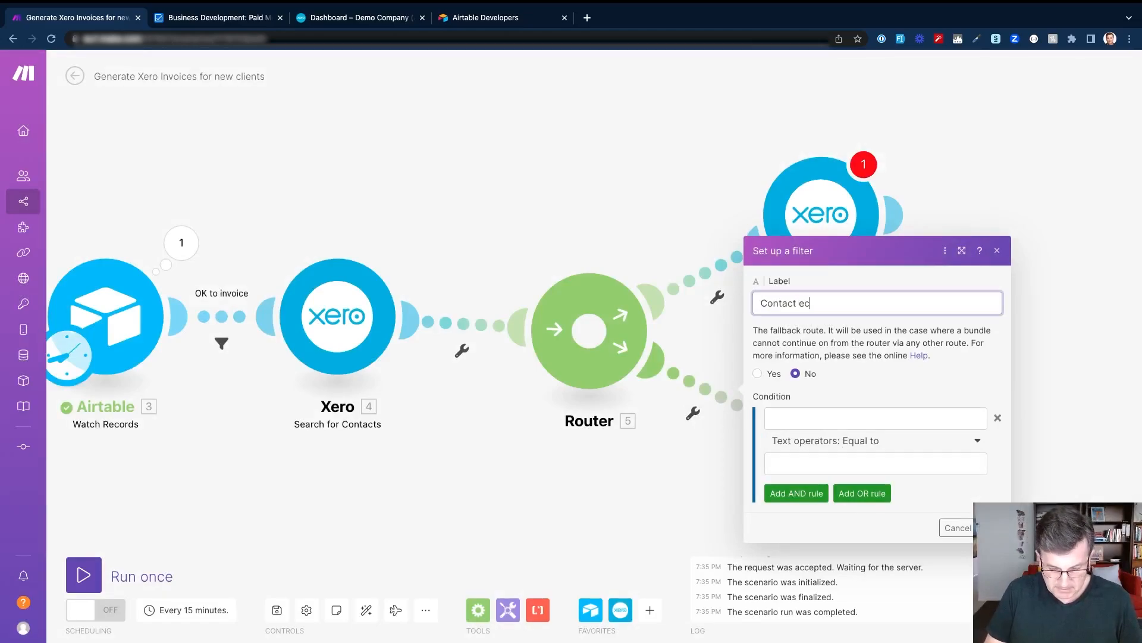
pyautogui.press('BackSpace')
pyautogui.press('BackSpace')
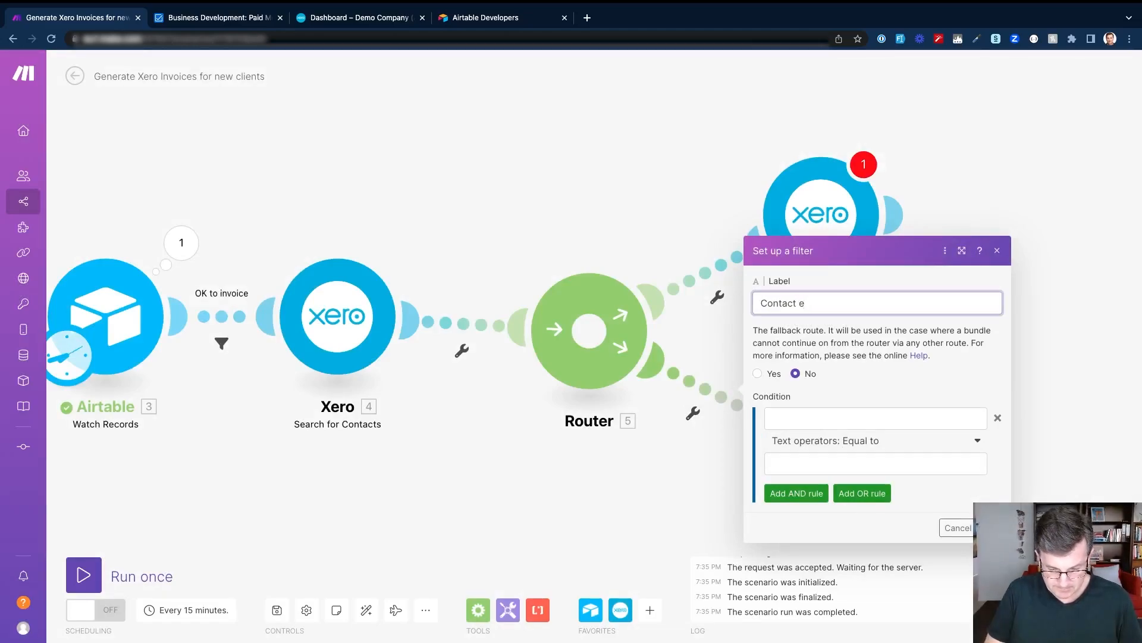
pyautogui.write('xists')
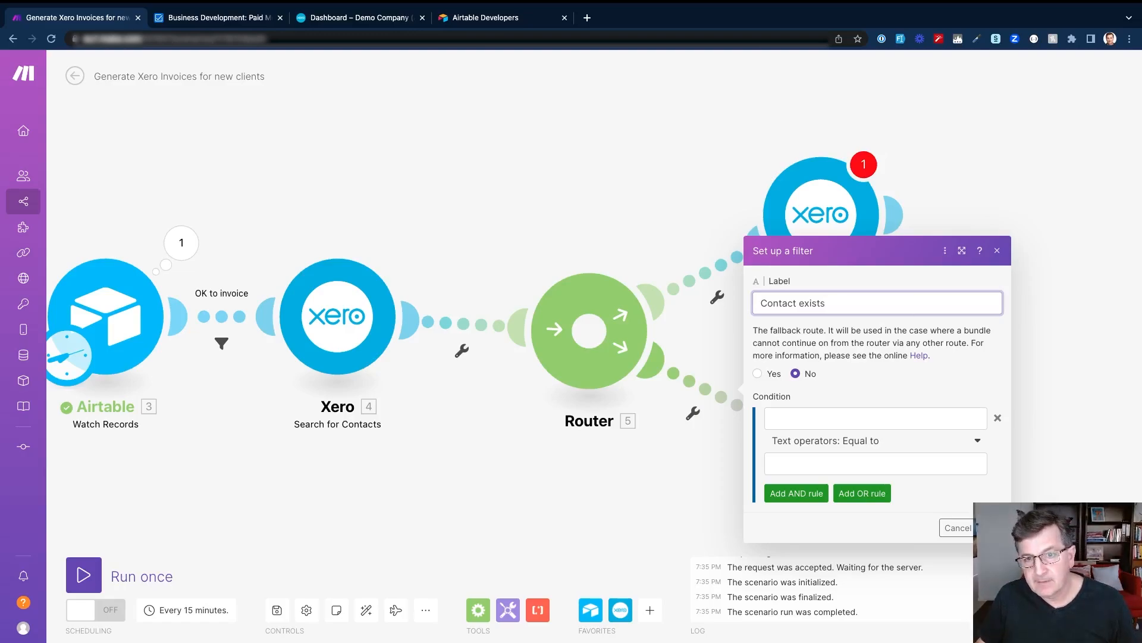
# Set the route filter's condition to the Contact ID from the Xero contact search with the basic operator Exists
pyautogui.click(857, 418)
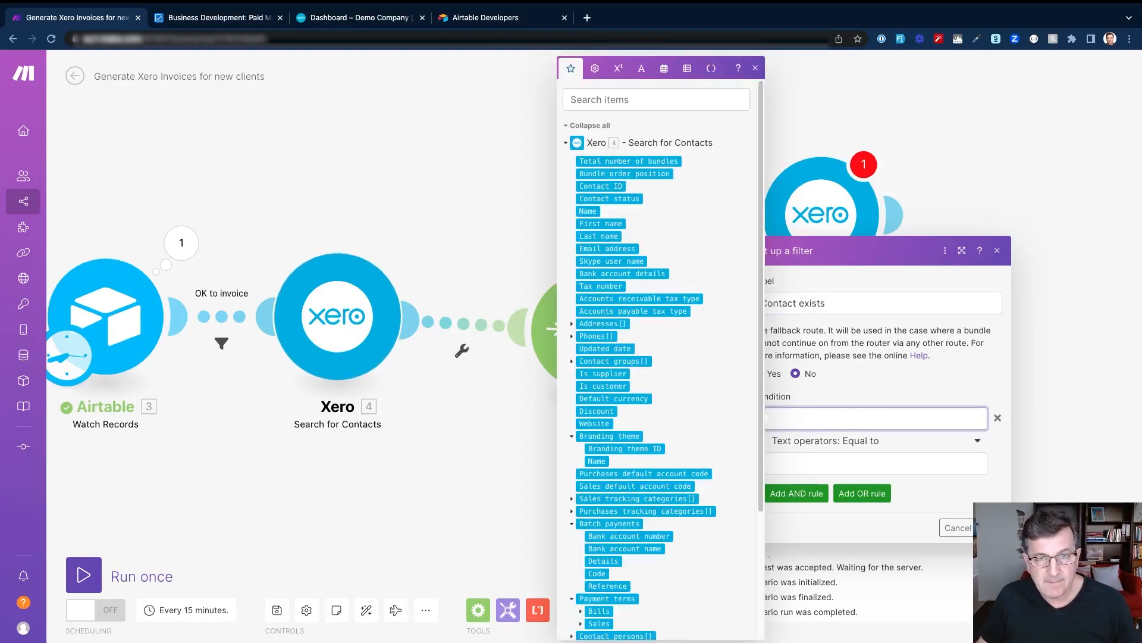
pyautogui.click(600, 185)
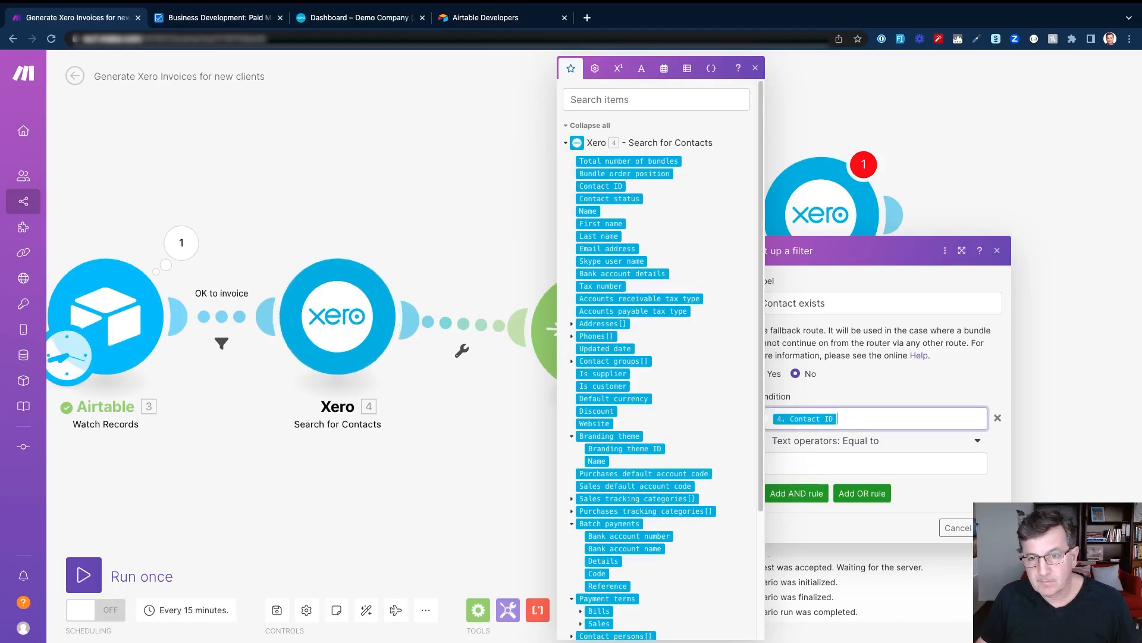
pyautogui.click(875, 464)
pyautogui.click(875, 440)
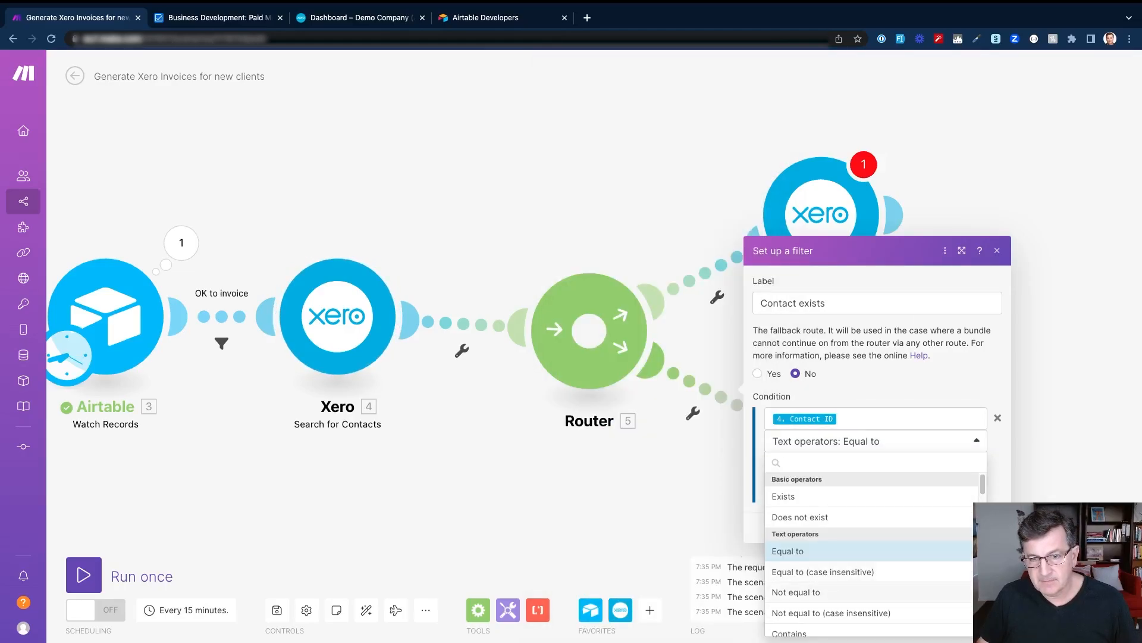
pyautogui.scroll(-3, 875, 587)
pyautogui.scroll(-5, 869, 565)
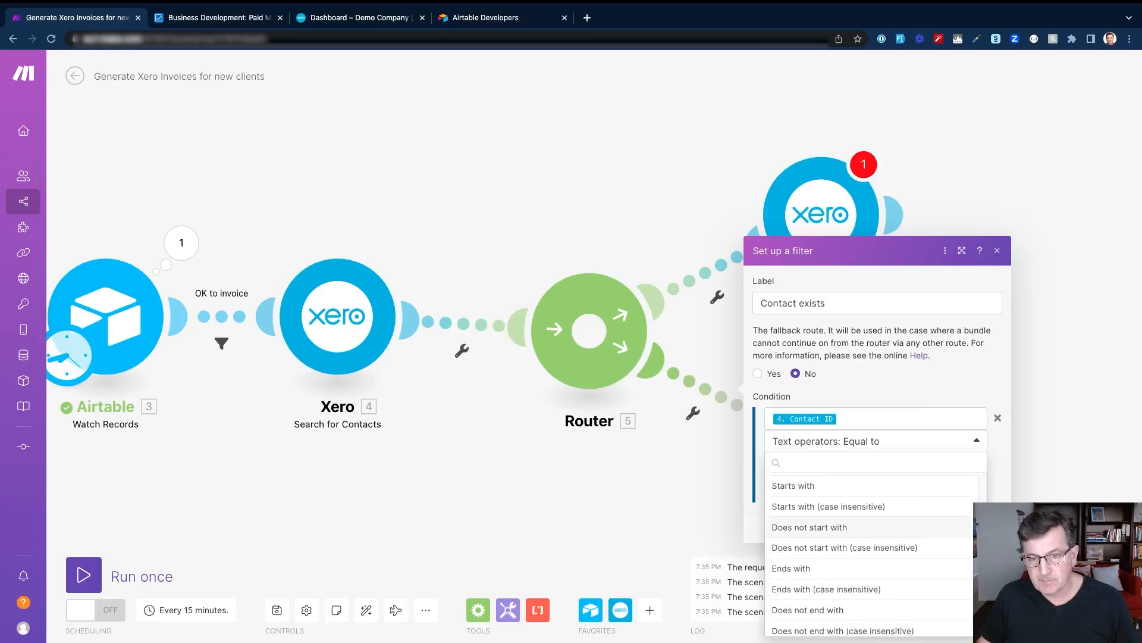
pyautogui.scroll(-5, 869, 553)
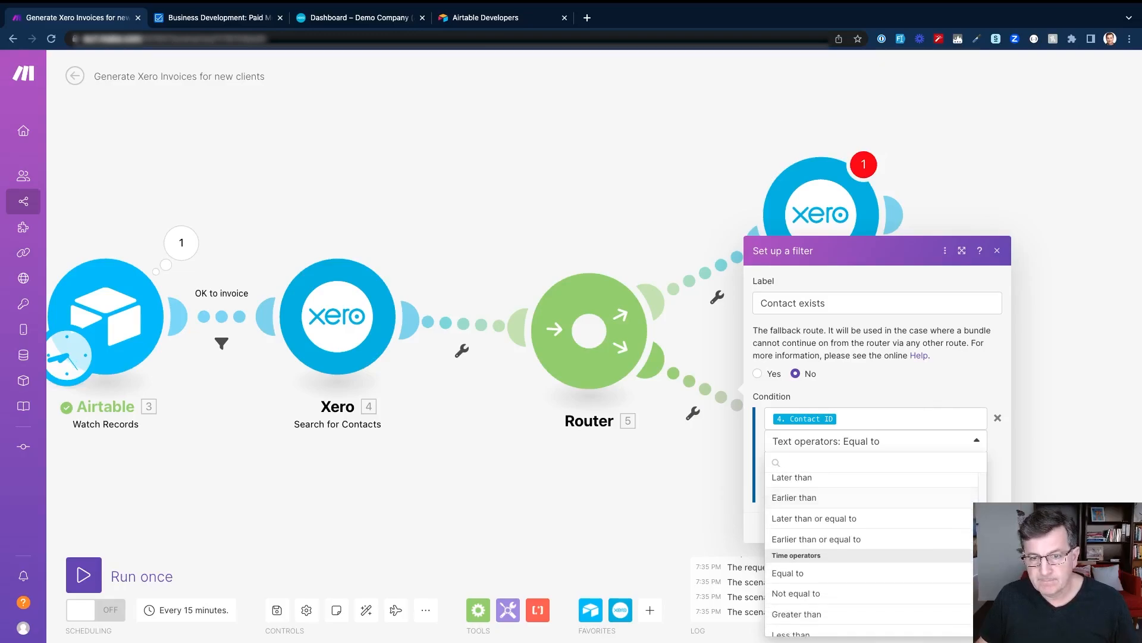
pyautogui.scroll(-4, 868, 564)
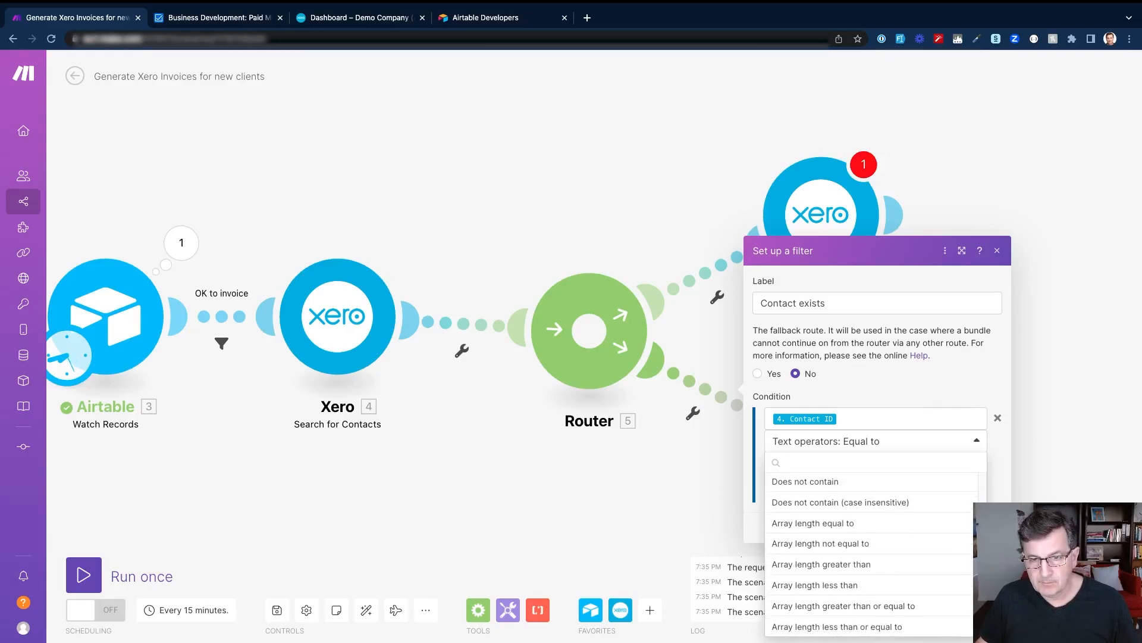
pyautogui.scroll(15, 868, 565)
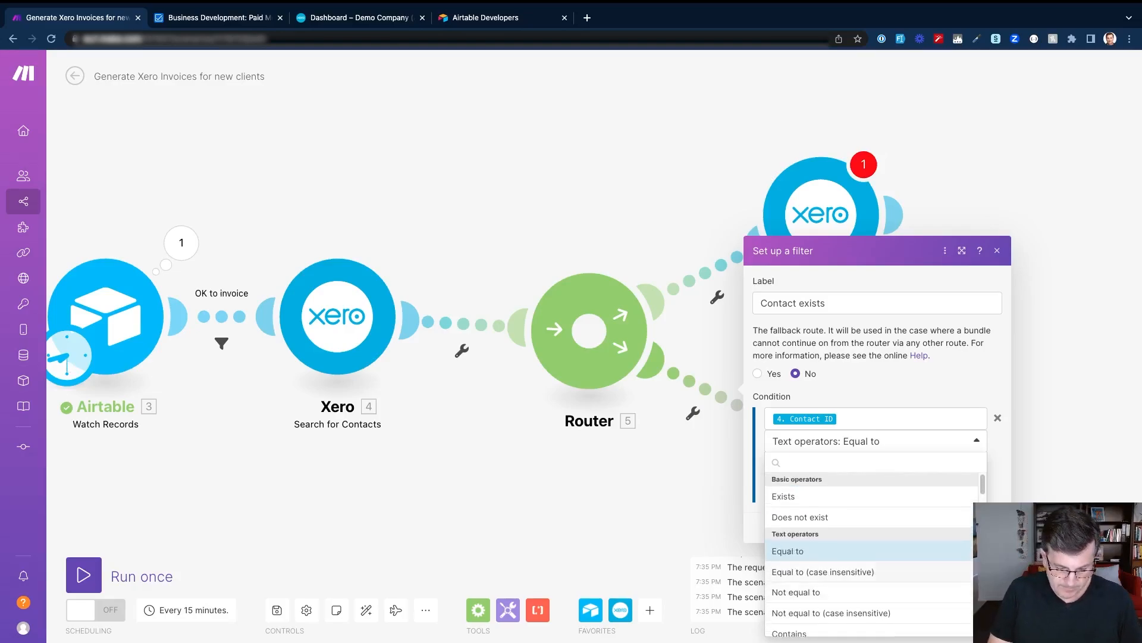
pyautogui.write('exi')
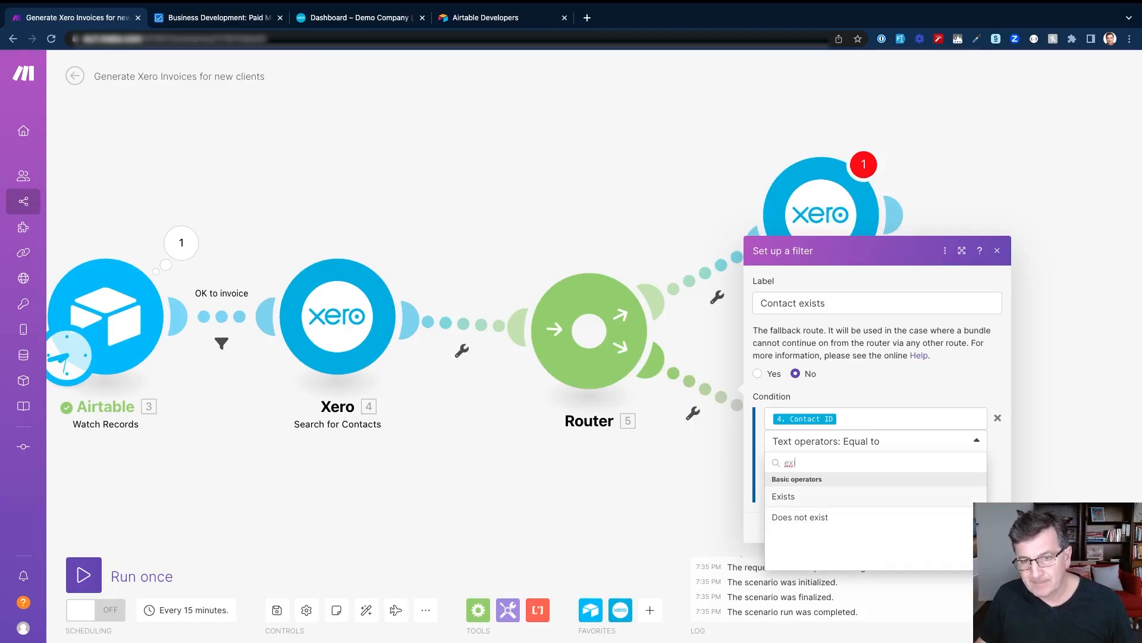
pyautogui.click(863, 496)
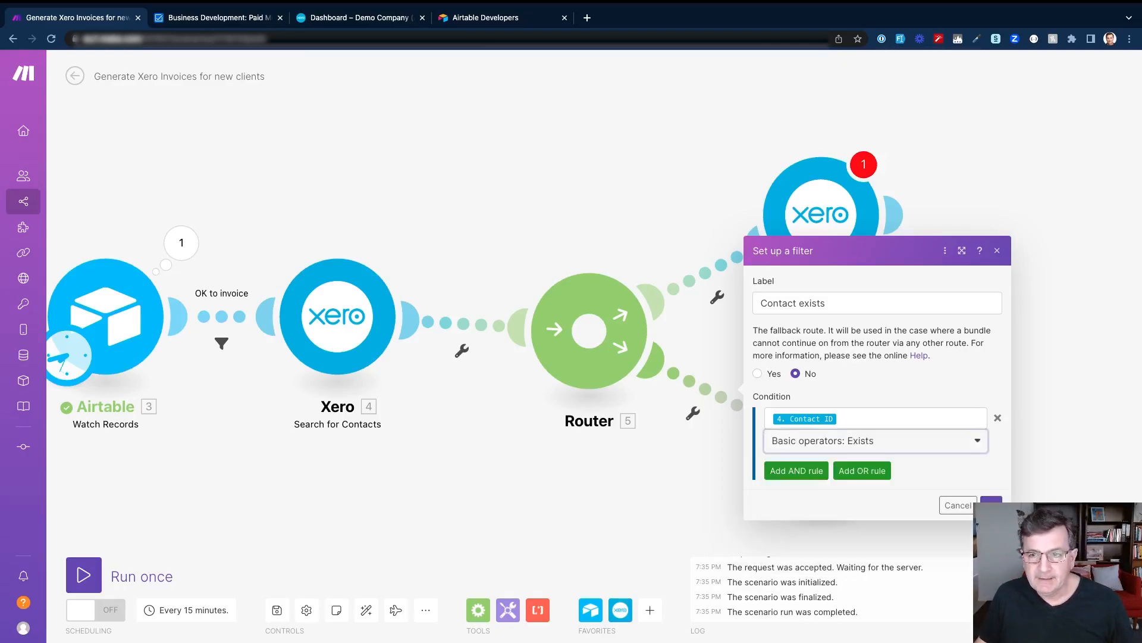
# Save the Contact exists filter and place a Xero Create an Invoice module on that route
pyautogui.click(992, 504)
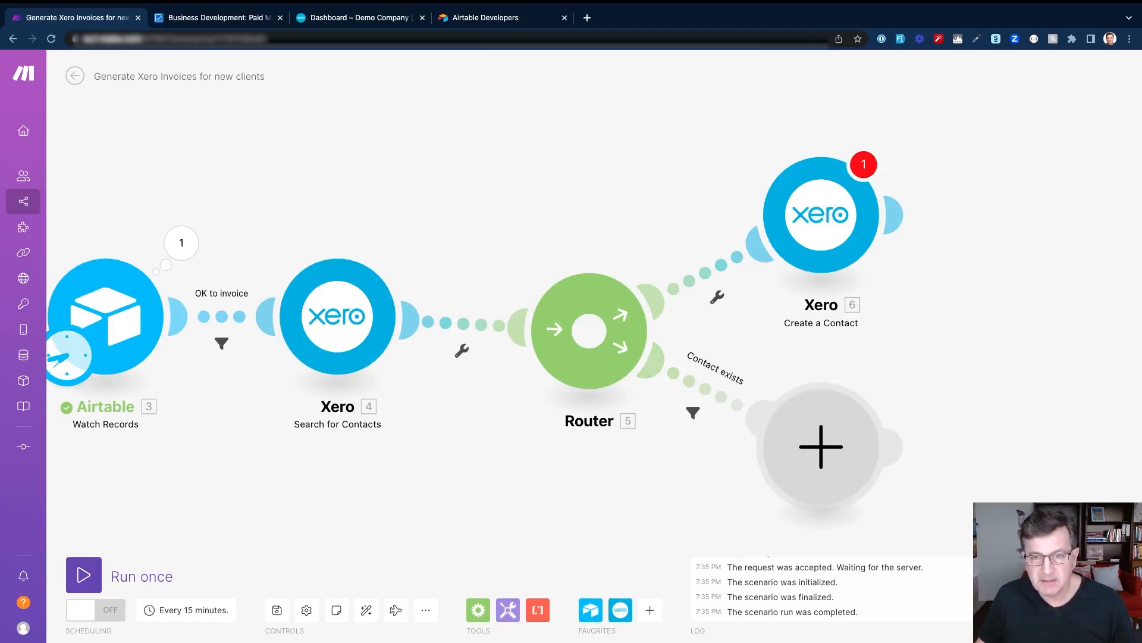
pyautogui.click(822, 446)
pyautogui.click(910, 434)
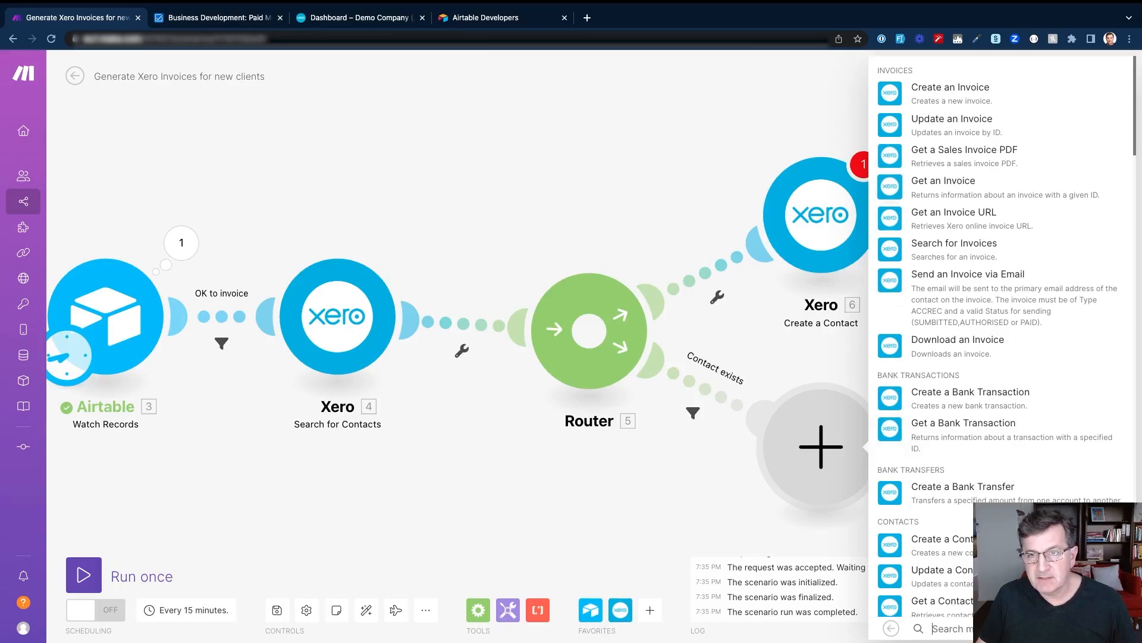
pyautogui.click(950, 89)
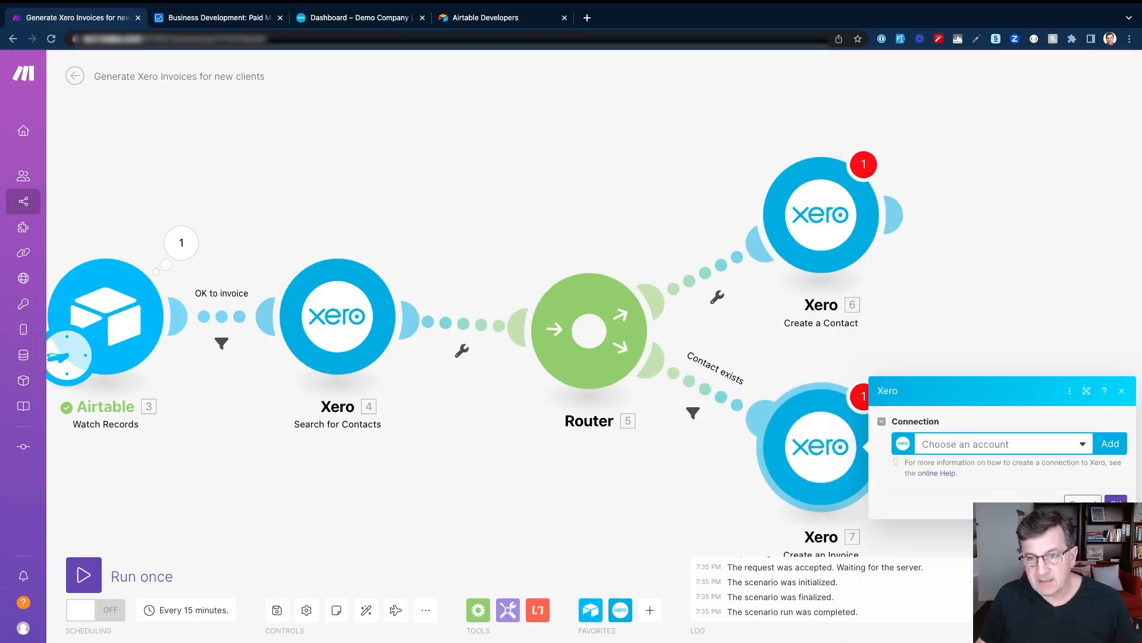
# Select My Xero connection for the invoice module and extend its permissions, authorising Make for the one connected organisation
pyautogui.click(1000, 444)
pyautogui.click(961, 464)
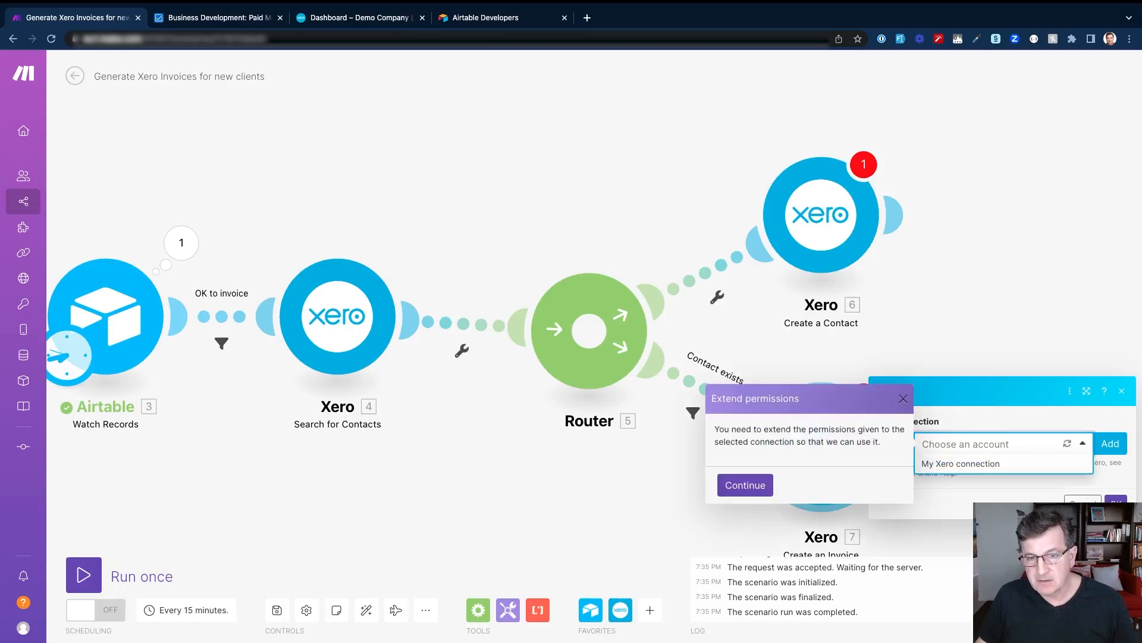
pyautogui.click(745, 485)
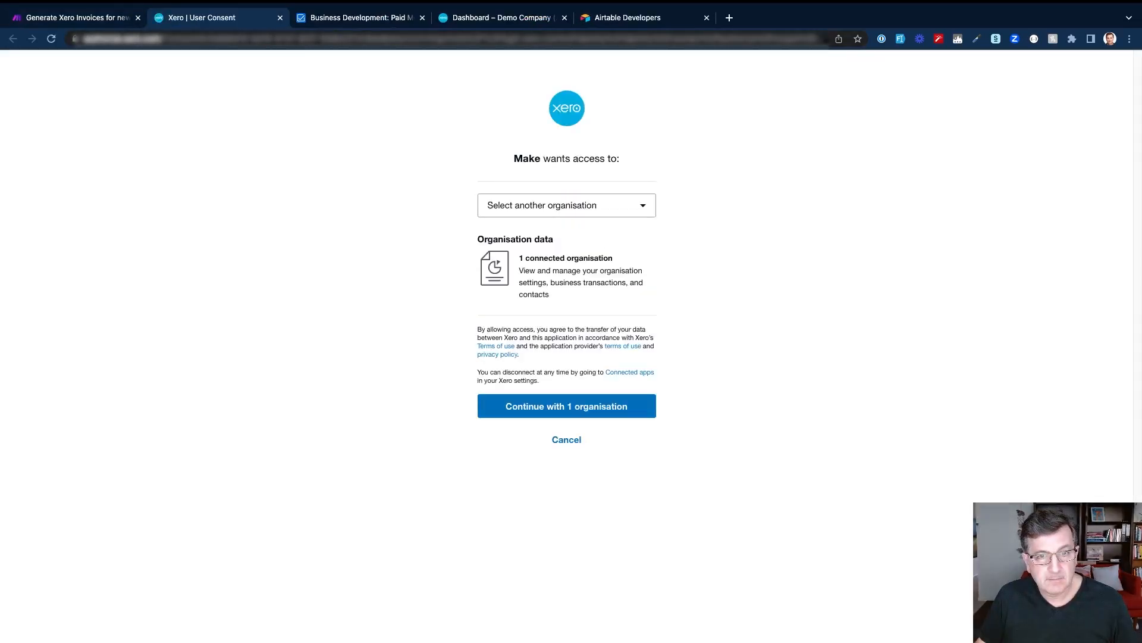
pyautogui.click(566, 406)
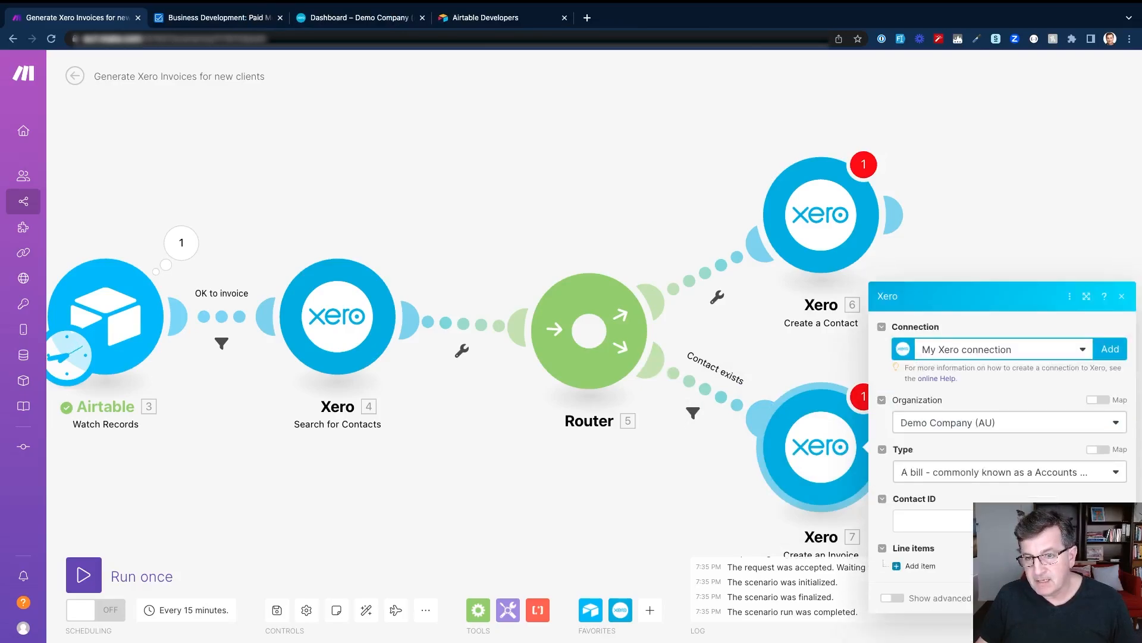
# Set the invoice type to a sales invoice and map its Contact ID to the Contact ID from the Xero contact search
pyautogui.click(1010, 472)
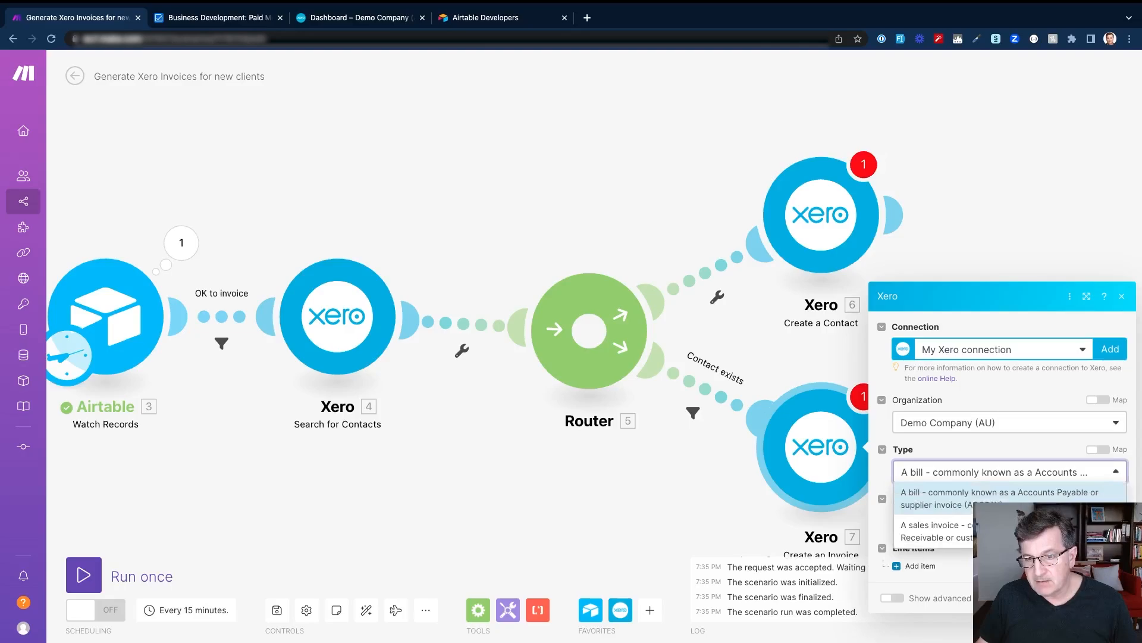
pyautogui.click(1010, 531)
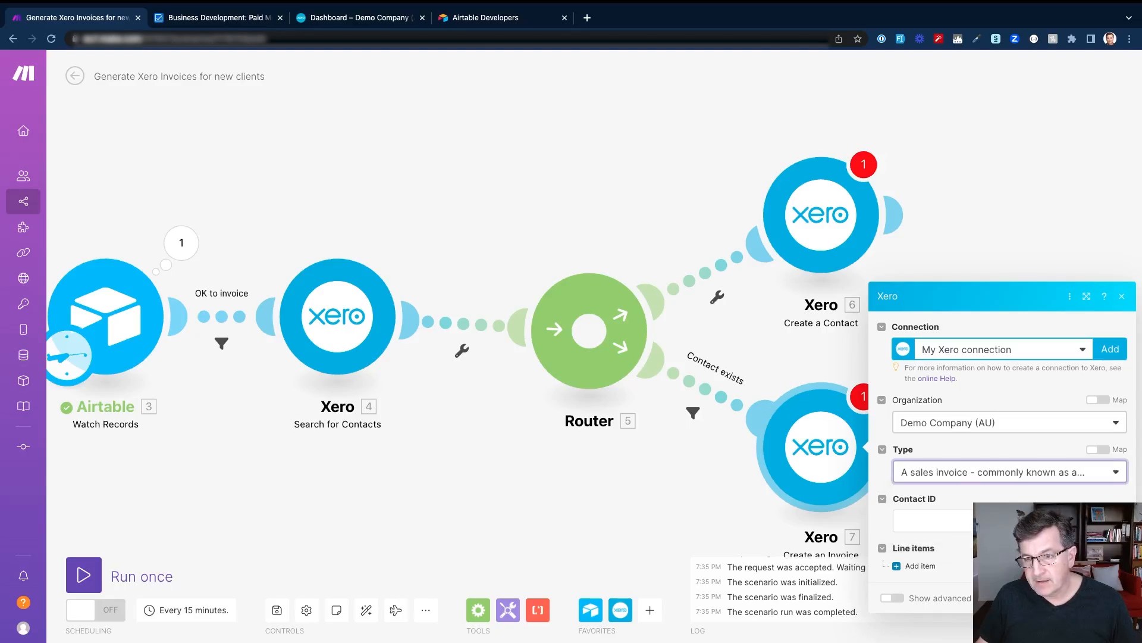
pyautogui.click(1010, 520)
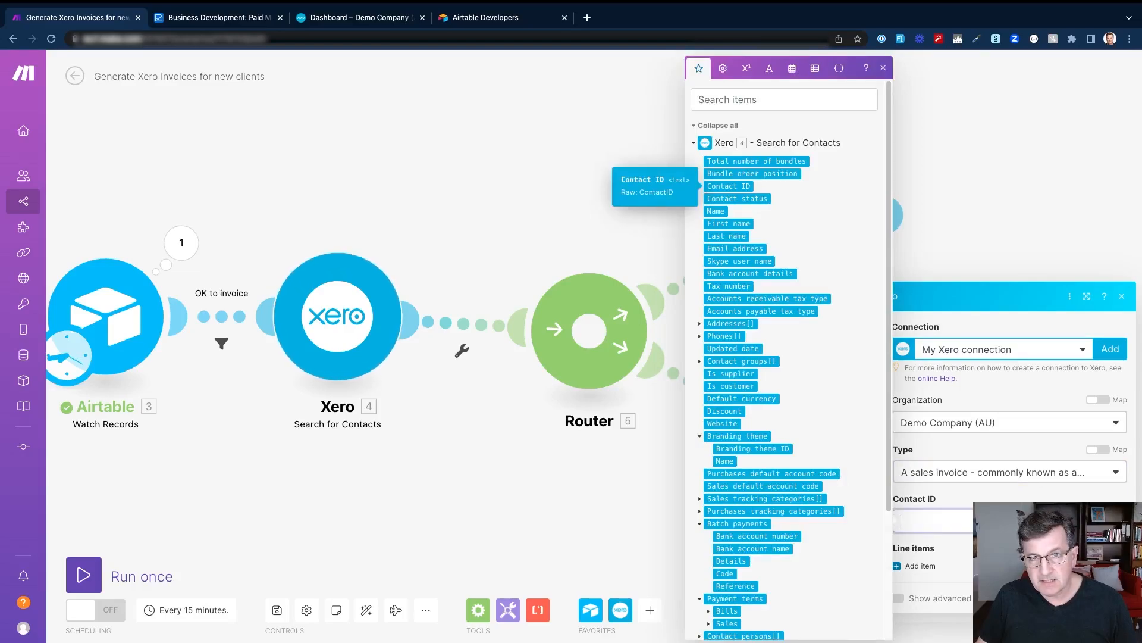
pyautogui.click(728, 186)
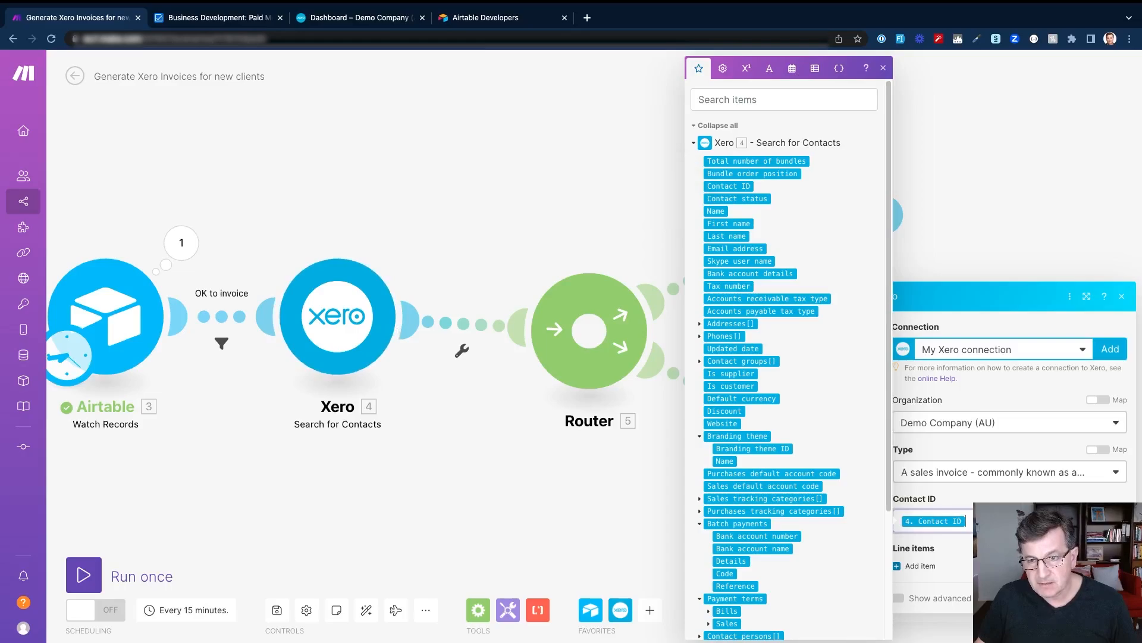
pyautogui.click(1019, 548)
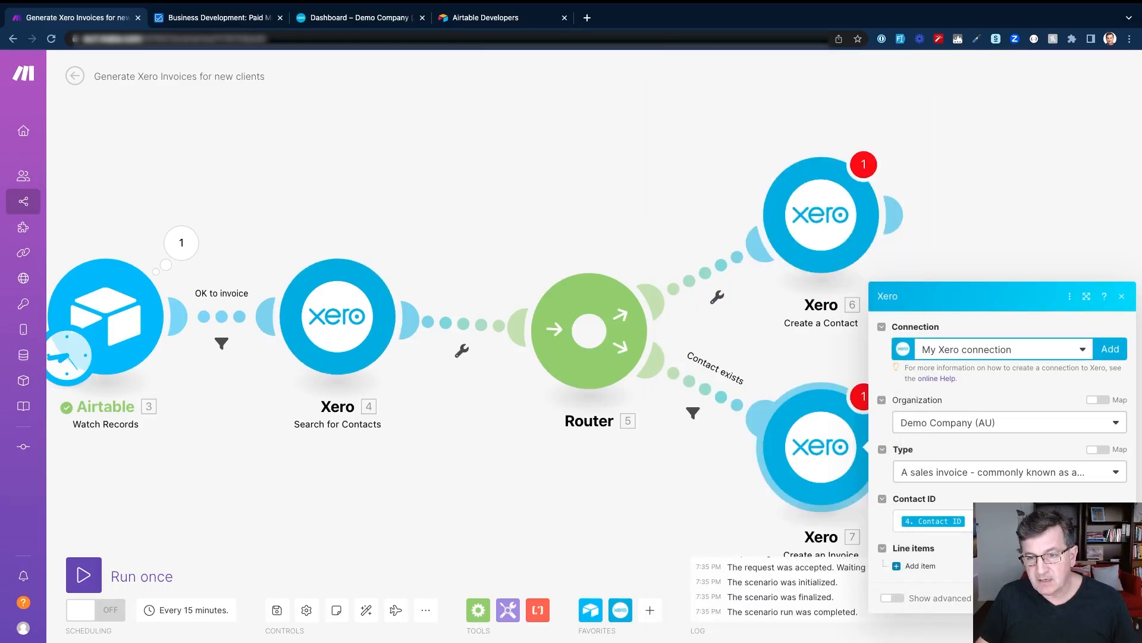
# Add a line item to the invoice with the description "Meeting Fee"
pyautogui.click(915, 566)
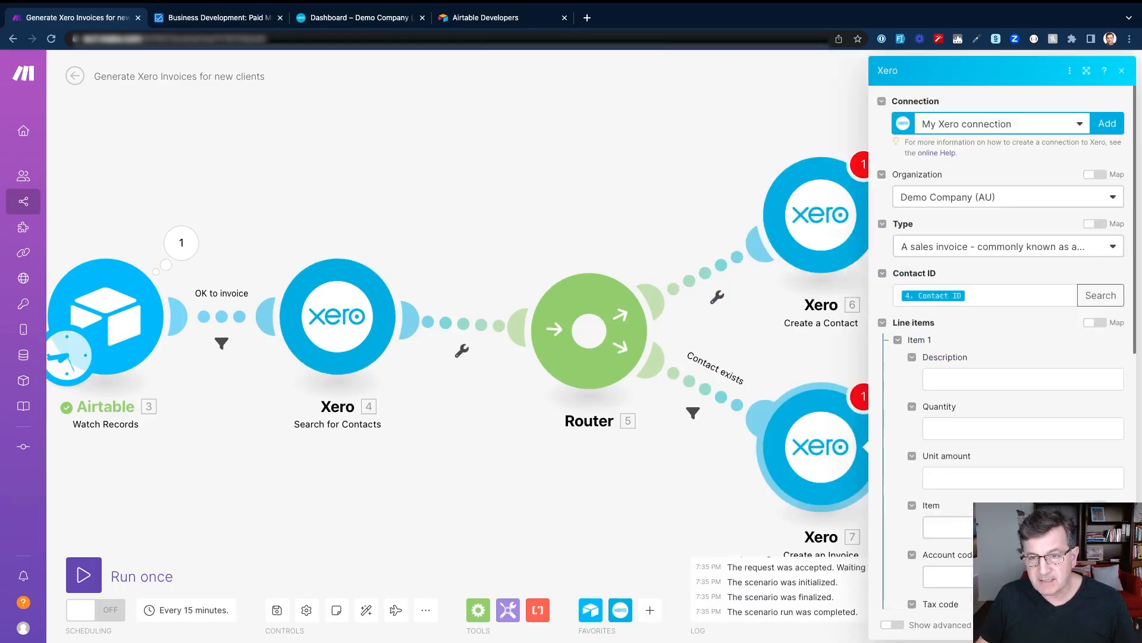
pyautogui.click(964, 380)
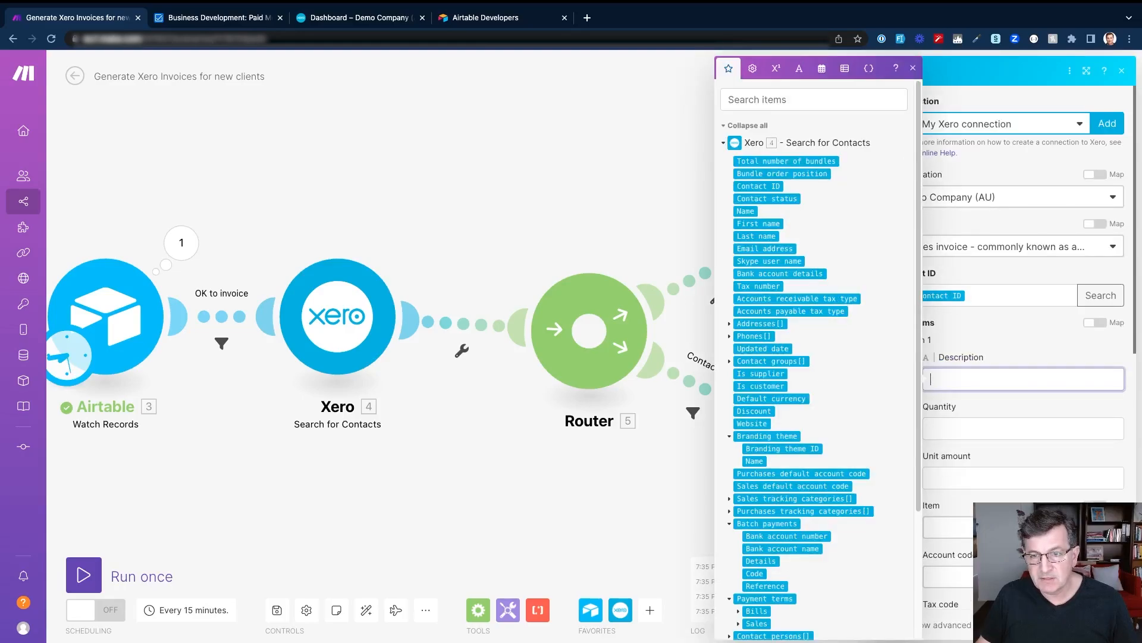
pyautogui.write('Meetun')
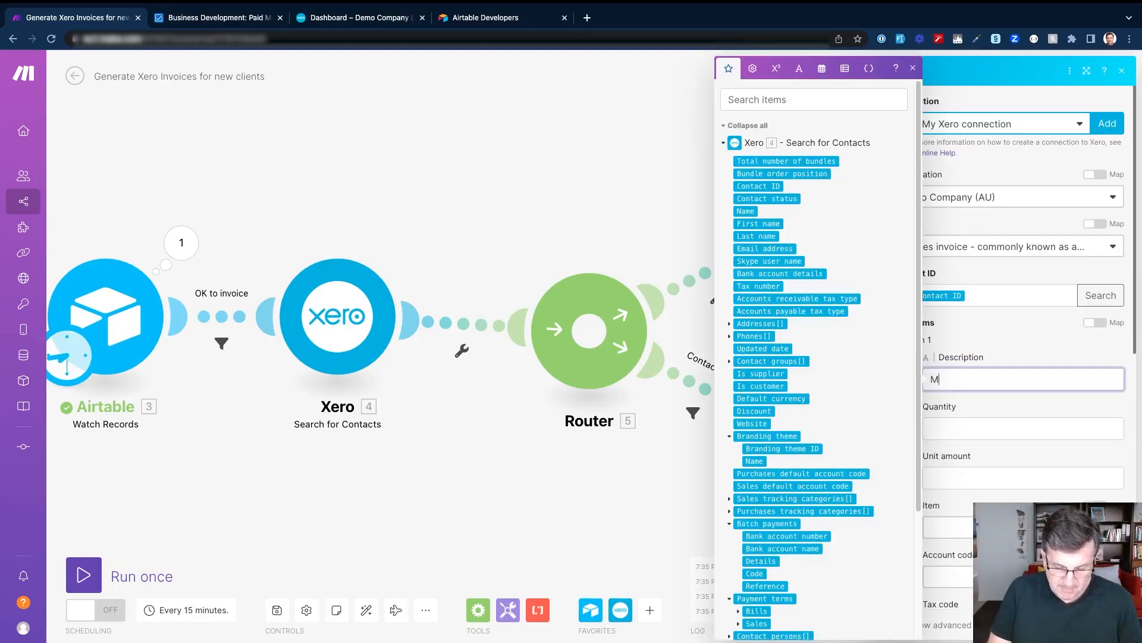
pyautogui.press('BackSpace')
pyautogui.press('BackSpace')
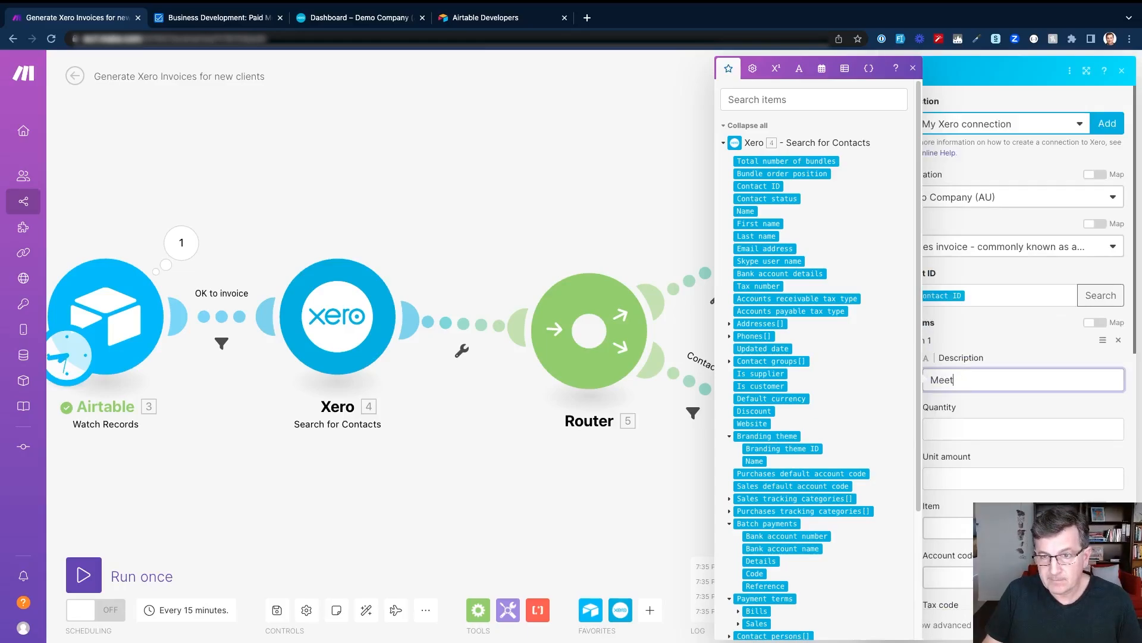
pyautogui.write('ing ')
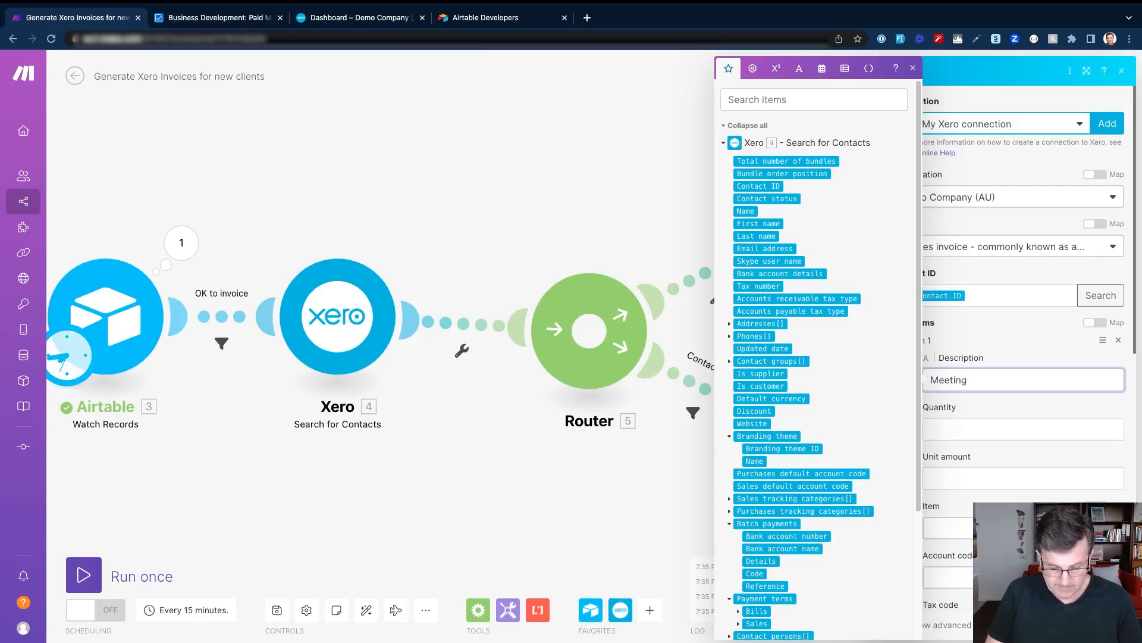
pyautogui.write('Fee')
pyautogui.press('Tab')
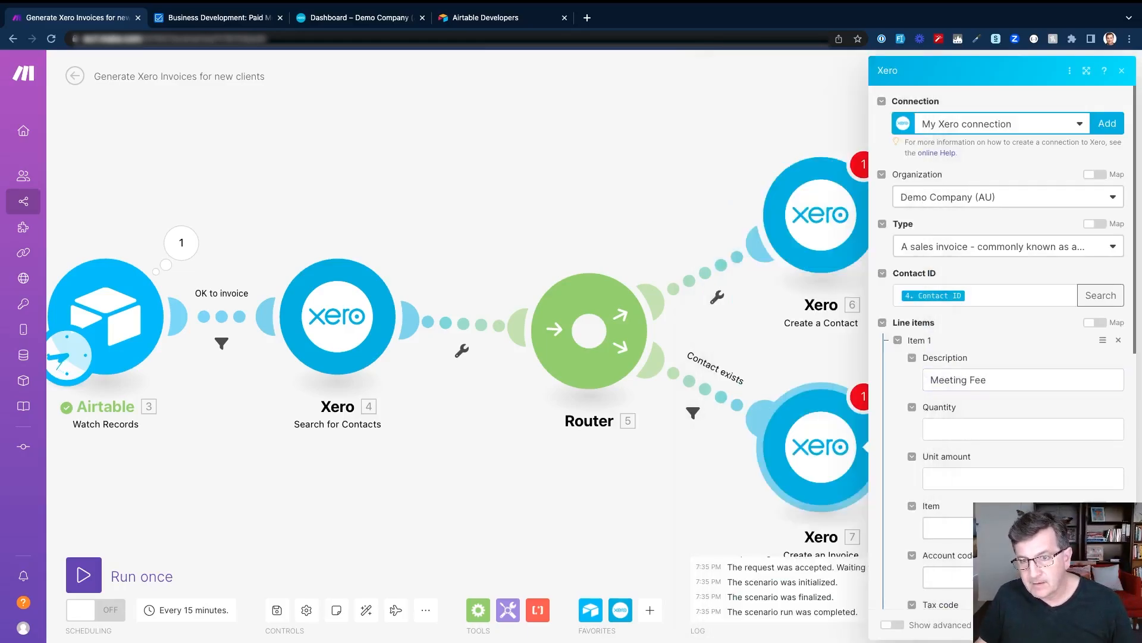
# Set the line item's quantity to 1 and map its unit amount to the Airtable Fee field
pyautogui.click(1023, 429)
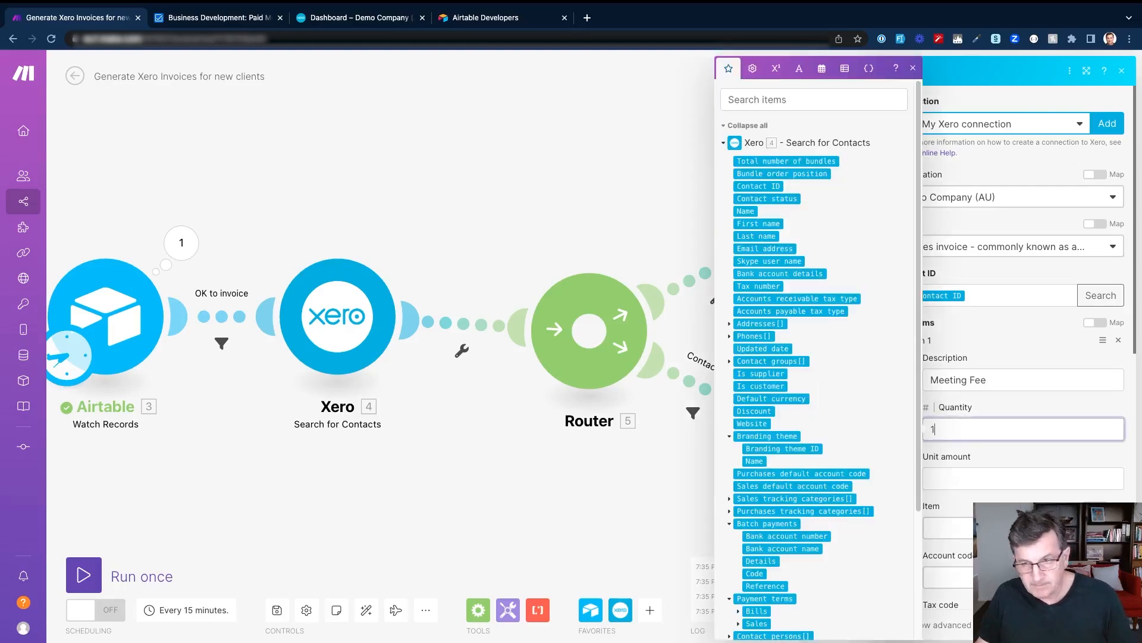
pyautogui.write('1')
pyautogui.press('Tab')
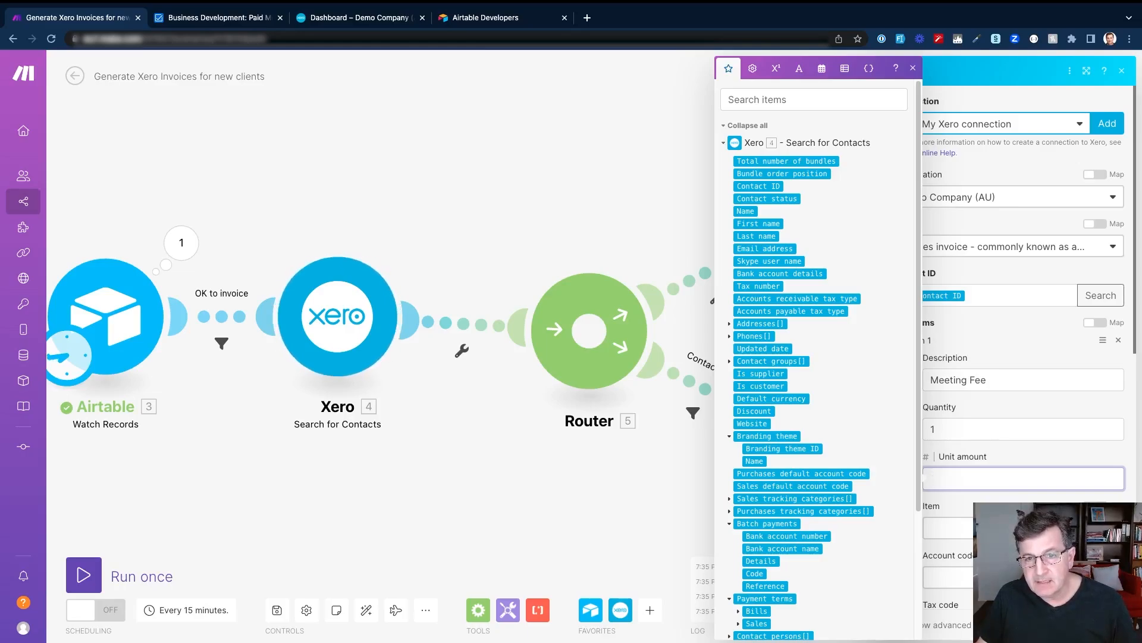
pyautogui.click(747, 126)
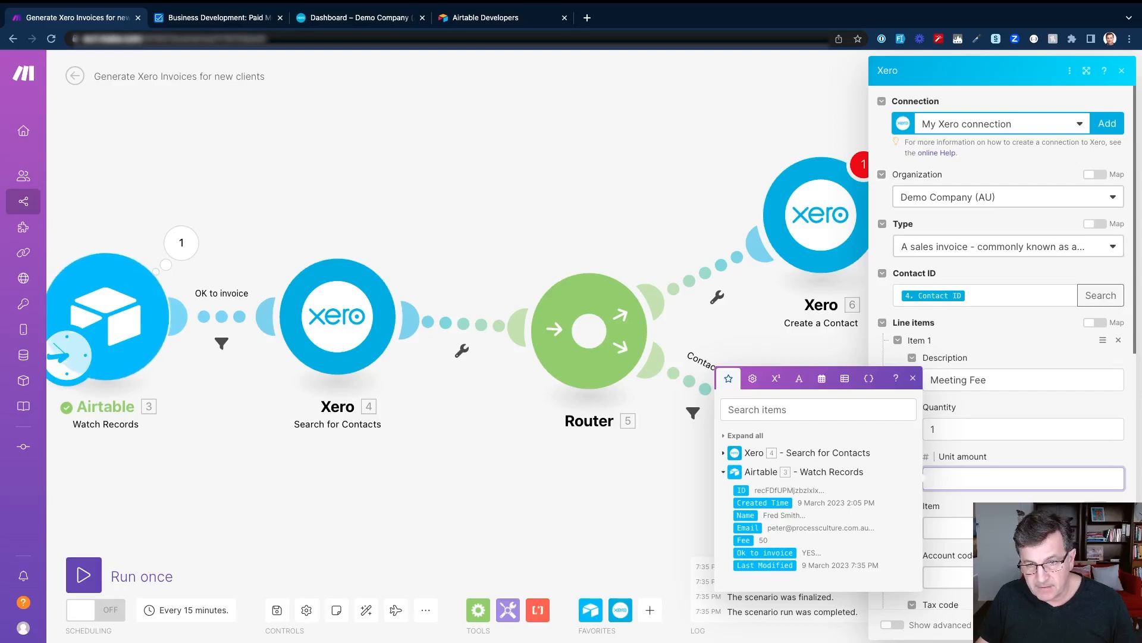
pyautogui.click(743, 540)
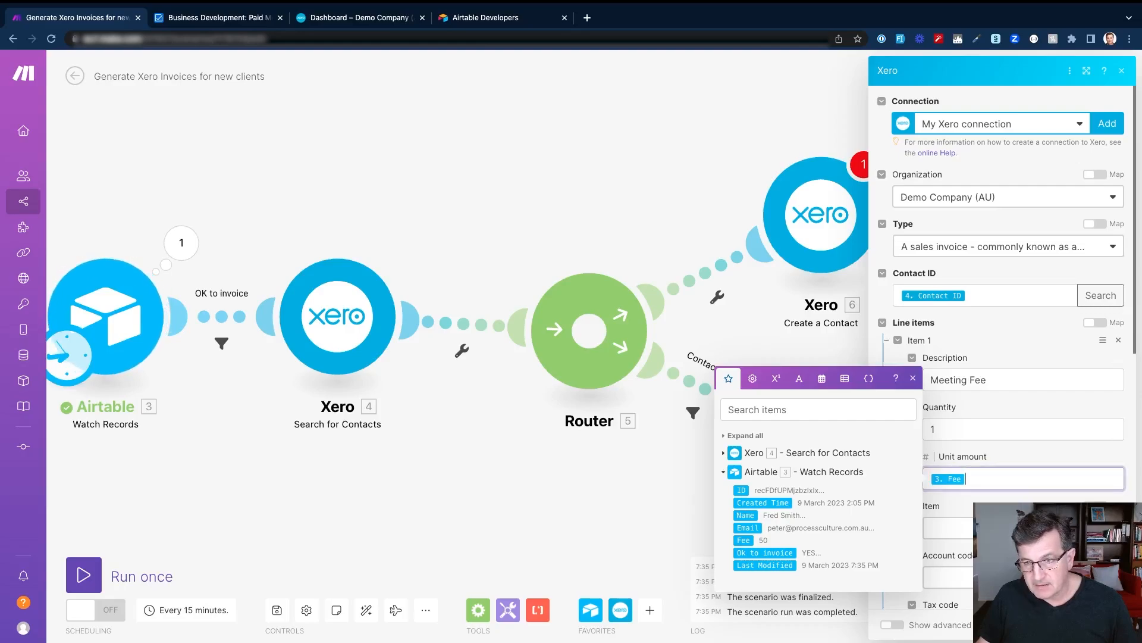
pyautogui.click(1040, 456)
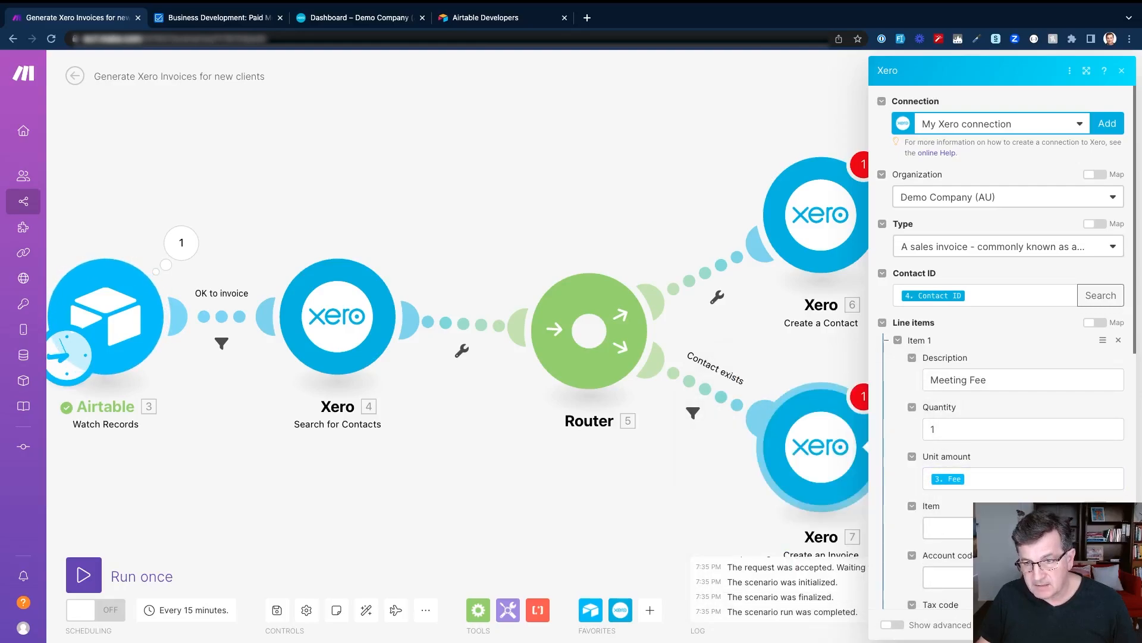
# Set the line item's tax code to BAS Excluded and its account code to Sales
pyautogui.scroll(-2, 1006, 346)
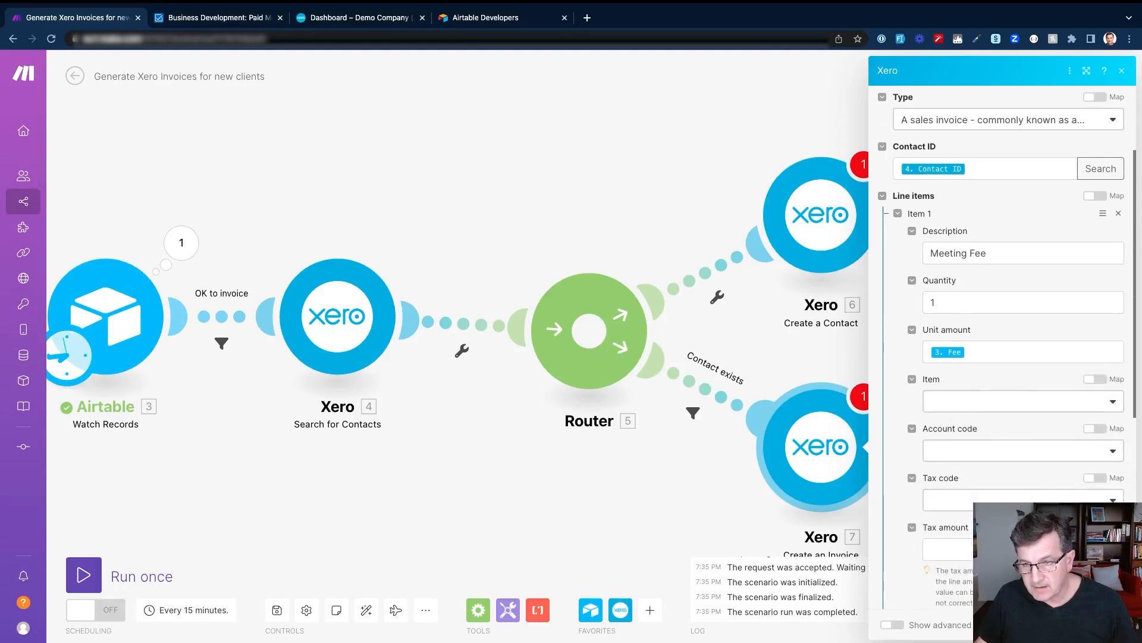
pyautogui.click(1025, 503)
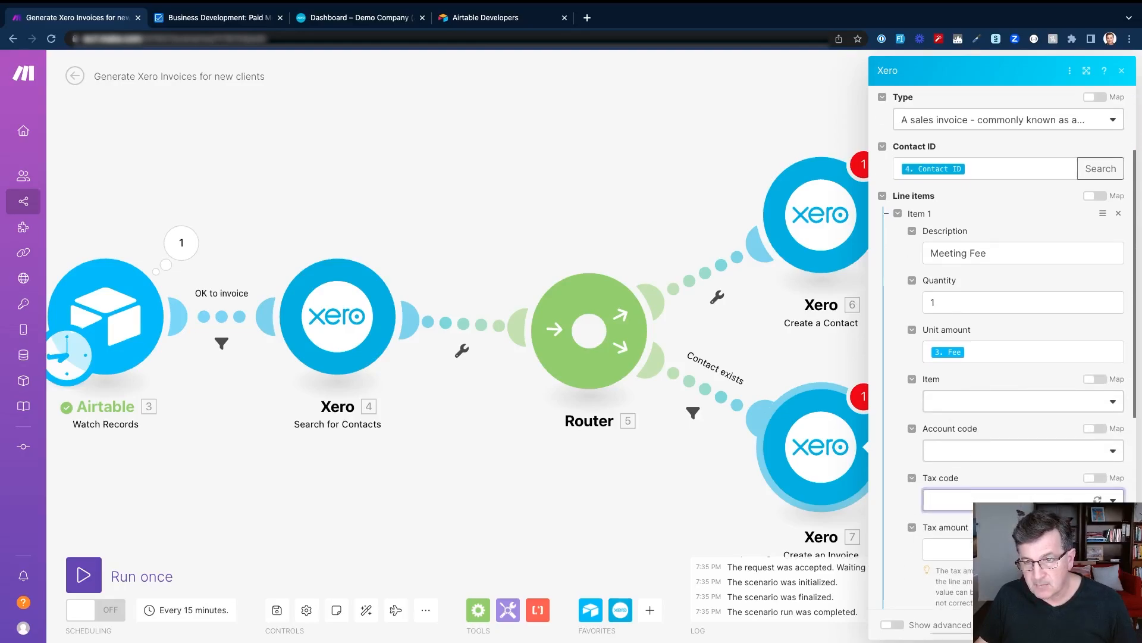
pyautogui.click(951, 562)
pyautogui.click(1024, 451)
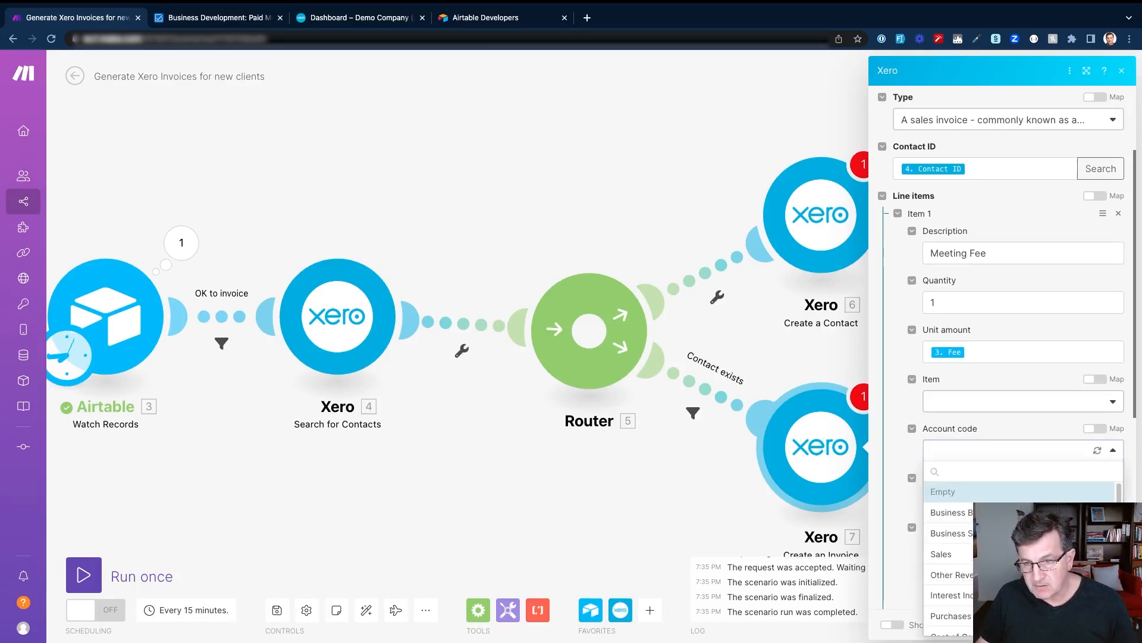
pyautogui.click(941, 554)
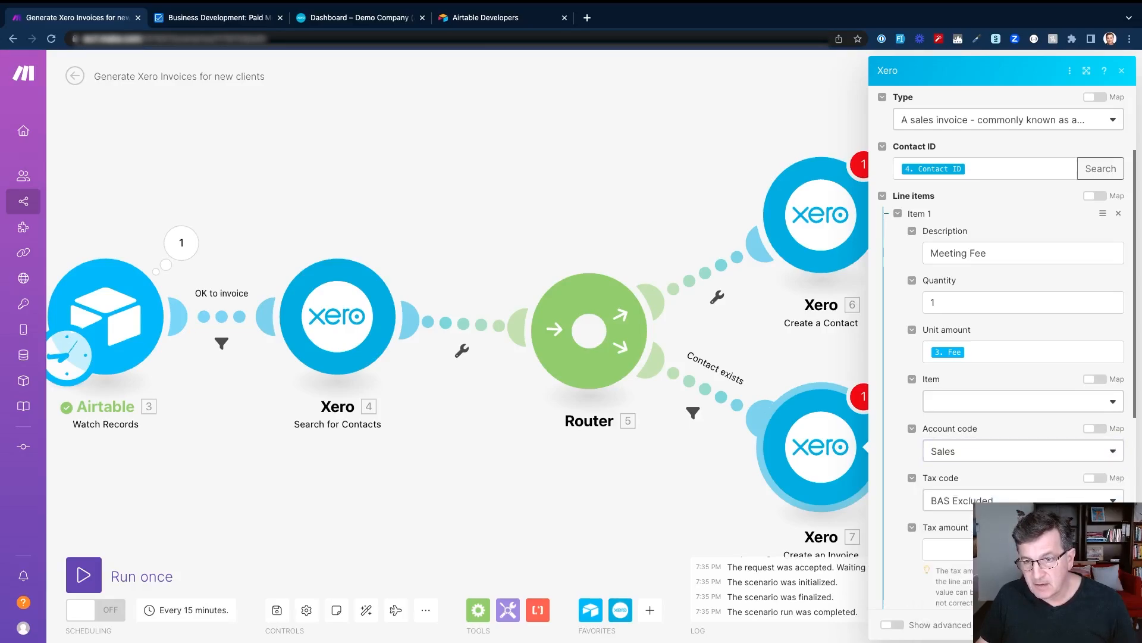
# Set the line item's tax amount to 0, leave the remaining fields empty and save the invoice module's settings
pyautogui.click(950, 549)
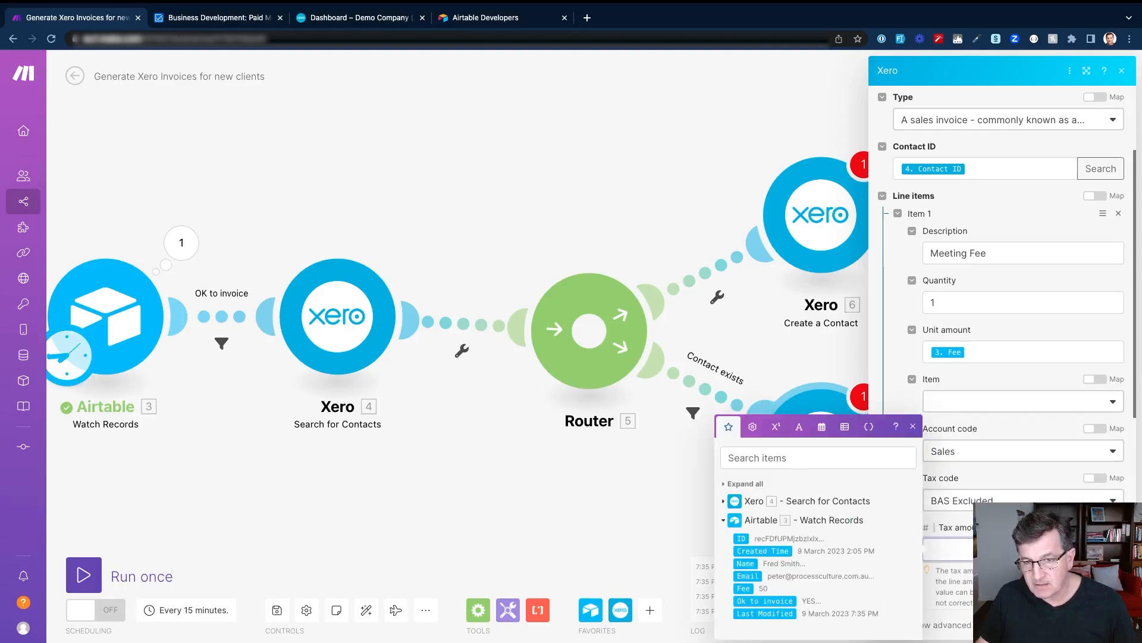
pyautogui.scroll(-1, 950, 549)
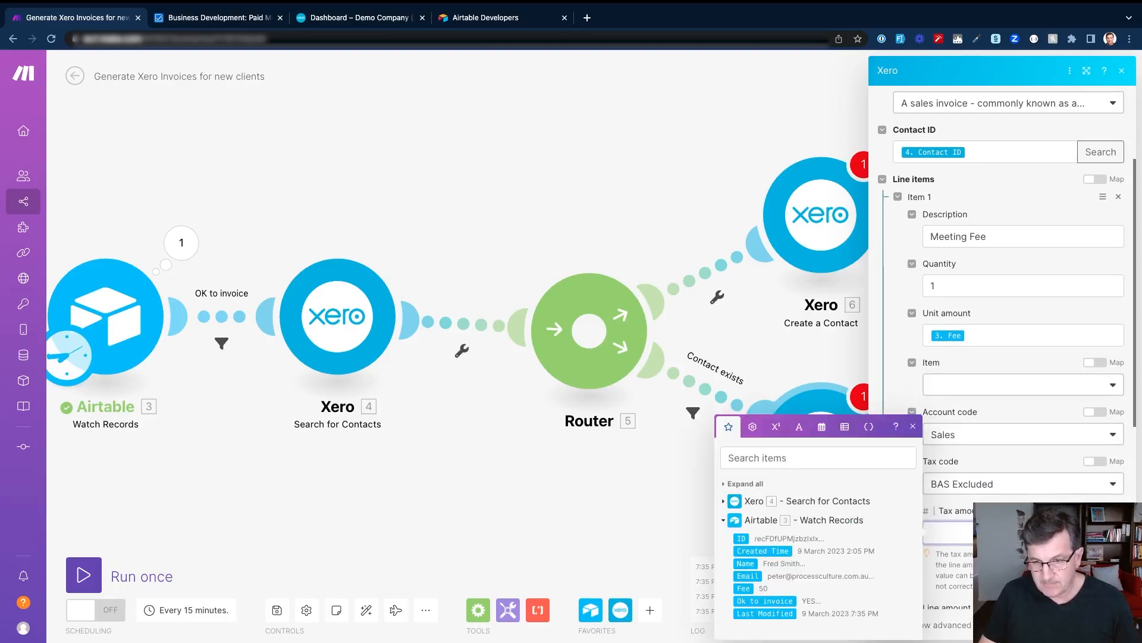
pyautogui.write('0')
pyautogui.press('Tab')
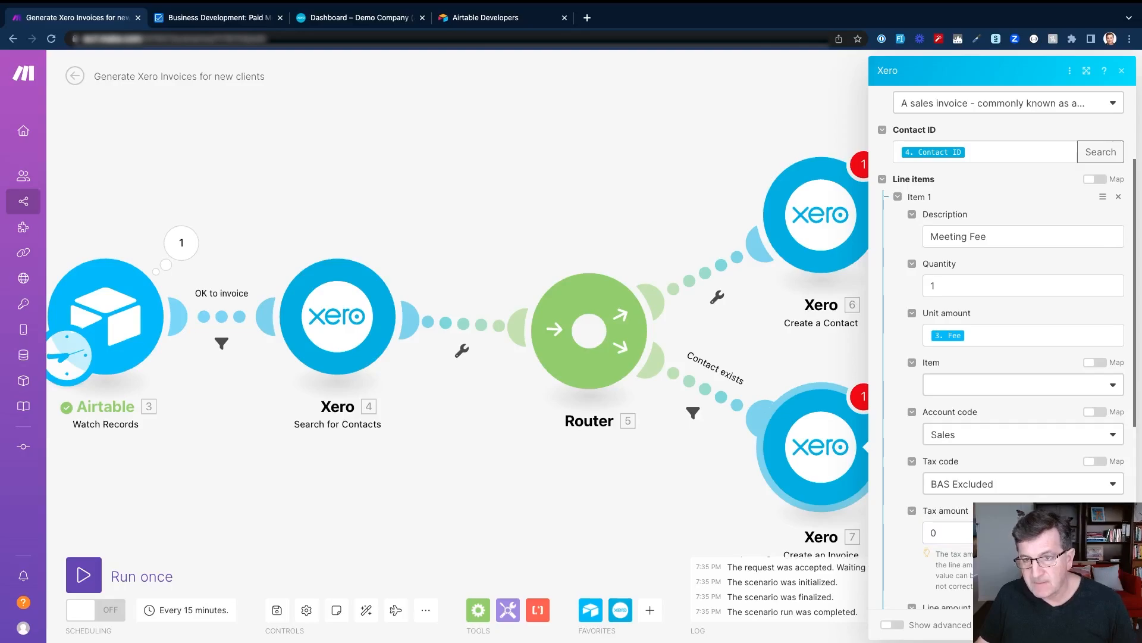
pyautogui.click(1024, 384)
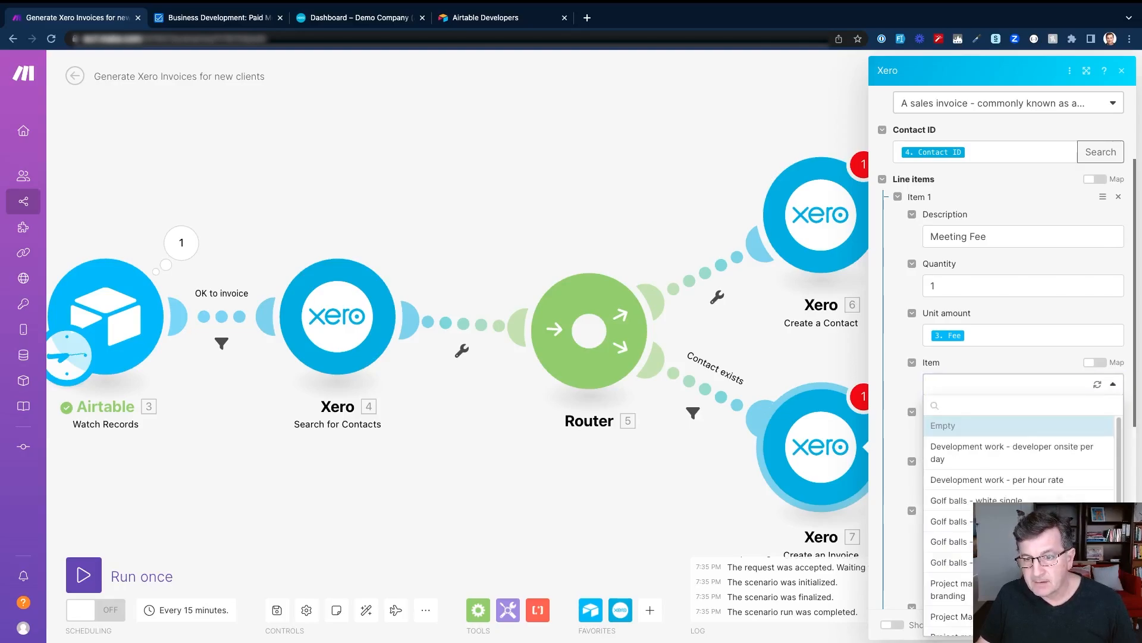
pyautogui.press('Escape')
pyautogui.scroll(-5, 1011, 357)
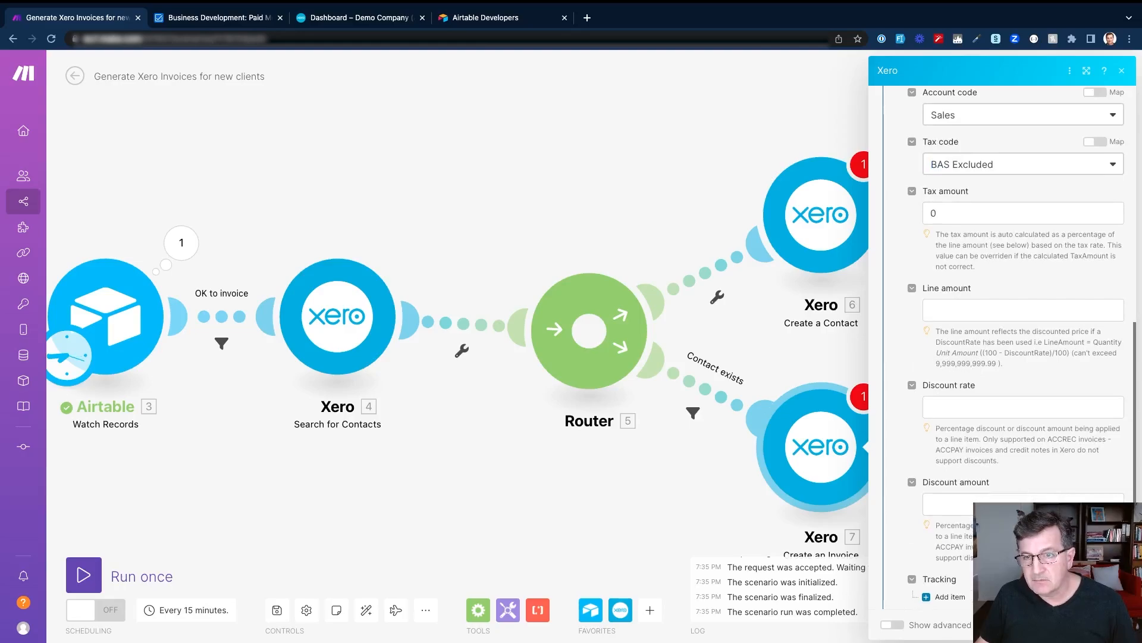
pyautogui.scroll(-1, 1011, 345)
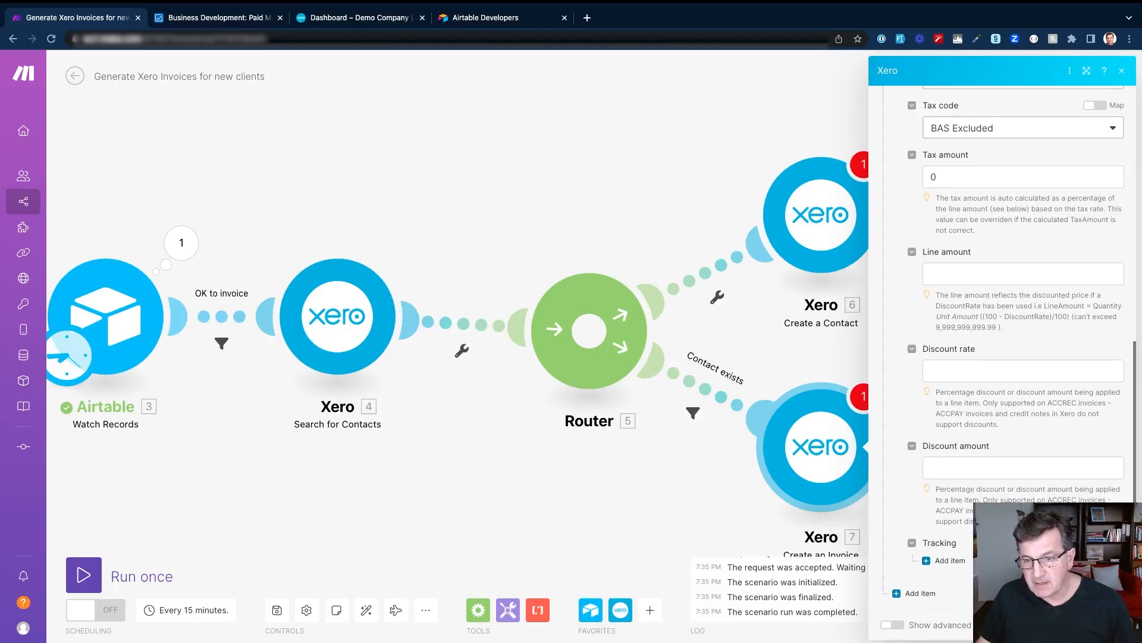
pyautogui.click(1110, 625)
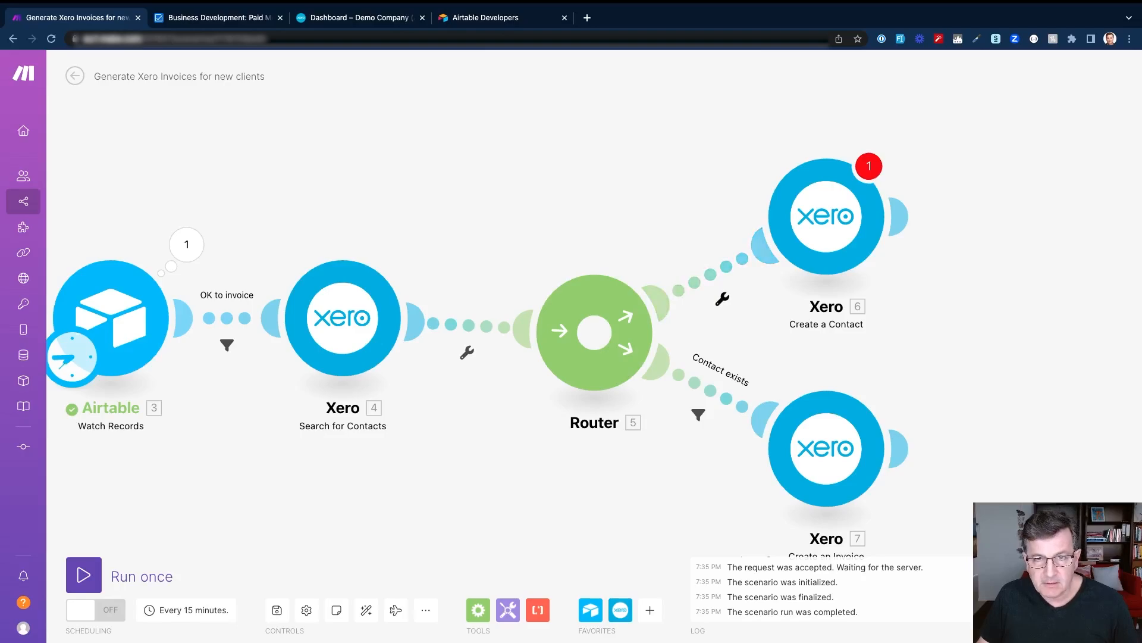
# Set up a filter on the route from the router to Create a Contact, labelled "Contact does not exist"
pyautogui.click(722, 299)
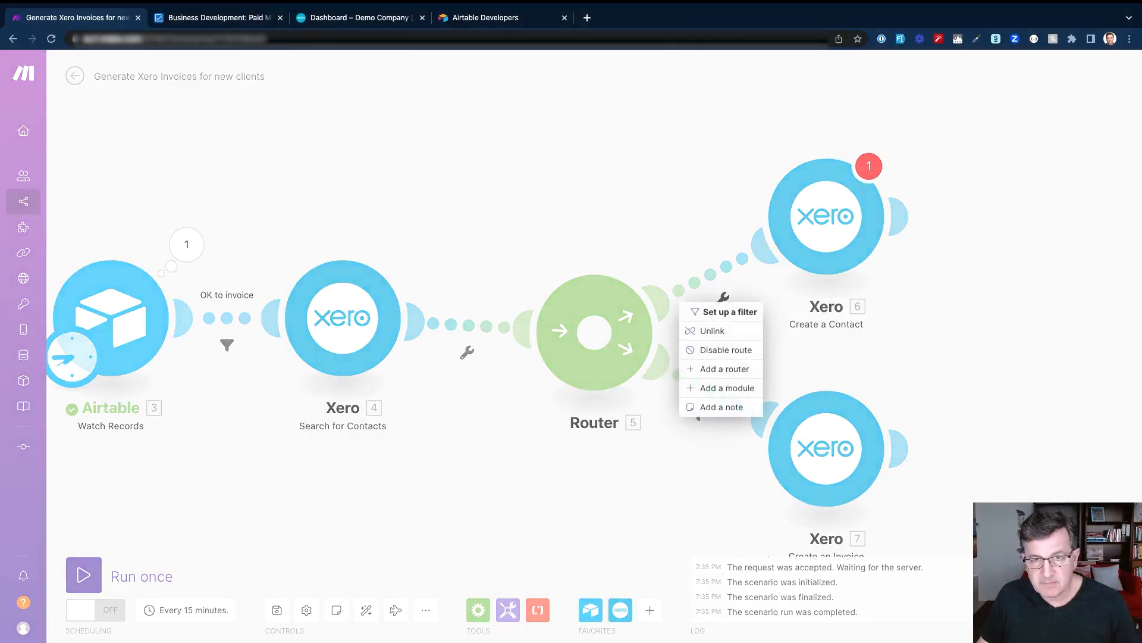
pyautogui.click(733, 311)
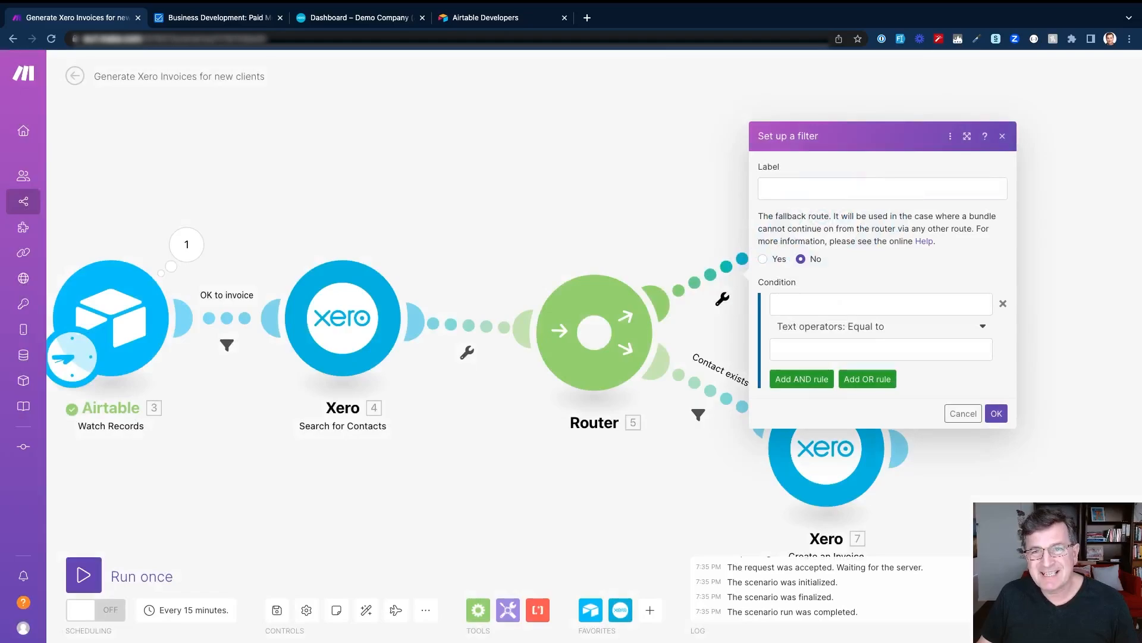
pyautogui.write('Cont')
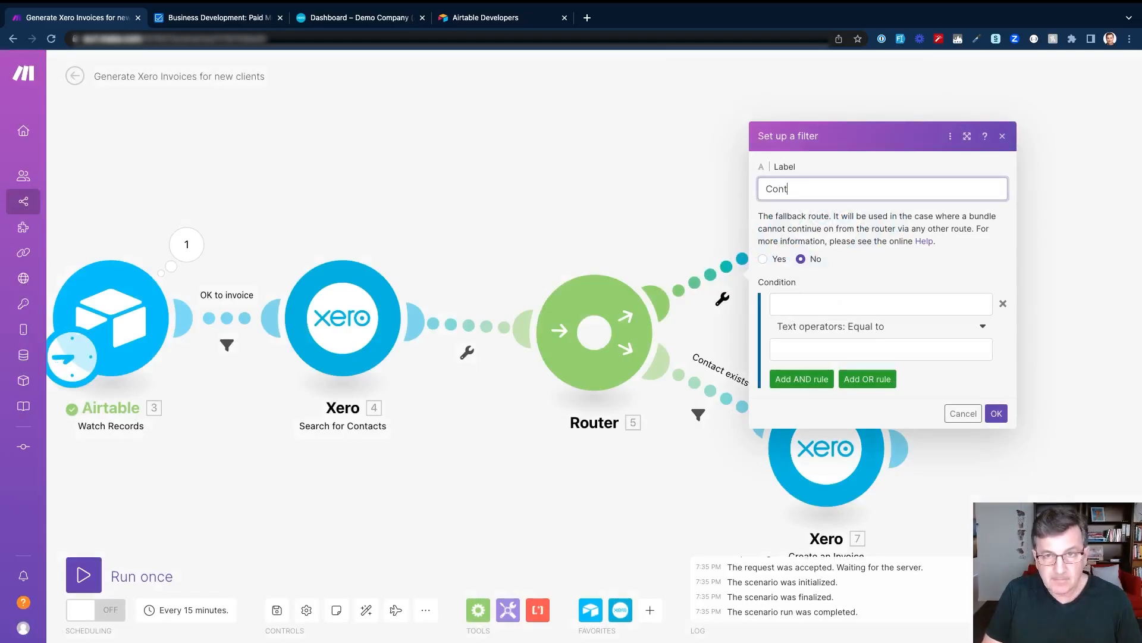
pyautogui.write('act due')
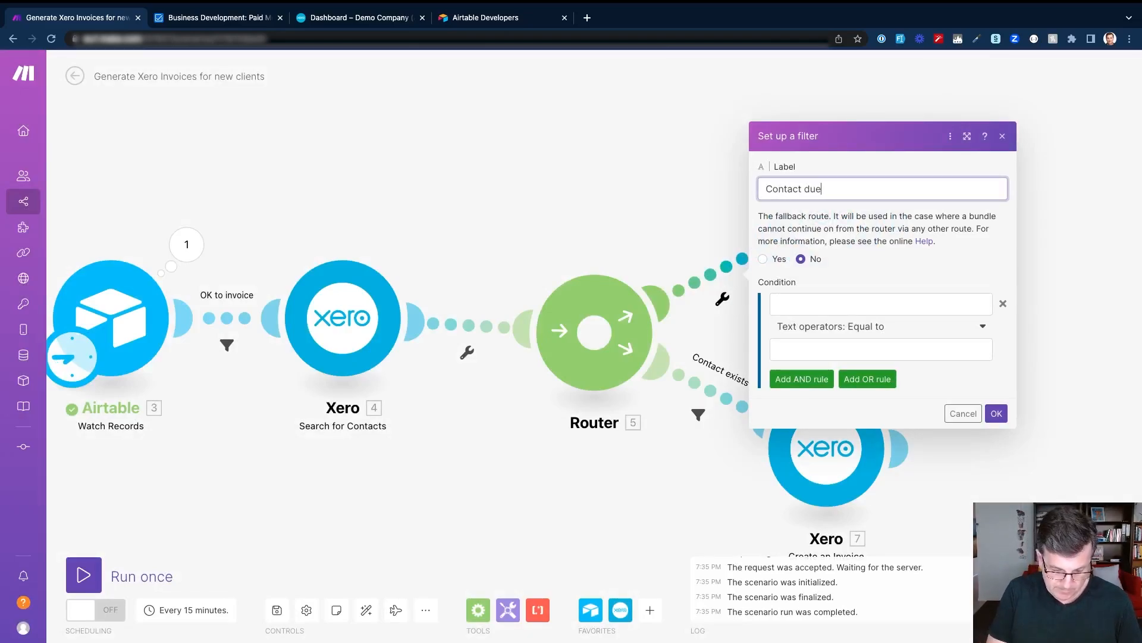
pyautogui.write('s not exist')
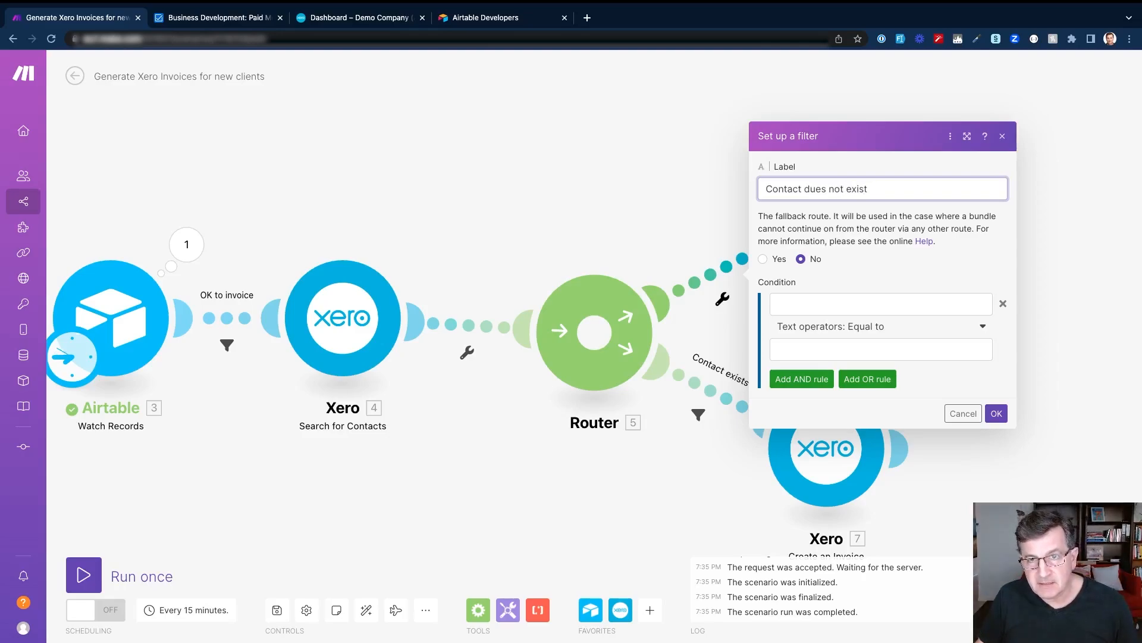
pyautogui.moveTo(809, 189); pyautogui.dragTo(816, 189)
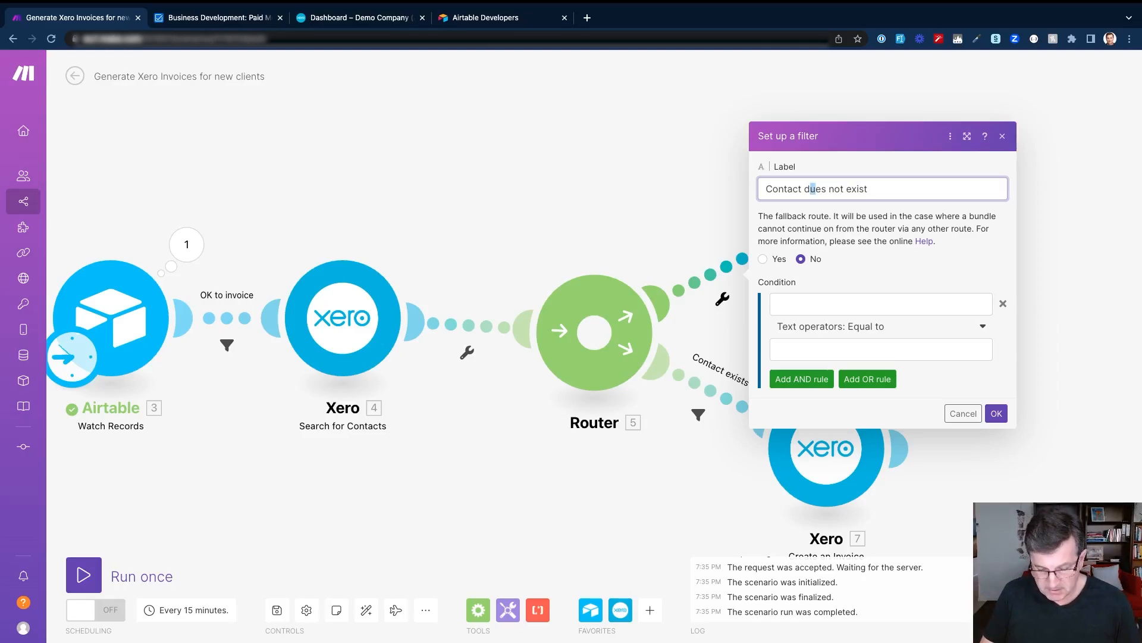
pyautogui.write('o')
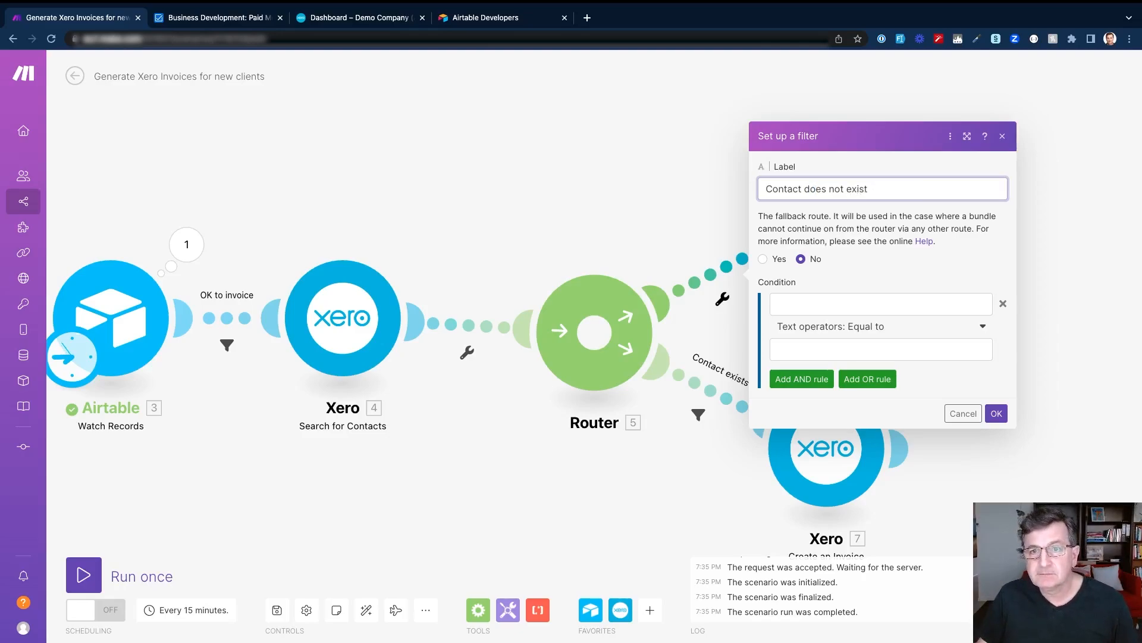
# Set the filter condition to the Contact ID from Search for Contacts with the operator Does not exist, and save the filter
pyautogui.click(880, 304)
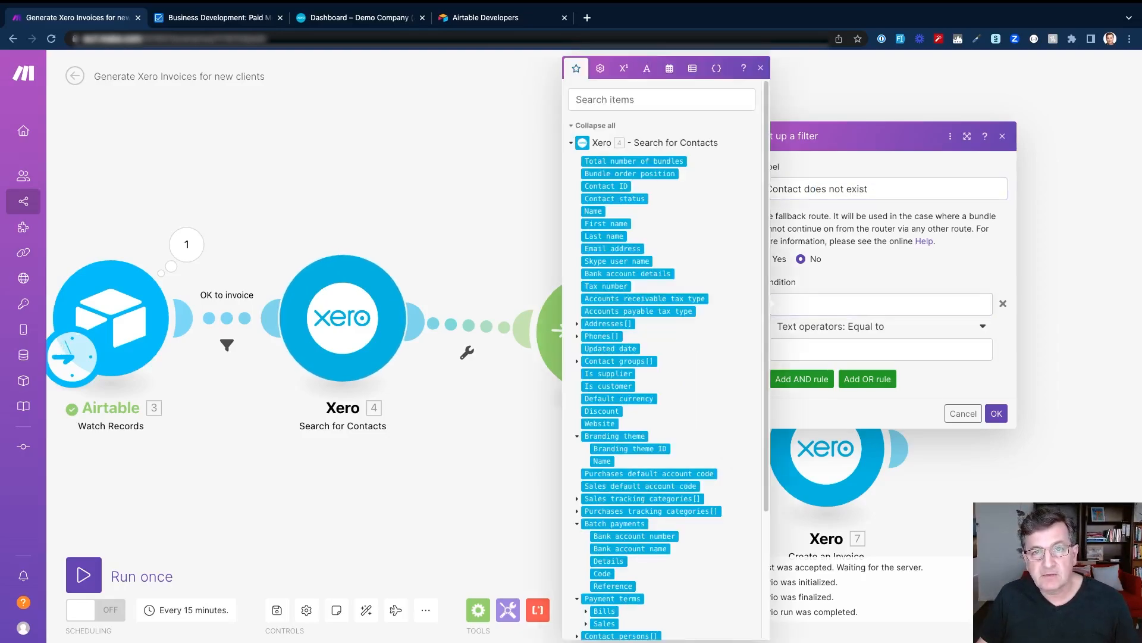
pyautogui.click(607, 186)
pyautogui.click(881, 327)
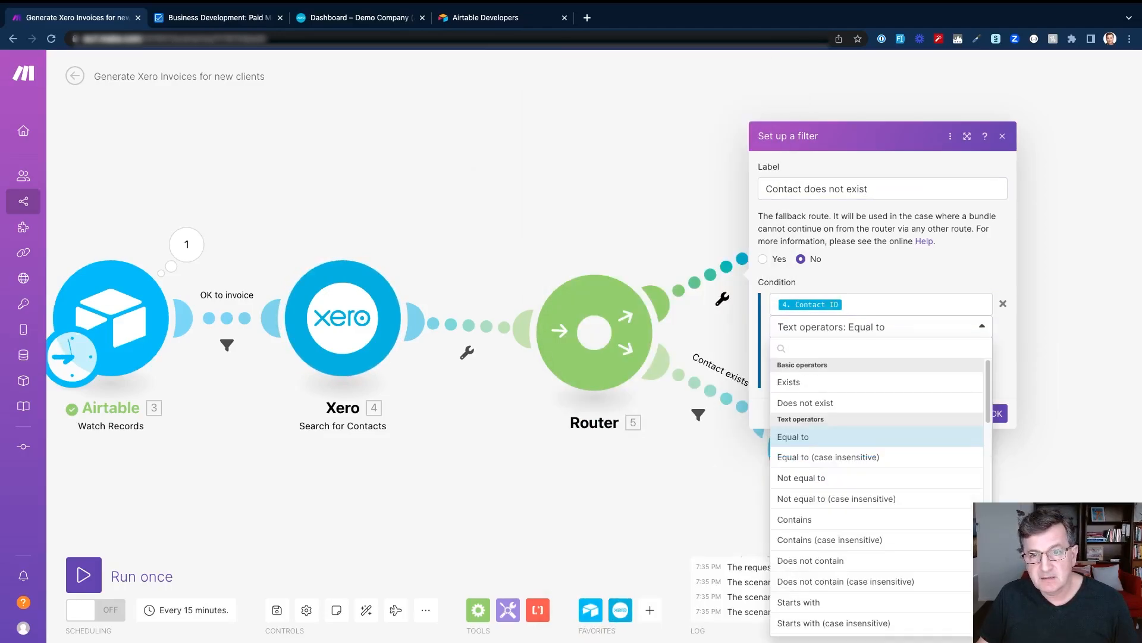
pyautogui.click(805, 403)
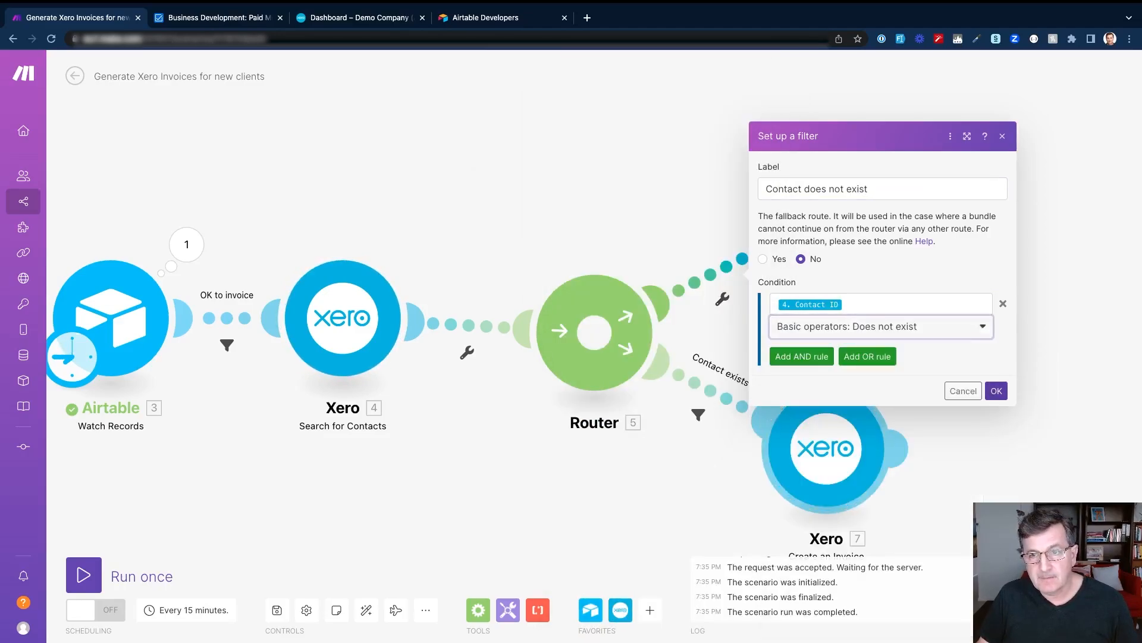
pyautogui.click(997, 391)
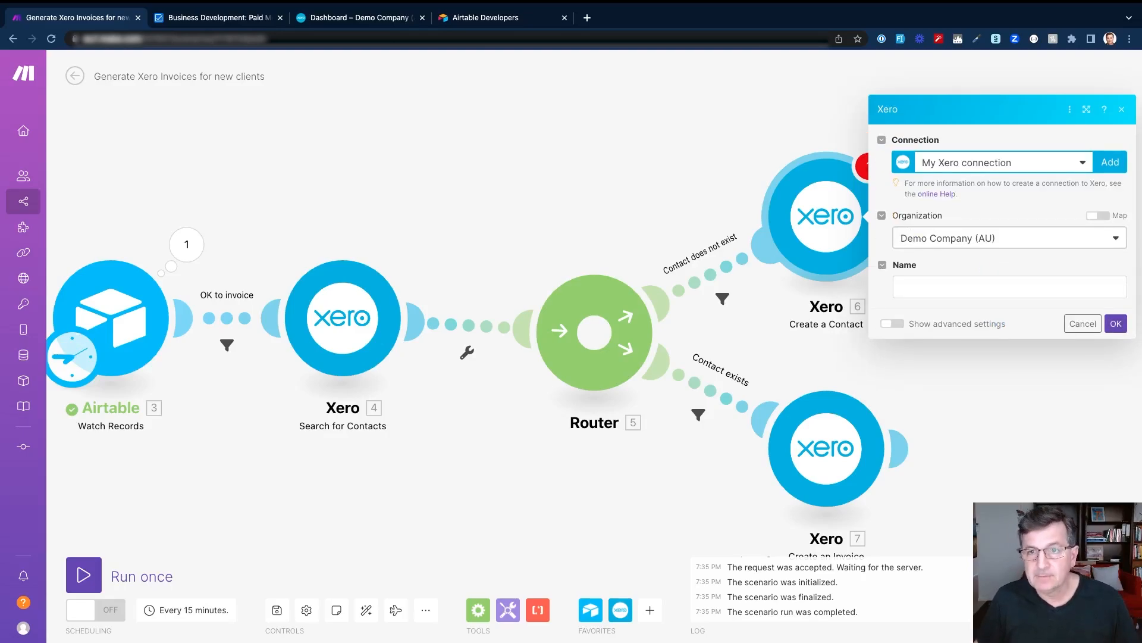
# Map the Create a Contact module's name to the Airtable Name field and show the module's advanced settings
pyautogui.click(1009, 287)
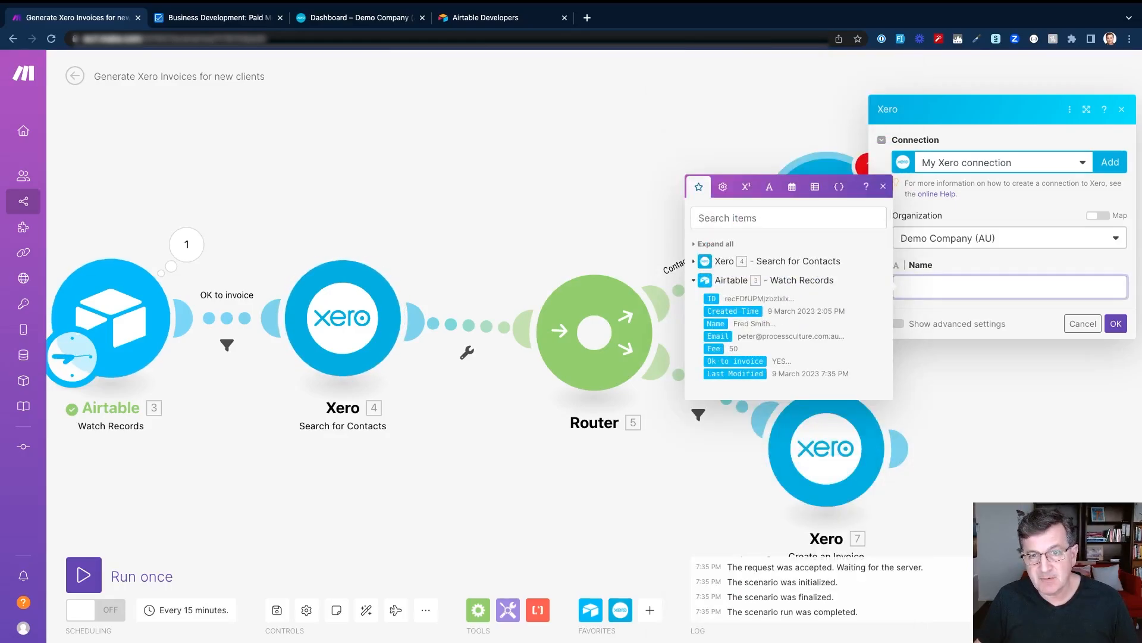
pyautogui.click(715, 323)
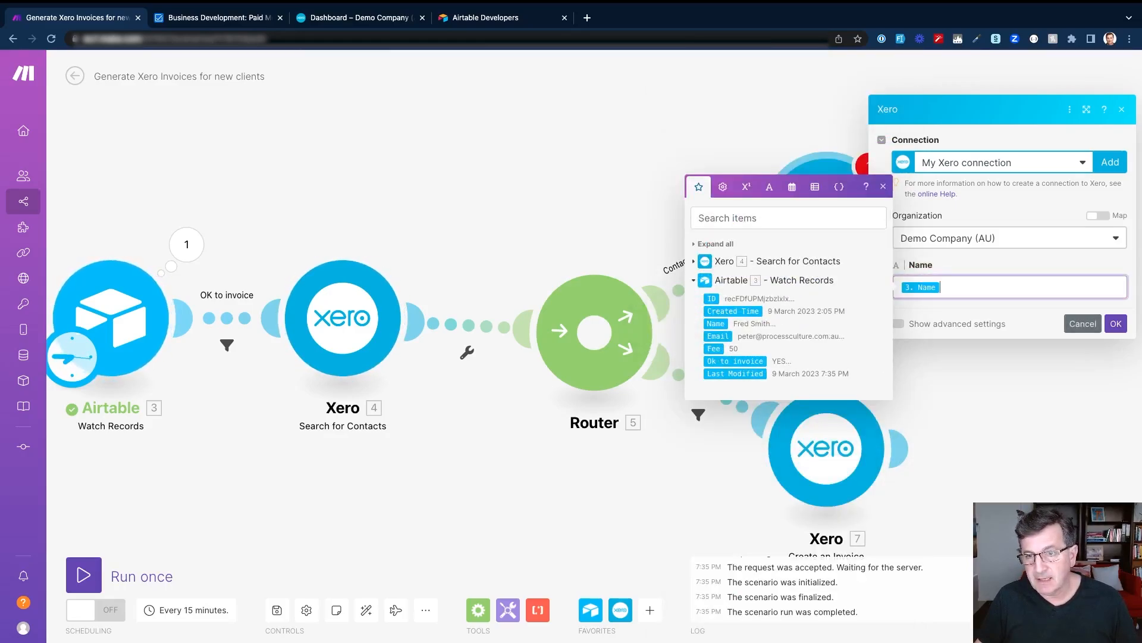
pyautogui.click(1037, 325)
pyautogui.click(893, 324)
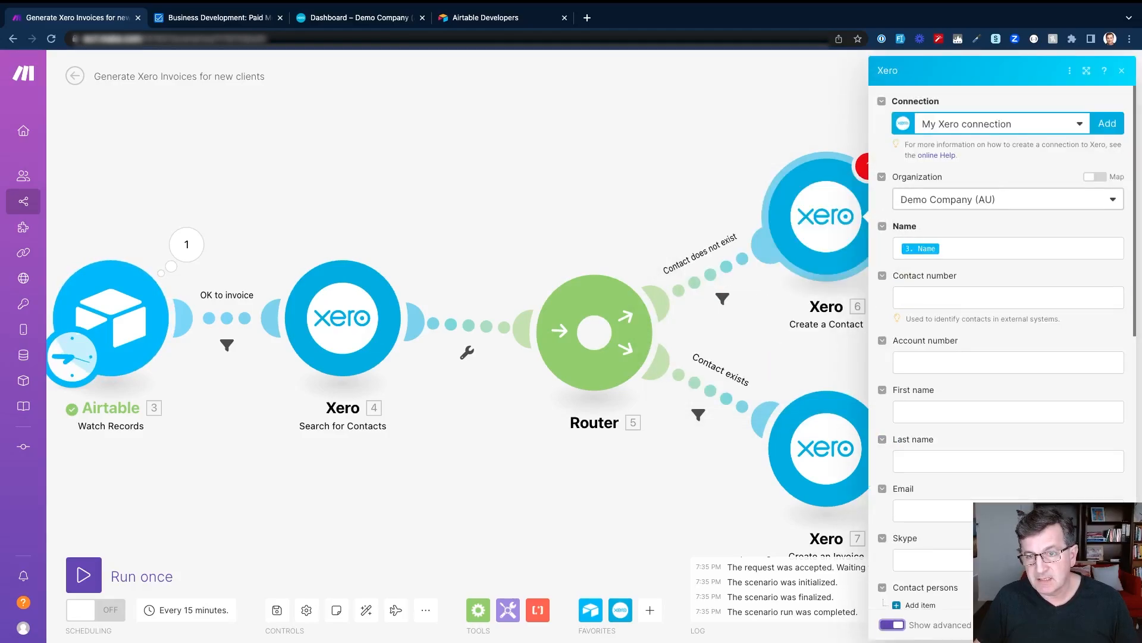
# Map the contact's email to the Airtable Email field, leave the other optional fields empty and save the module's settings
pyautogui.scroll(-2, 1006, 357)
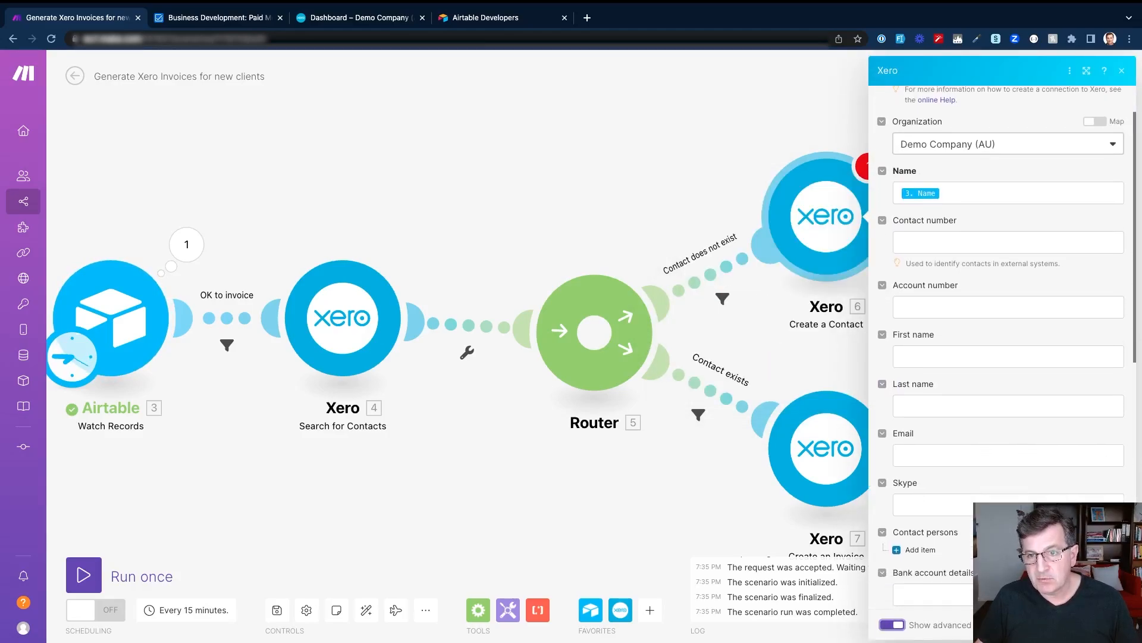
pyautogui.click(896, 356)
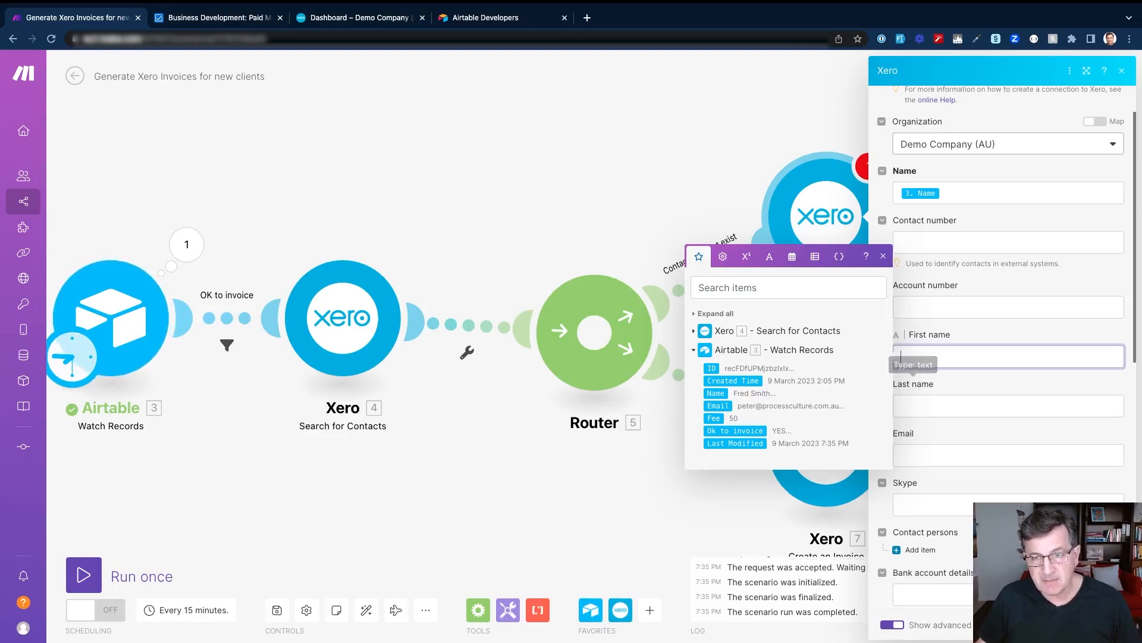
pyautogui.press('Escape')
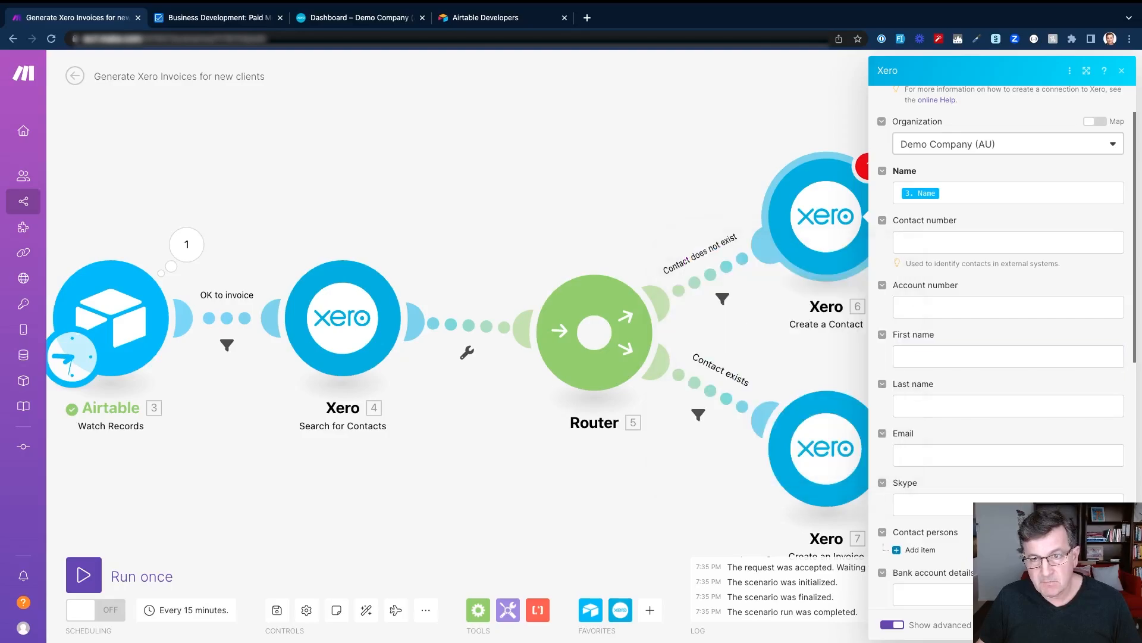
pyautogui.scroll(-1, 1009, 443)
pyautogui.click(1008, 442)
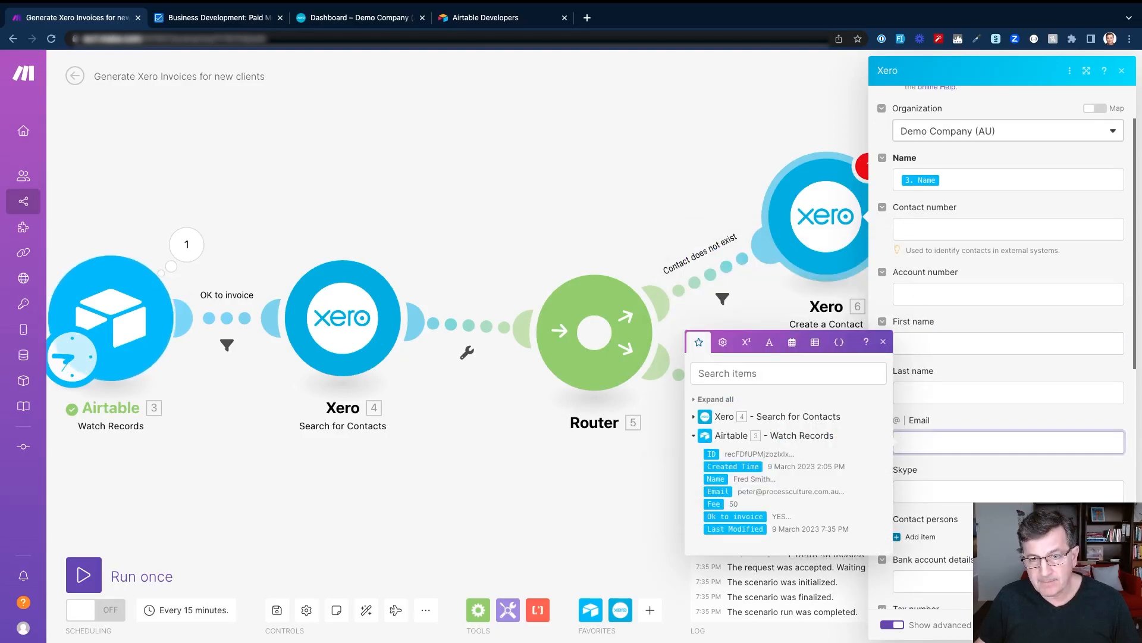
pyautogui.click(717, 491)
pyautogui.press('Escape')
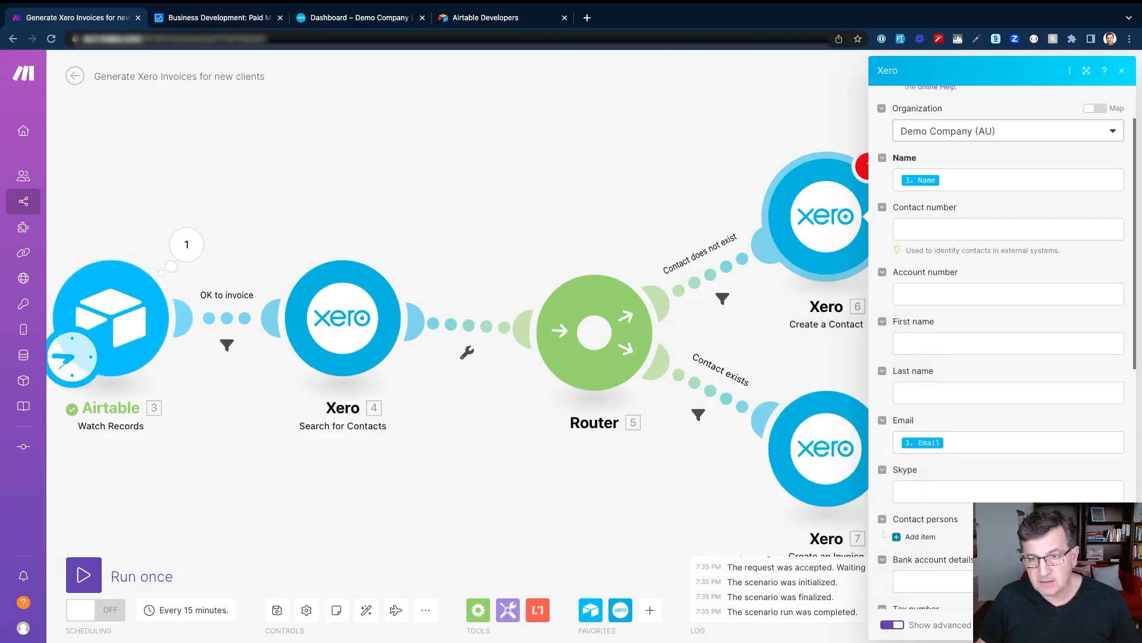
pyautogui.scroll(-5, 1009, 345)
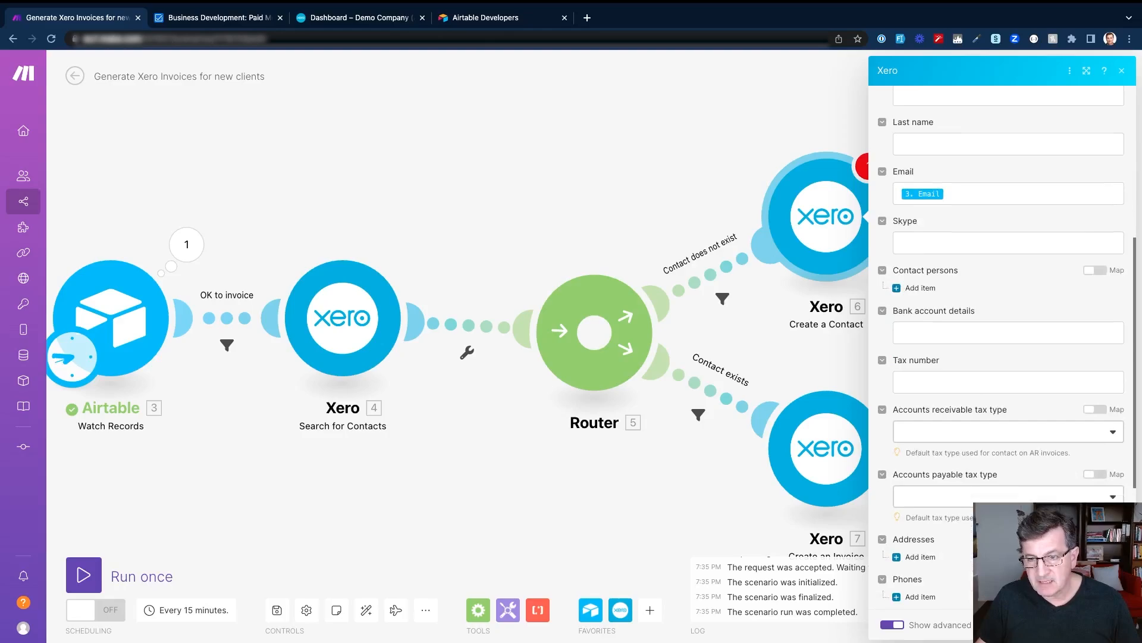
pyautogui.scroll(5, 1009, 345)
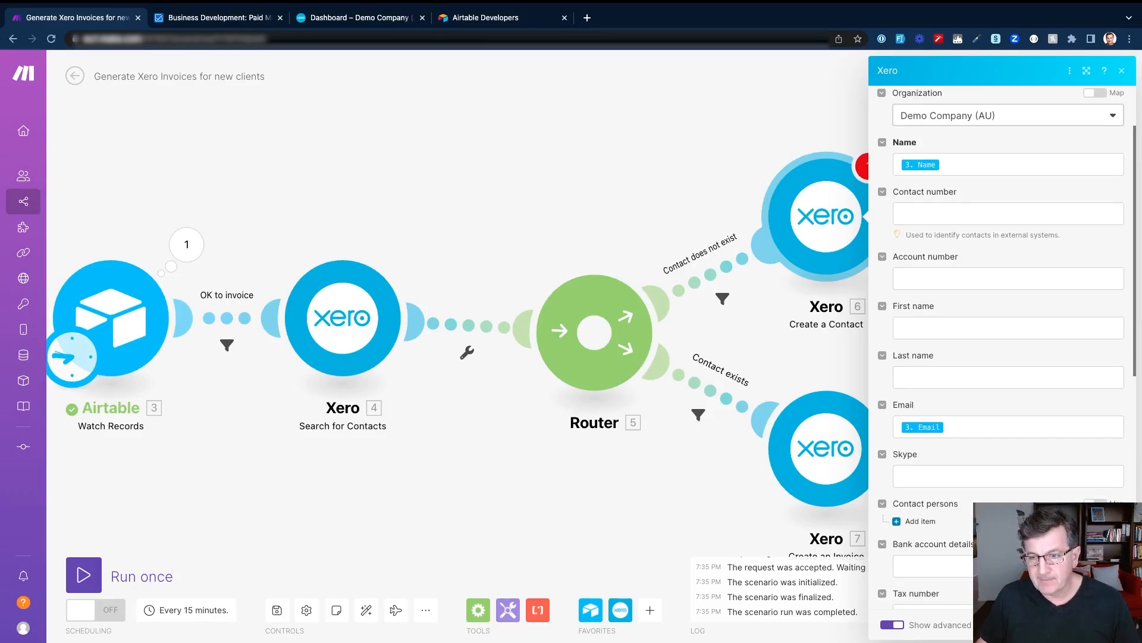
pyautogui.click(1109, 625)
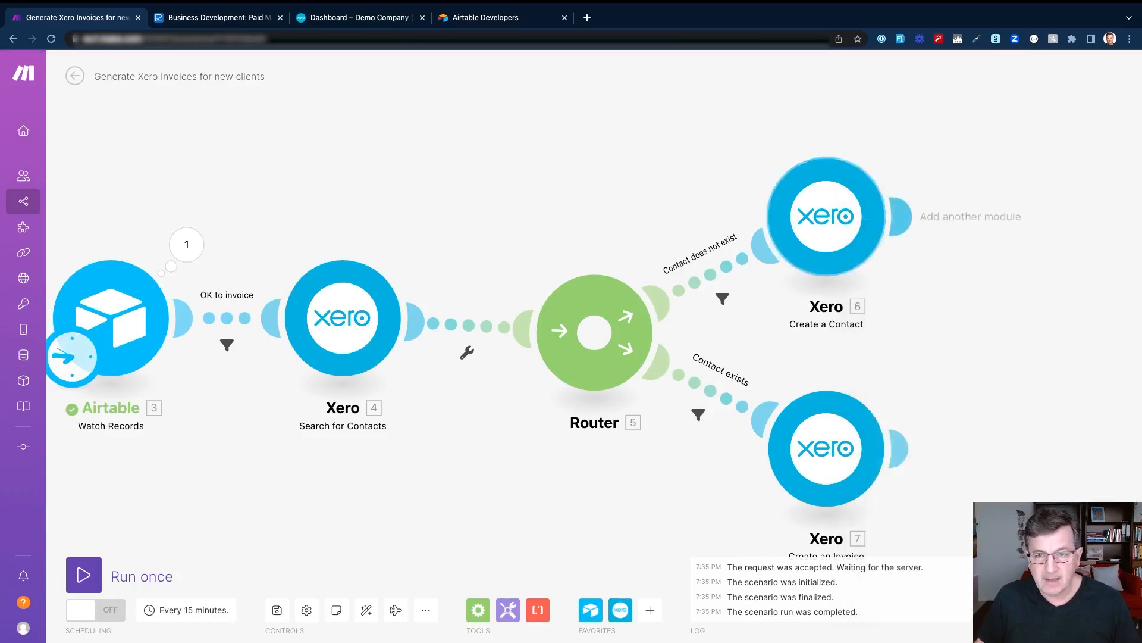
pyautogui.scroll(-2, 1024, 253)
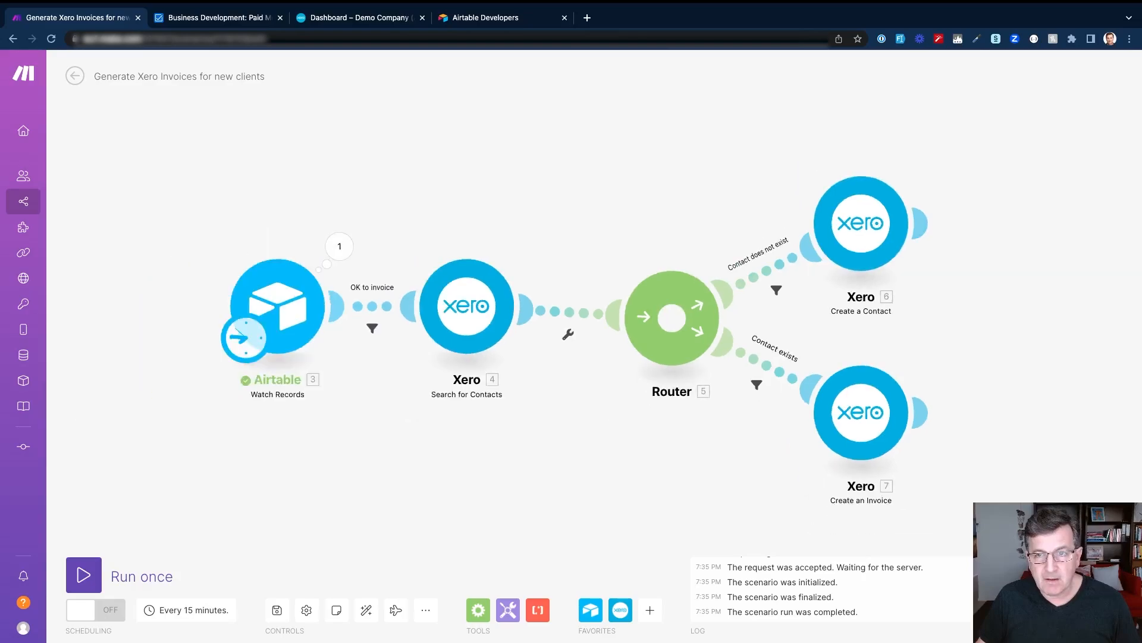
pyautogui.scroll(2, 1018, 254)
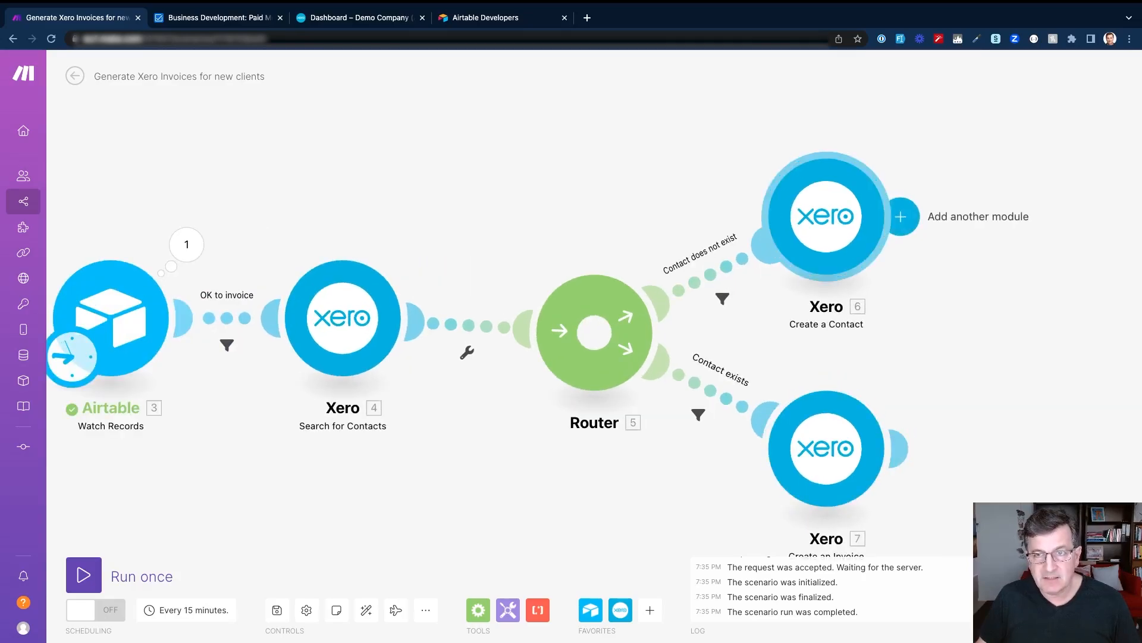
pyautogui.click(901, 217)
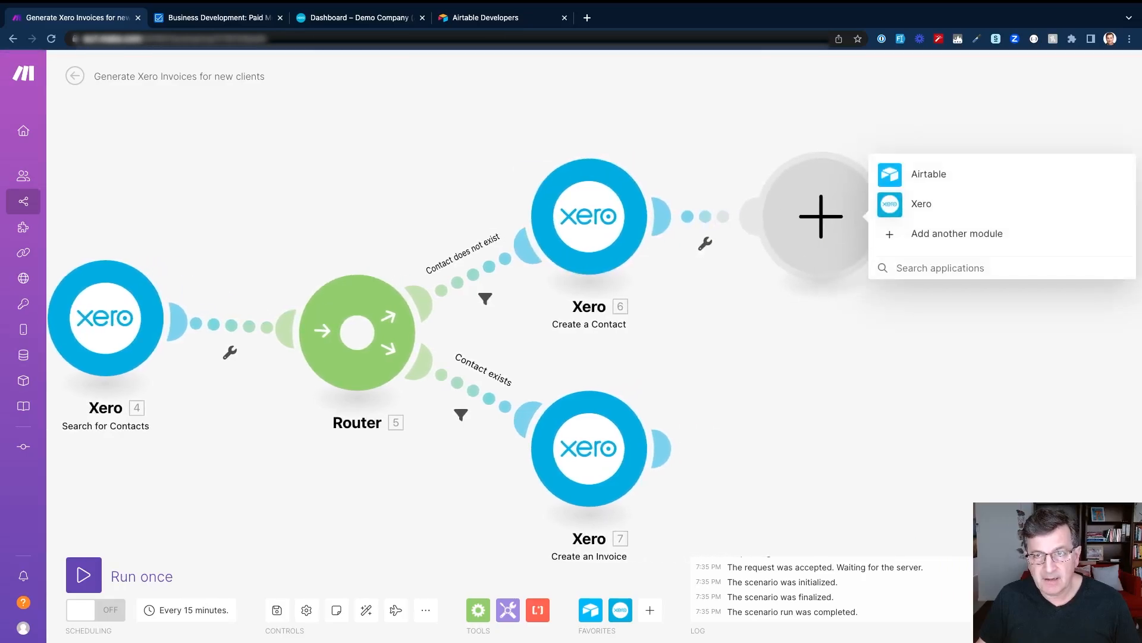
pyautogui.click(921, 204)
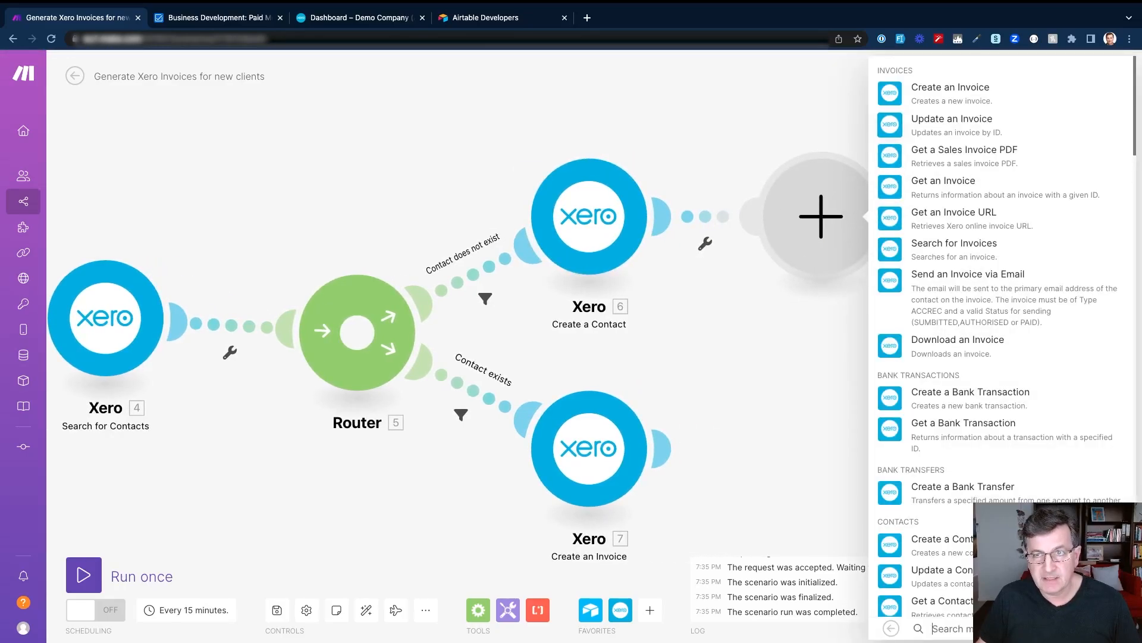
pyautogui.press('Escape')
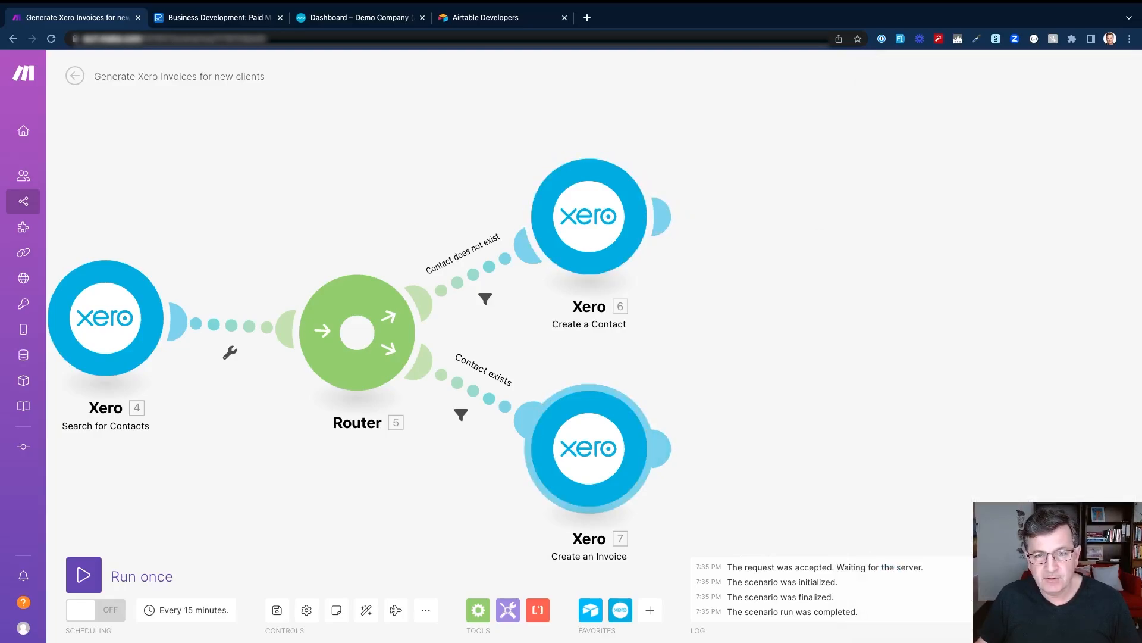
# Clone the Create an Invoice module and connect the copy after the Create a Contact module
pyautogui.rightClick(594, 454)
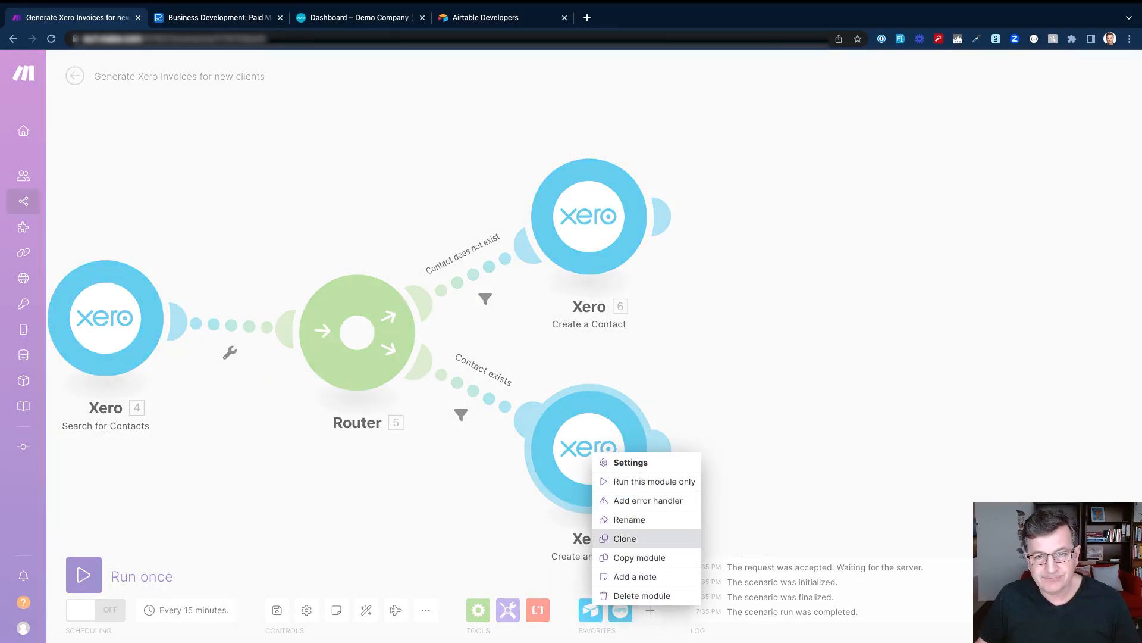
pyautogui.click(622, 538)
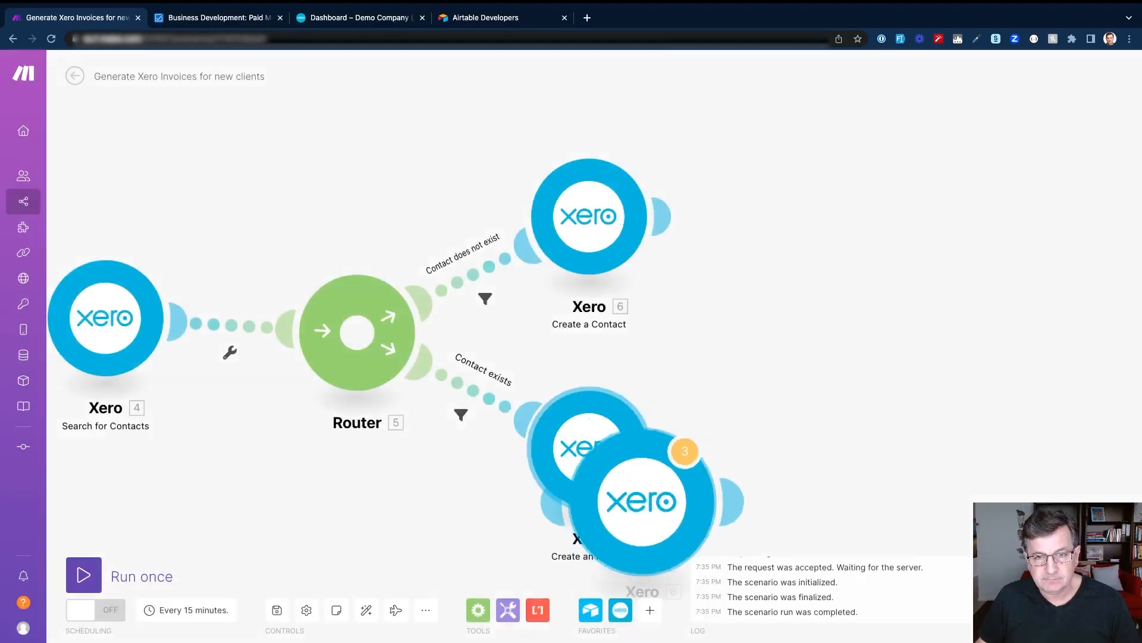
pyautogui.moveTo(667, 487)
pyautogui.mouseDown()
pyautogui.moveTo(790, 194)
pyautogui.moveTo(830, 218)
pyautogui.mouseUp()
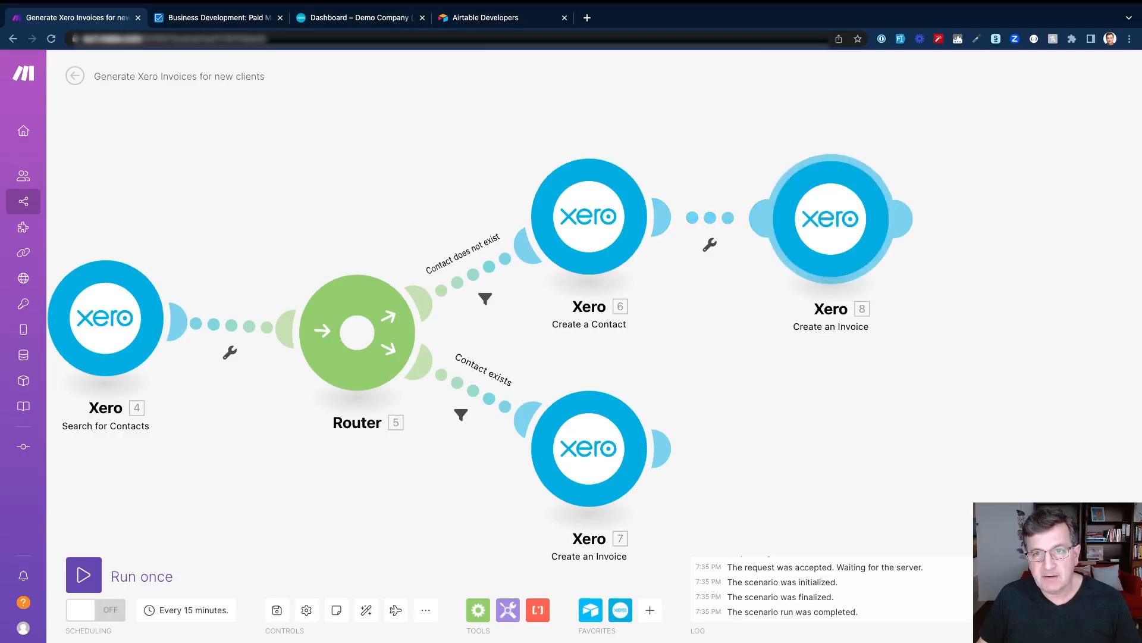
# Replace the cloned invoice module's Contact ID mapping with the Contact ID from the Create a Contact module
pyautogui.click(830, 219)
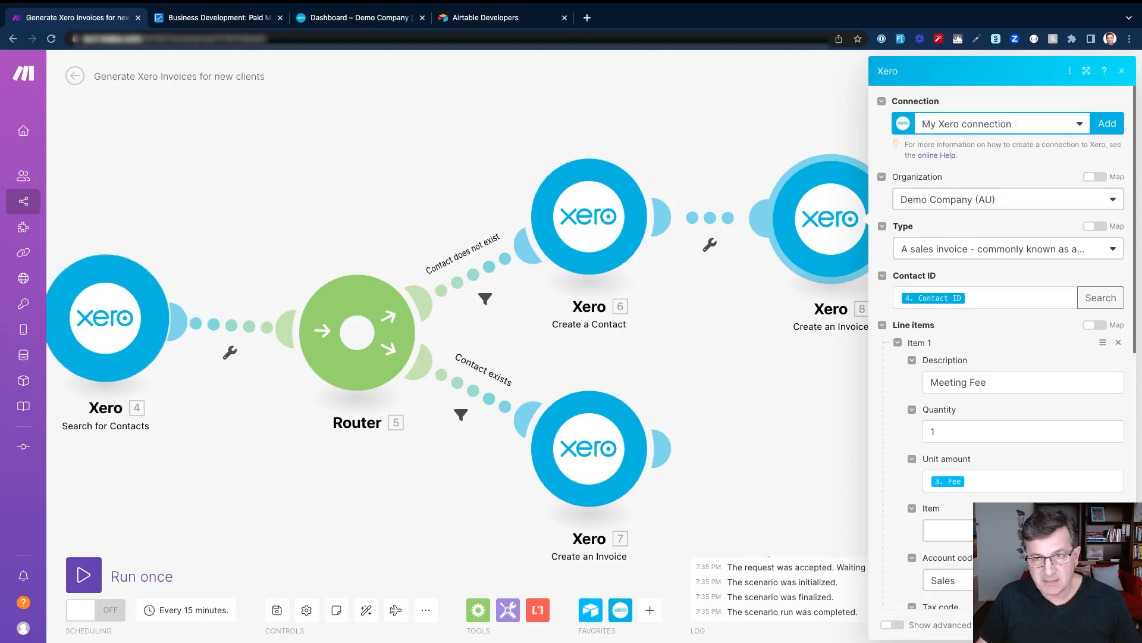
pyautogui.moveTo(933, 298)
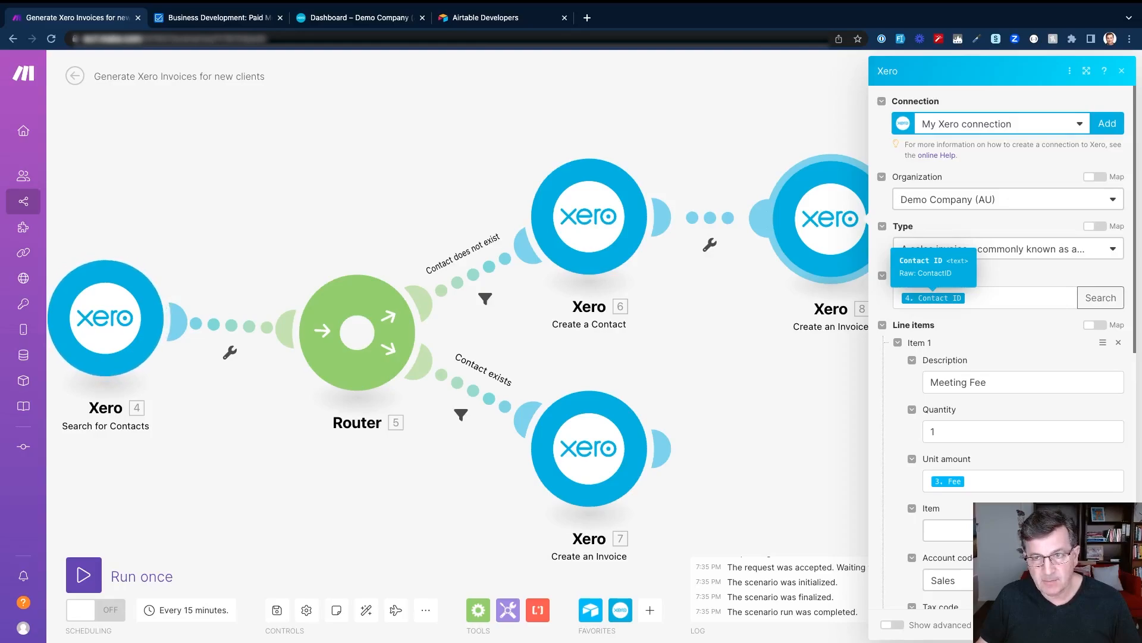
pyautogui.click(1005, 298)
pyautogui.press('BackSpace')
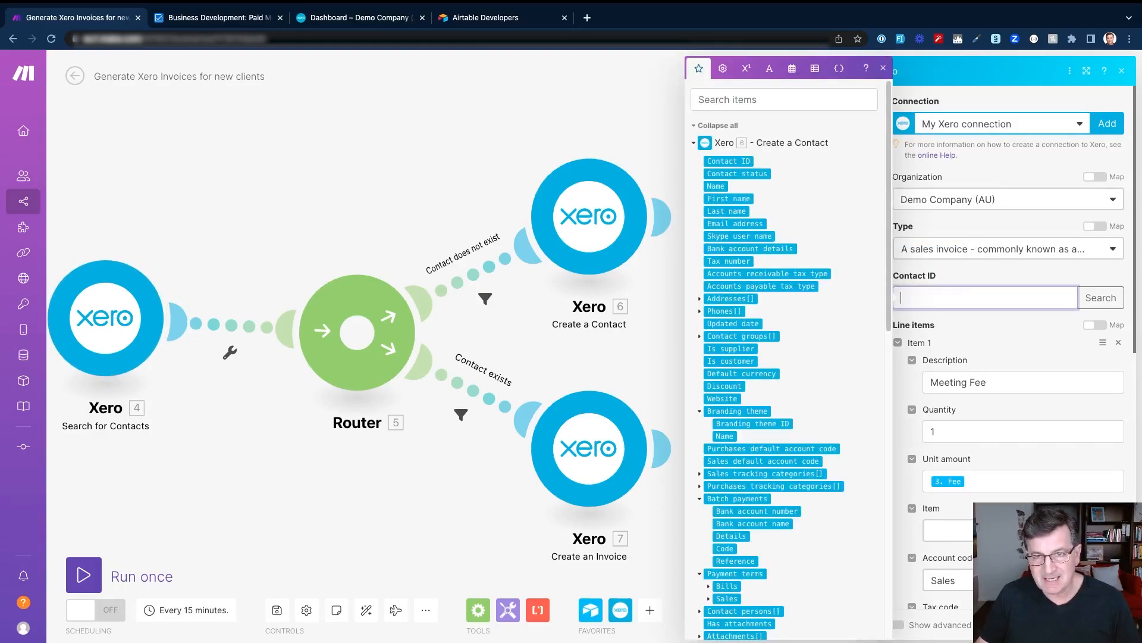
pyautogui.click(728, 162)
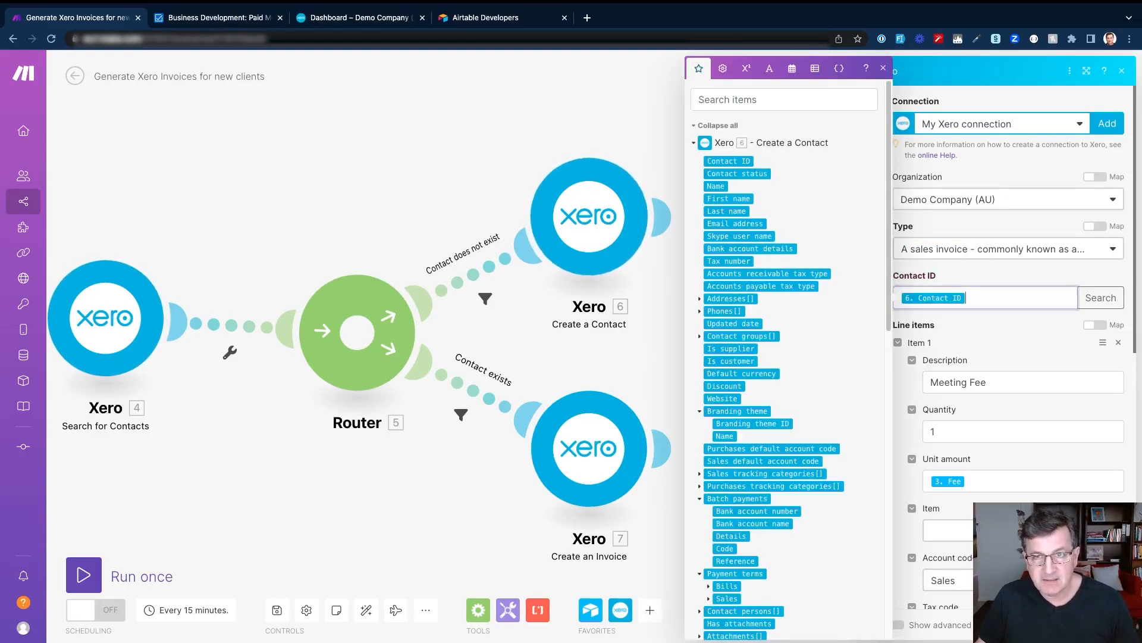
pyautogui.click(1005, 325)
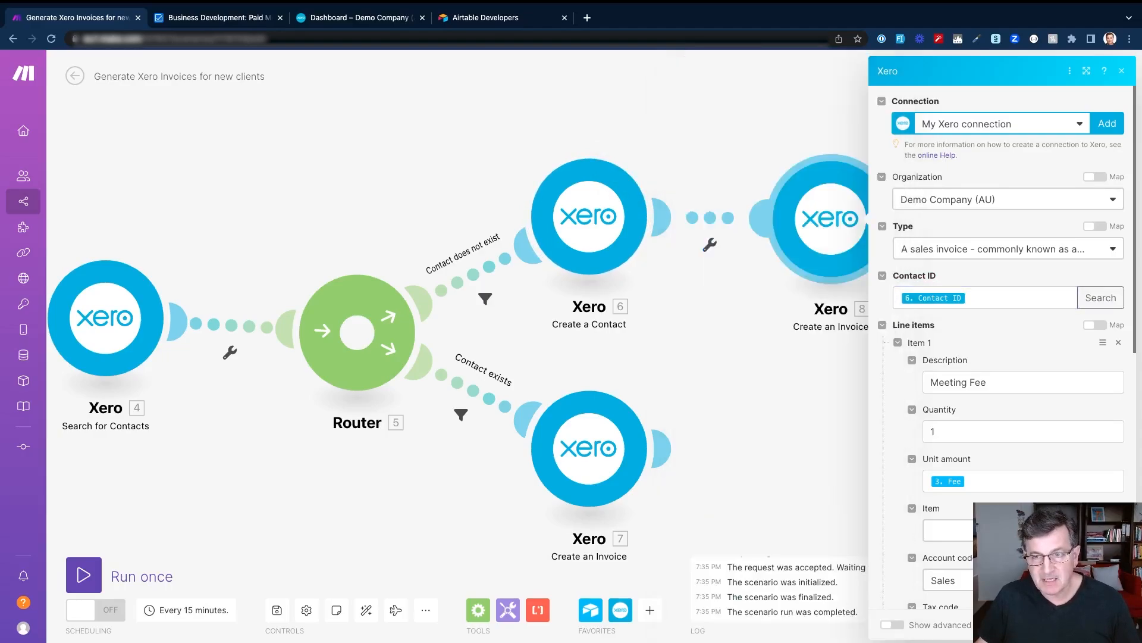
# Check the cloned Create an Invoice module's remaining line item settings and save the module
pyautogui.scroll(-5, 1006, 357)
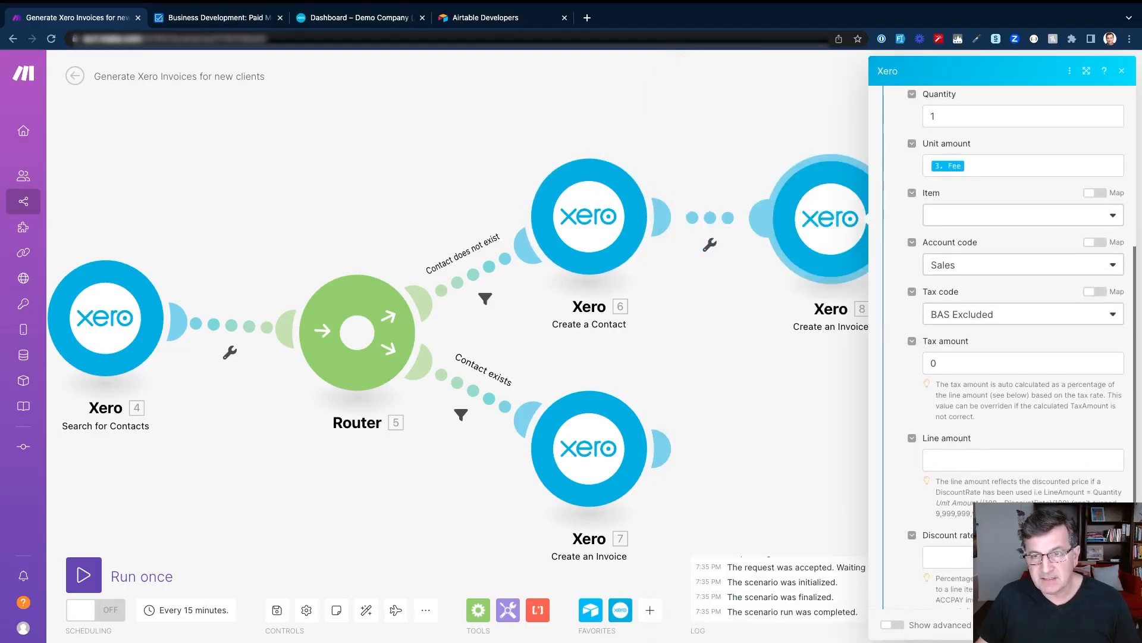
pyautogui.scroll(-2, 1006, 357)
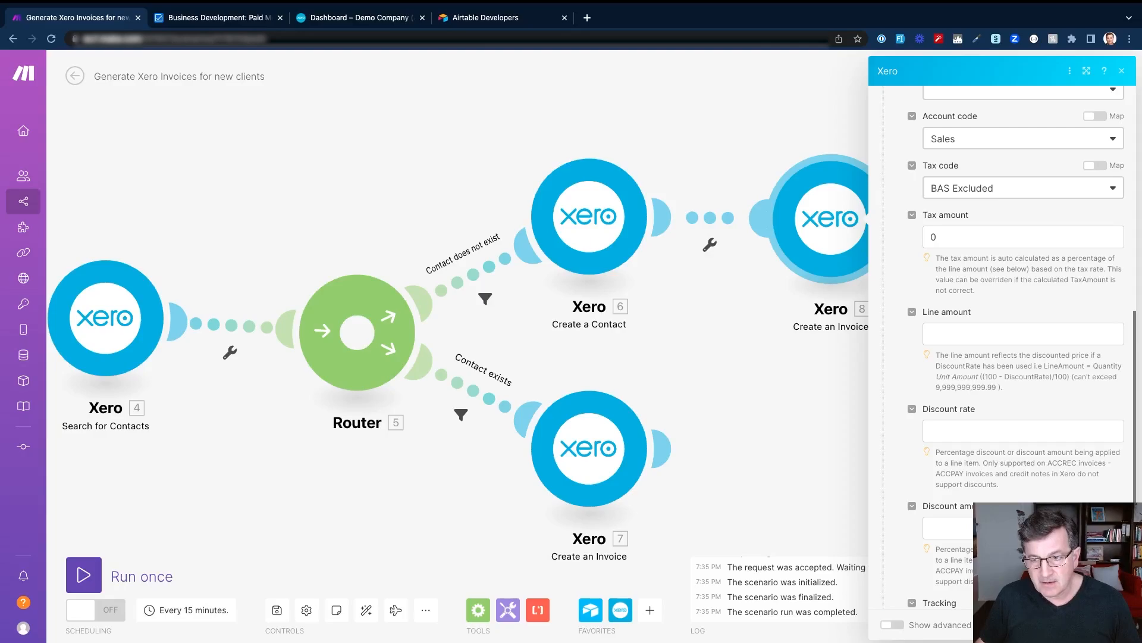
pyautogui.click(1108, 624)
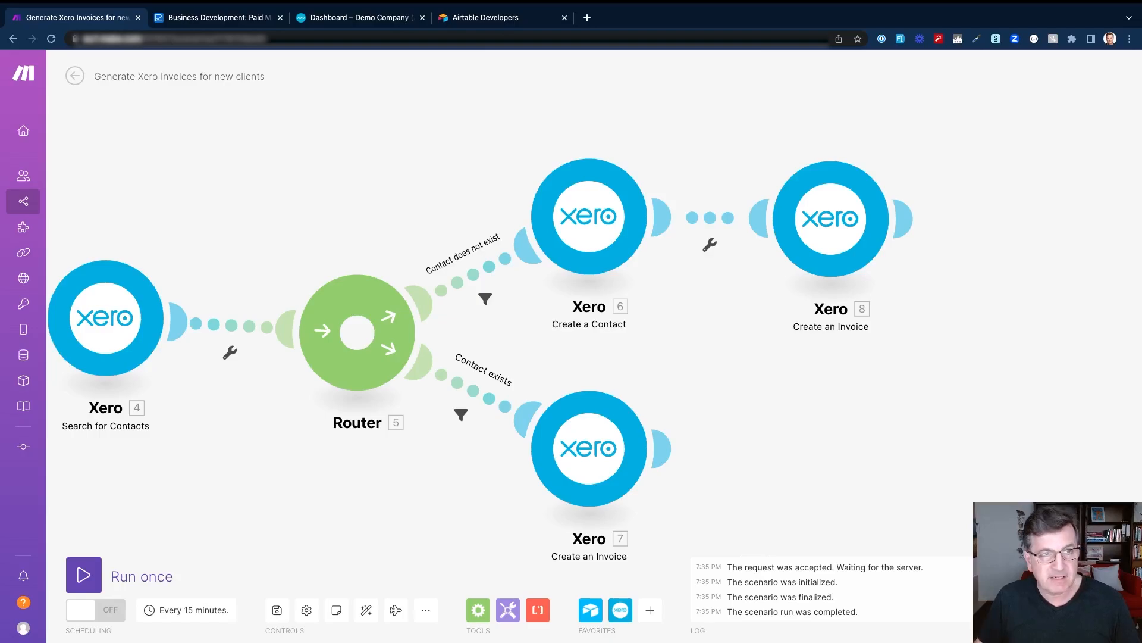
# In Airtable's Paid Meetings table, add a pink INVOICED option to the Ok to invoice single select field and save the field
pyautogui.click(223, 17)
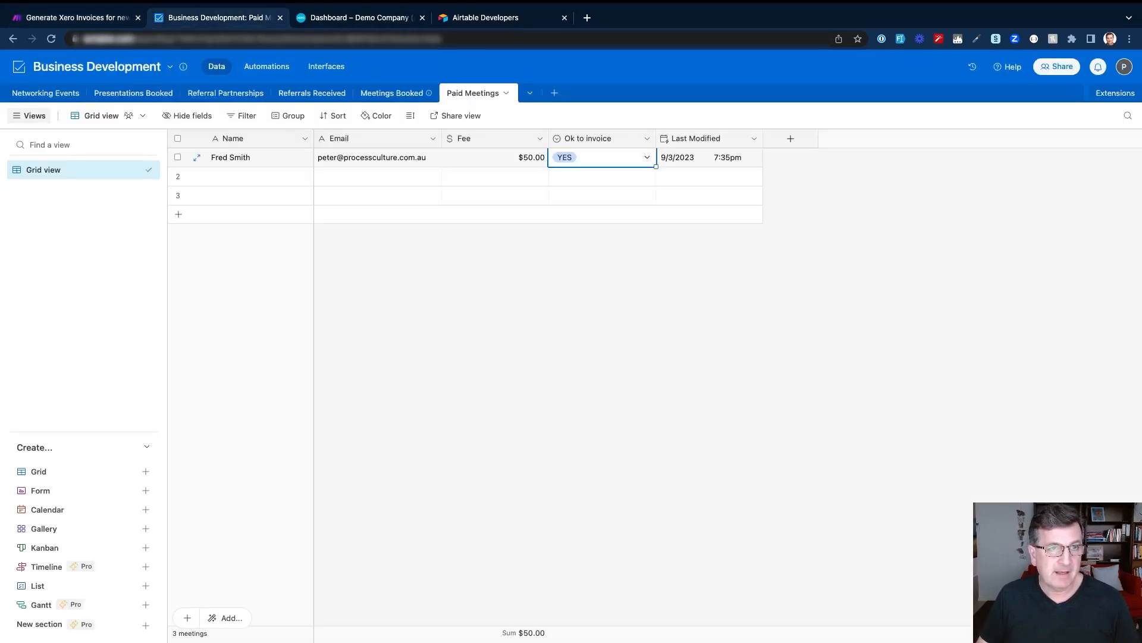
pyautogui.click(535, 292)
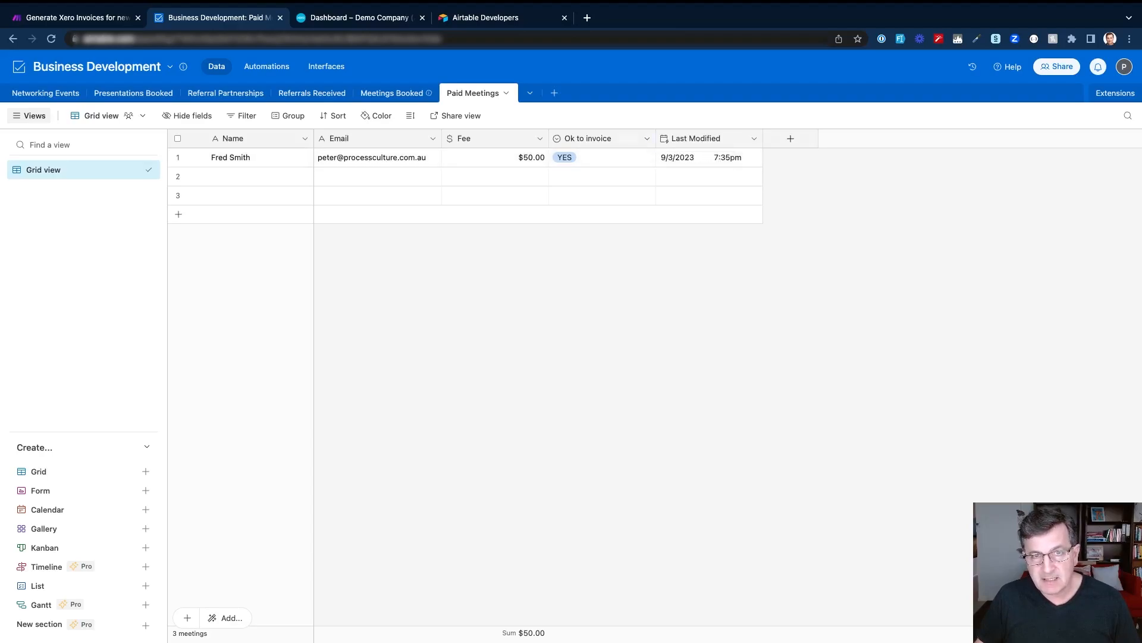
pyautogui.click(647, 139)
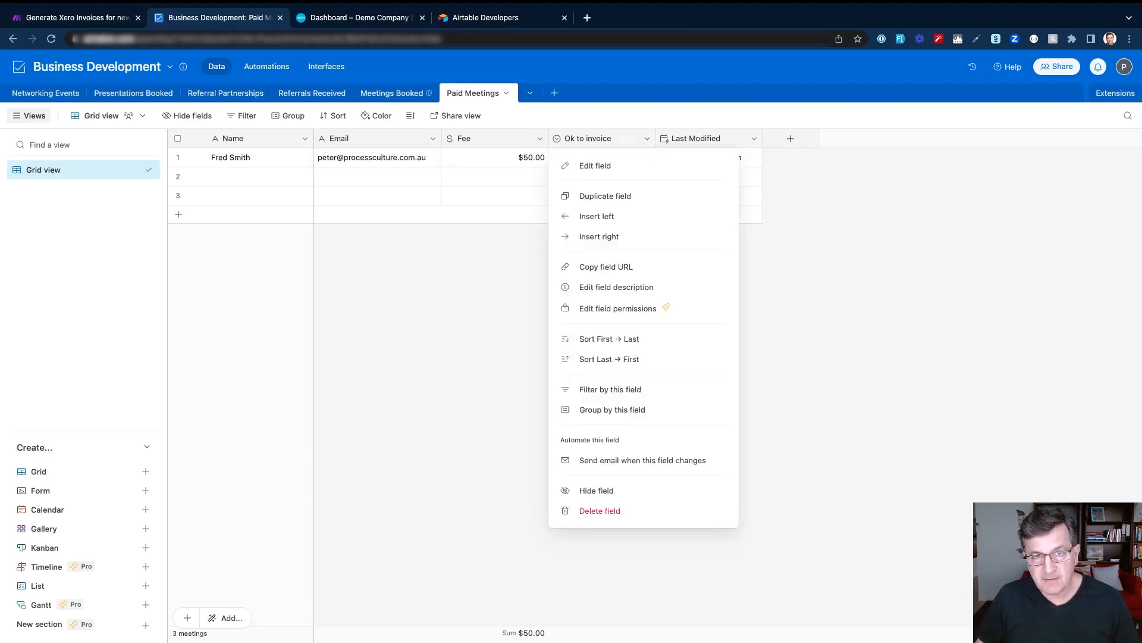
pyautogui.click(595, 166)
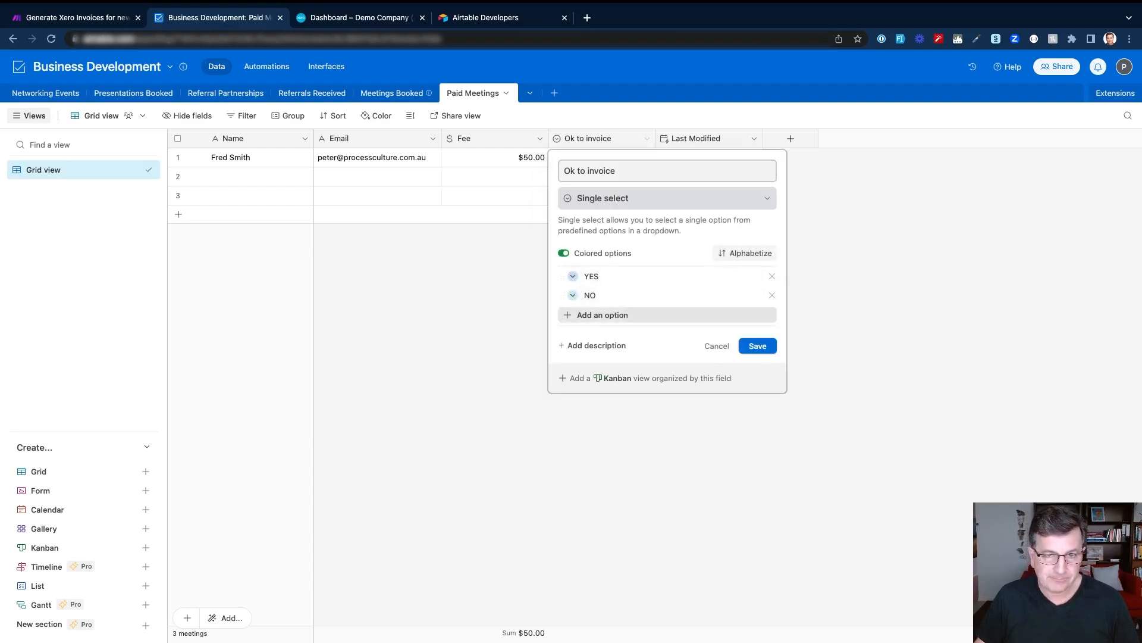
pyautogui.click(602, 315)
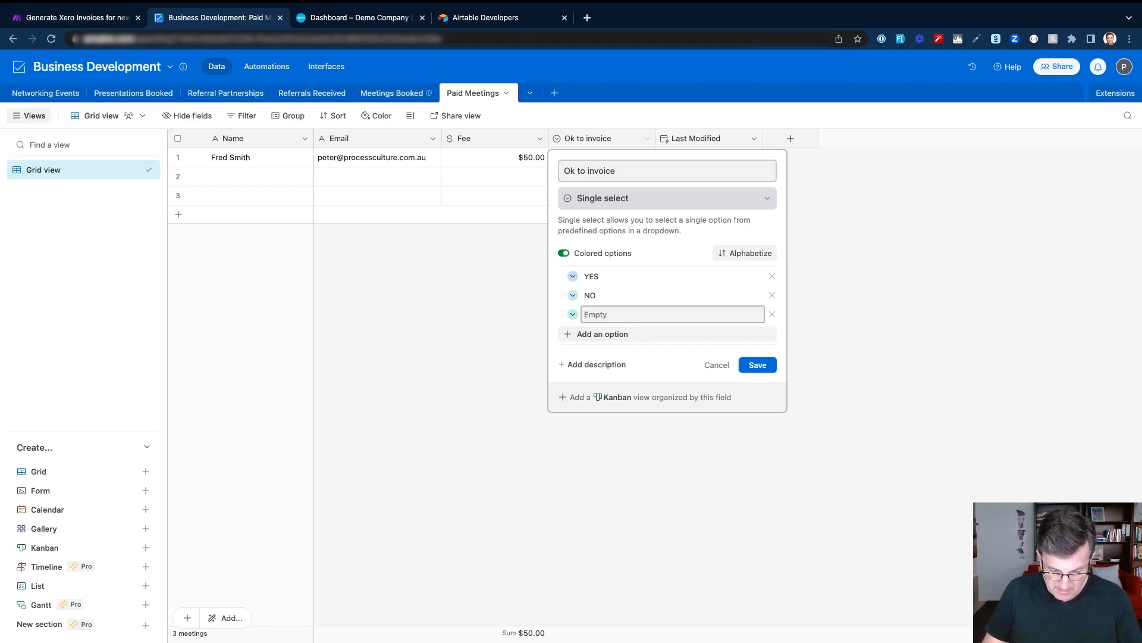
pyautogui.write('INVOICED')
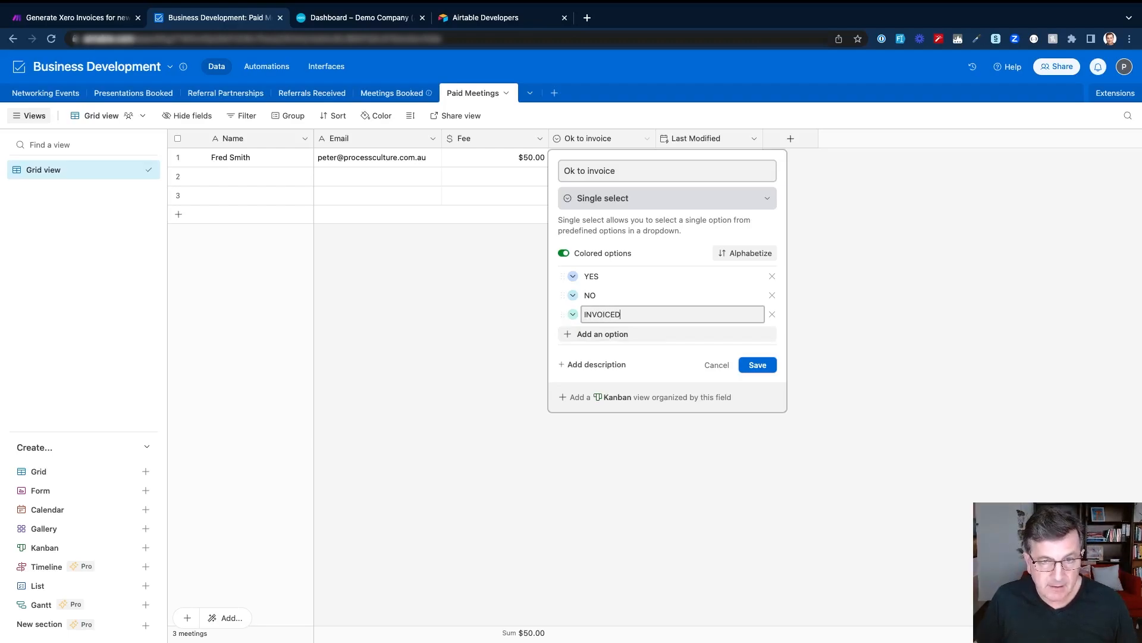
pyautogui.click(573, 315)
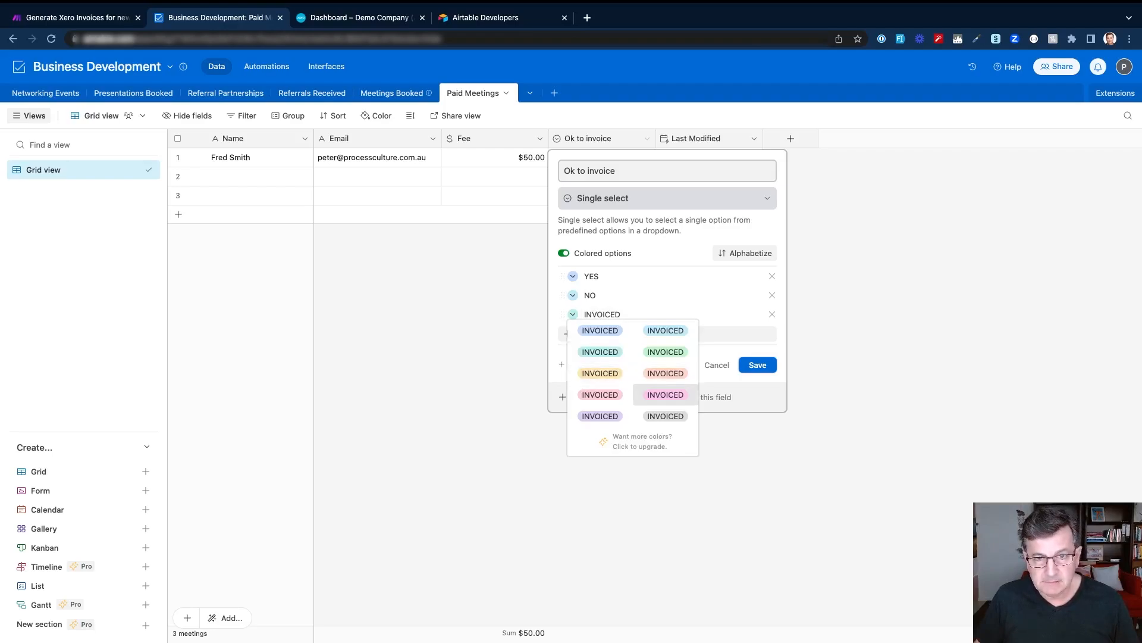
pyautogui.click(665, 395)
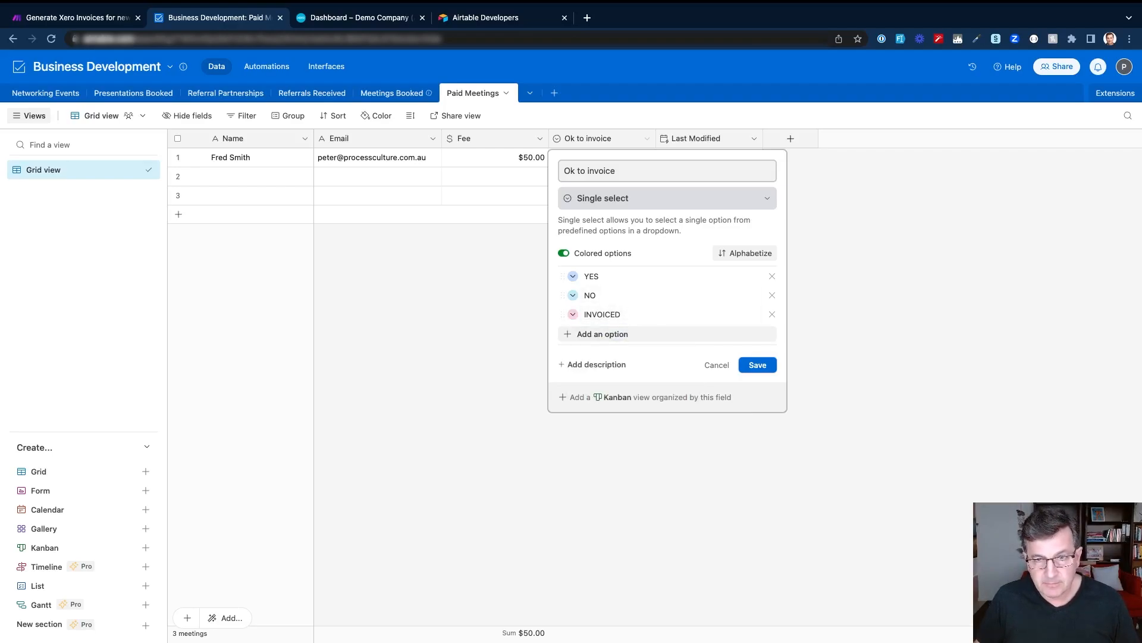
pyautogui.click(758, 365)
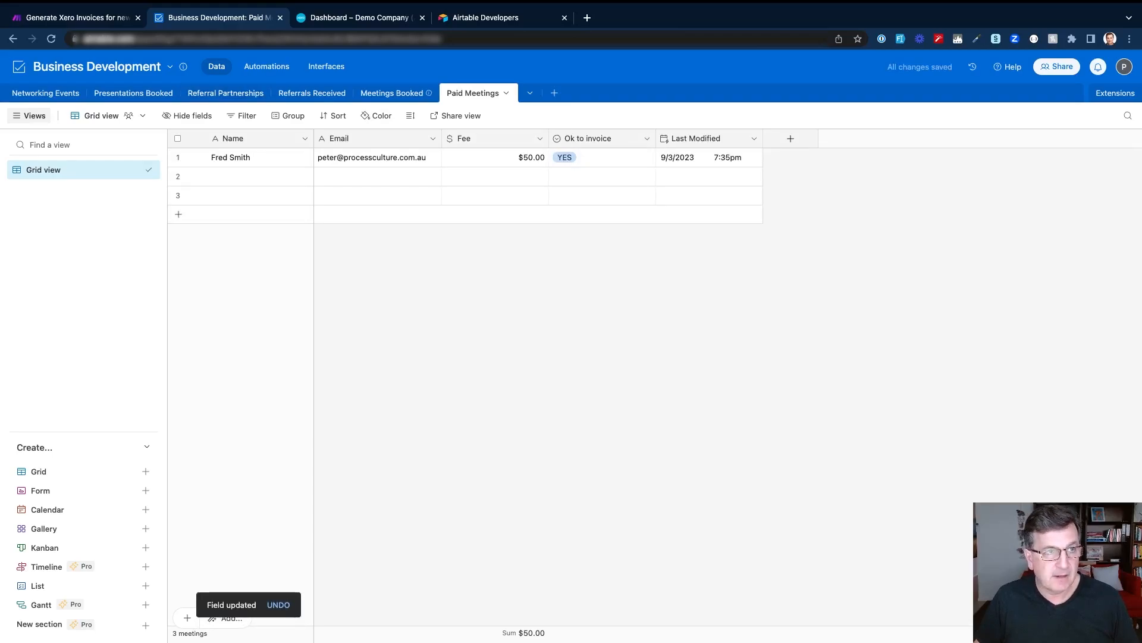
# Back in Make, add an Airtable Update a Record module after the cloned invoice module, using base Business Development and table Paid Meetings
pyautogui.click(86, 17)
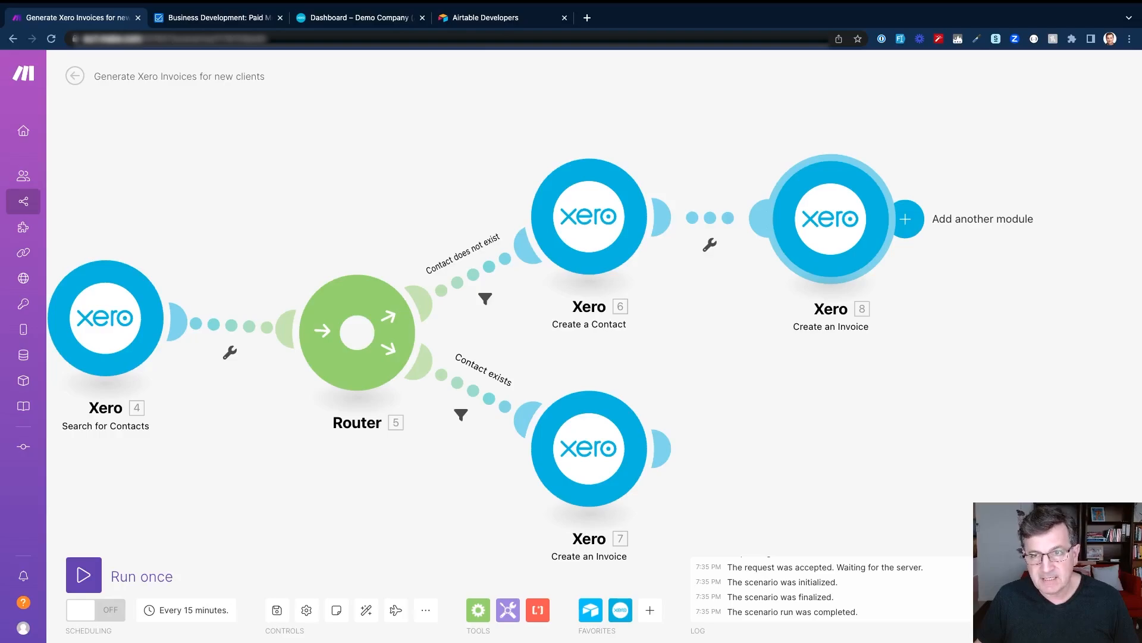
pyautogui.click(905, 219)
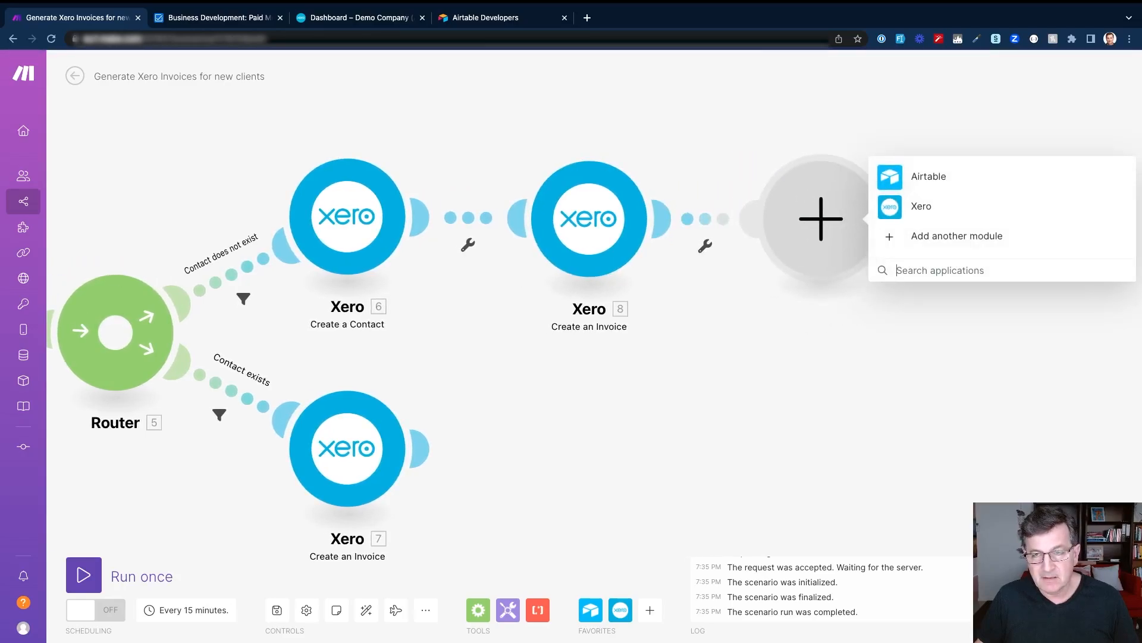
pyautogui.click(928, 177)
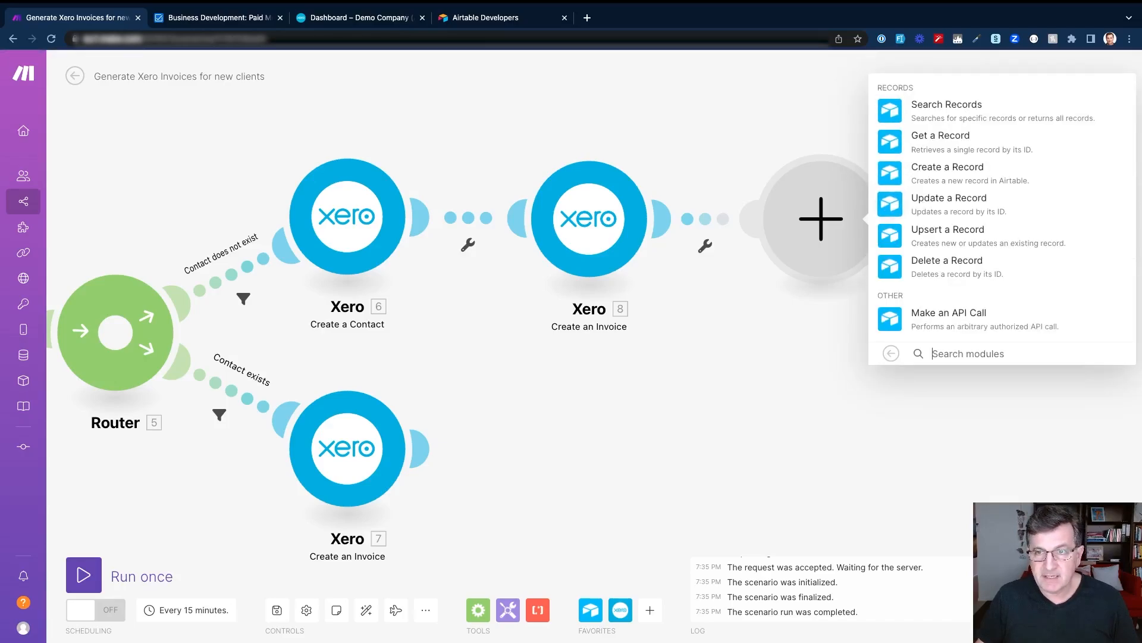
pyautogui.click(949, 204)
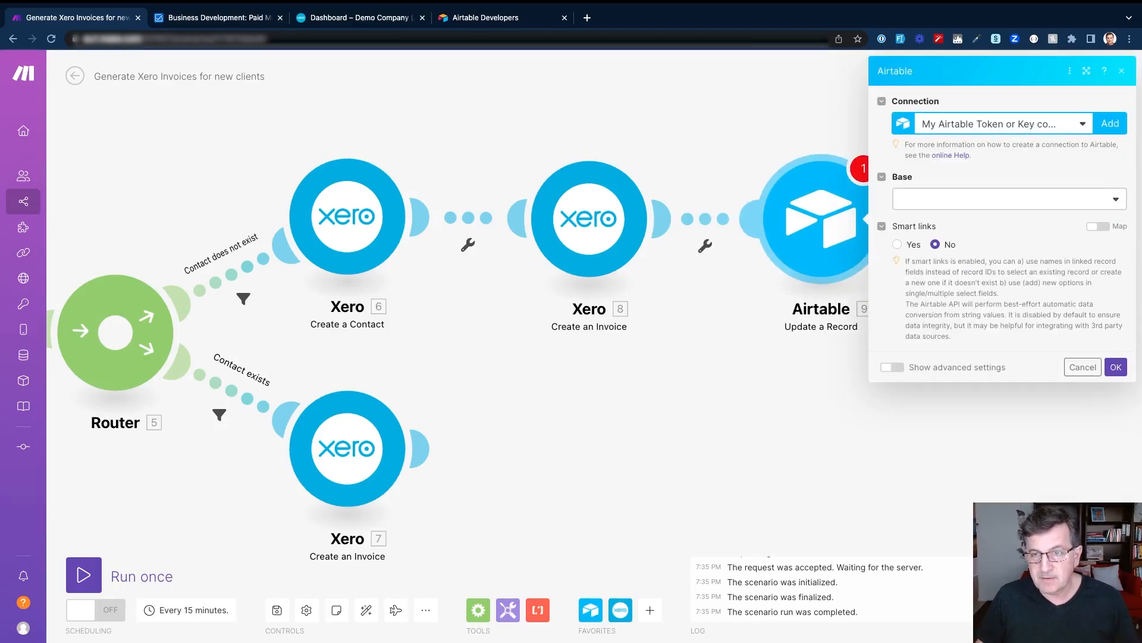
pyautogui.click(1010, 199)
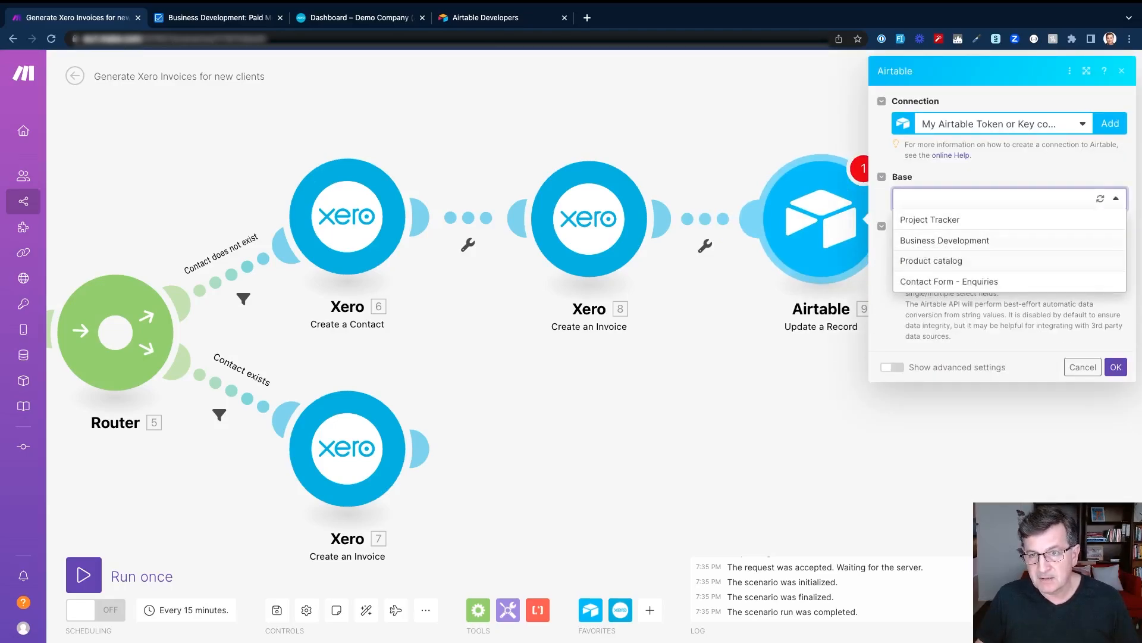
pyautogui.click(945, 240)
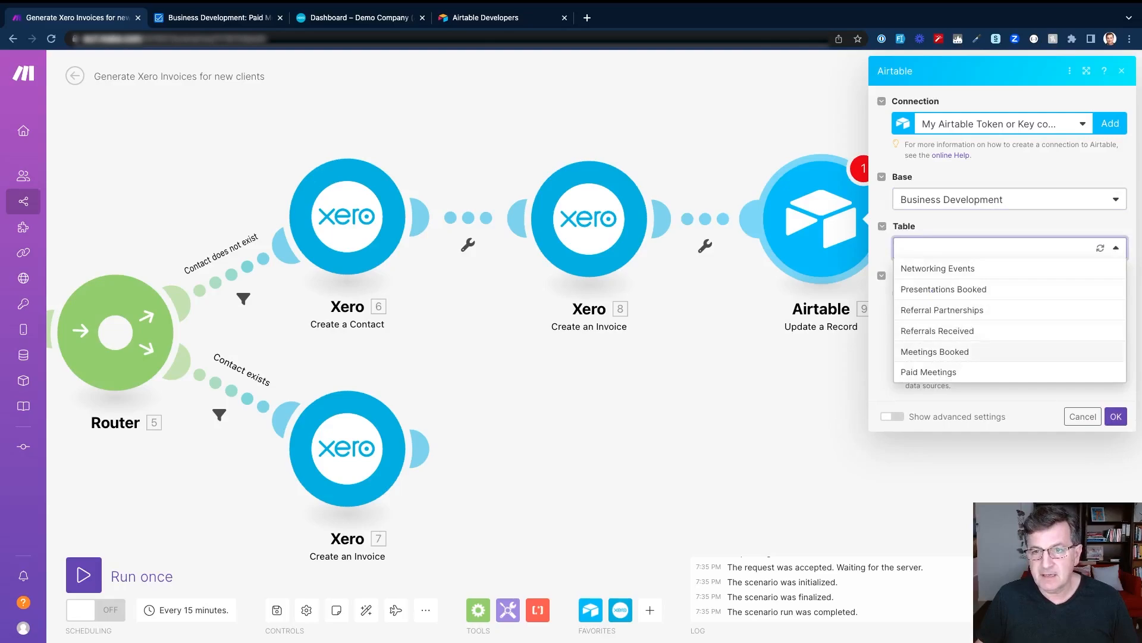
pyautogui.click(929, 373)
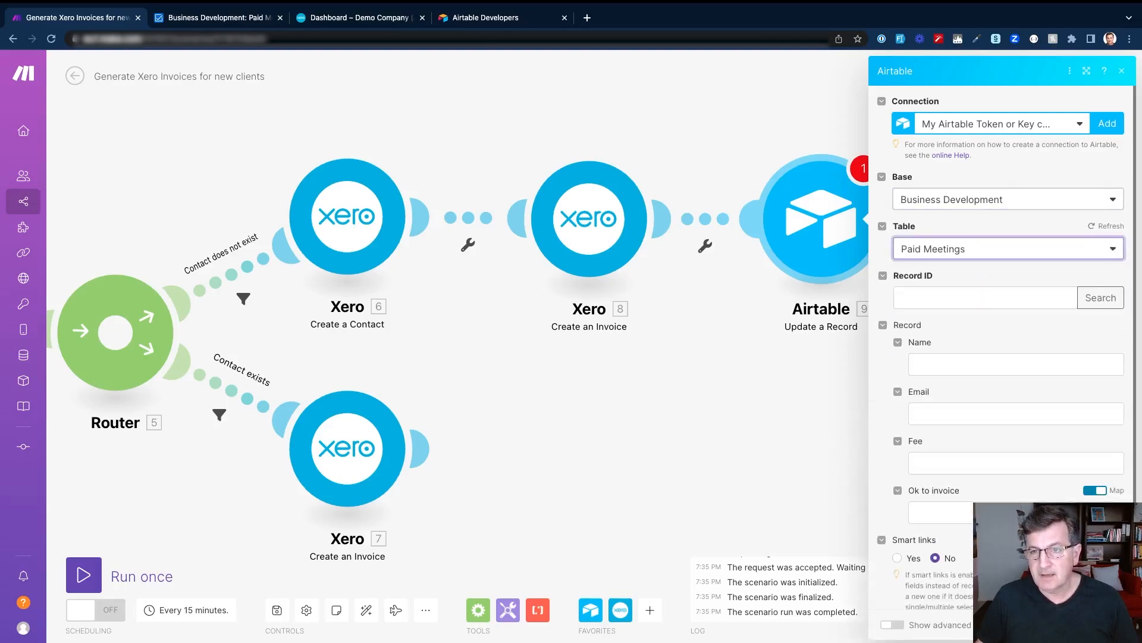
# Map the Update a Record module's Record ID to the ID from the Airtable Watch Records module
pyautogui.click(985, 298)
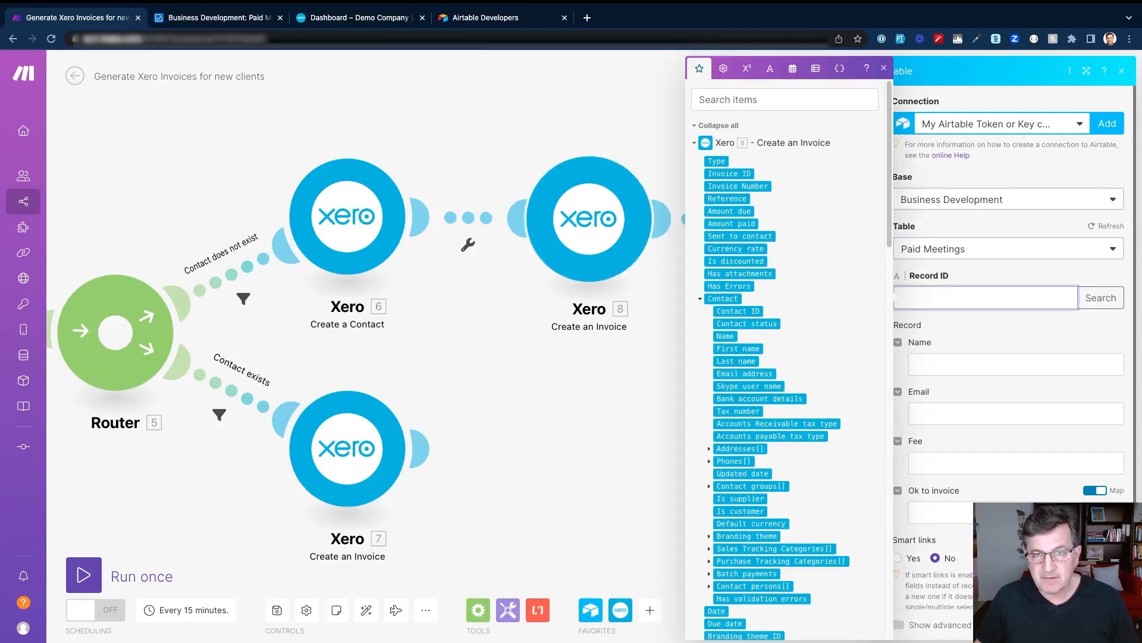
pyautogui.click(694, 143)
pyautogui.click(694, 162)
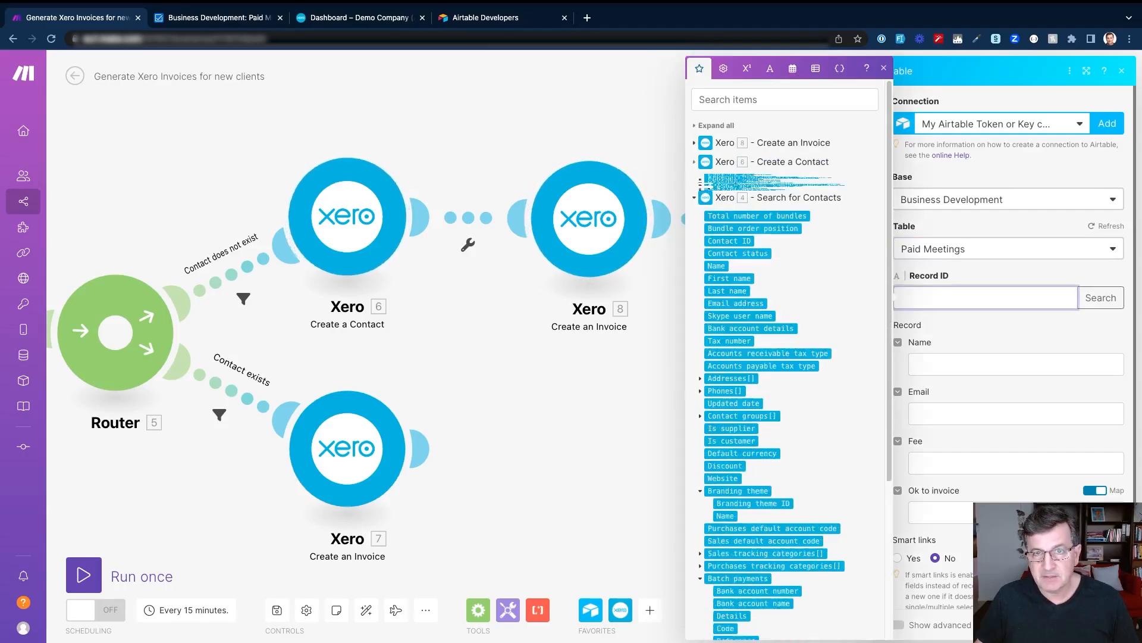
pyautogui.click(695, 181)
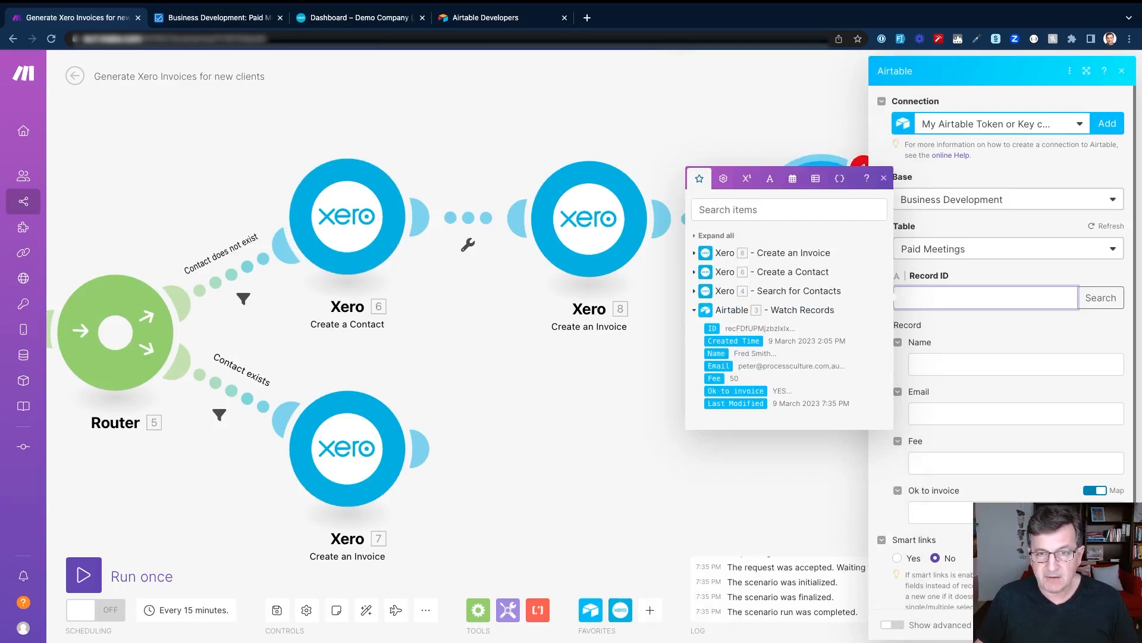
pyautogui.click(712, 328)
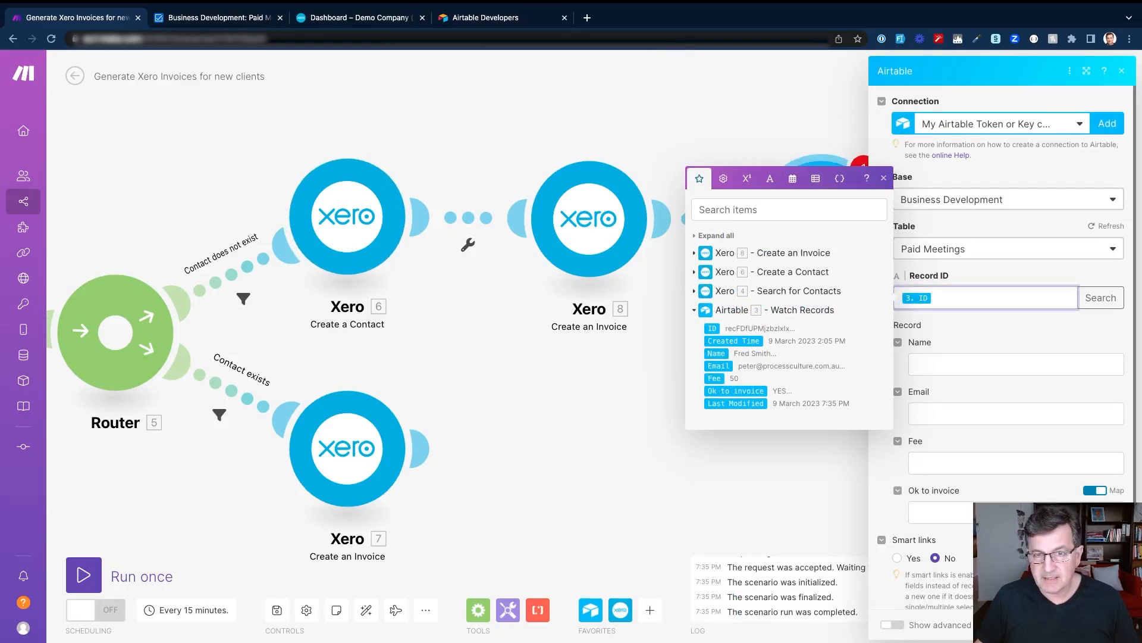
pyautogui.click(884, 178)
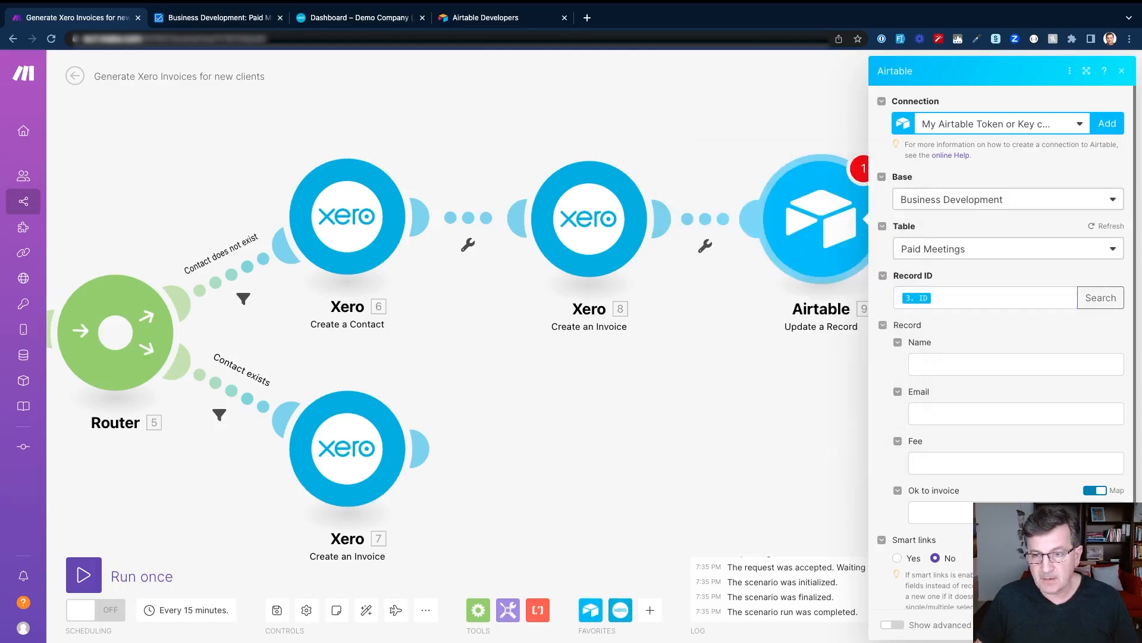
# Set the module's Ok to invoice value to INVOICED, leave the other record fields empty and save the module
pyautogui.click(999, 512)
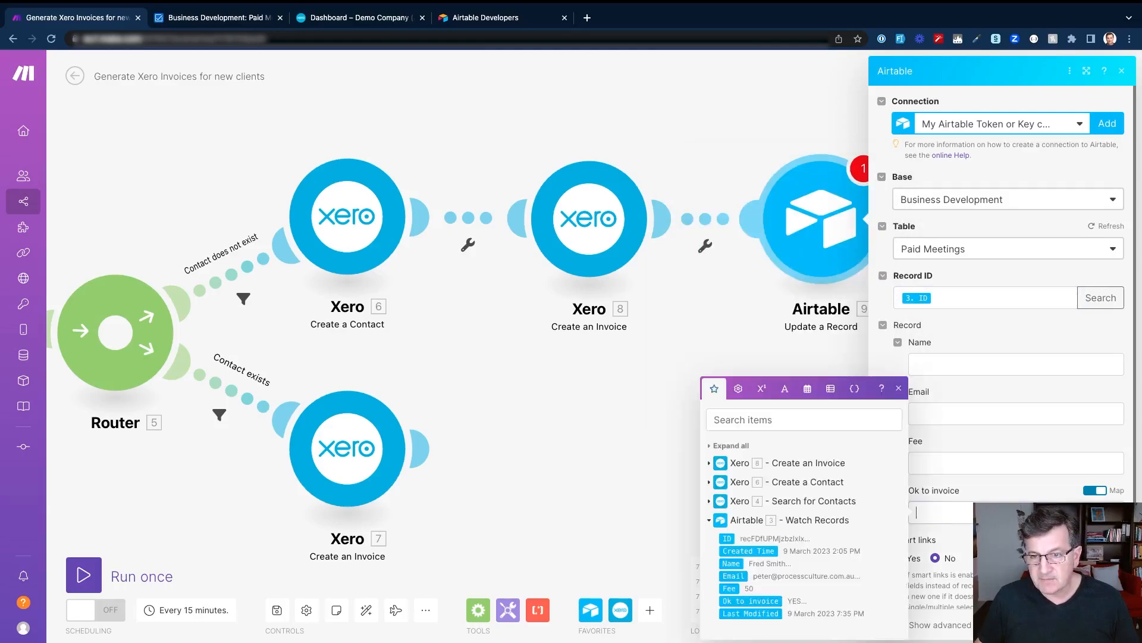
pyautogui.click(988, 481)
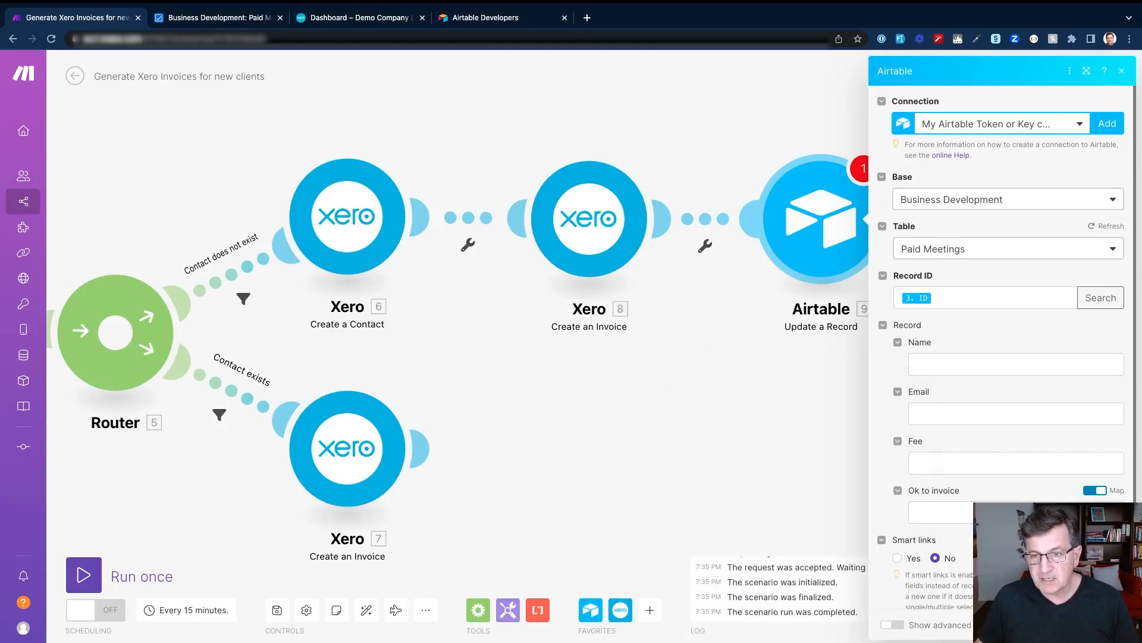
pyautogui.click(941, 513)
pyautogui.write('INV')
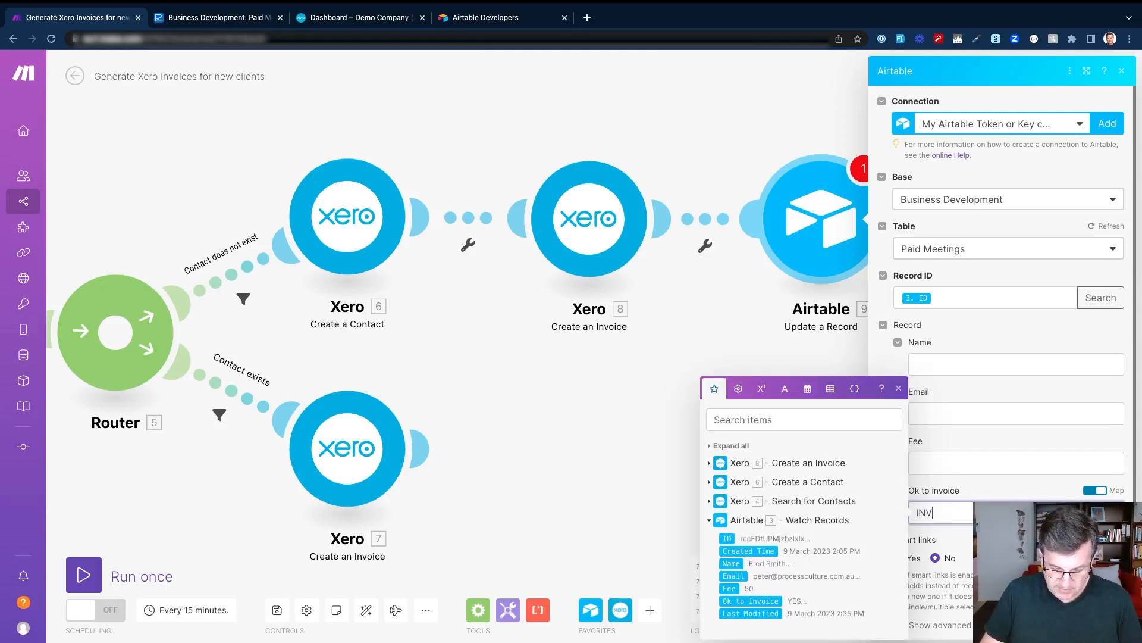
pyautogui.write('OICED')
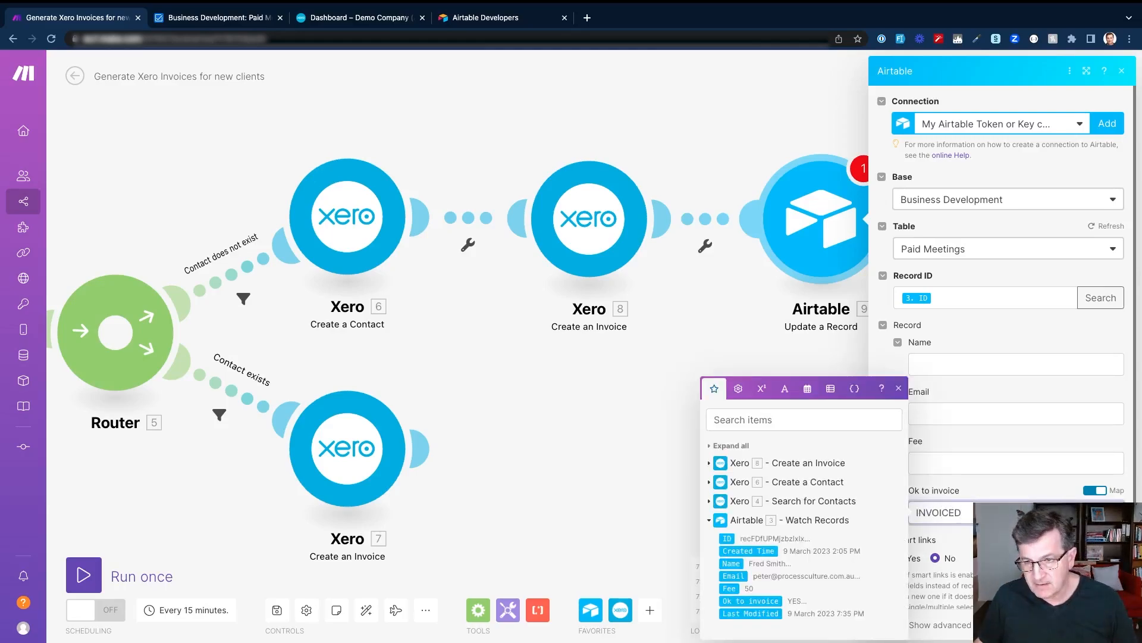
pyautogui.press('Escape')
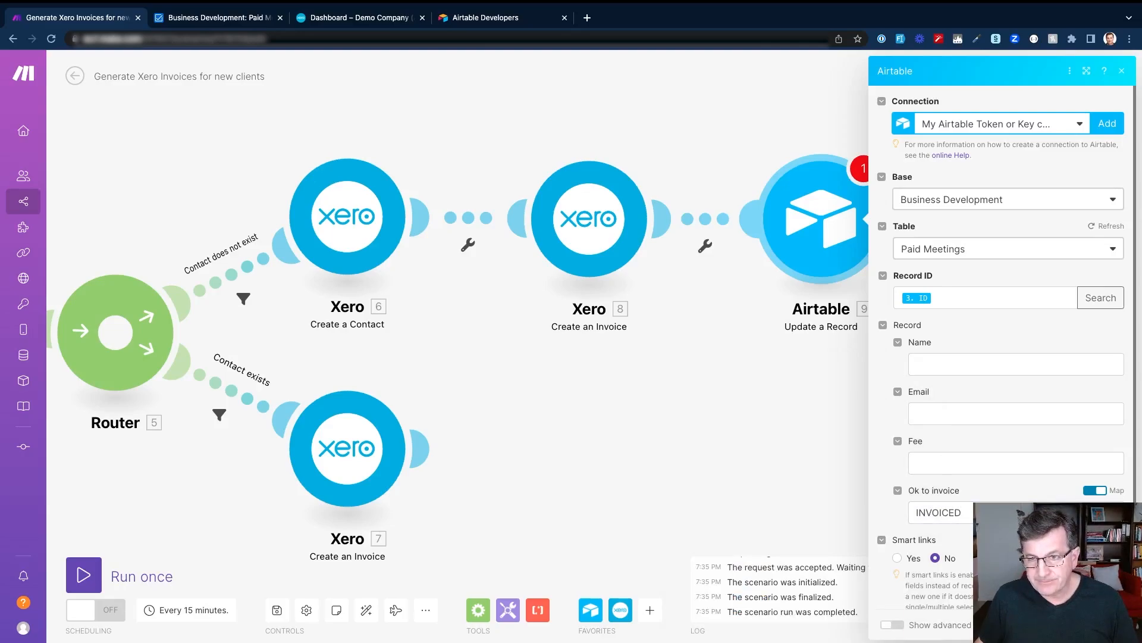
pyautogui.click(1109, 625)
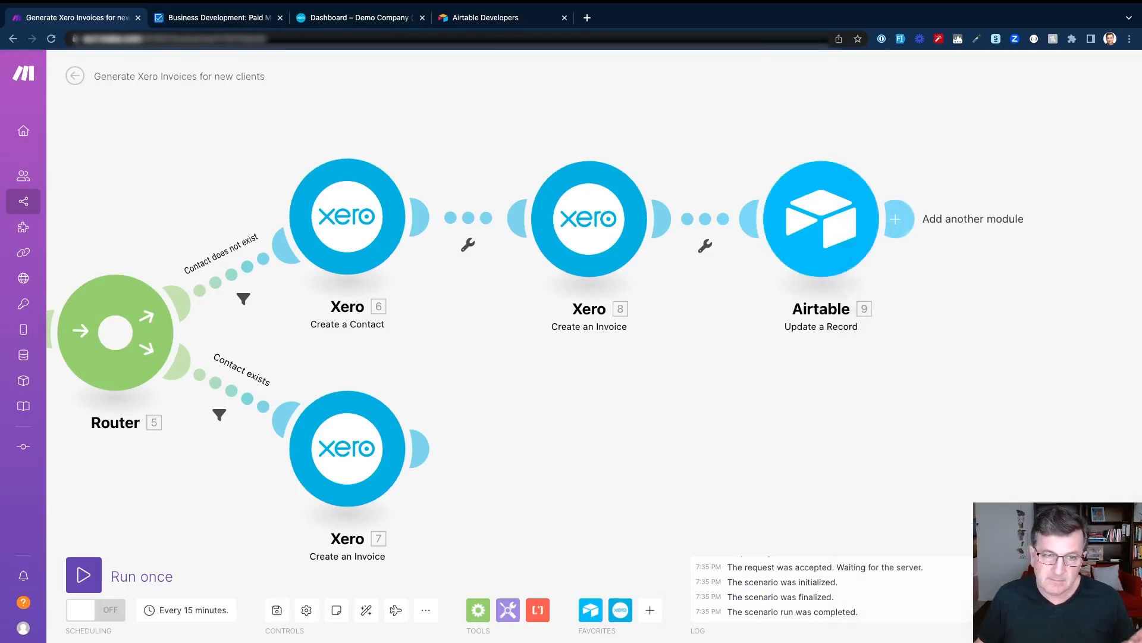
# Clone the Update a Record module, connect the copy after Create an Invoice on the Contact exists route and confirm its settings
pyautogui.rightClick(813, 222)
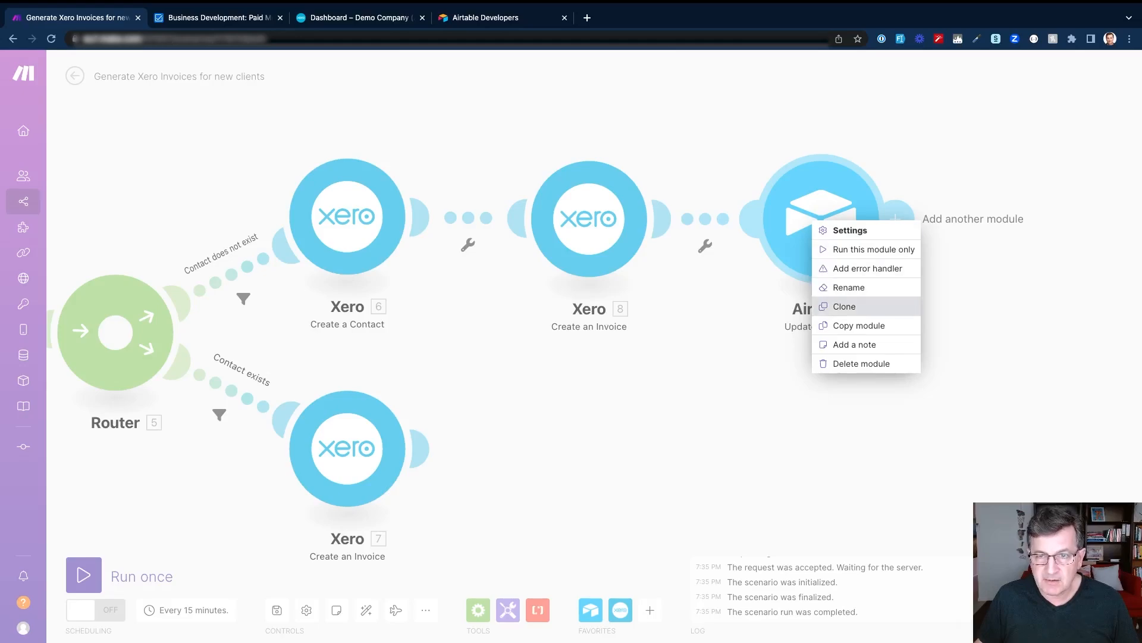
pyautogui.click(845, 306)
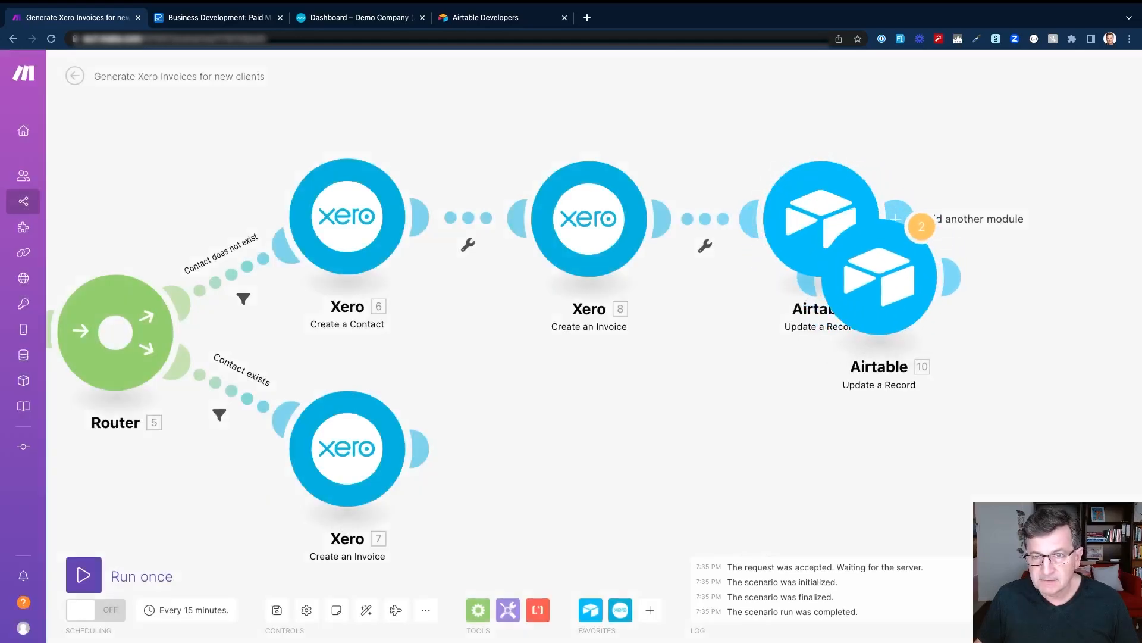
pyautogui.moveTo(701, 390); pyautogui.dragTo(567, 446)
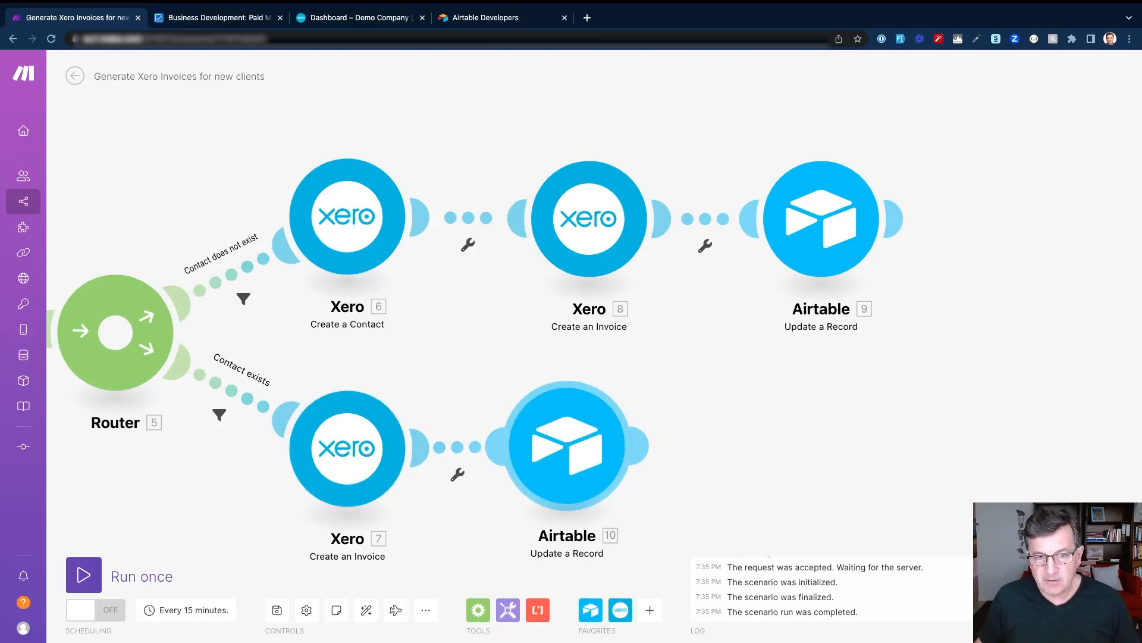
pyautogui.click(567, 446)
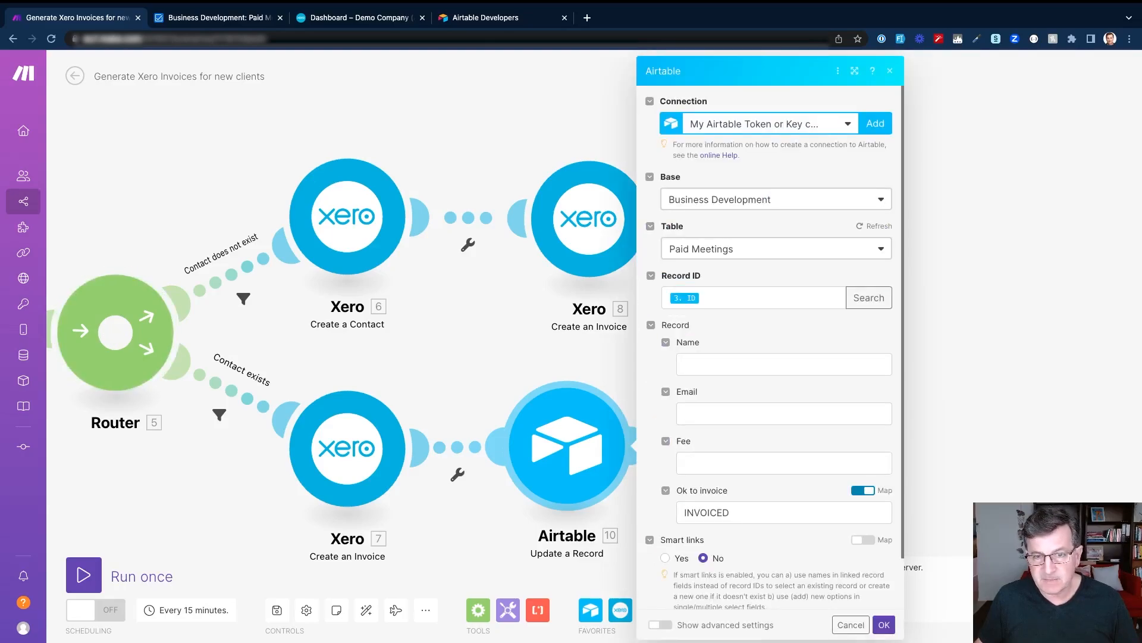
pyautogui.click(884, 624)
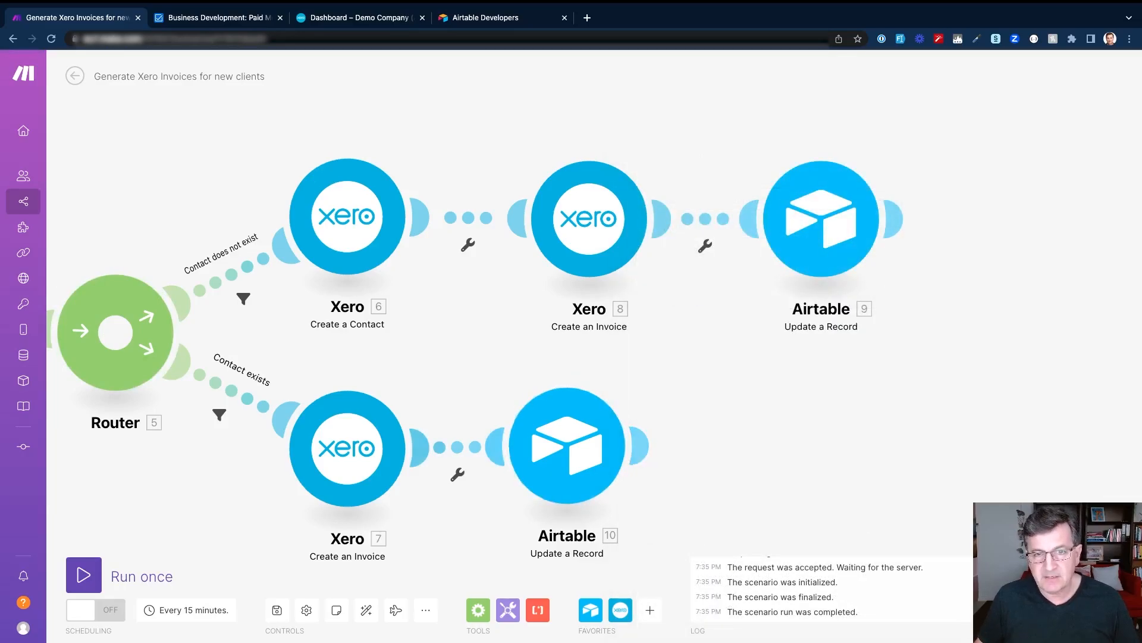
pyautogui.scroll(-8, 793, 369)
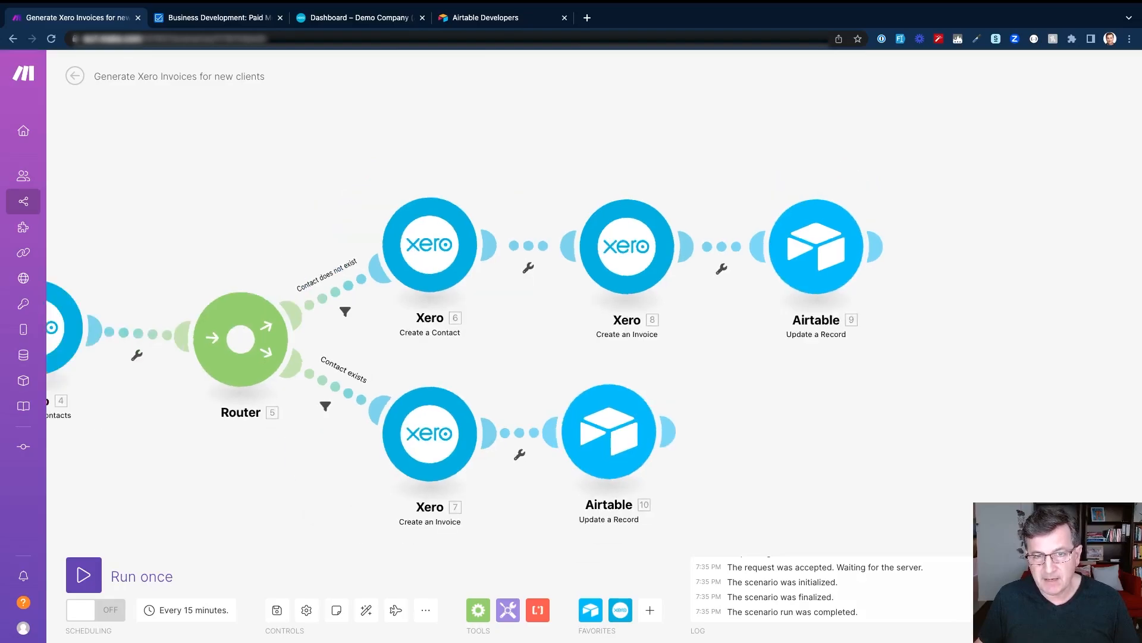
pyautogui.scroll(2, 511, 281)
pyautogui.scroll(2, 516, 276)
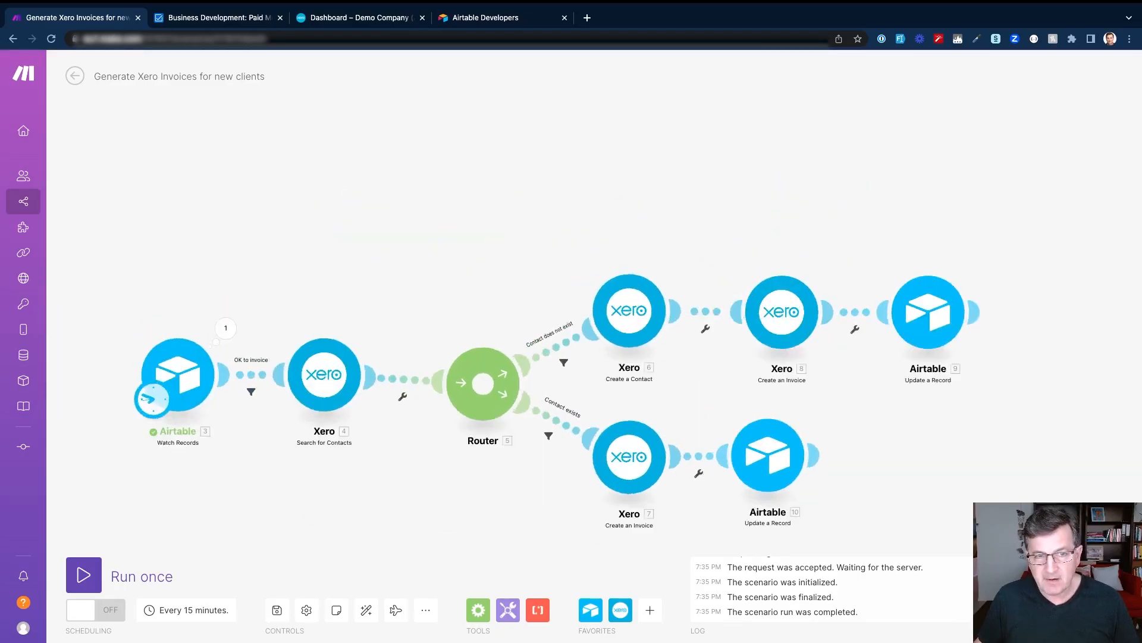
pyautogui.moveTo(515, 276); pyautogui.dragTo(552, 185)
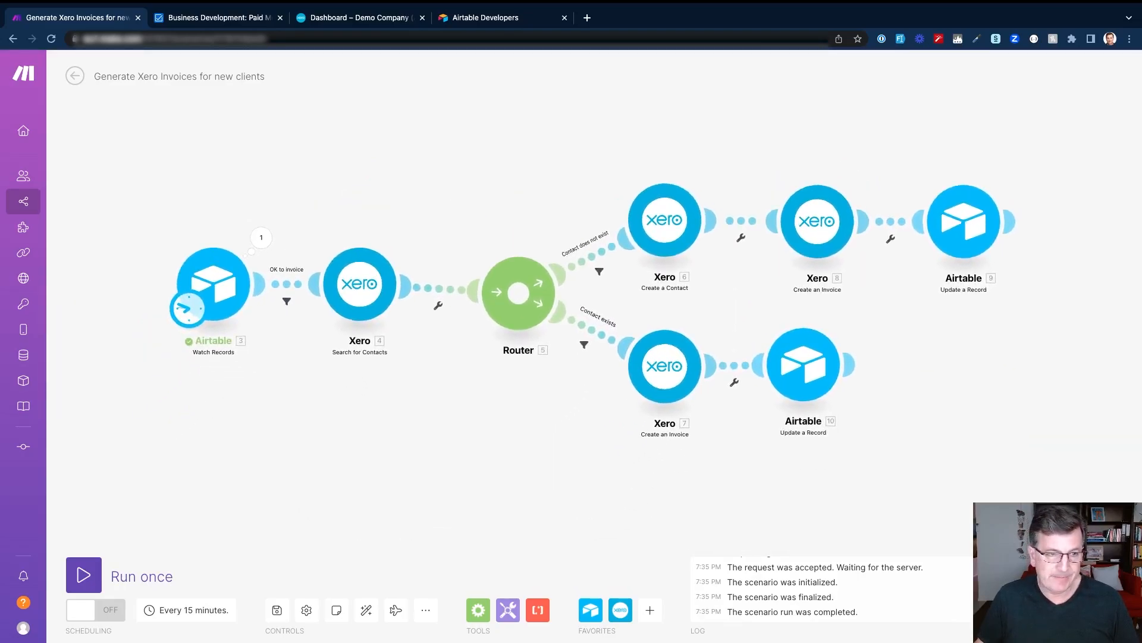
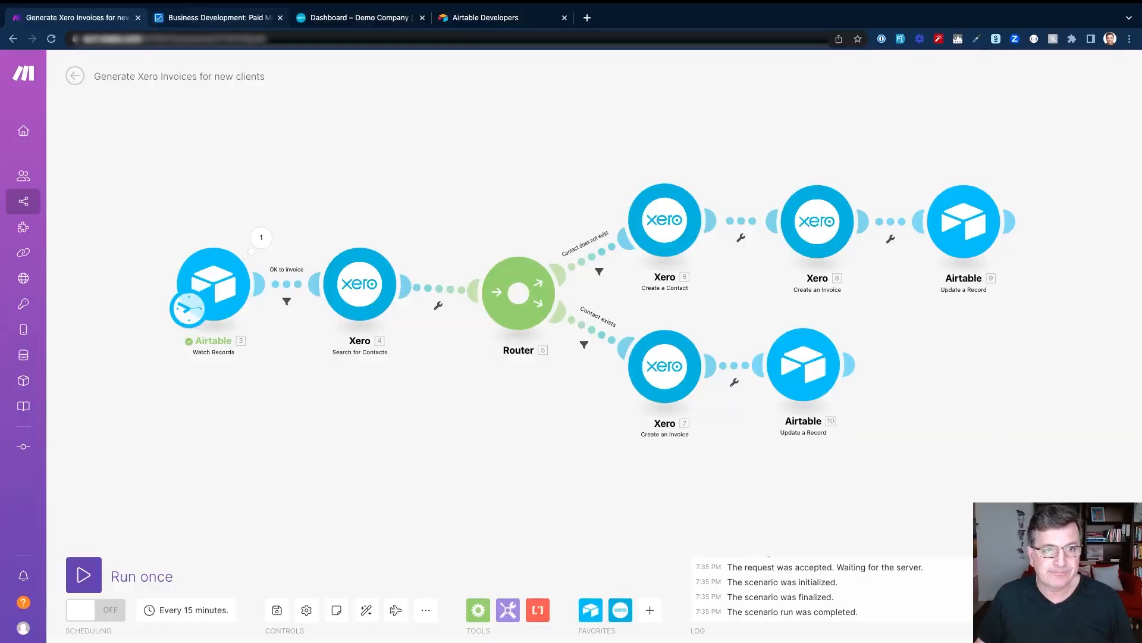
# Switch to Airtable and set Ok to invoice to NO for the first record in the Paid Meetings table
pyautogui.click(218, 18)
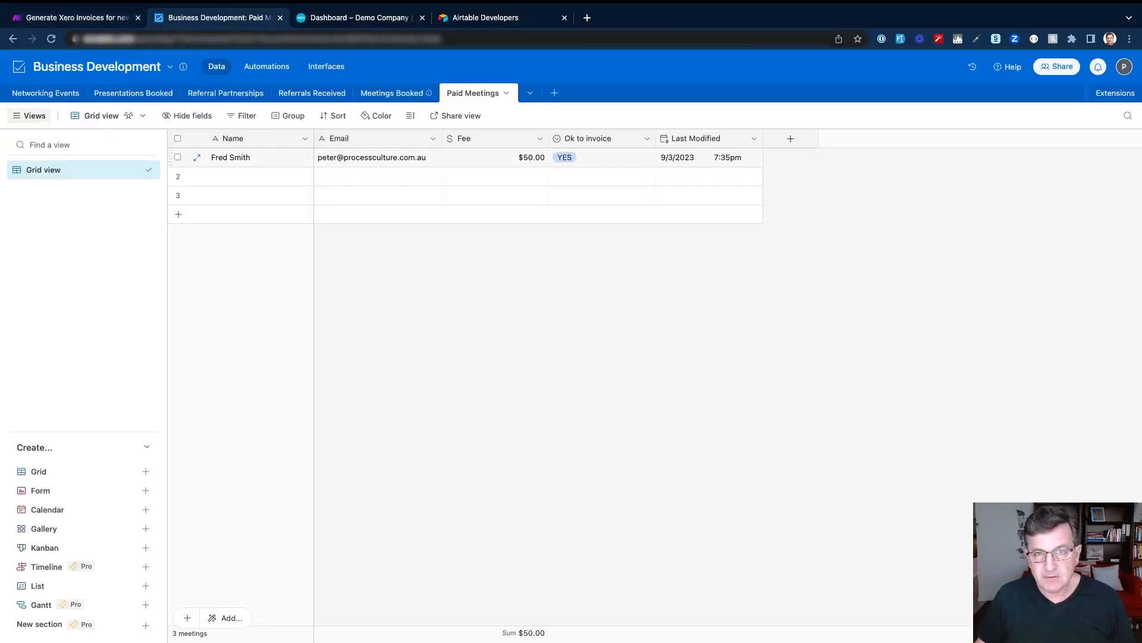
pyautogui.click(607, 158)
pyautogui.click(647, 157)
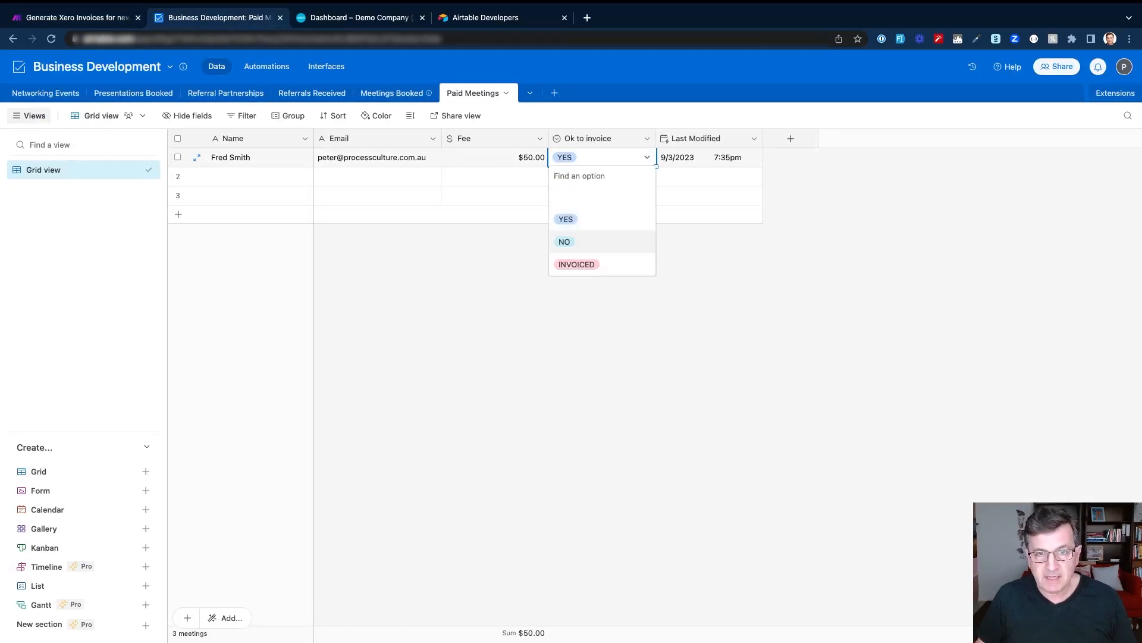
pyautogui.press('Return')
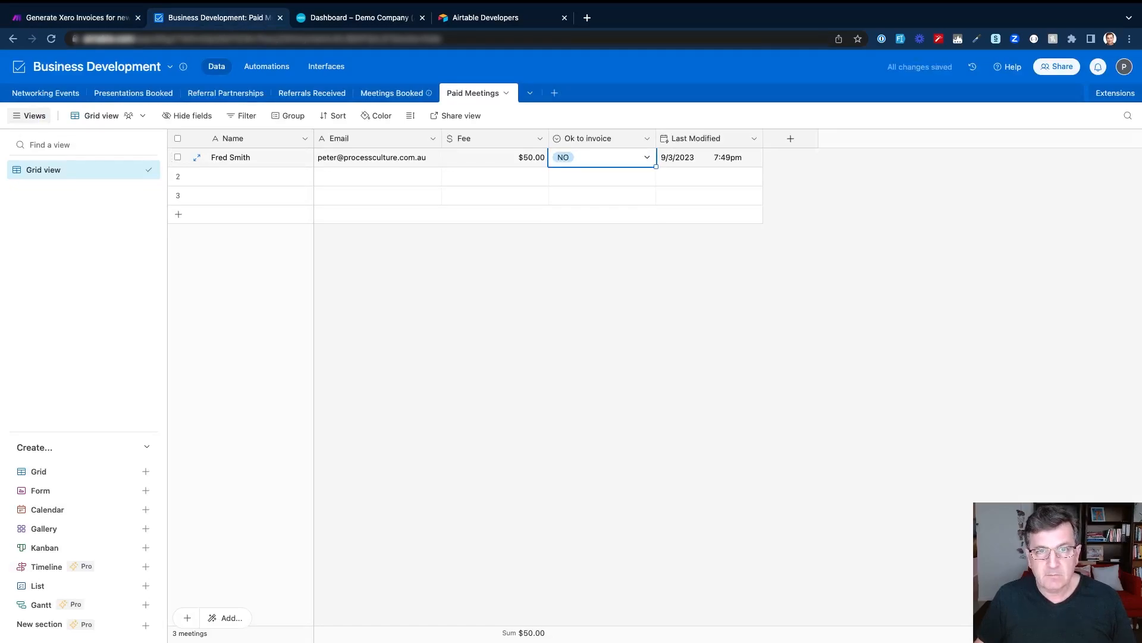
pyautogui.click(602, 255)
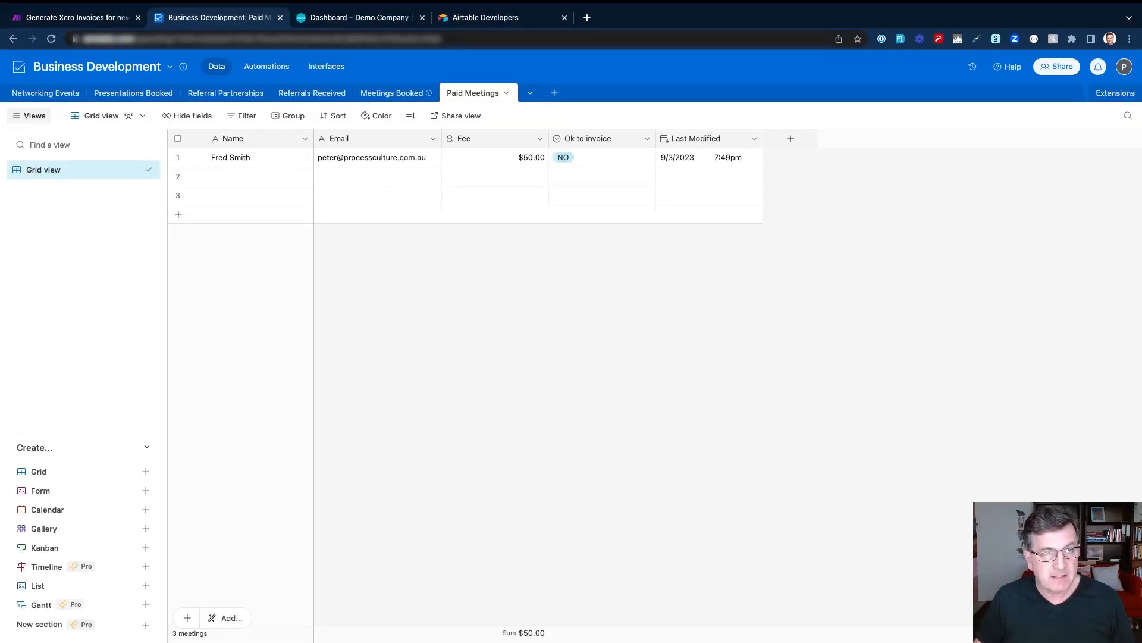
# Back in Make, run the scenario once and inspect how the OK to invoice filter handled the record
pyautogui.click(77, 18)
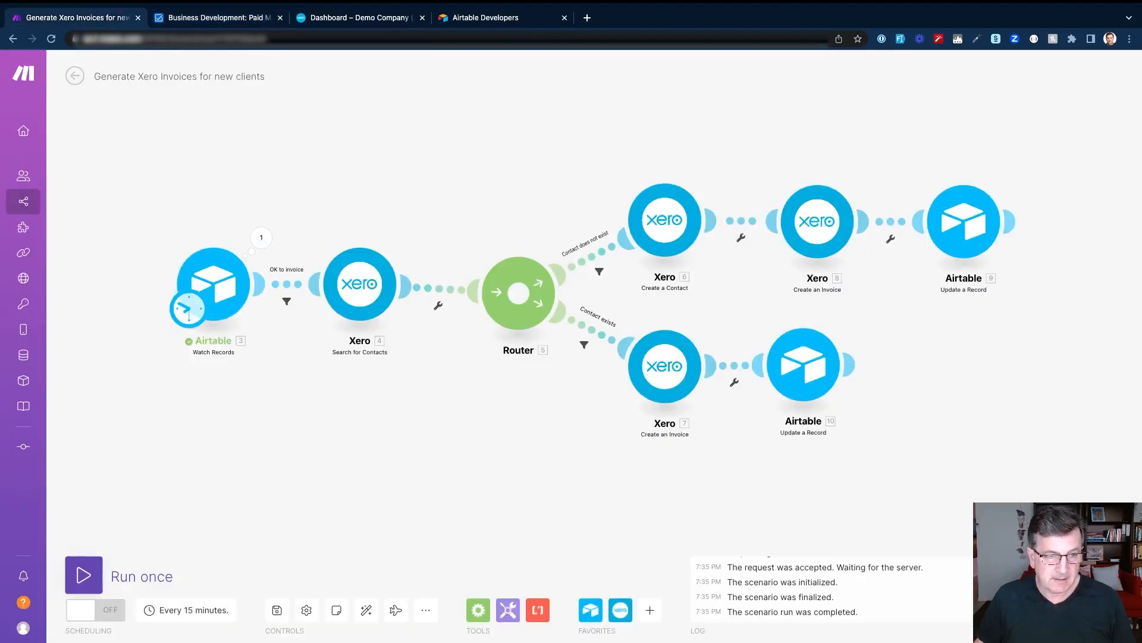
pyautogui.click(84, 574)
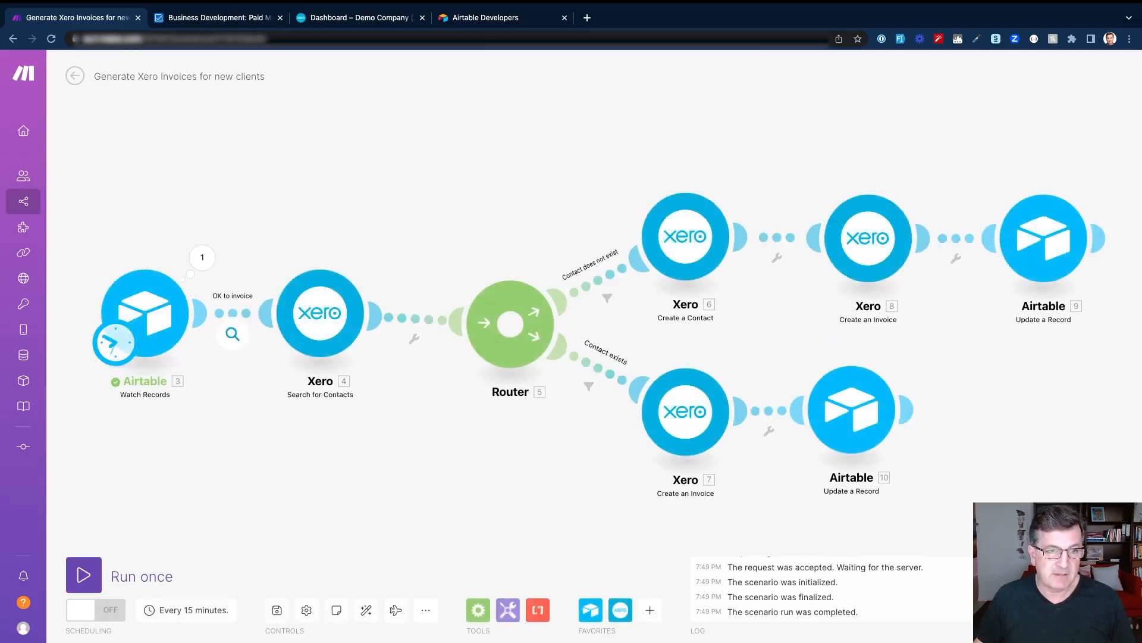
pyautogui.click(233, 335)
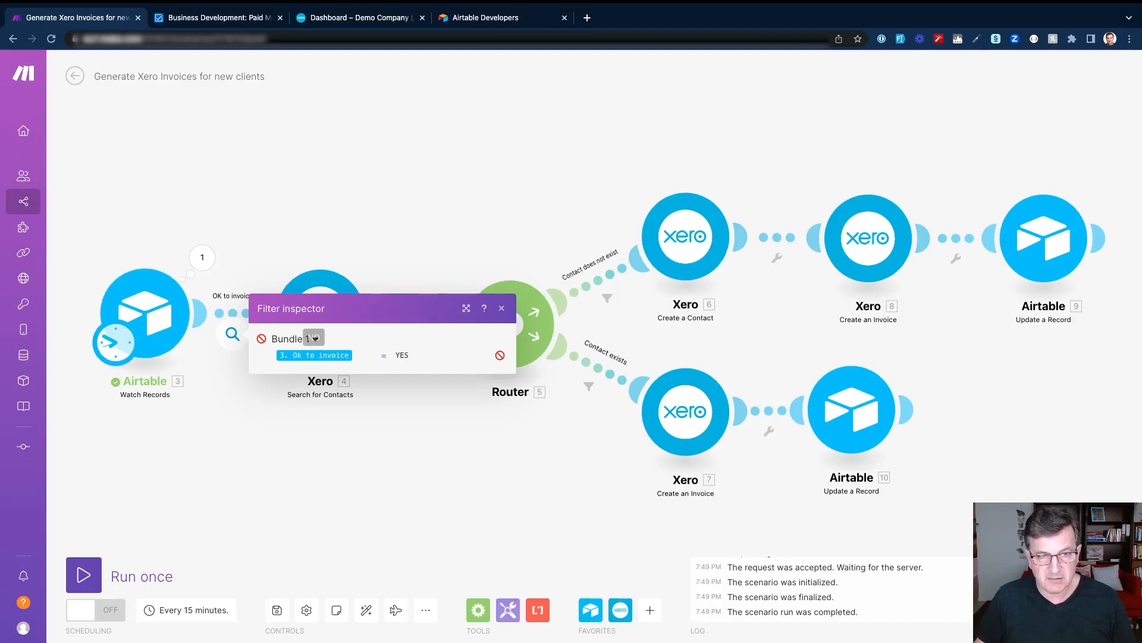
pyautogui.click(502, 308)
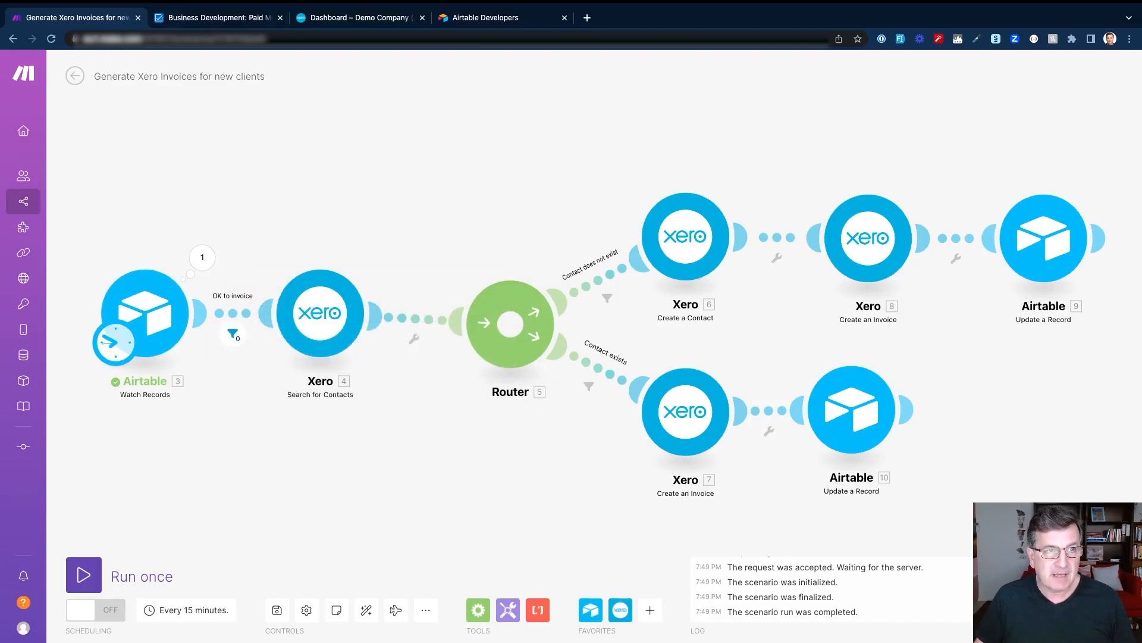
# In Airtable, set Ok to invoice to YES for the first Paid Meetings record
pyautogui.click(203, 18)
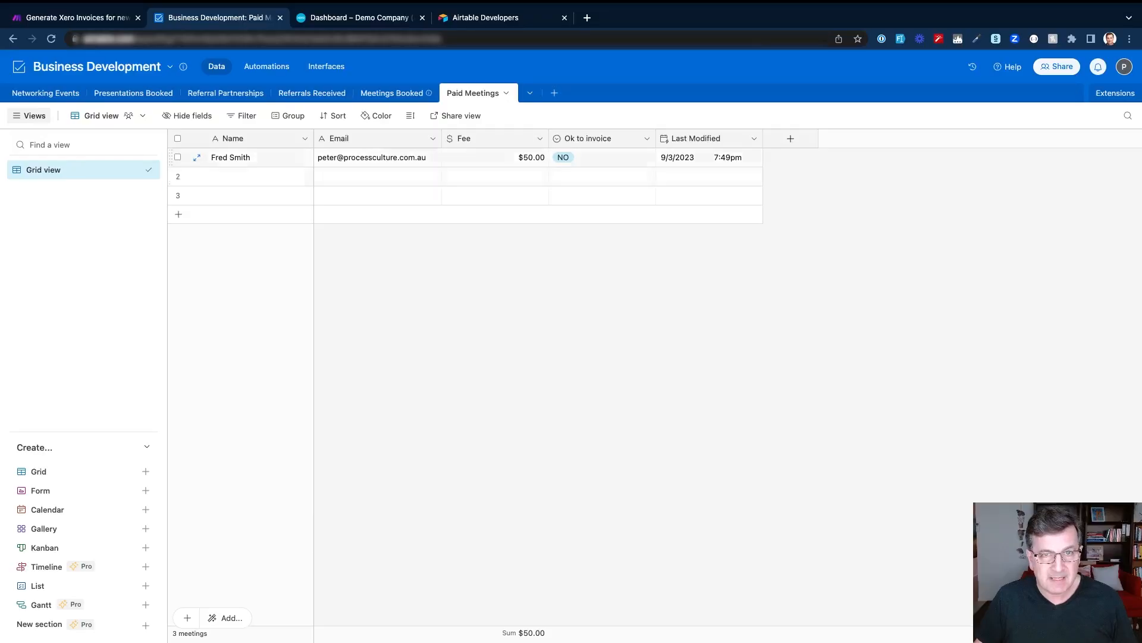
pyautogui.click(607, 158)
pyautogui.click(647, 158)
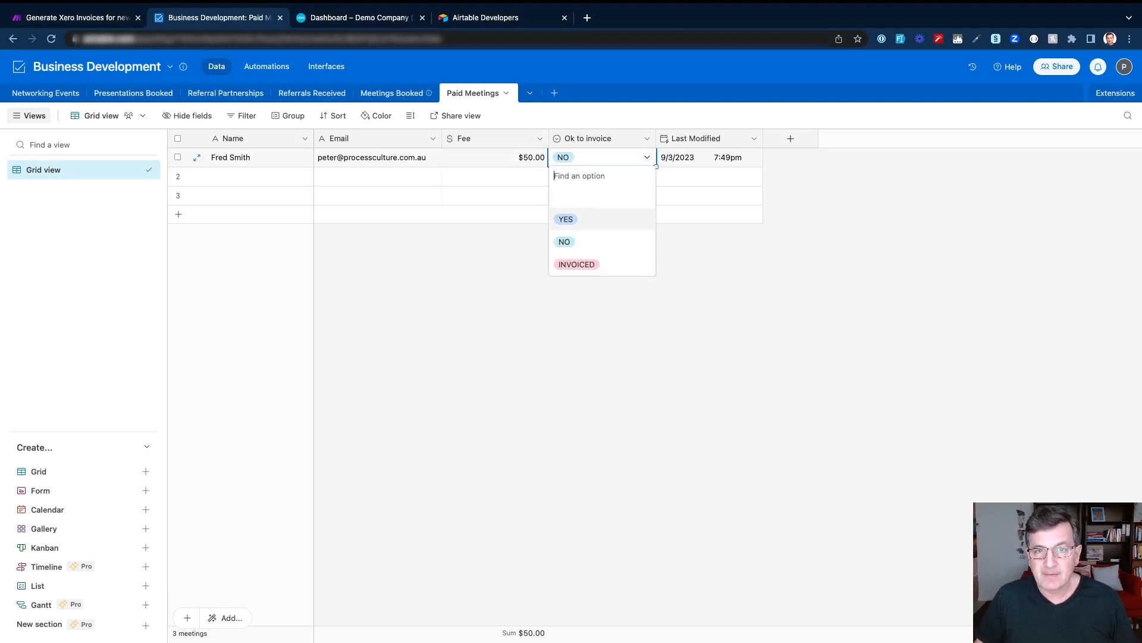
pyautogui.click(566, 219)
# Run the scenario once in Make and inspect the output of the Xero Search for Contacts module
pyautogui.click(77, 18)
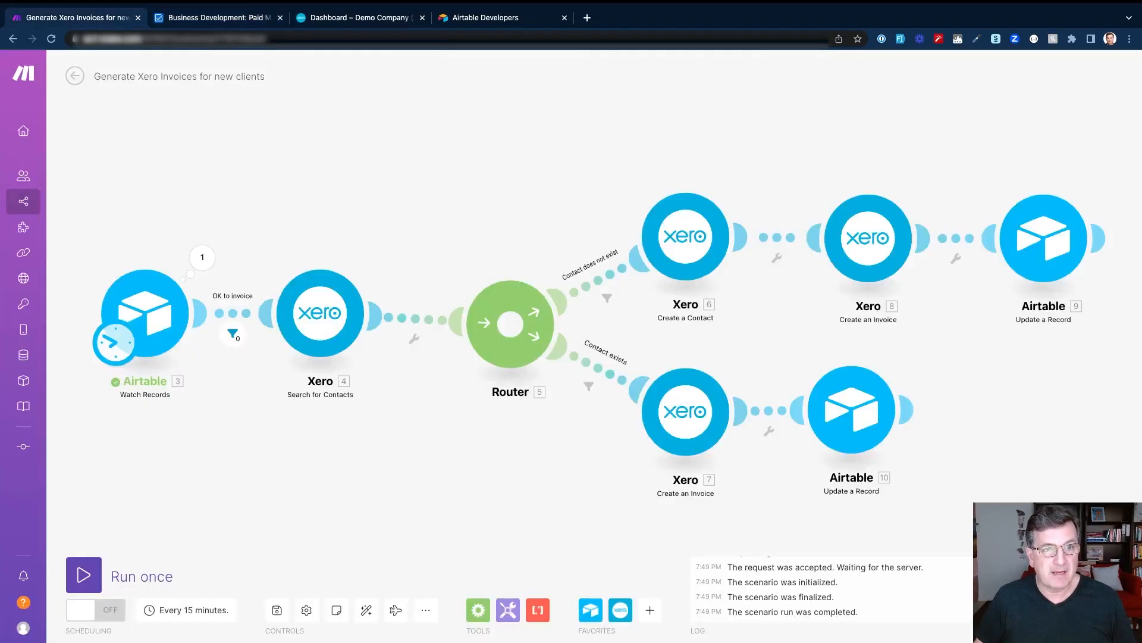
pyautogui.click(83, 575)
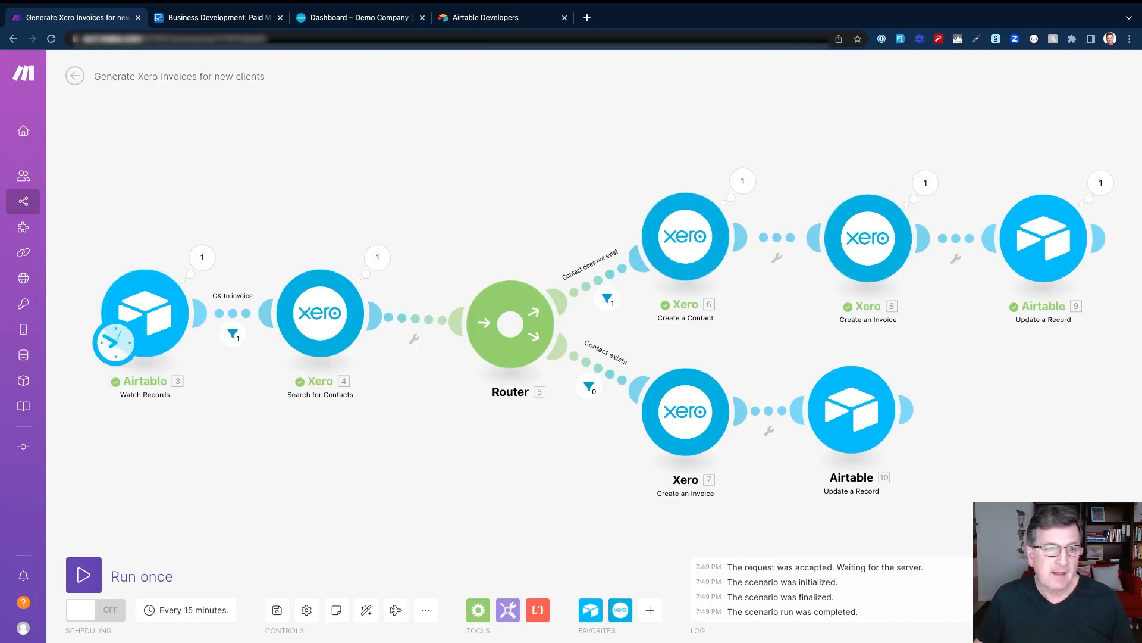
pyautogui.click(377, 257)
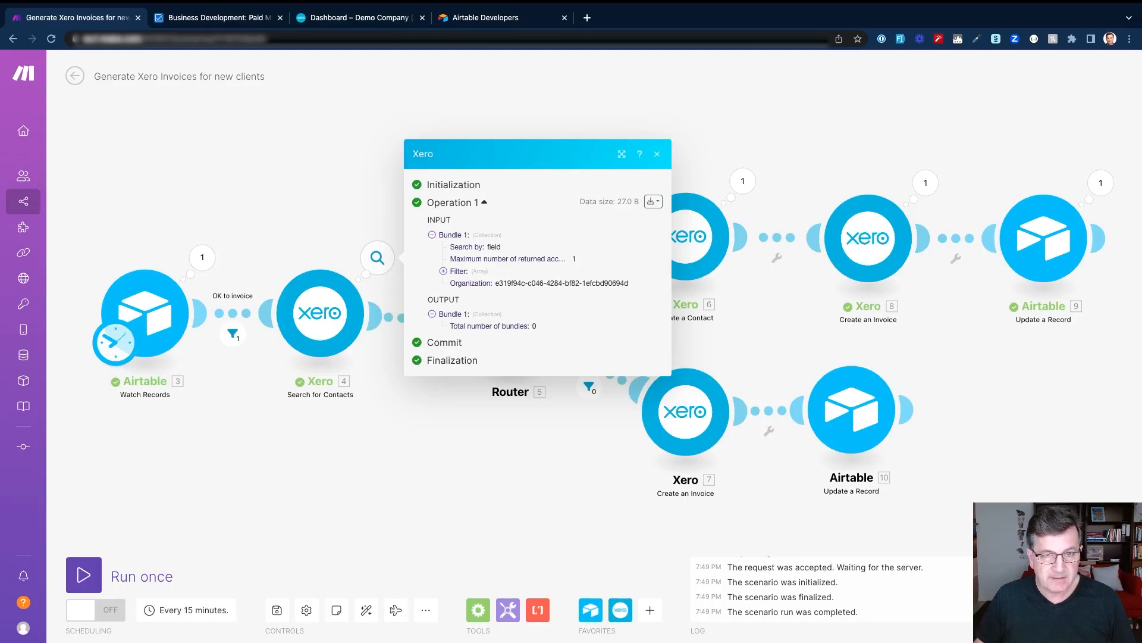
pyautogui.tripleClick(489, 326)
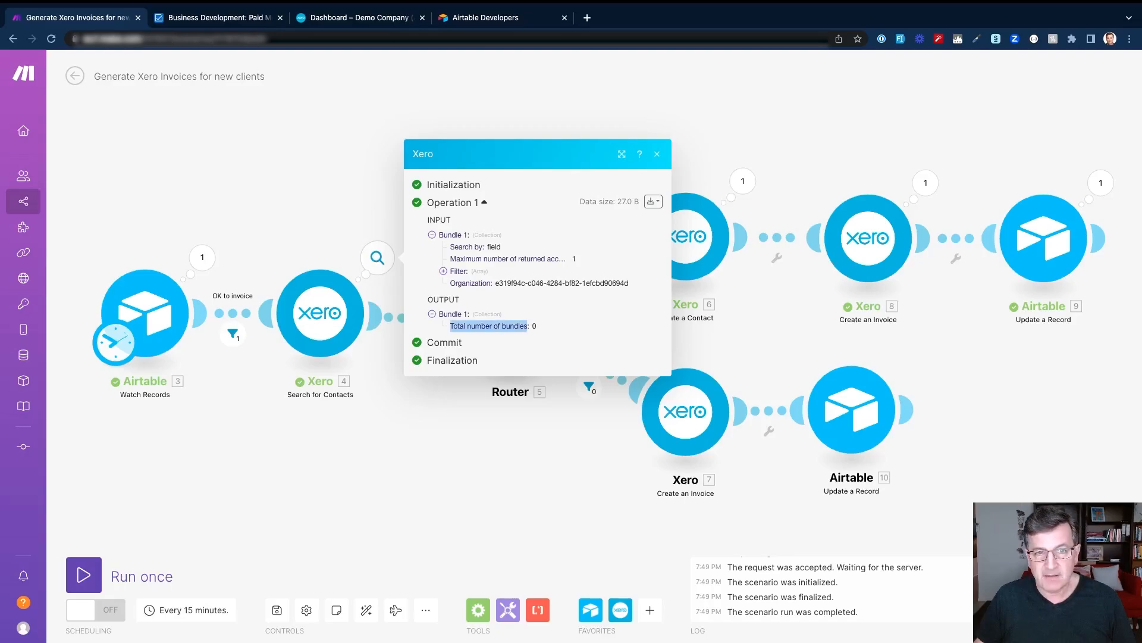
pyautogui.click(656, 154)
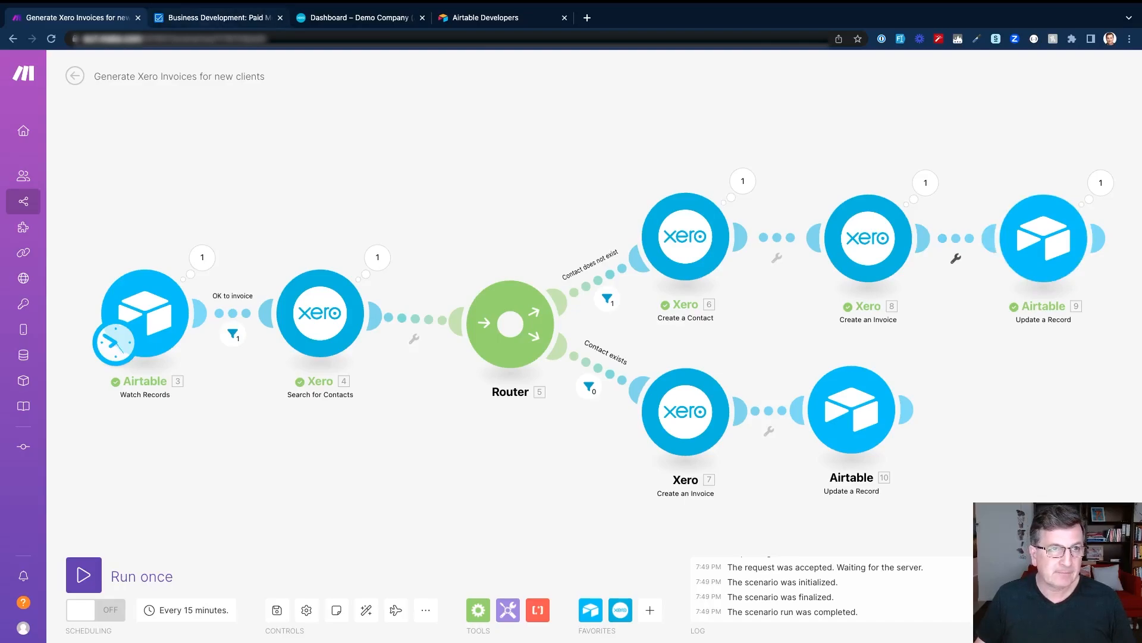
# In Airtable, add a URL-type field named Invoice URL to Paid Meetings and place it before Last Modified
pyautogui.hotkey('ctrl', 'Tab')
pyautogui.click(535, 285)
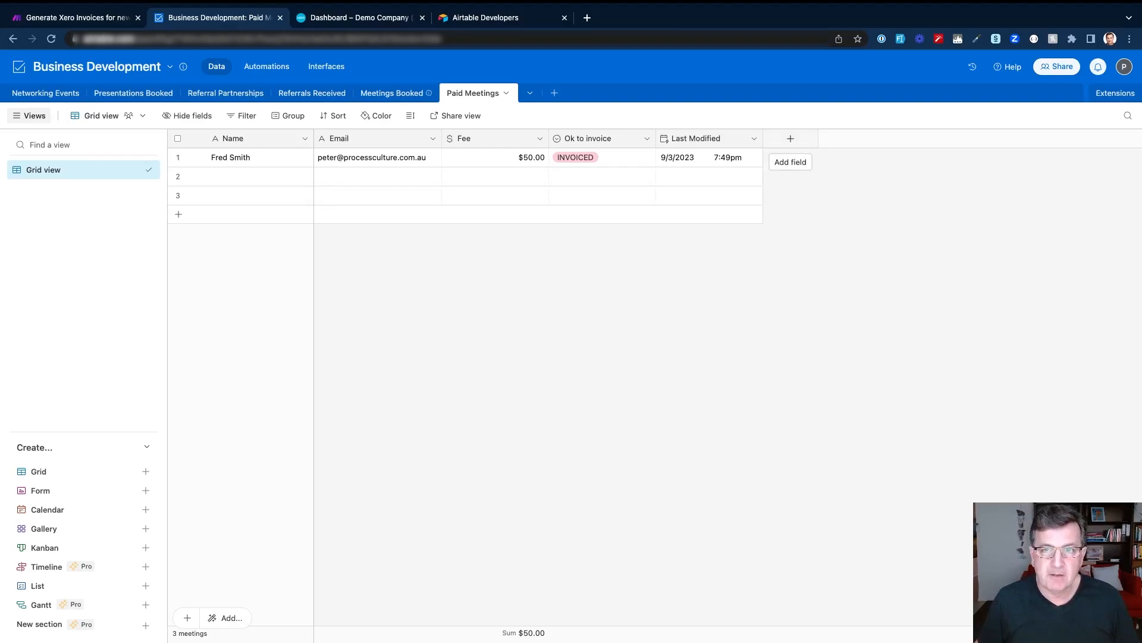
pyautogui.click(791, 138)
pyautogui.write('Invoice ')
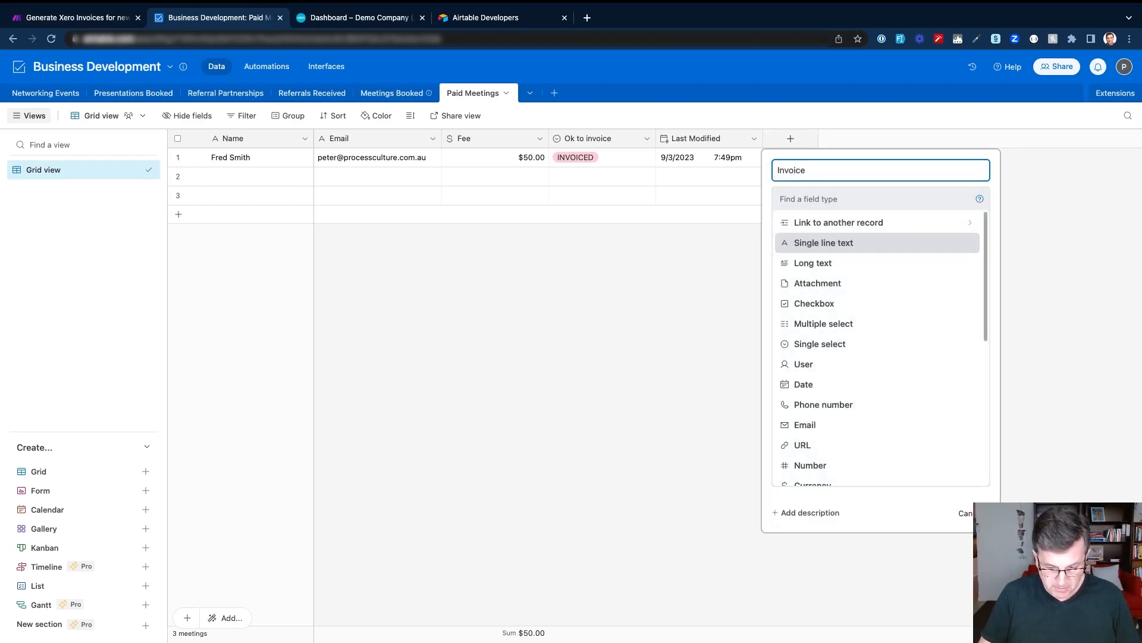
pyautogui.write('URL')
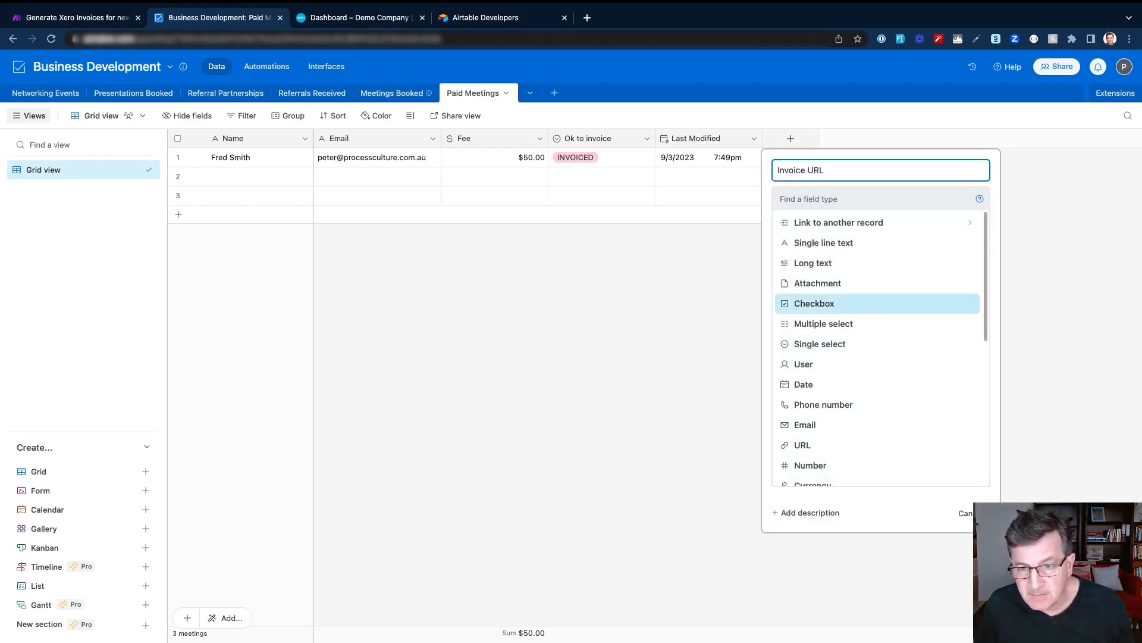
pyautogui.press('Down')
pyautogui.press('Down')
pyautogui.press('Down')
pyautogui.press('Down')
pyautogui.press('Down')
pyautogui.press('Down')
pyautogui.press('Down')
pyautogui.press('Return')
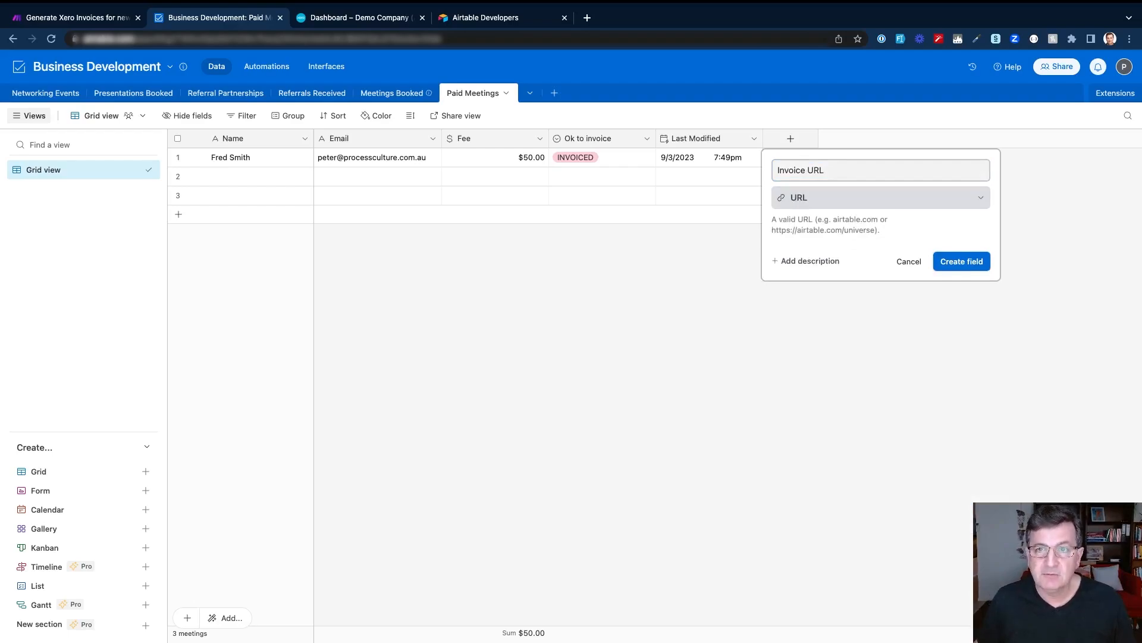
pyautogui.press('Return')
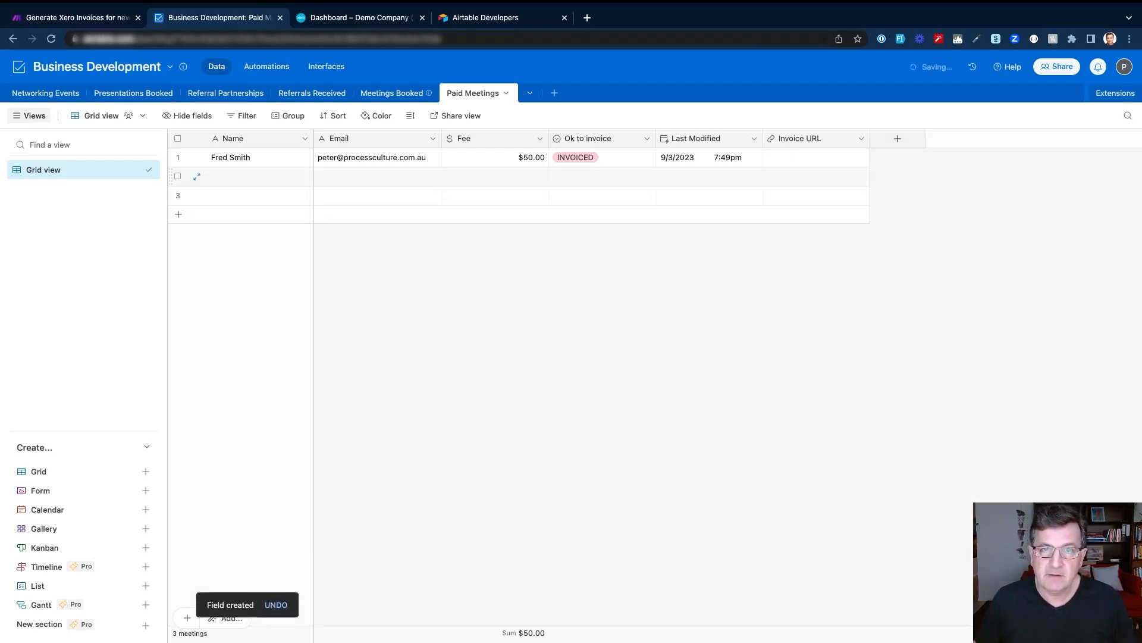
pyautogui.moveTo(809, 138); pyautogui.dragTo(679, 138)
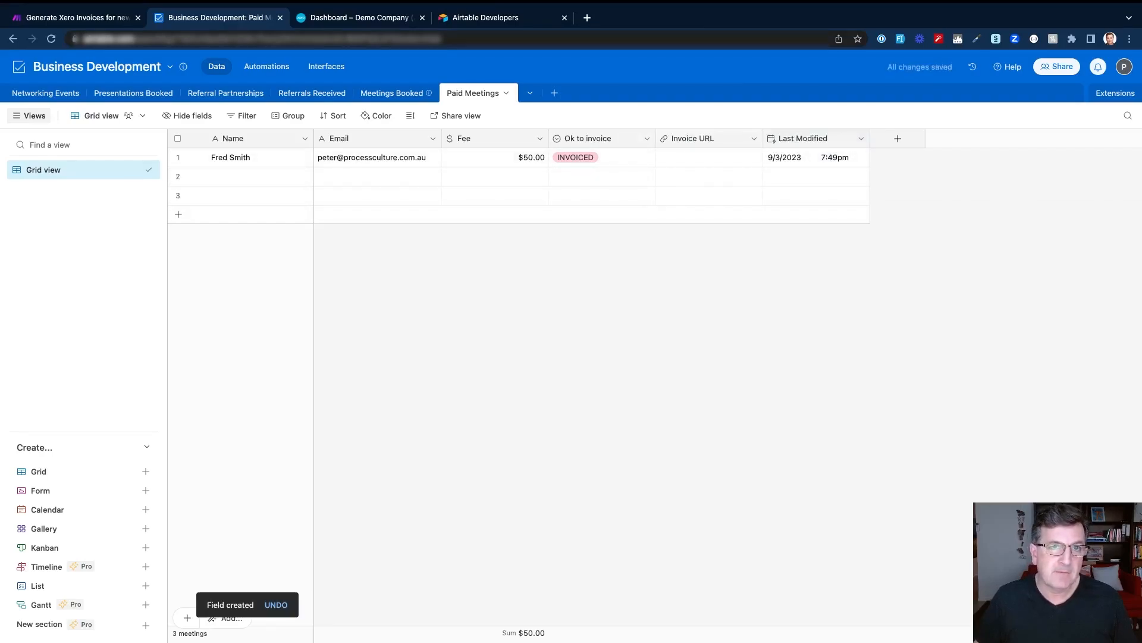
# Back in Make, insert a Xero Get an Invoice URL module before Update a Record on the Contact does not exist route
pyautogui.hotkey('ctrl', 'shift', 'Tab')
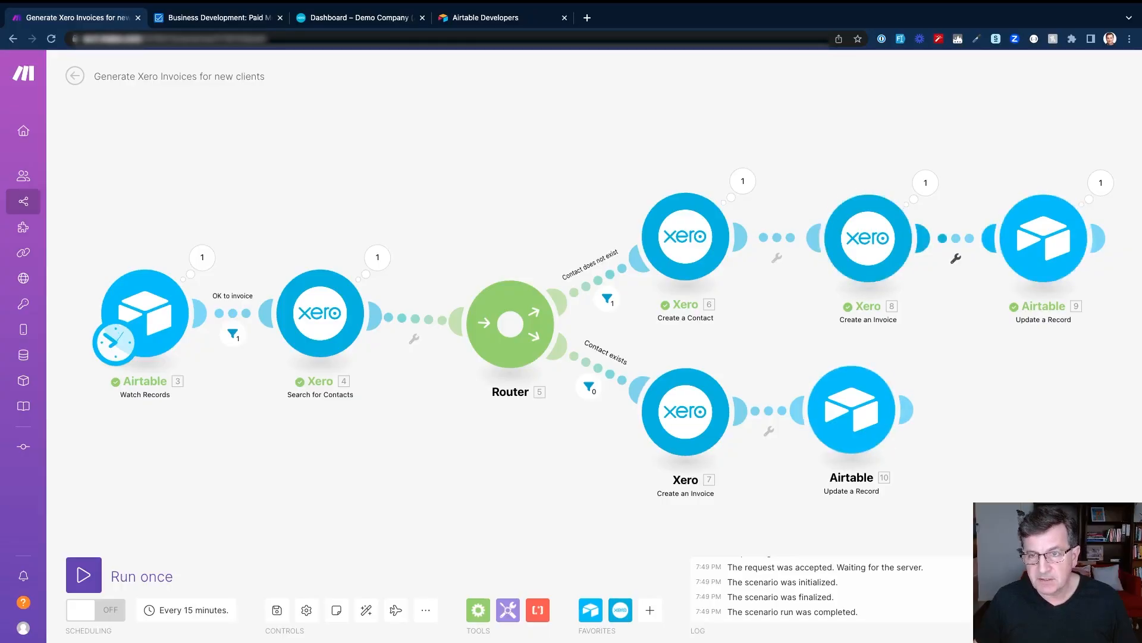
pyautogui.click(955, 257)
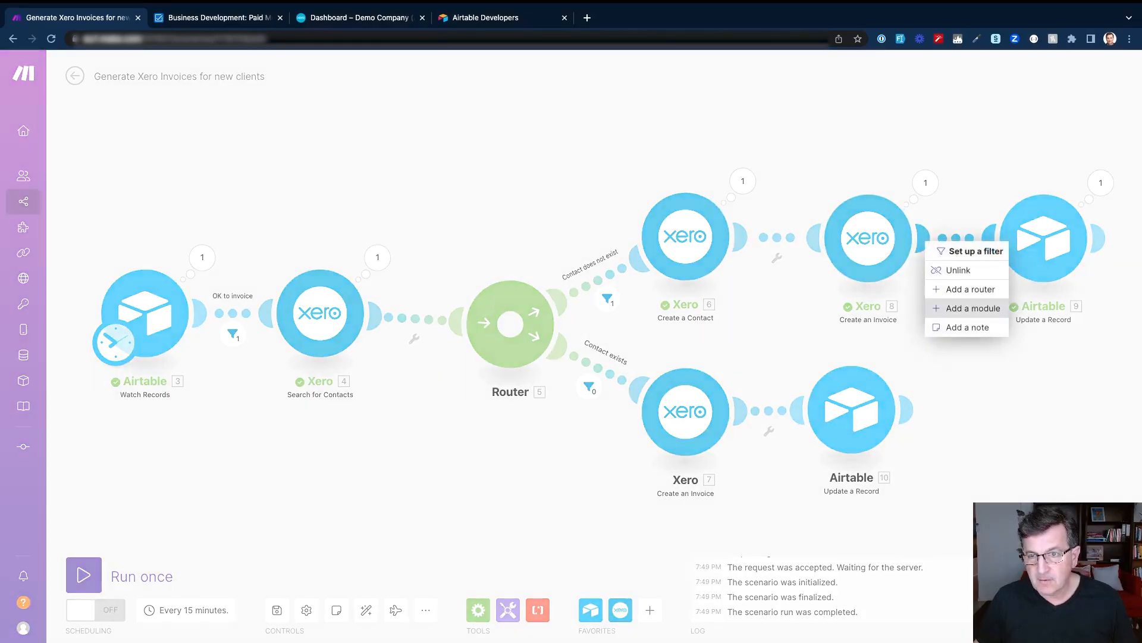
pyautogui.click(974, 308)
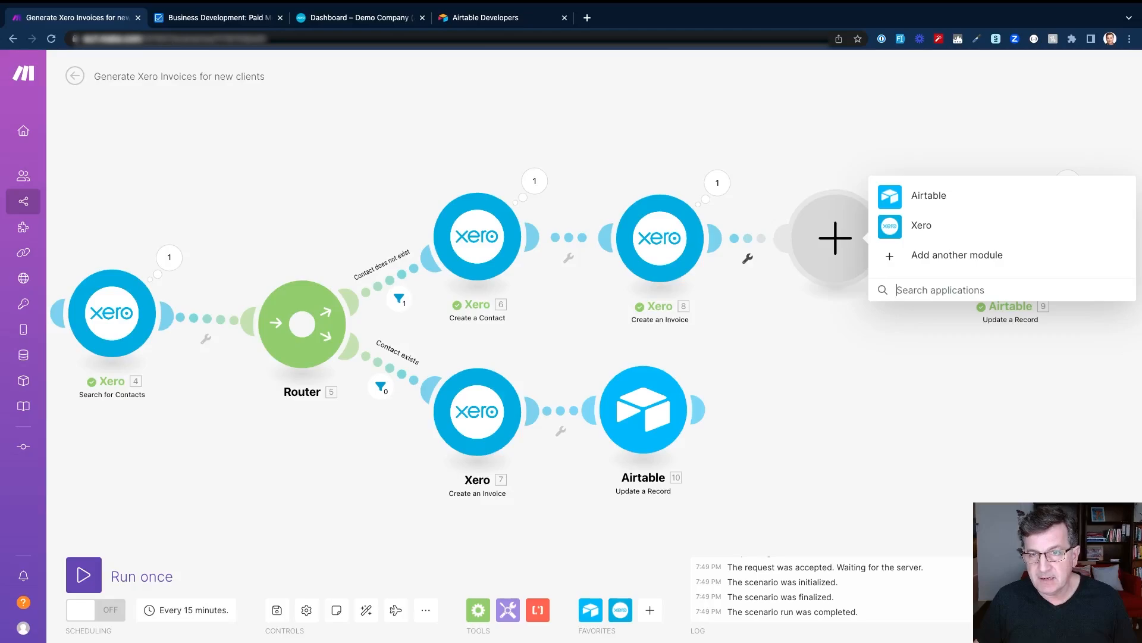
pyautogui.click(892, 226)
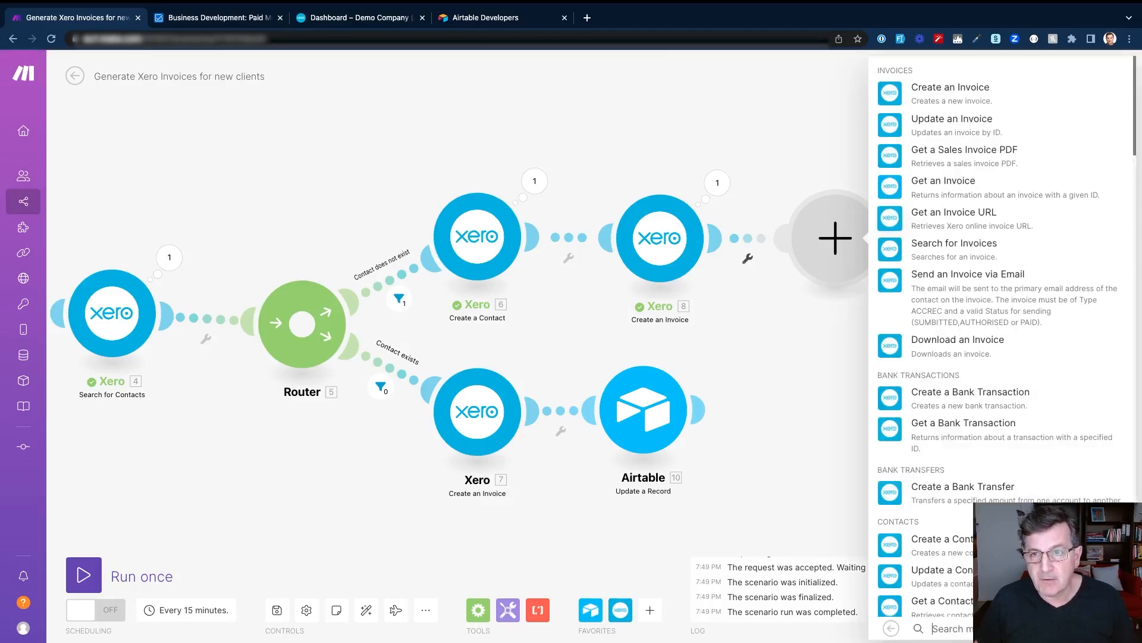
pyautogui.click(954, 213)
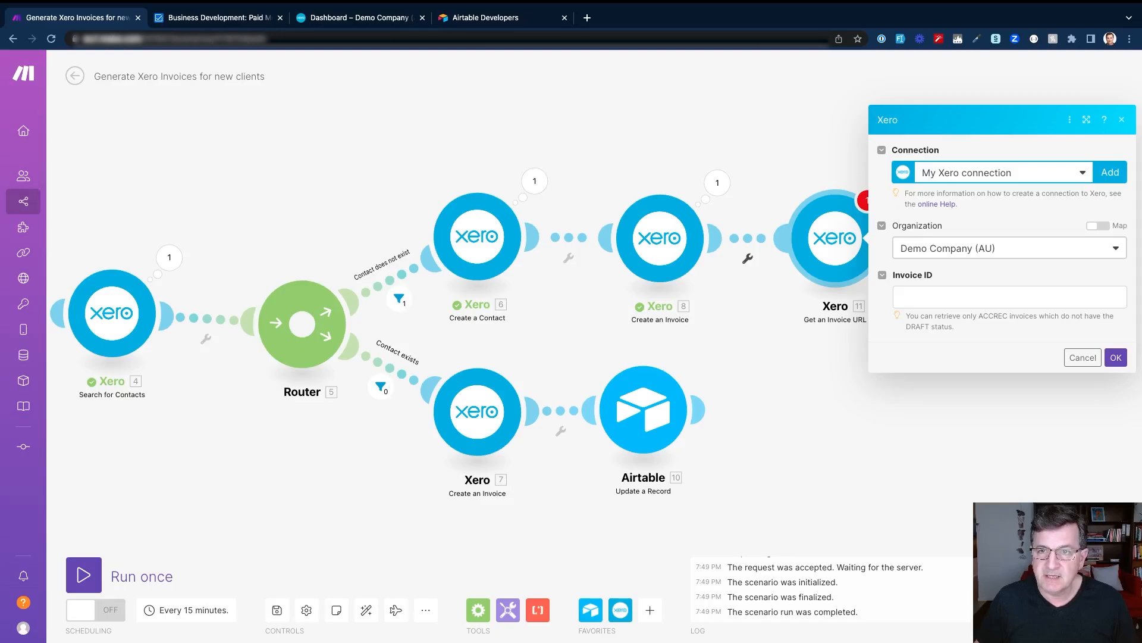
# Map the Get an Invoice URL module's Invoice ID to the Invoice ID from Create an Invoice and save it
pyautogui.click(1009, 297)
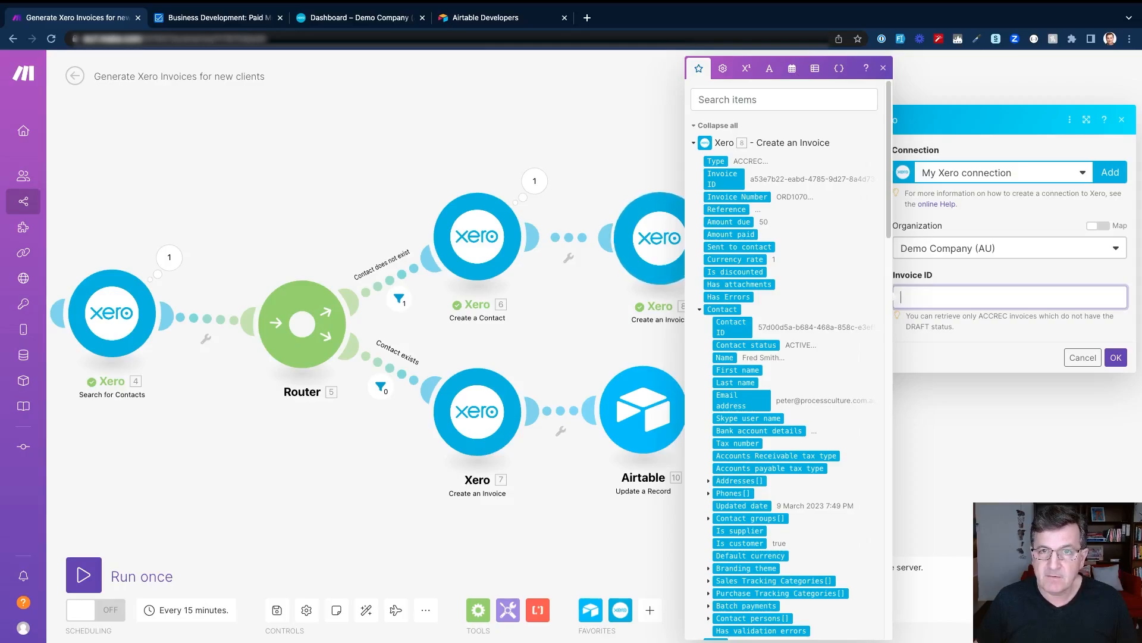
pyautogui.click(723, 179)
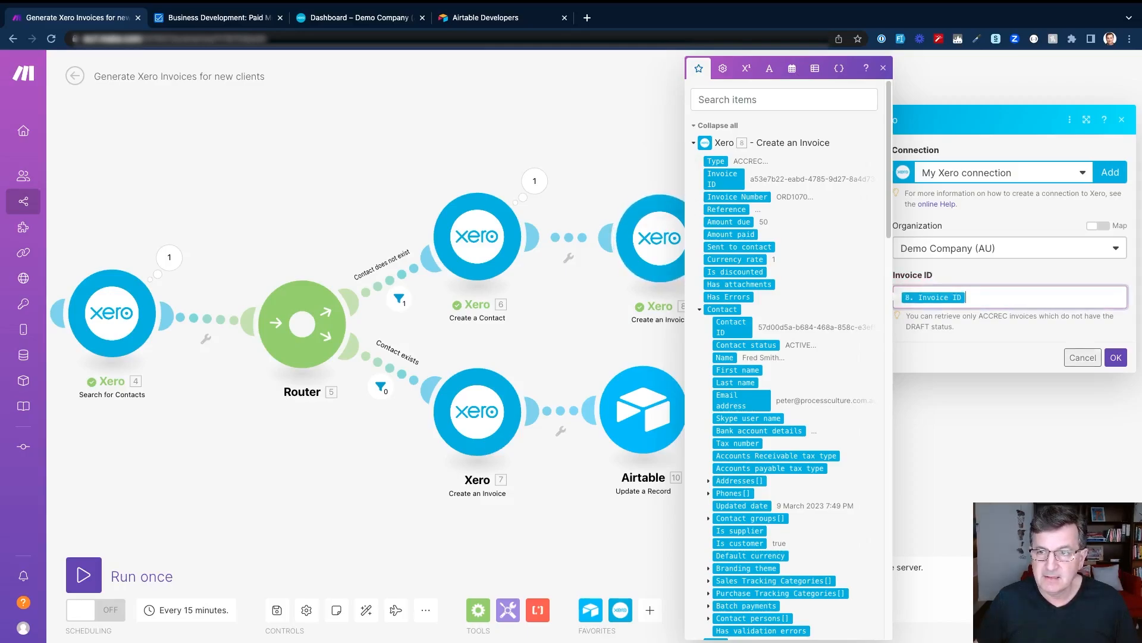
pyautogui.click(1117, 357)
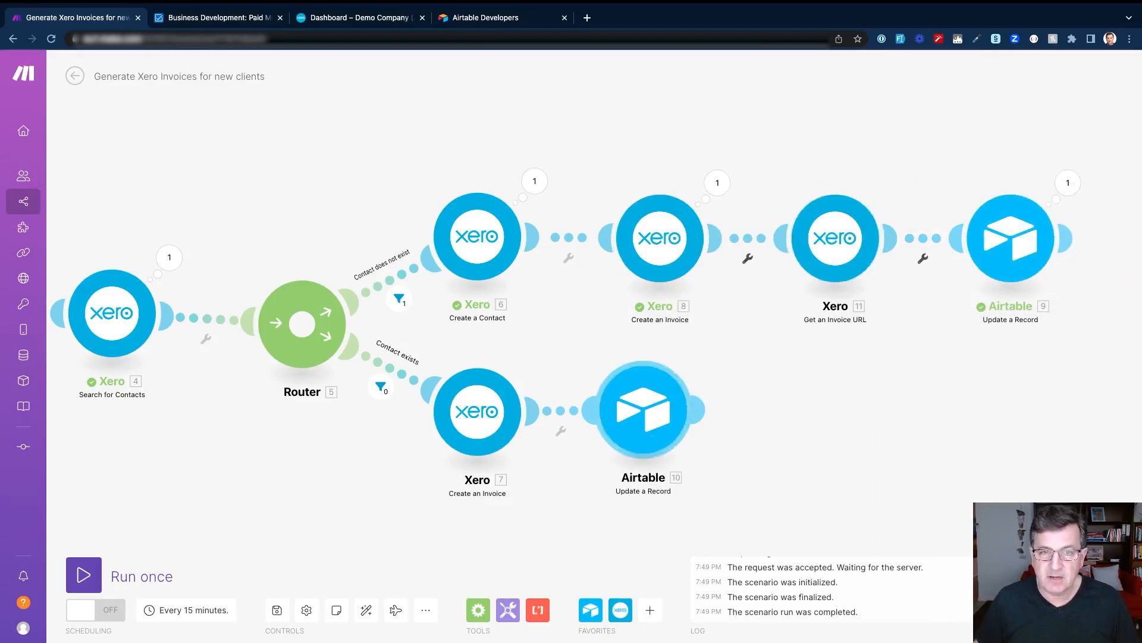
# On the Contact exists route, insert a Xero Get an Invoice URL module before Update a Record, mapping its Invoice ID from Create an Invoice
pyautogui.click(561, 430)
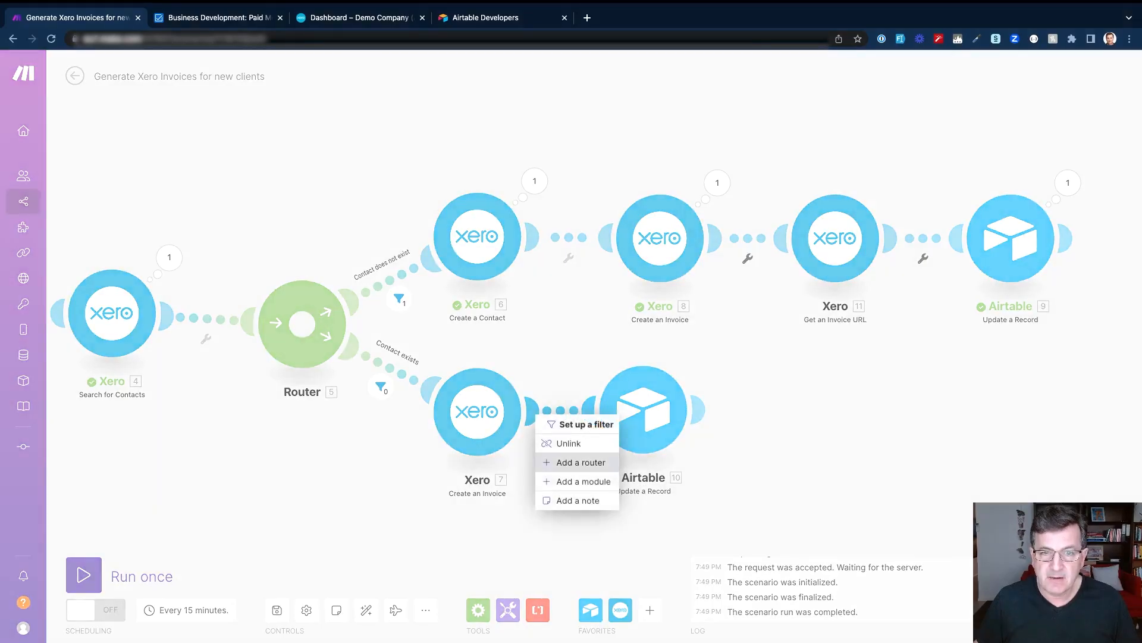
pyautogui.click(584, 481)
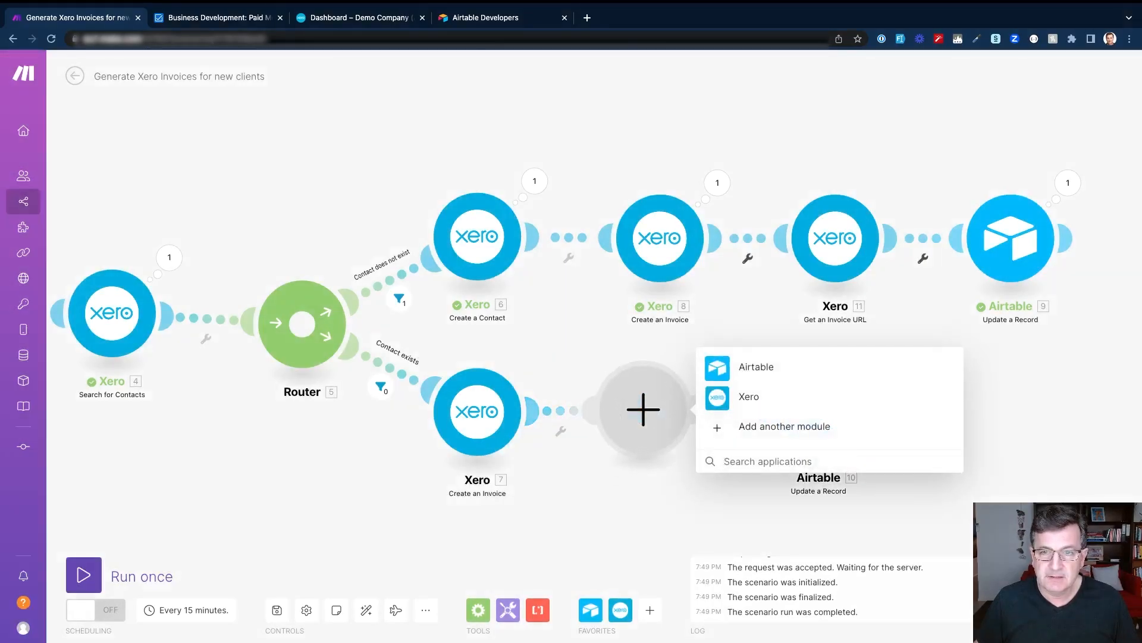
pyautogui.click(749, 396)
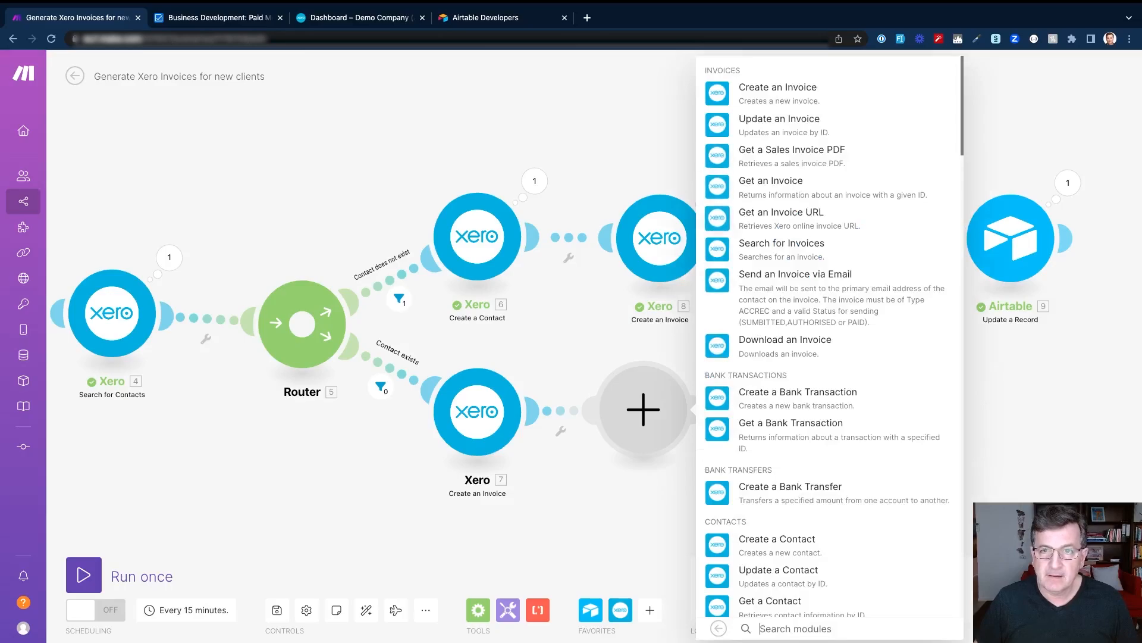
pyautogui.click(781, 218)
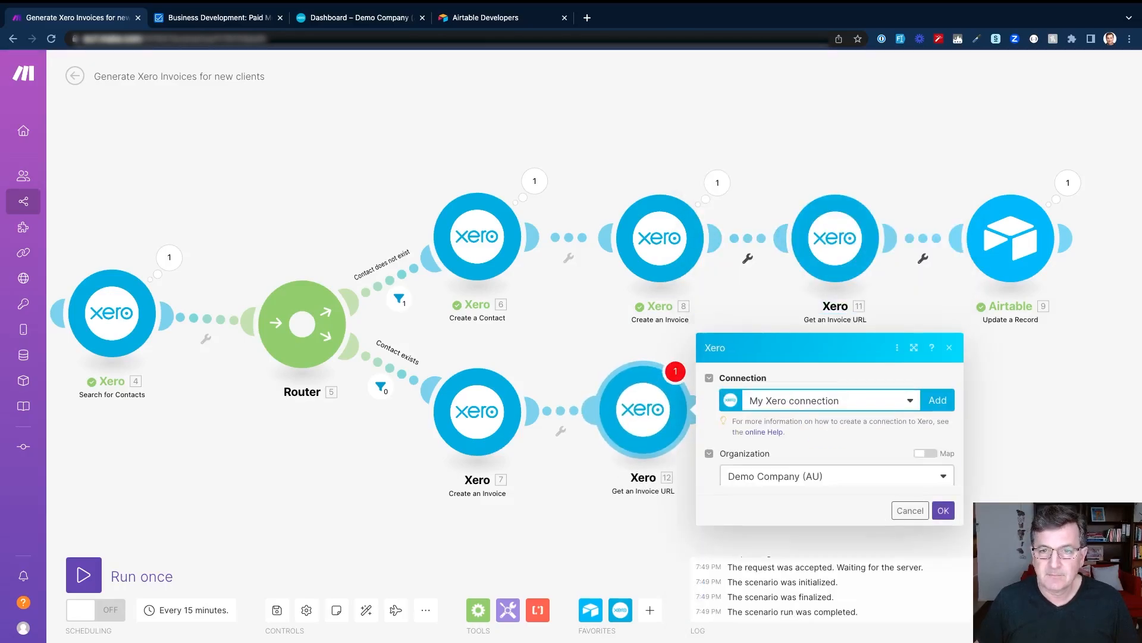
pyautogui.click(833, 468)
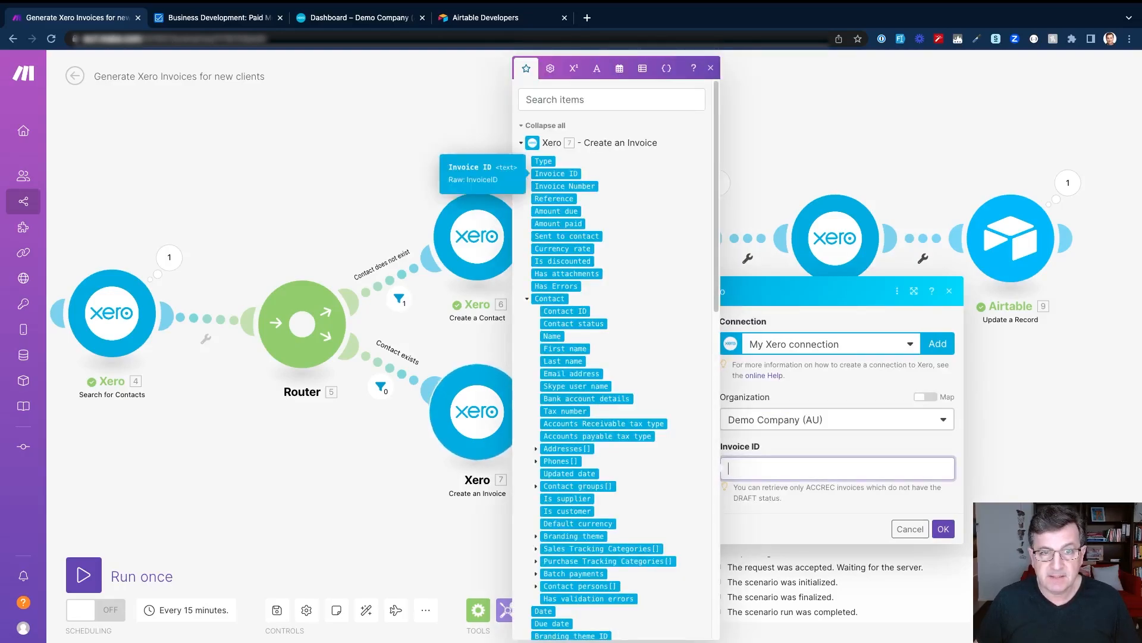
pyautogui.click(556, 173)
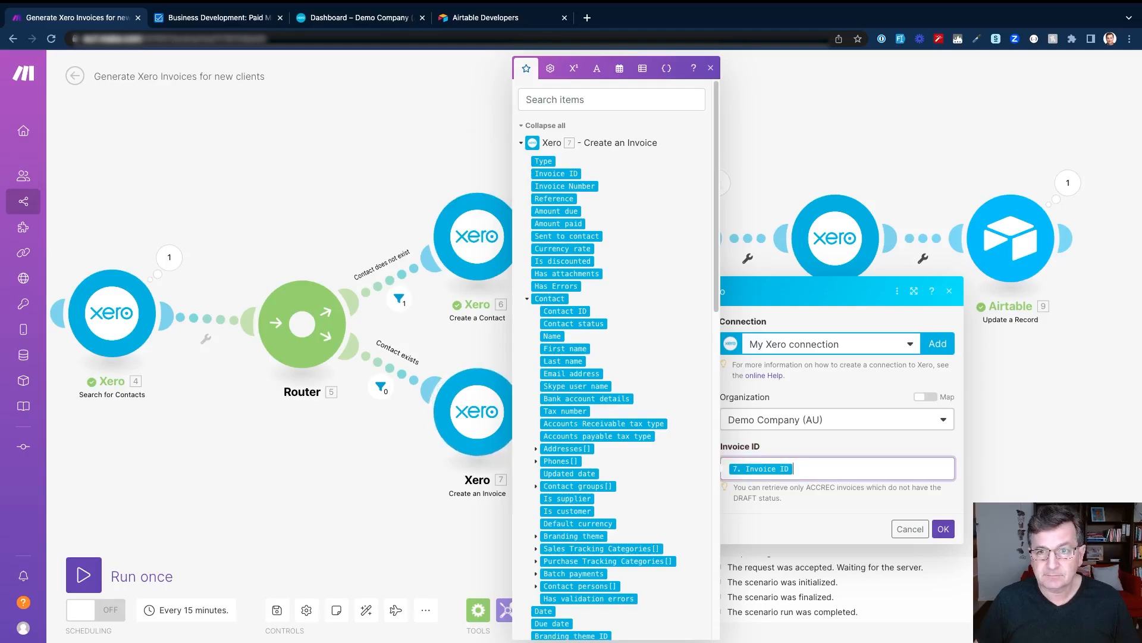
pyautogui.click(944, 529)
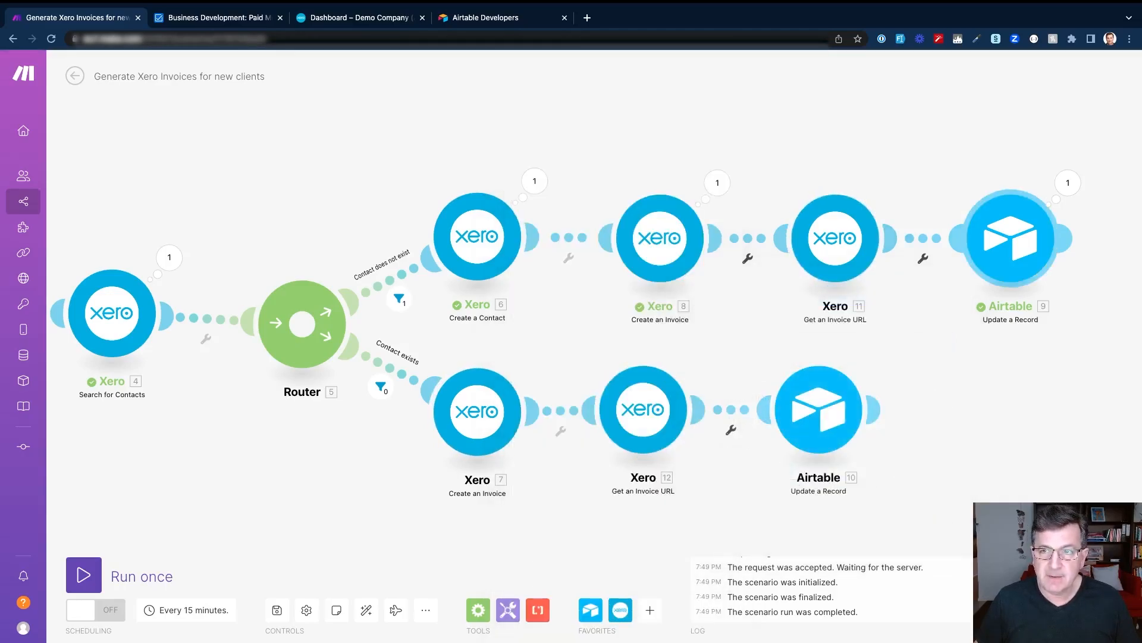
# In Update a Record on the Contact does not exist route, map Invoice URL to the URL from Get an Invoice URL and save it
pyautogui.click(1011, 239)
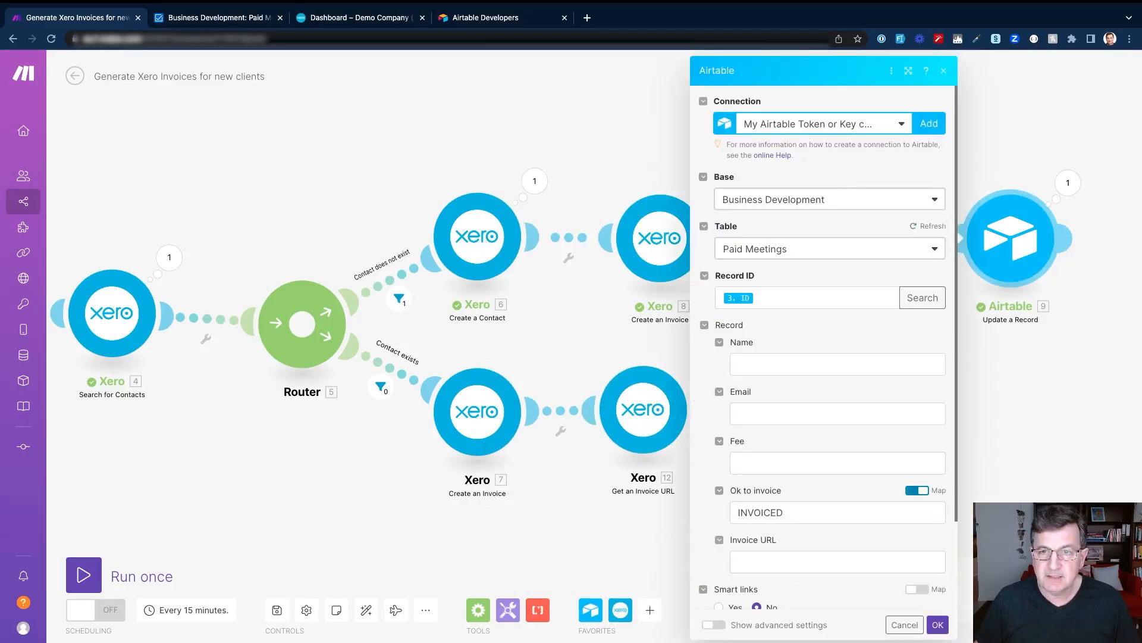
pyautogui.scroll(-2, 830, 357)
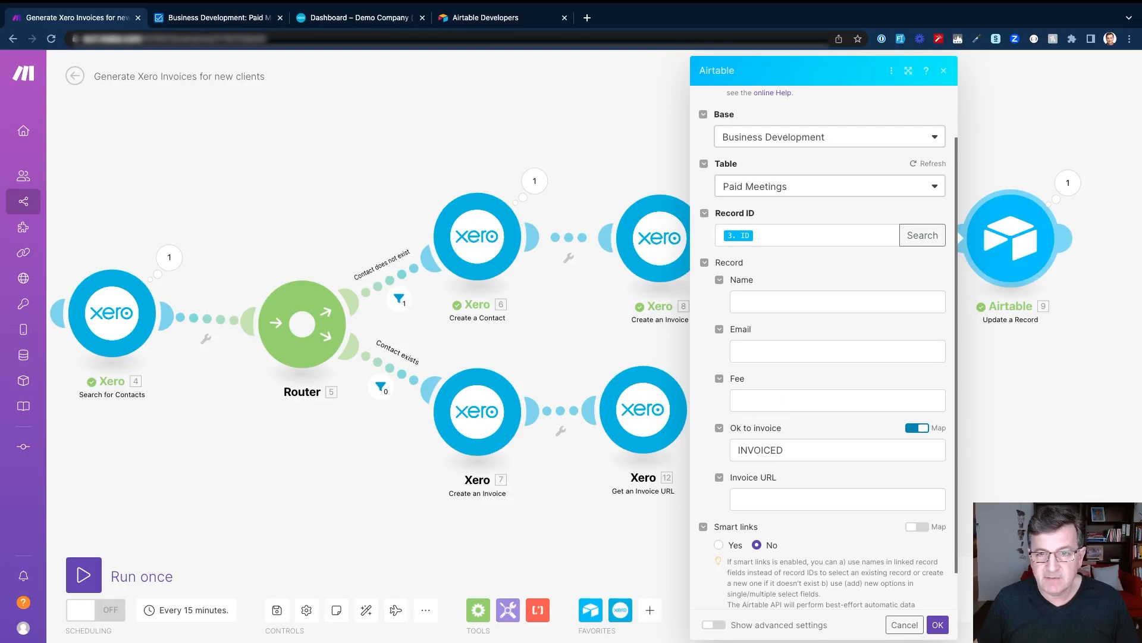
pyautogui.click(830, 499)
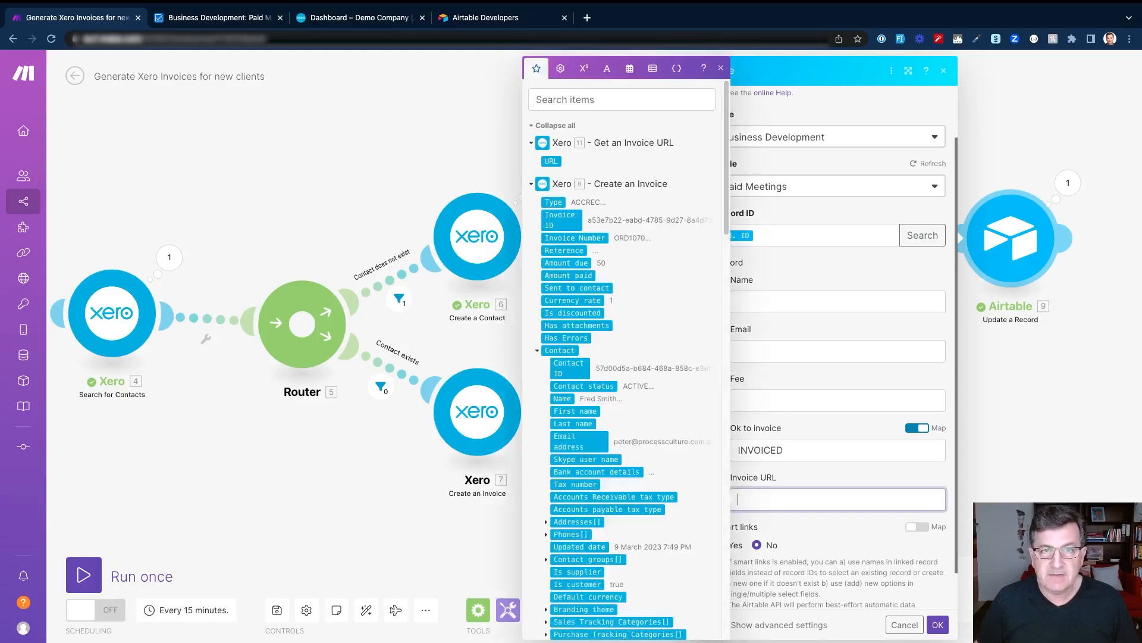
pyautogui.moveTo(551, 160); pyautogui.dragTo(759, 500)
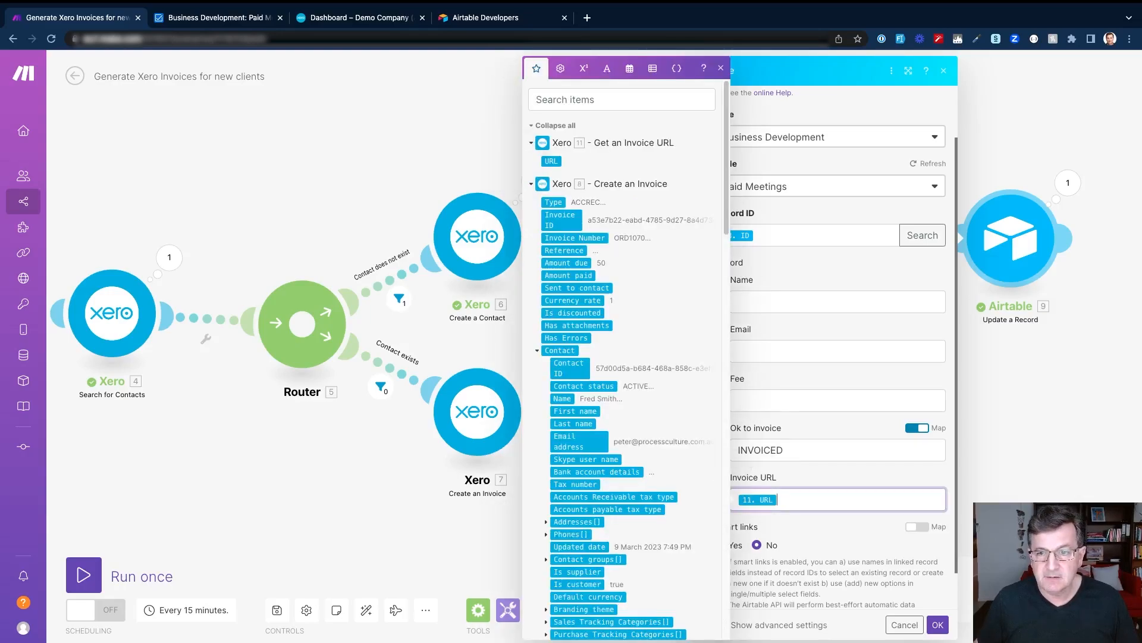
pyautogui.click(937, 625)
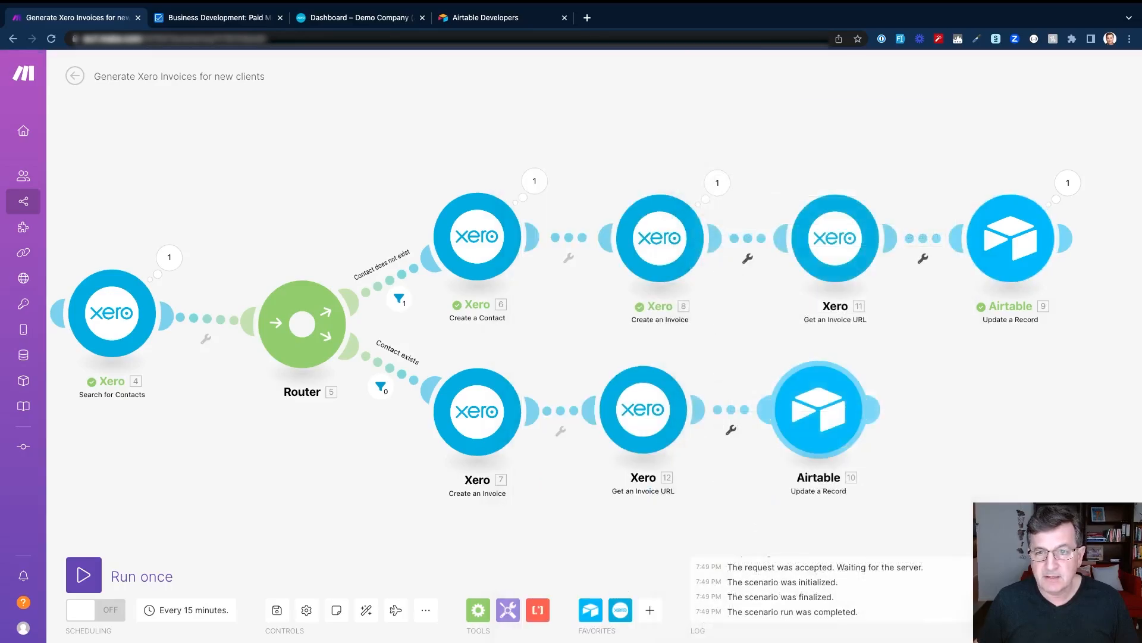
# In Update a Record on the Contact exists route, map Invoice URL to that route's Get an Invoice URL output and save it
pyautogui.click(819, 410)
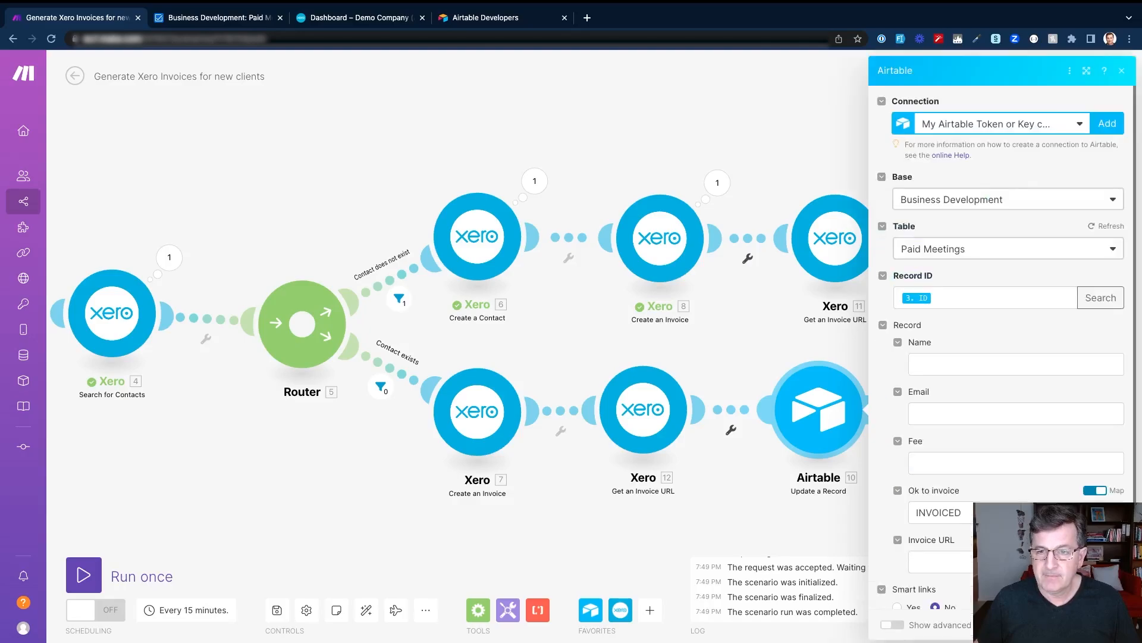
pyautogui.click(946, 562)
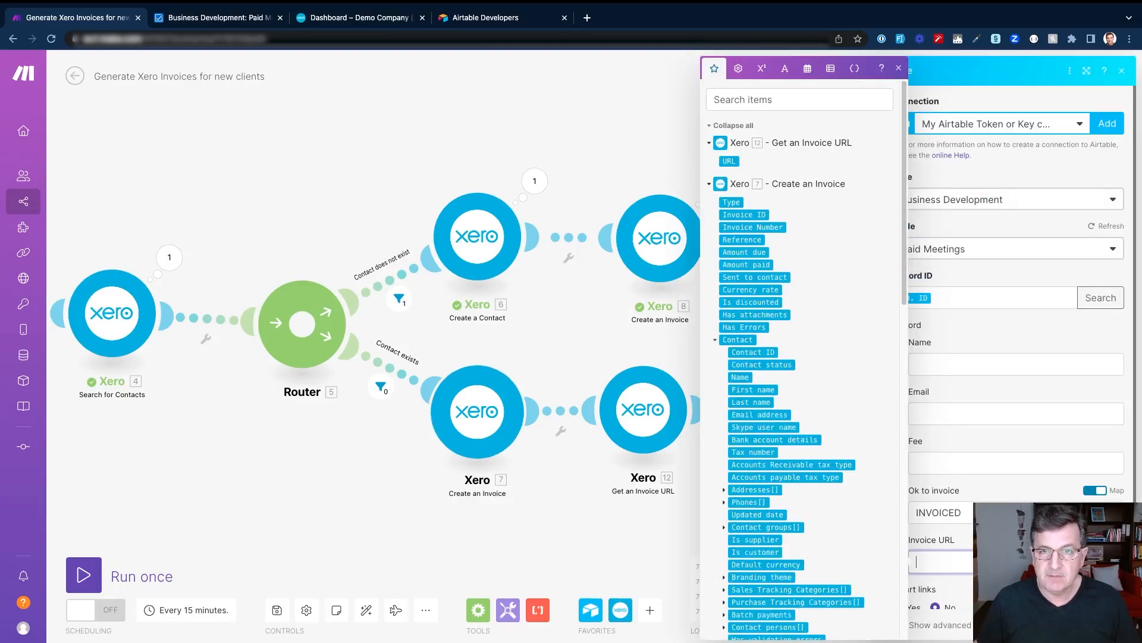
pyautogui.click(729, 160)
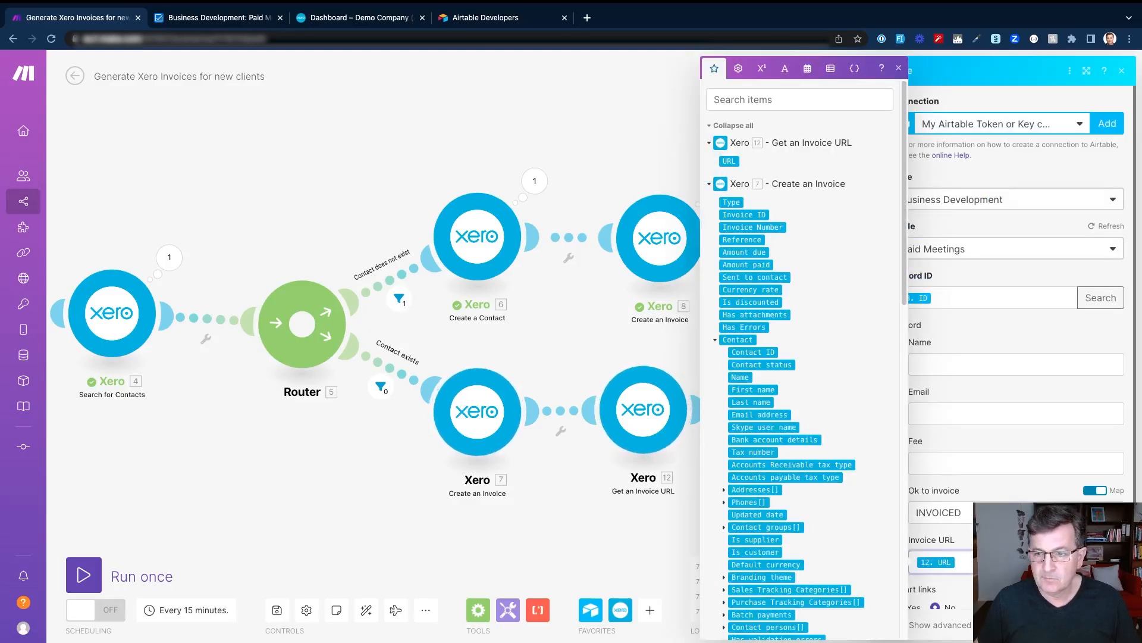
pyautogui.click(1108, 625)
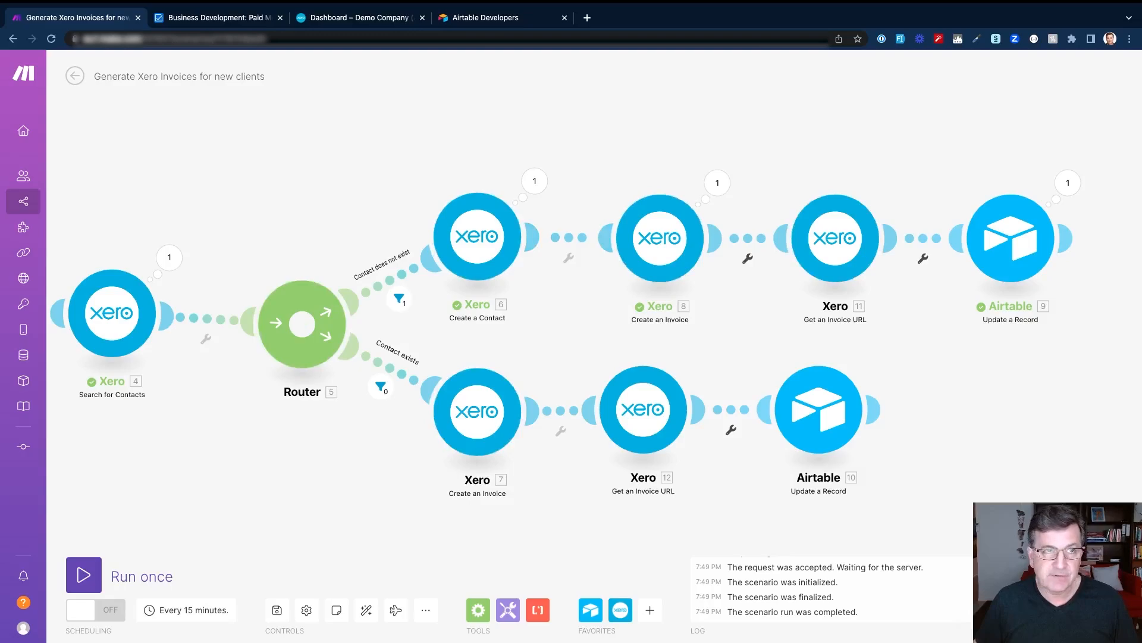
# In Airtable, set the first Paid Meetings record's Ok to invoice to NO, and run the scenario once in Make
pyautogui.click(219, 18)
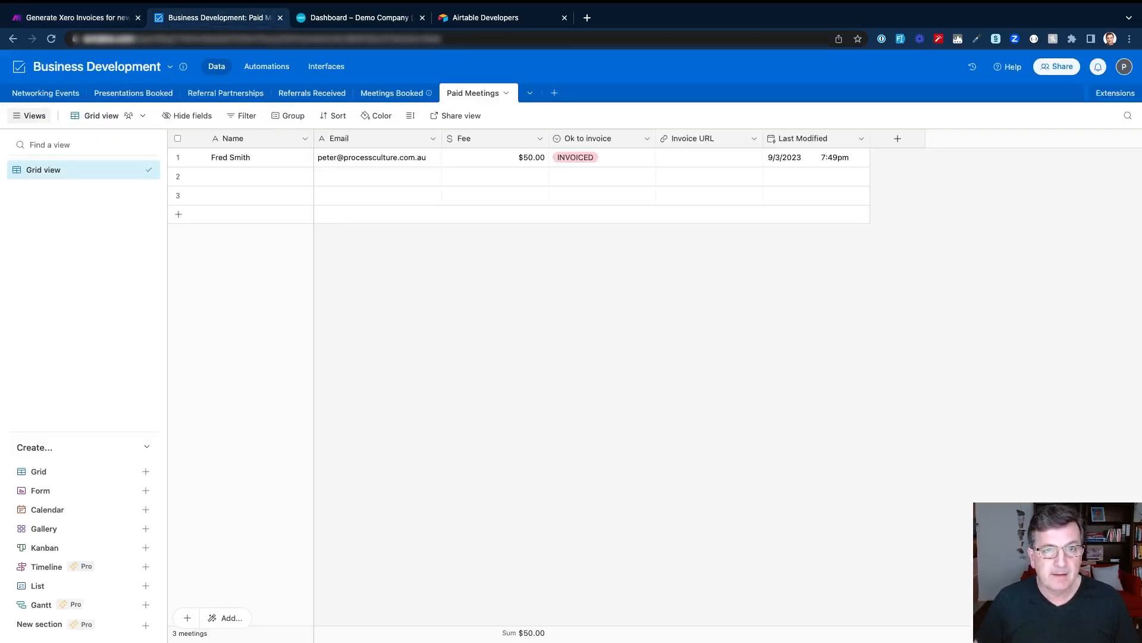
pyautogui.click(602, 158)
pyautogui.click(646, 158)
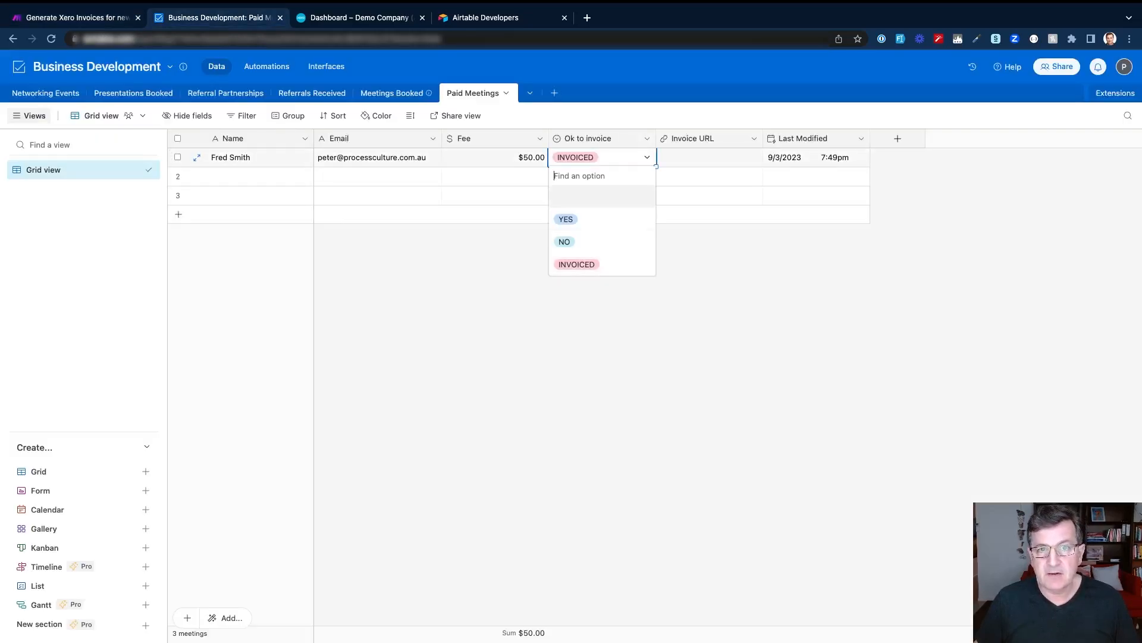
pyautogui.press('Return')
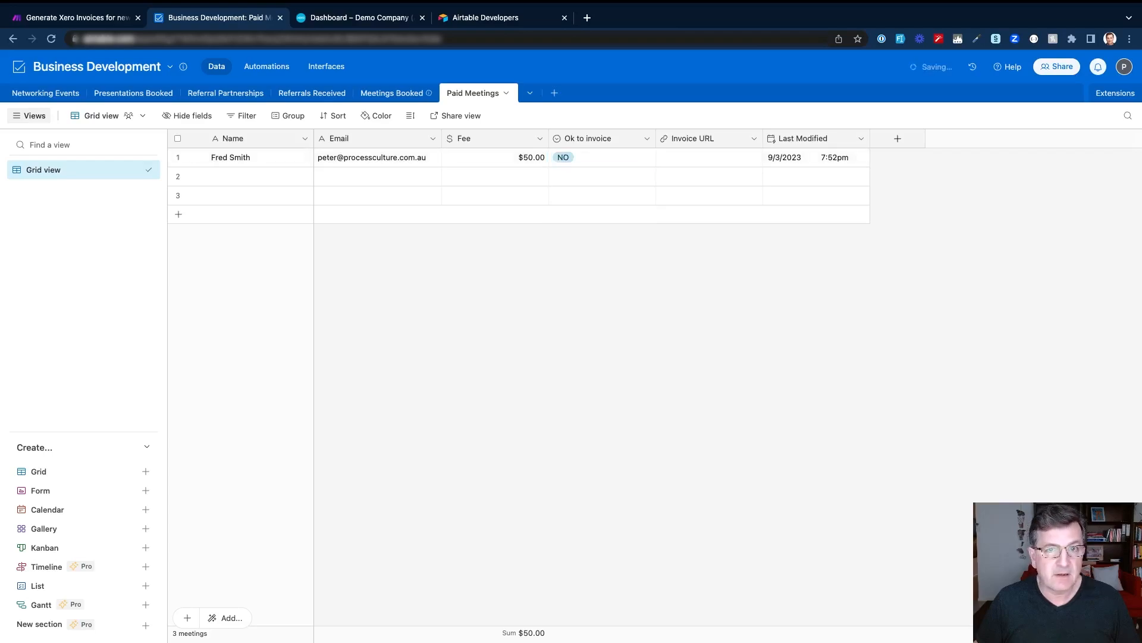
pyautogui.click(78, 18)
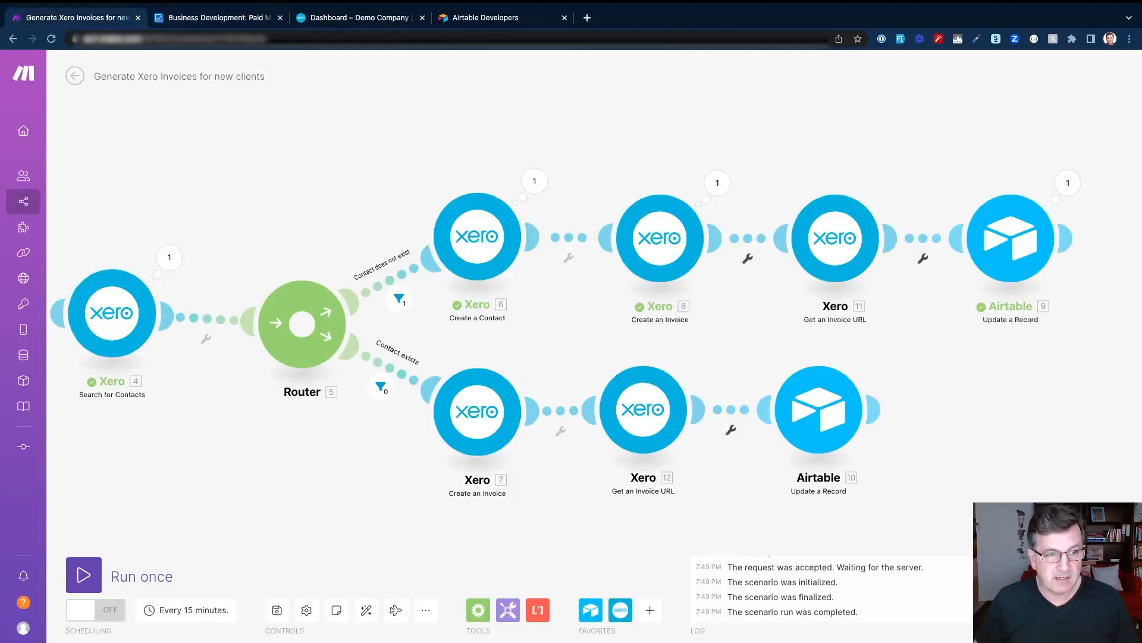
pyautogui.click(84, 575)
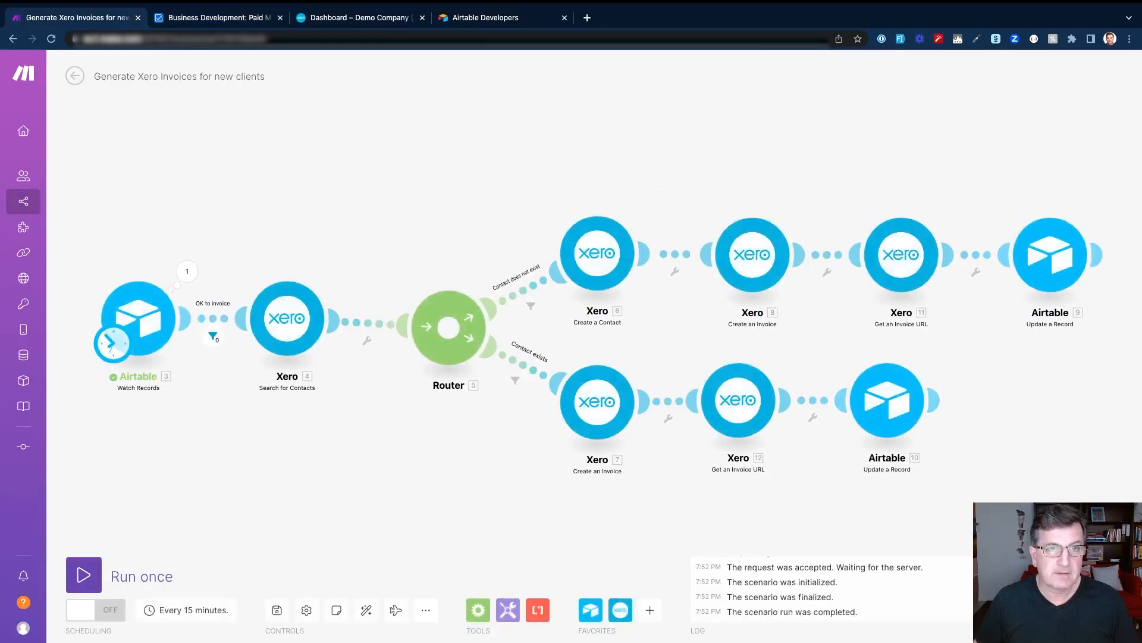
# In Airtable, set the first Paid Meetings record's Ok to invoice to YES, and run the scenario once in Make
pyautogui.click(238, 17)
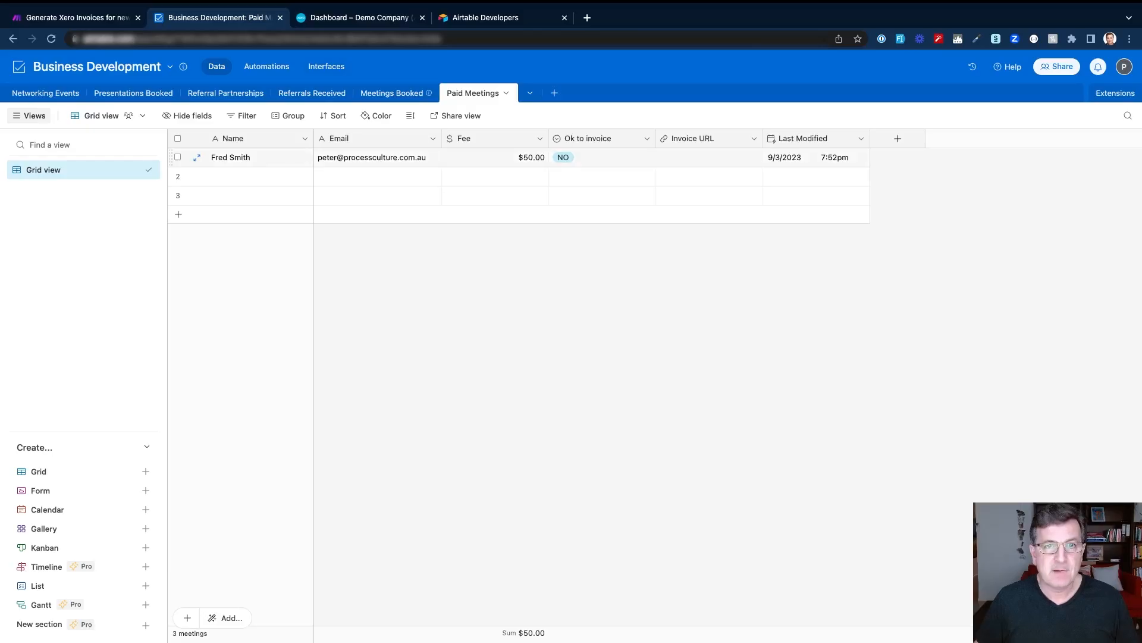
pyautogui.click(613, 157)
pyautogui.click(648, 157)
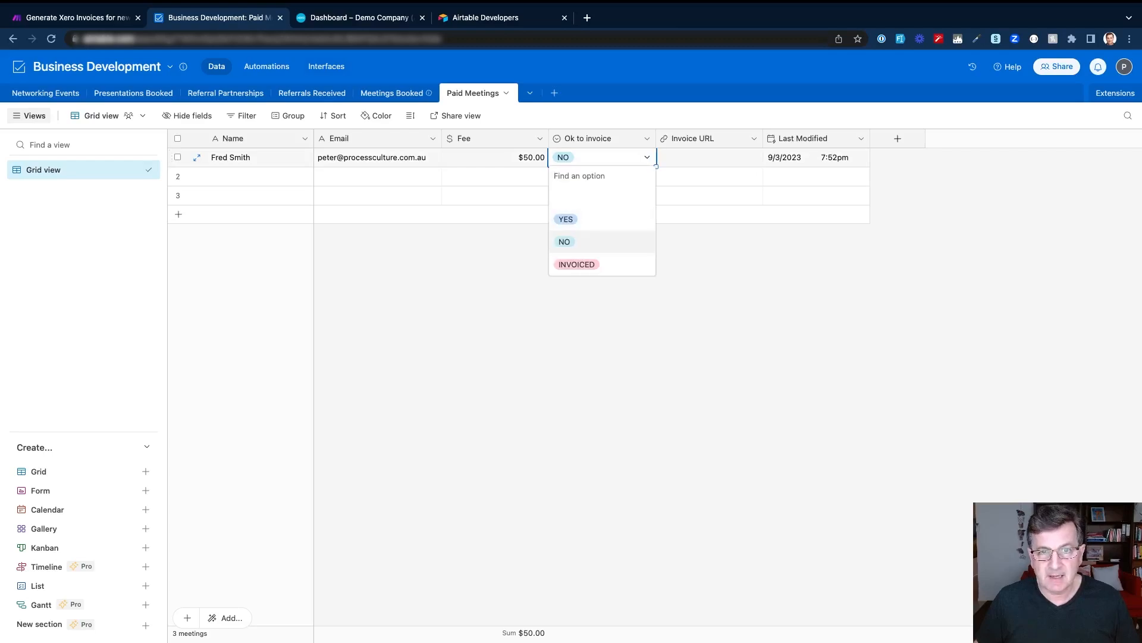
pyautogui.click(566, 219)
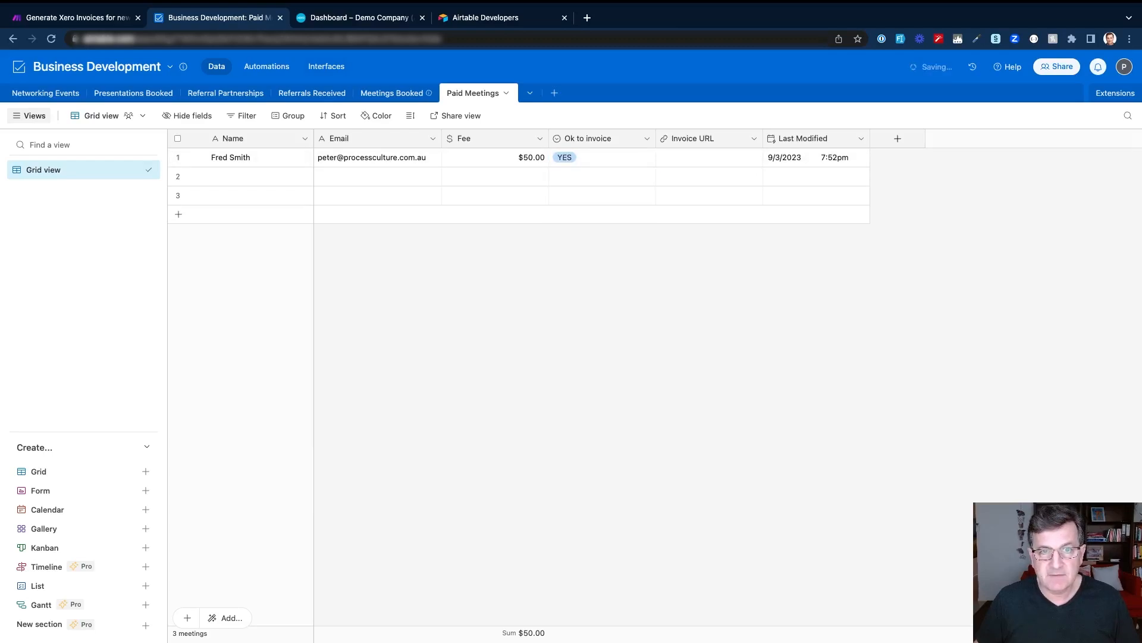
pyautogui.click(77, 18)
pyautogui.click(83, 574)
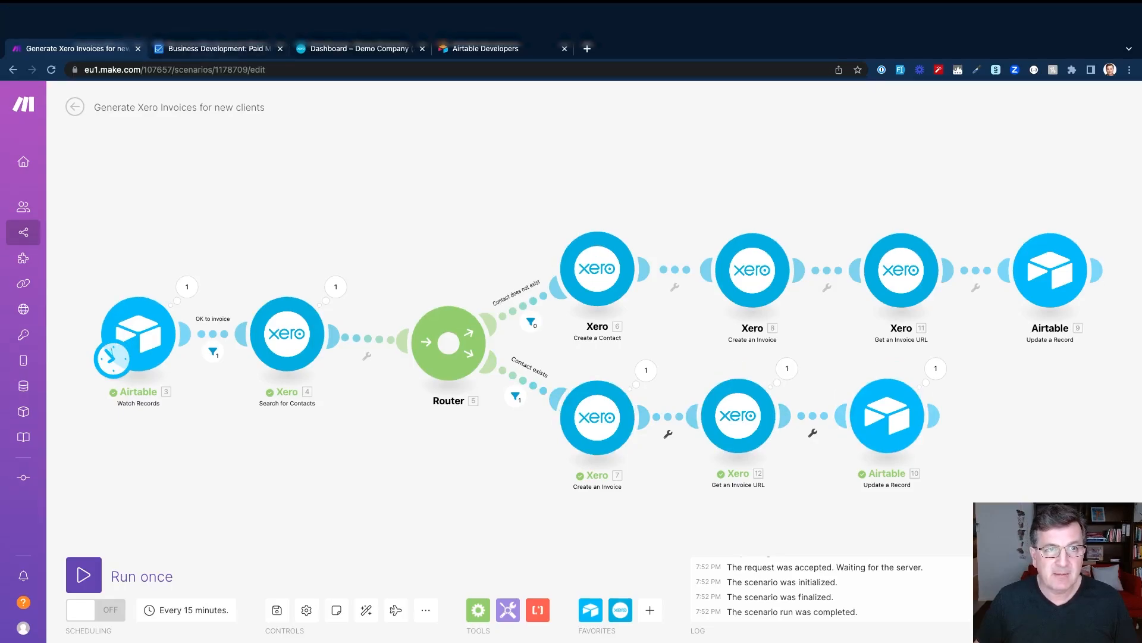
# Return to Airtable and open the Invoice URL link of the first Paid Meetings record
pyautogui.click(214, 48)
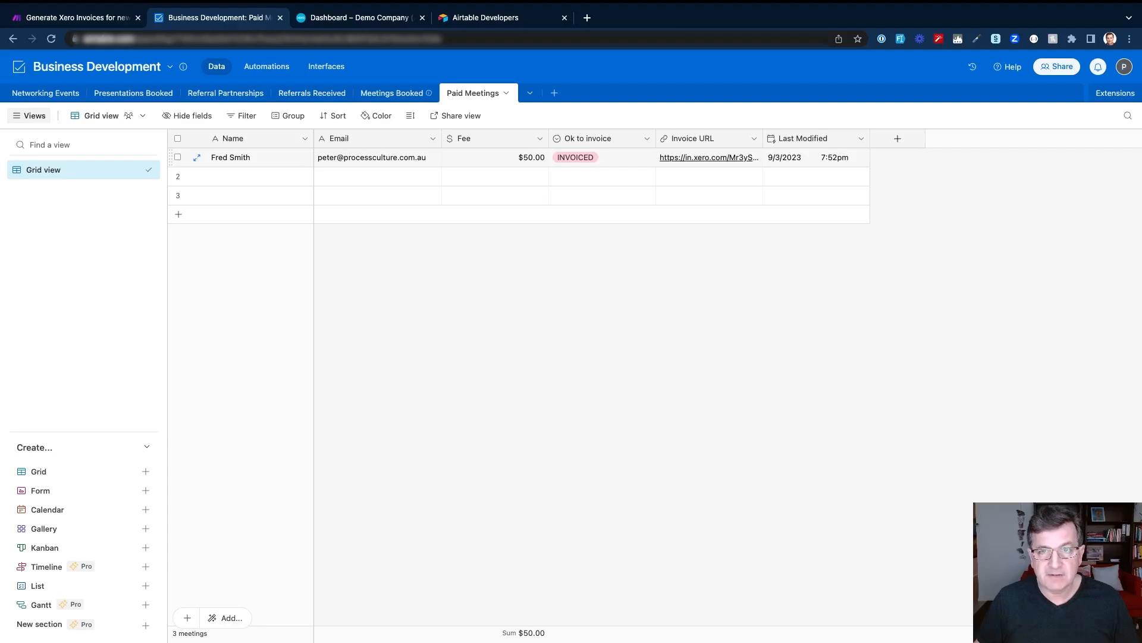
pyautogui.click(709, 158)
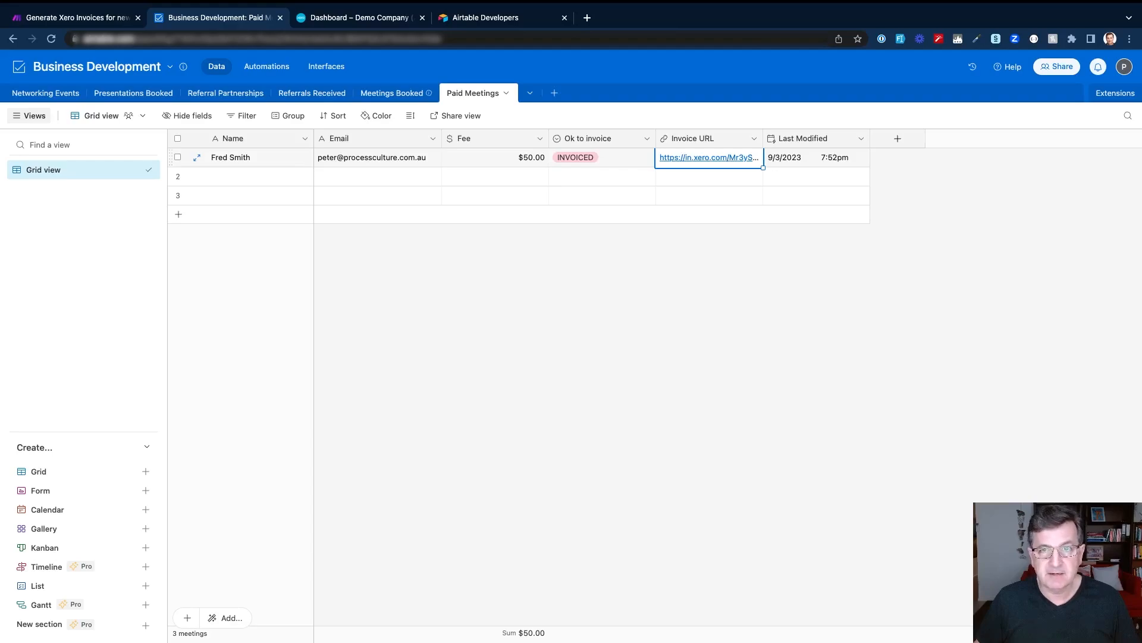
pyautogui.click(709, 158)
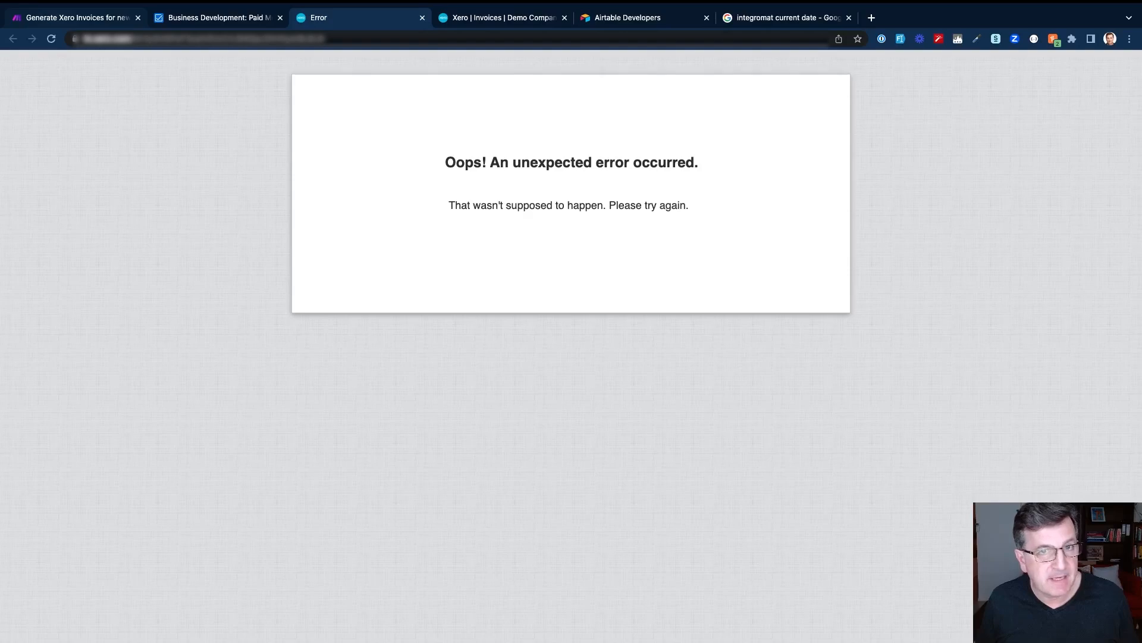
# Back in Make, select Authorized as the Status in Create an Invoice on the Contact does not exist route
pyautogui.click(78, 18)
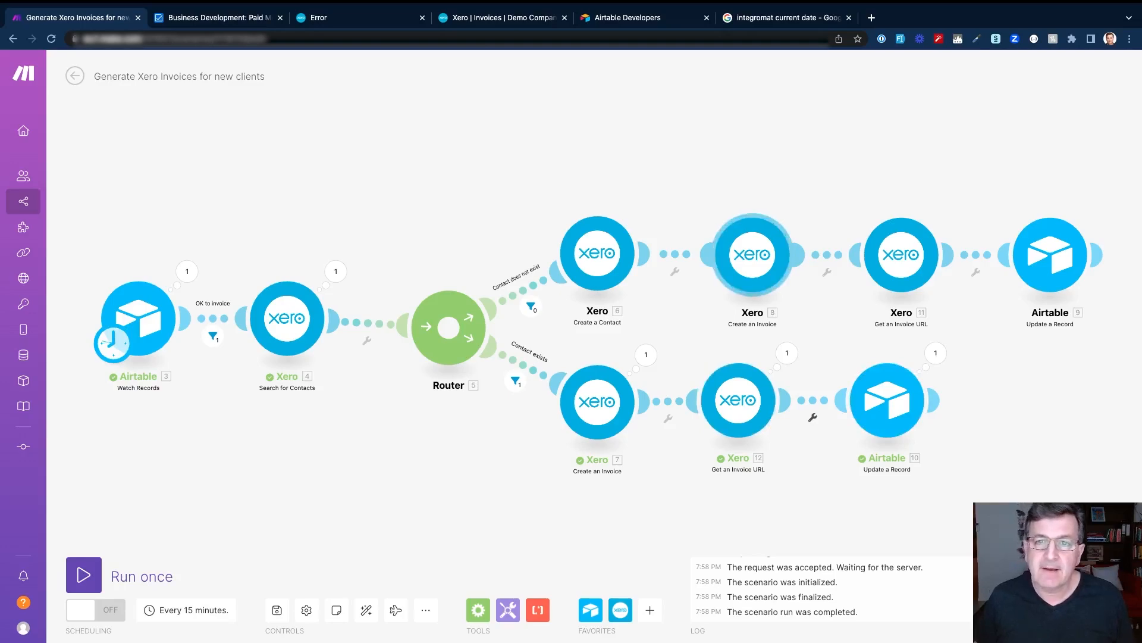
pyautogui.click(752, 254)
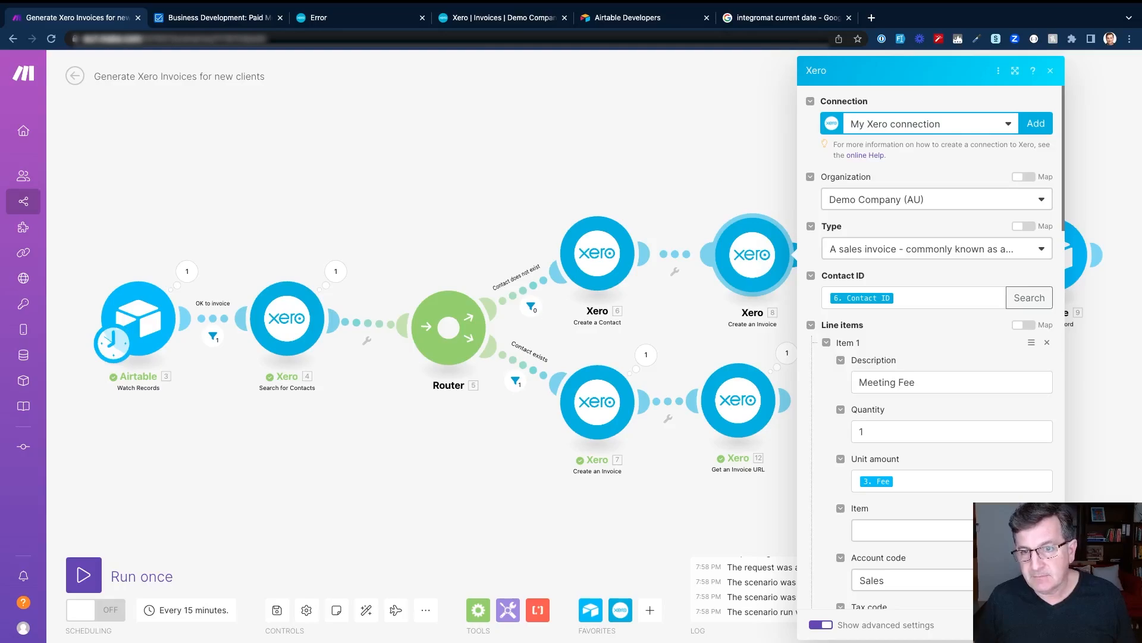
pyautogui.scroll(-6, 934, 345)
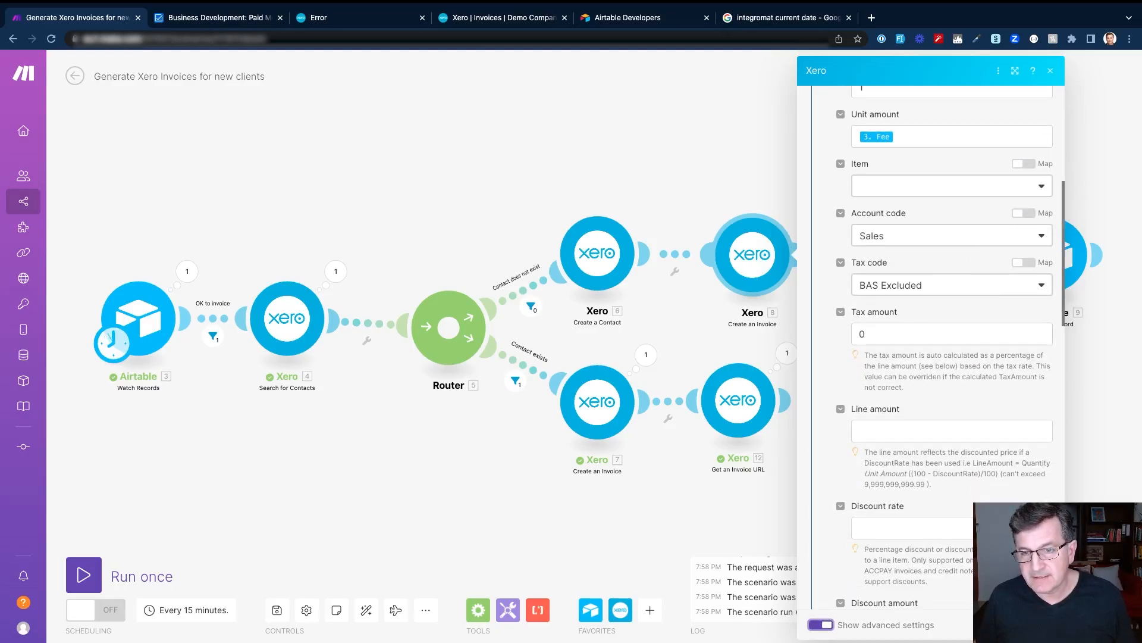
pyautogui.scroll(-8, 934, 345)
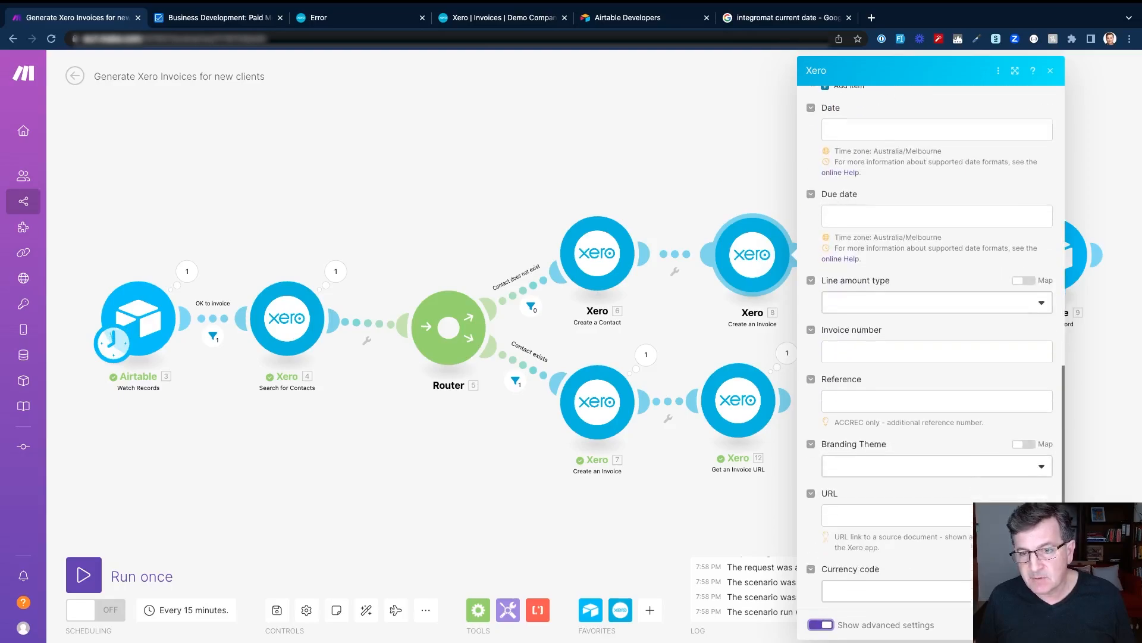
pyautogui.scroll(-5, 935, 346)
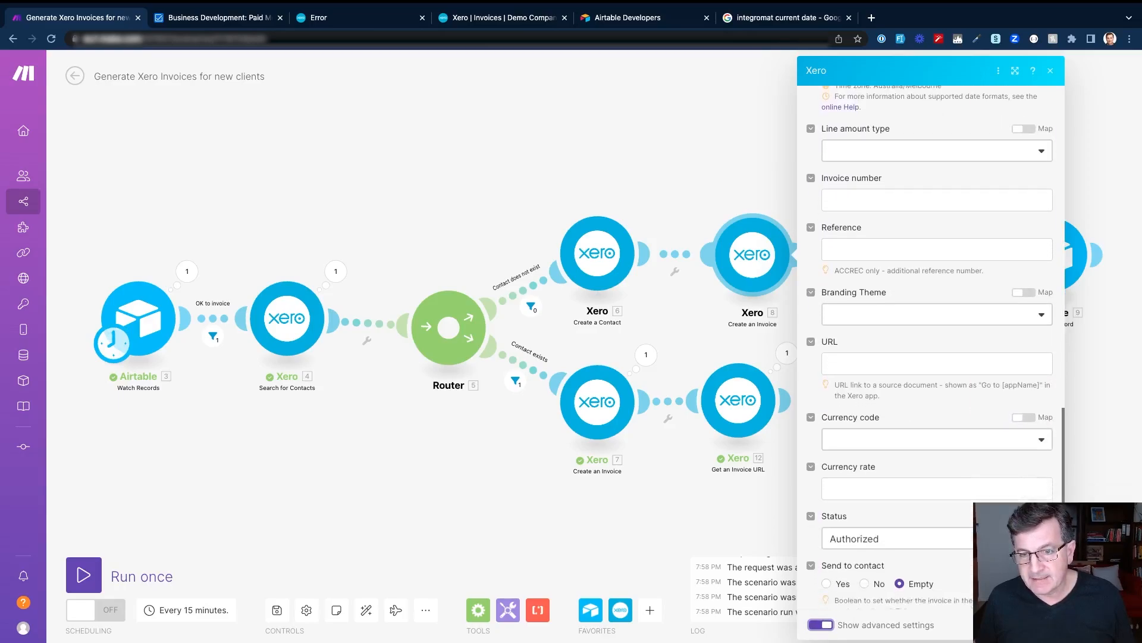
pyautogui.scroll(-1, 935, 345)
pyautogui.click(863, 495)
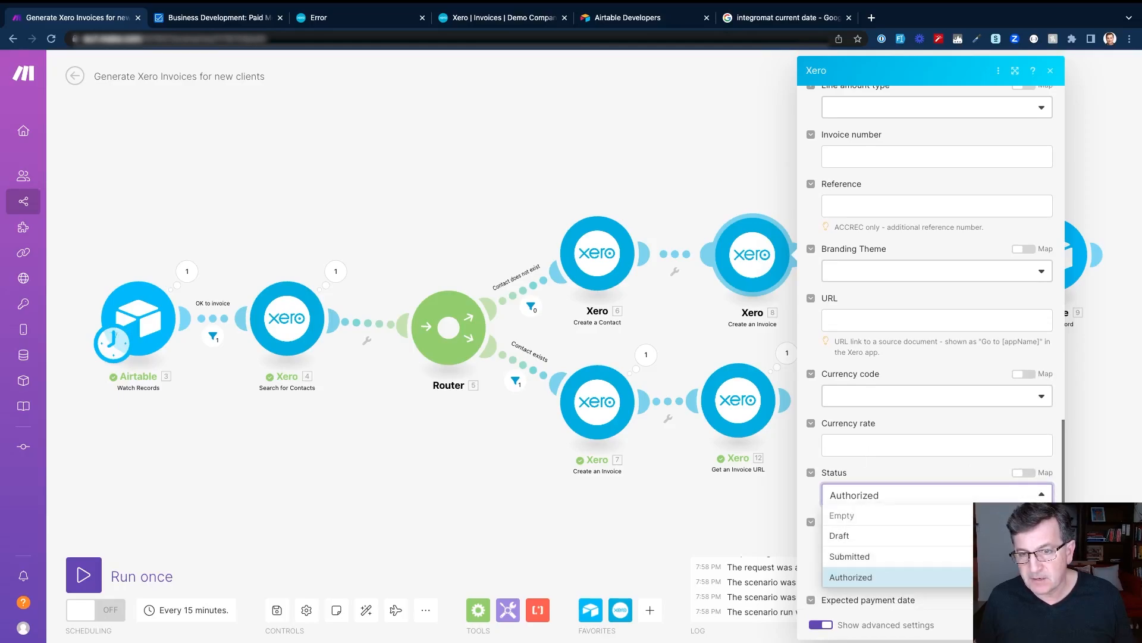
pyautogui.click(850, 577)
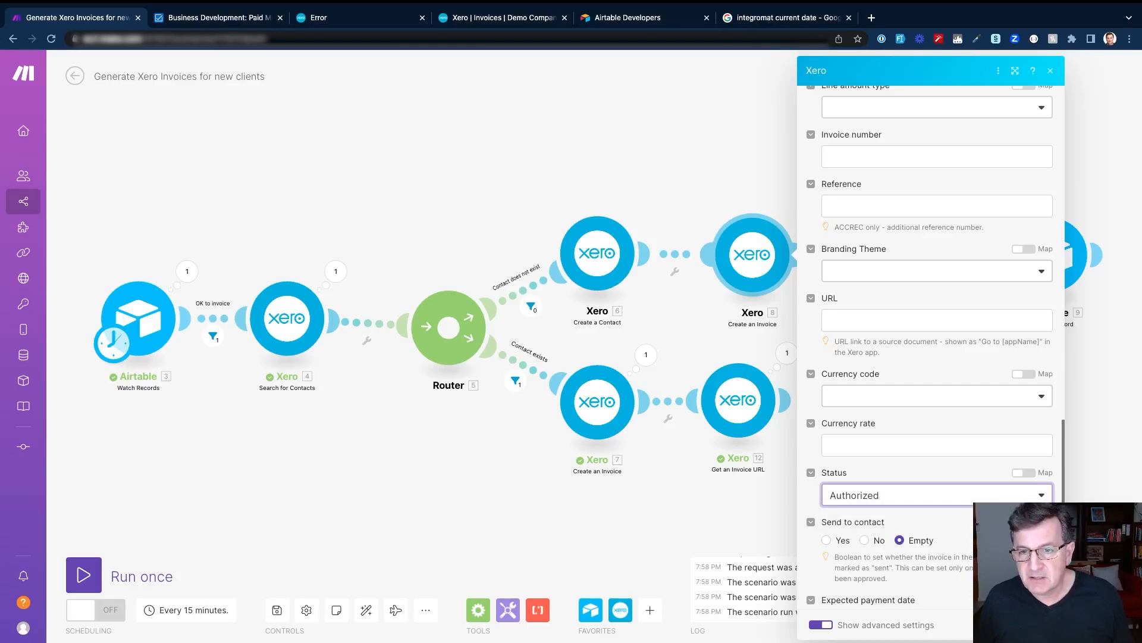
# Set the Due date to addDays(now; 7) in Create an Invoice on the Contact does not exist route, and save the module settings
pyautogui.scroll(-5, 936, 348)
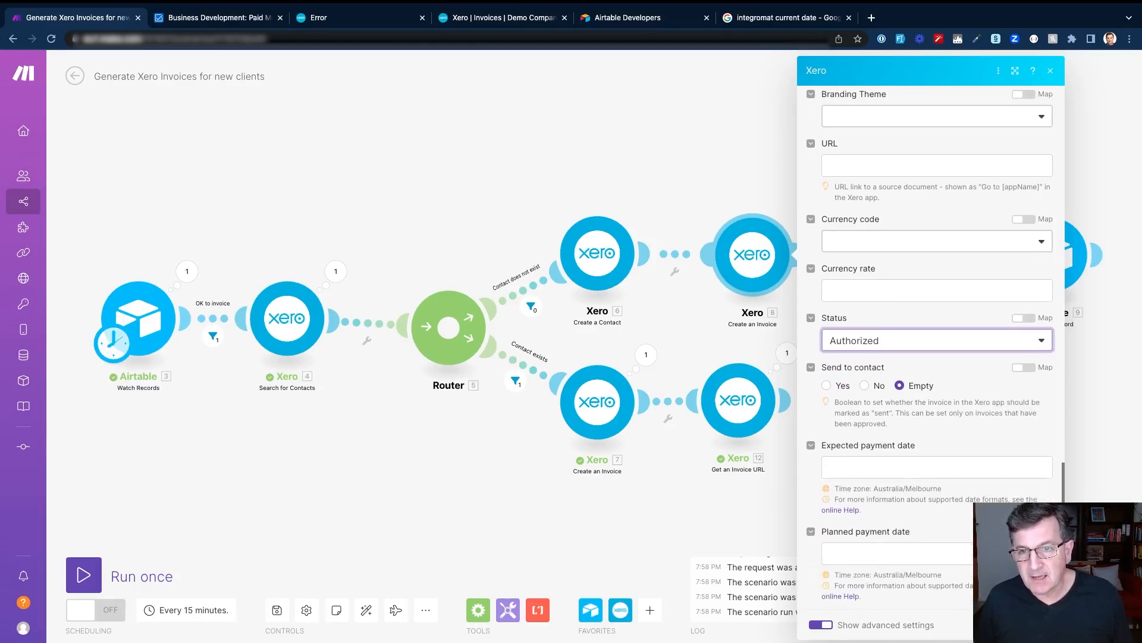
pyautogui.scroll(15, 936, 348)
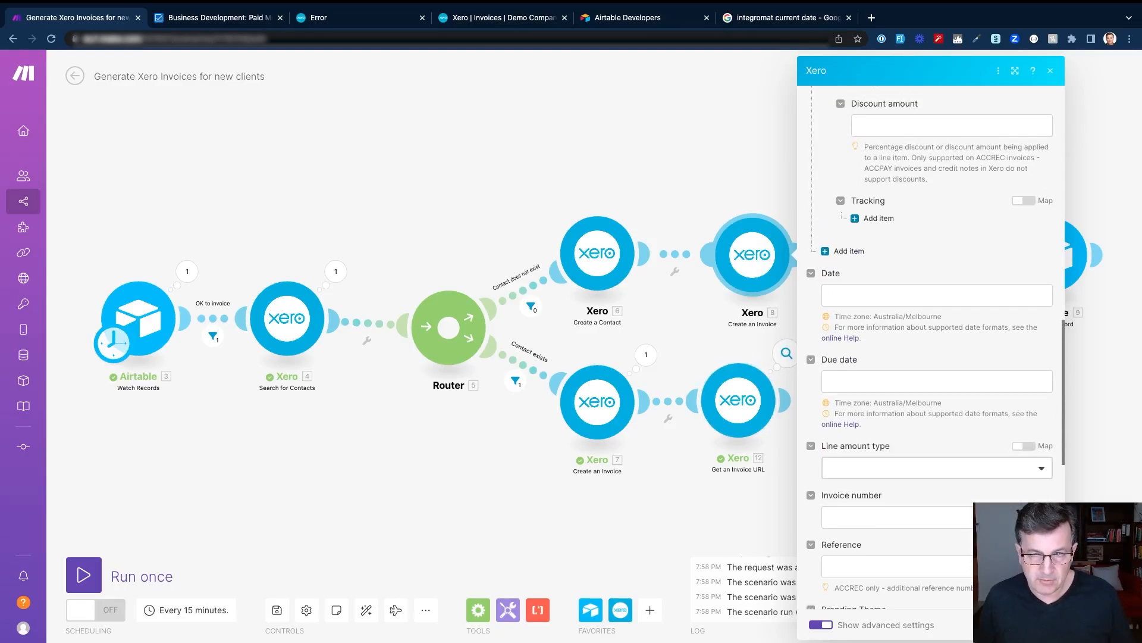
pyautogui.click(936, 382)
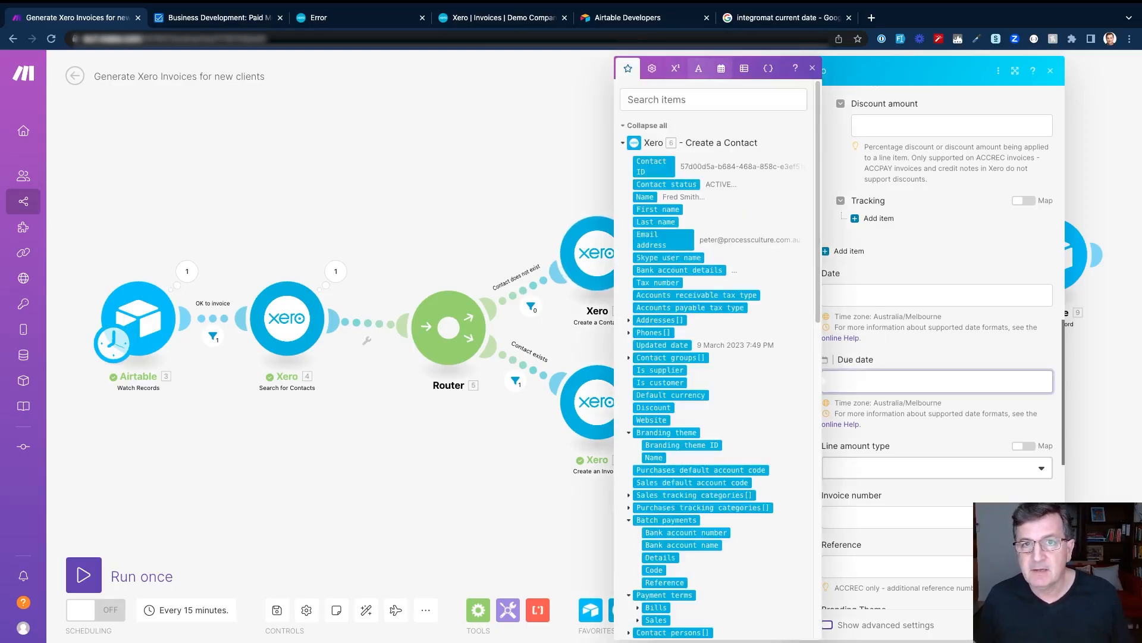
pyautogui.click(721, 68)
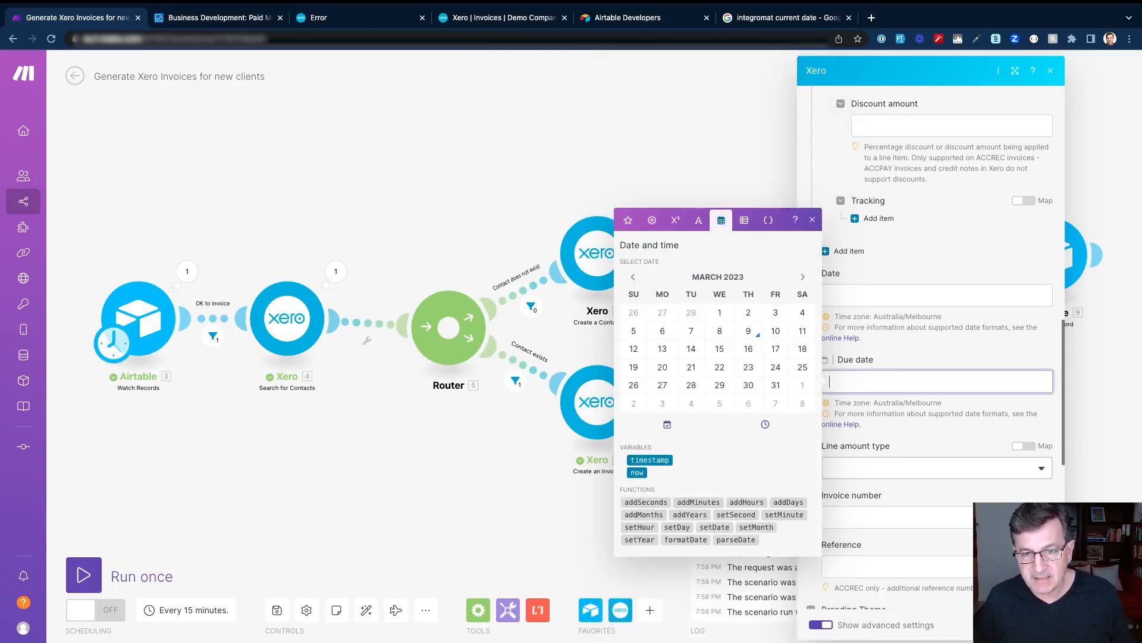
pyautogui.click(788, 501)
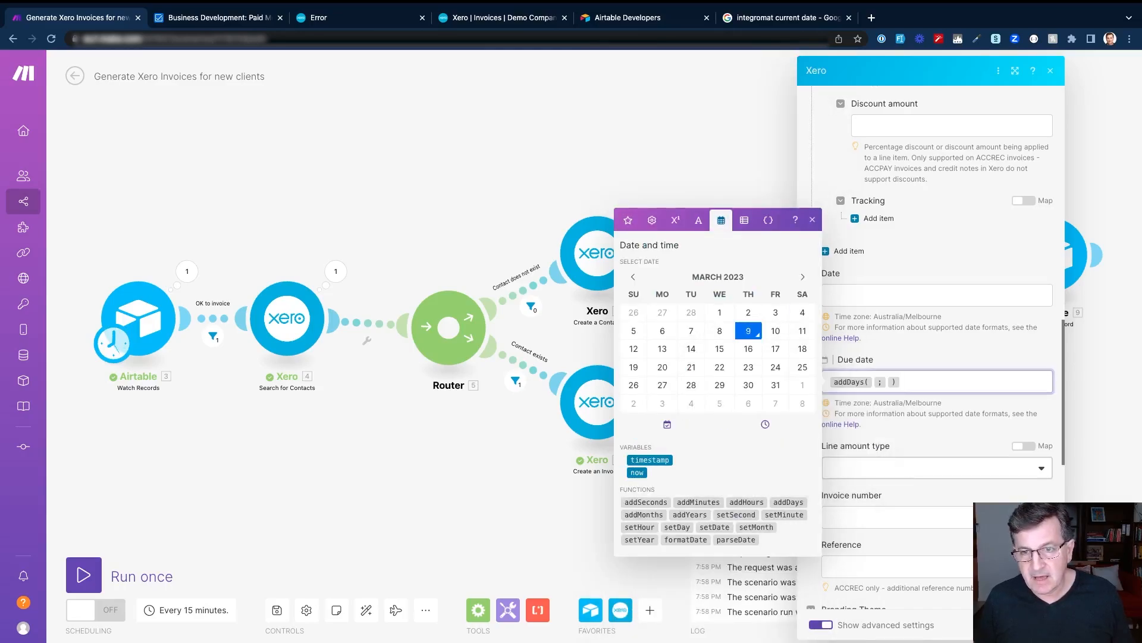
pyautogui.click(873, 382)
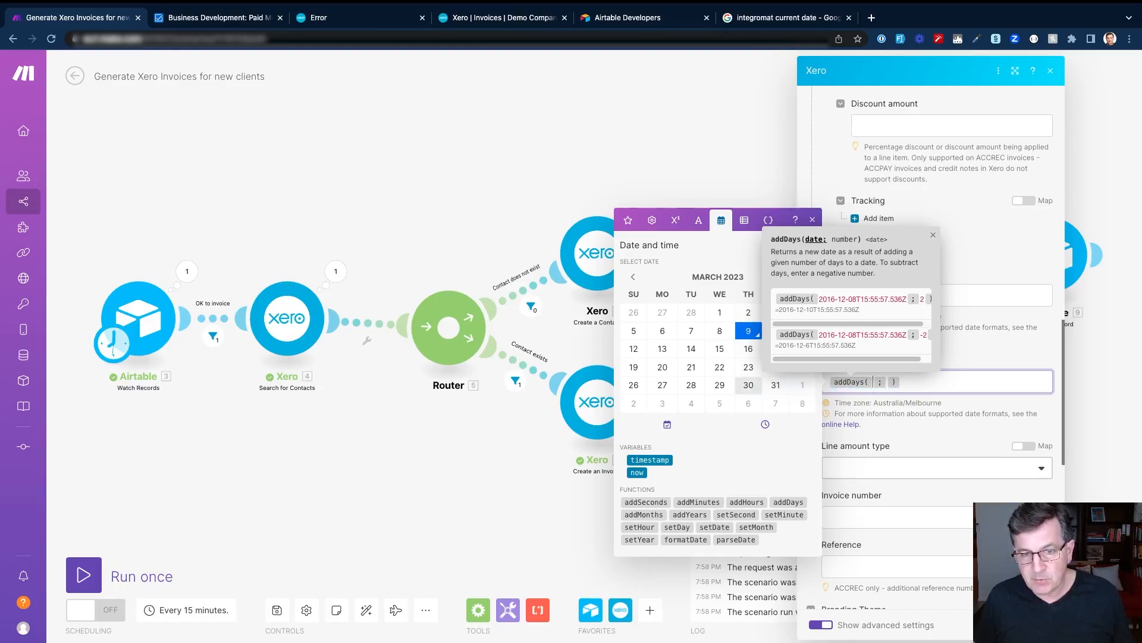
pyautogui.click(636, 472)
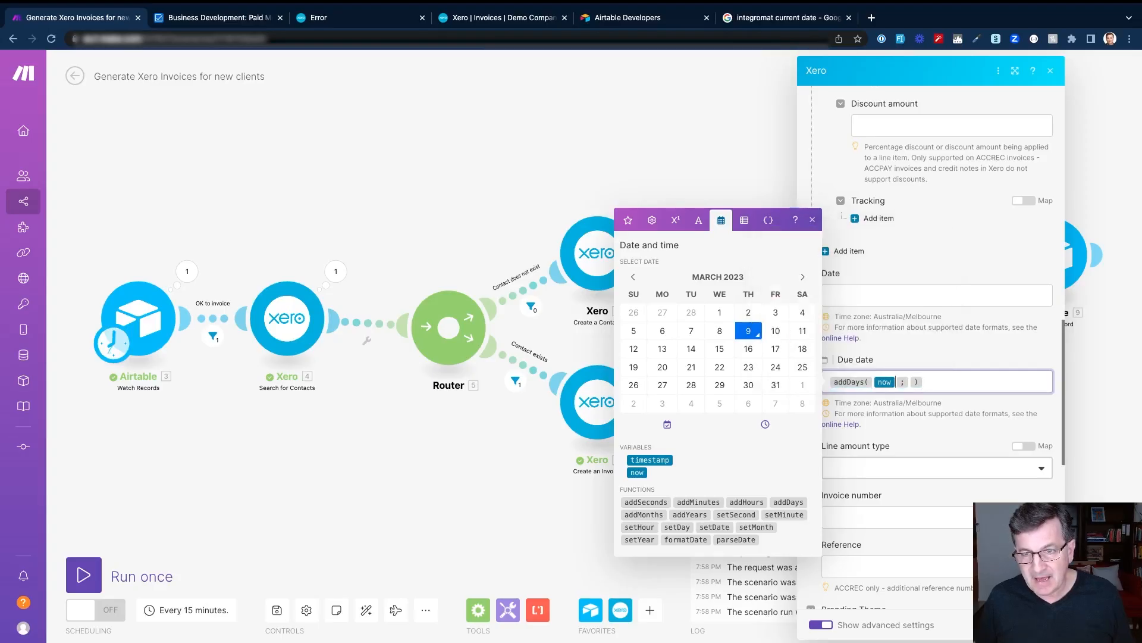
pyautogui.click(909, 382)
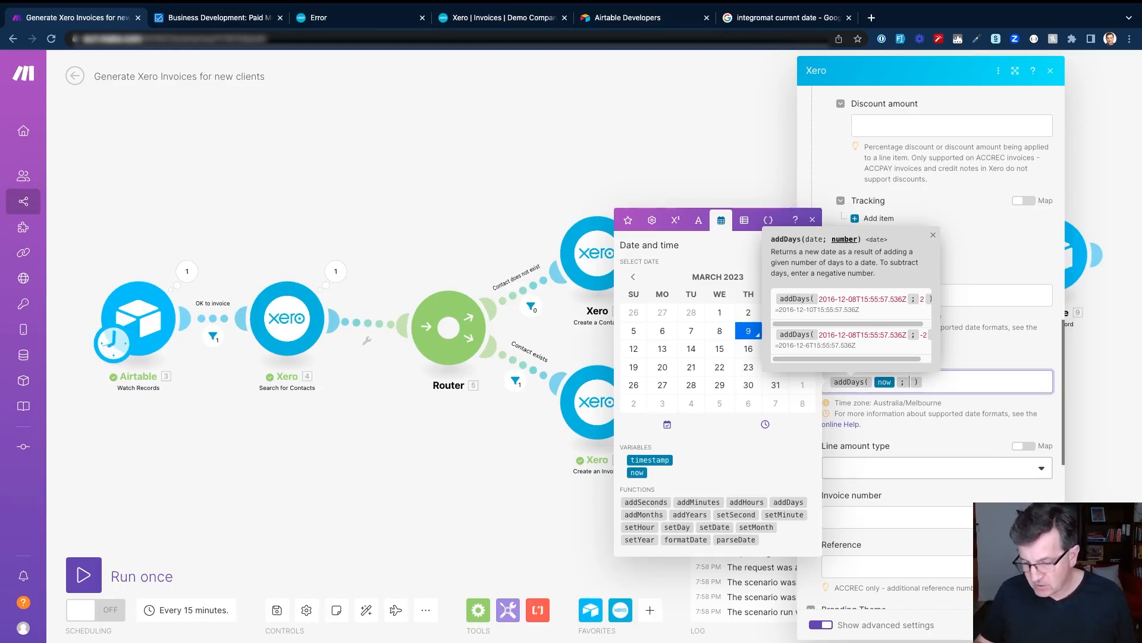
pyautogui.write('7')
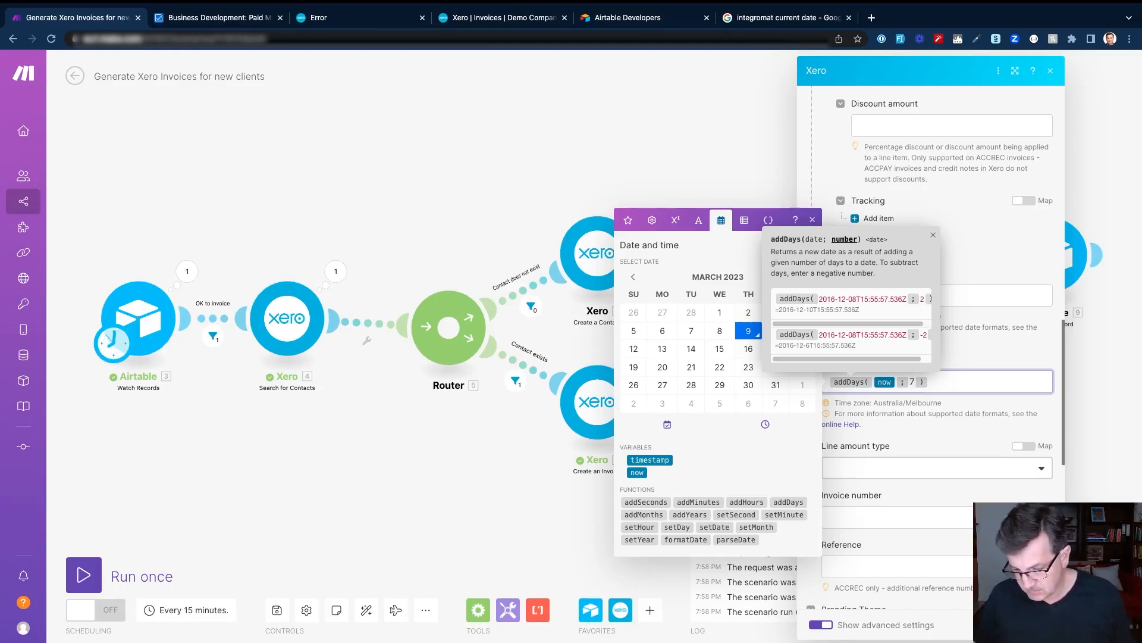
pyautogui.press('BackSpace')
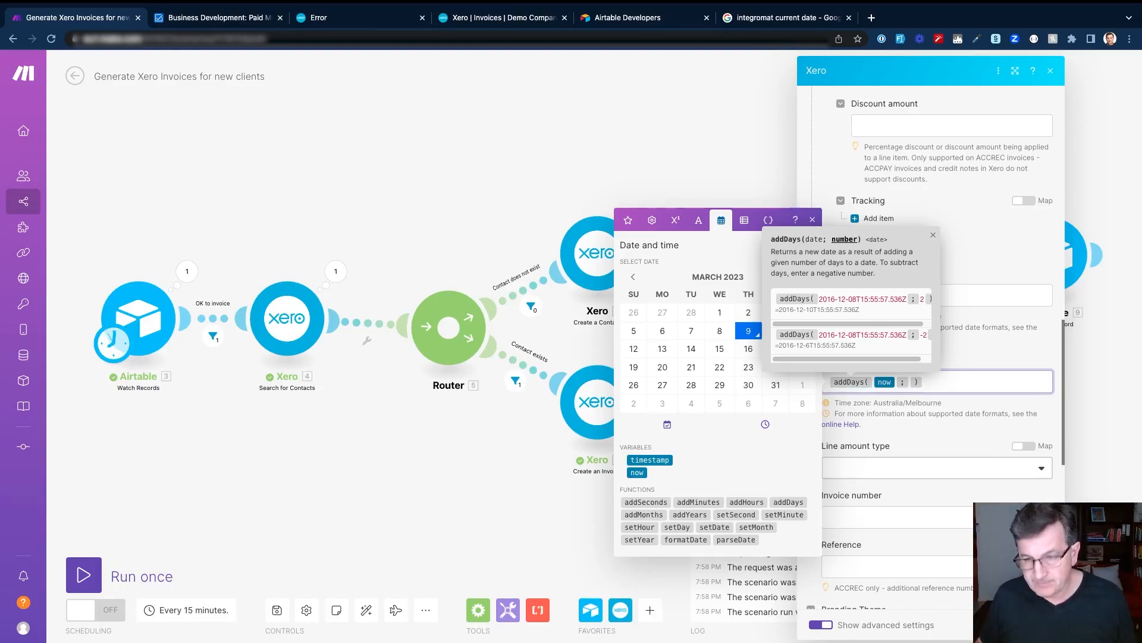
pyautogui.write('7')
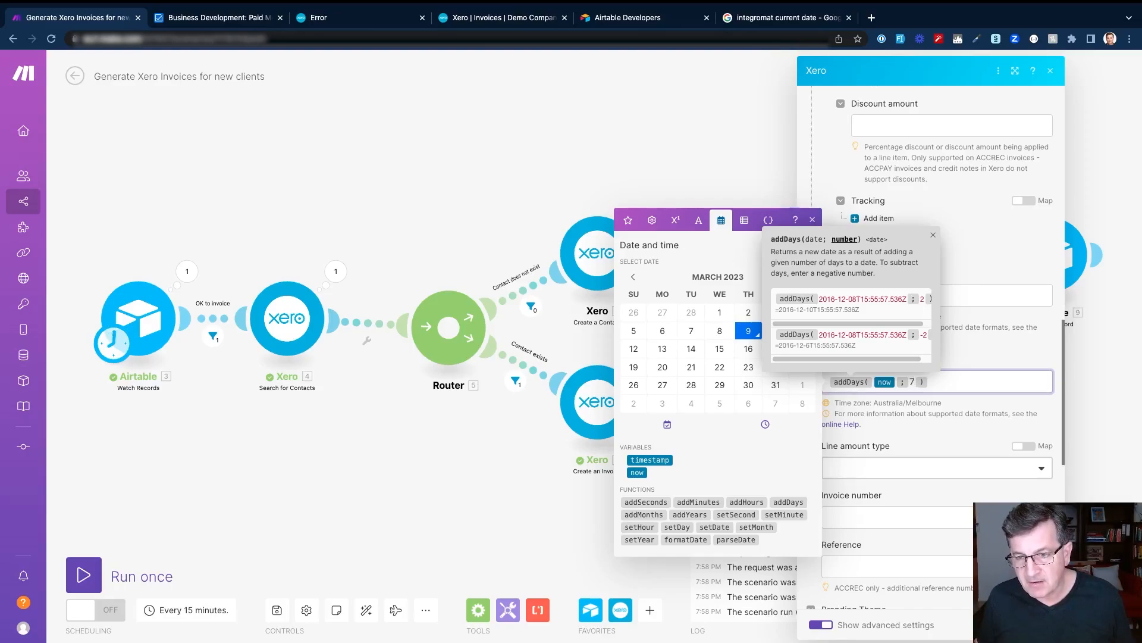
pyautogui.click(1039, 625)
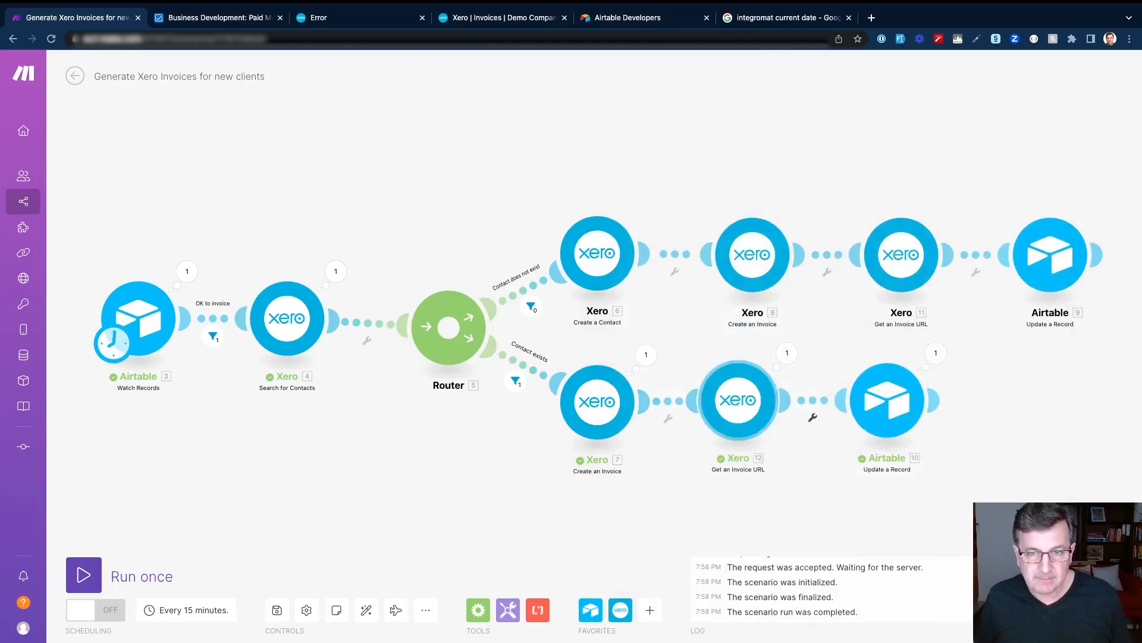
# Review the Get an Invoice URL settings and the Due date and Status in Create an Invoice on the Contact exists route
pyautogui.click(738, 400)
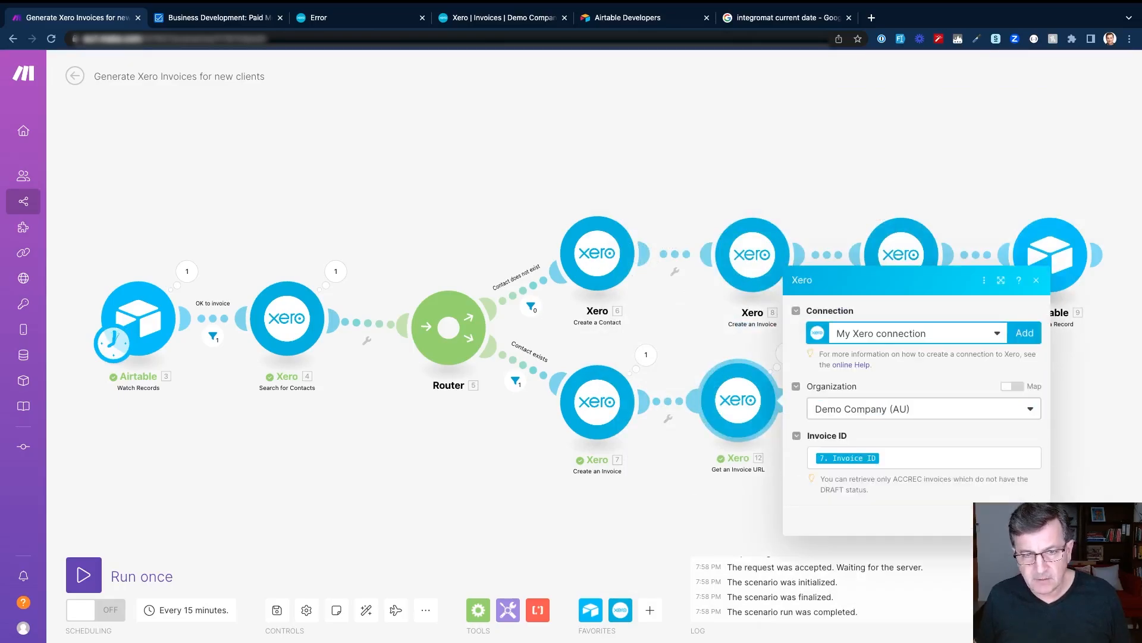
pyautogui.click(598, 403)
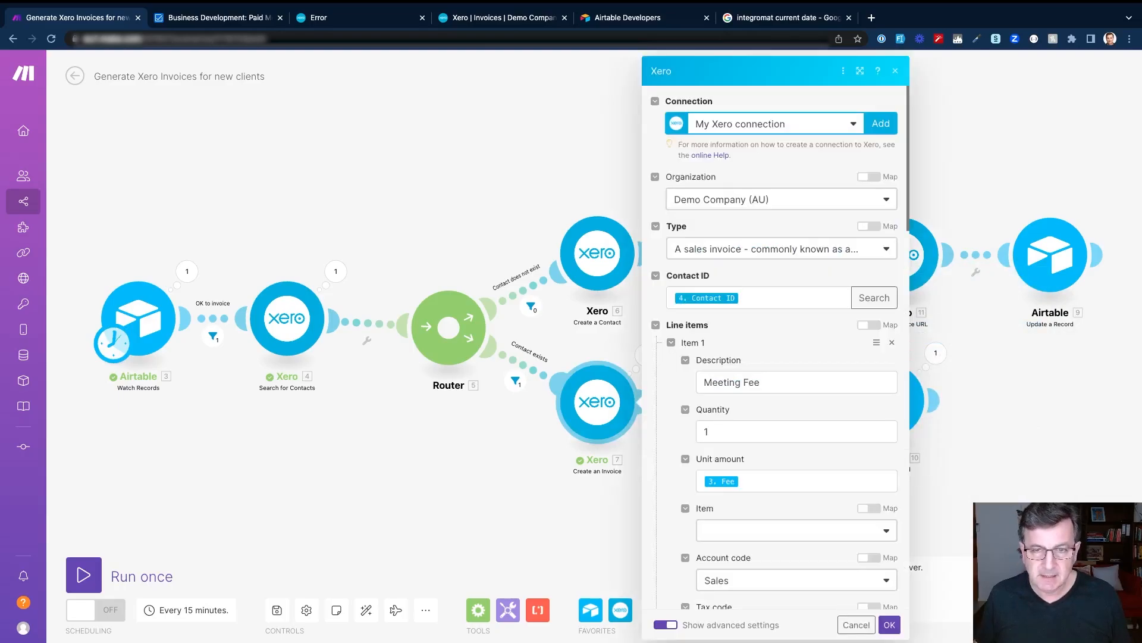
pyautogui.scroll(-15, 775, 357)
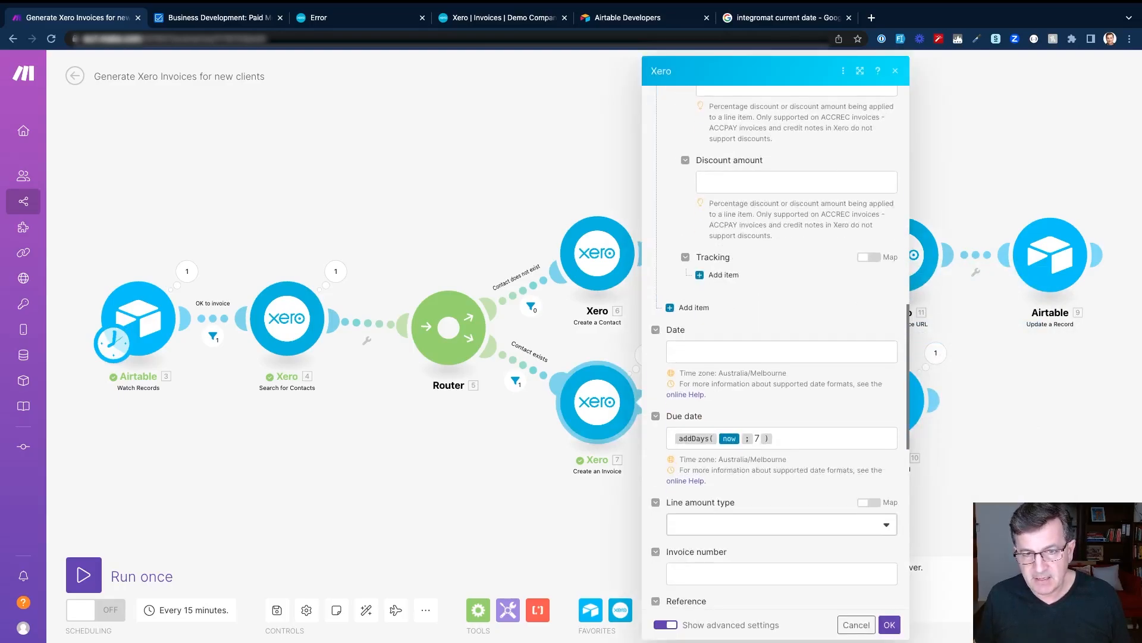
pyautogui.scroll(-10, 776, 357)
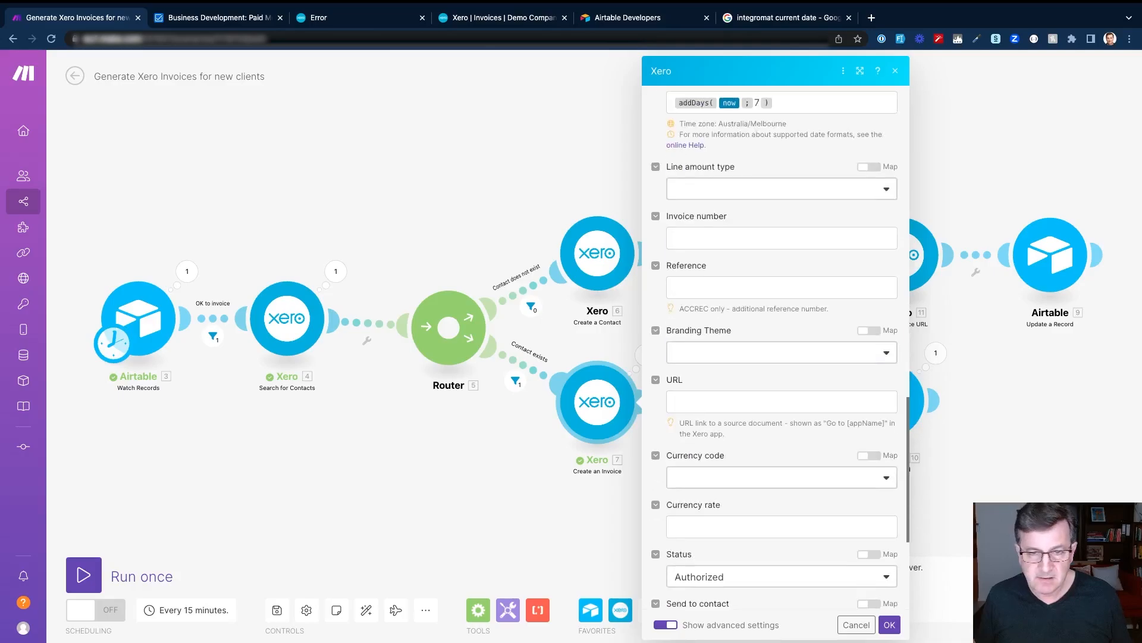
pyautogui.scroll(-4, 775, 357)
pyautogui.click(890, 625)
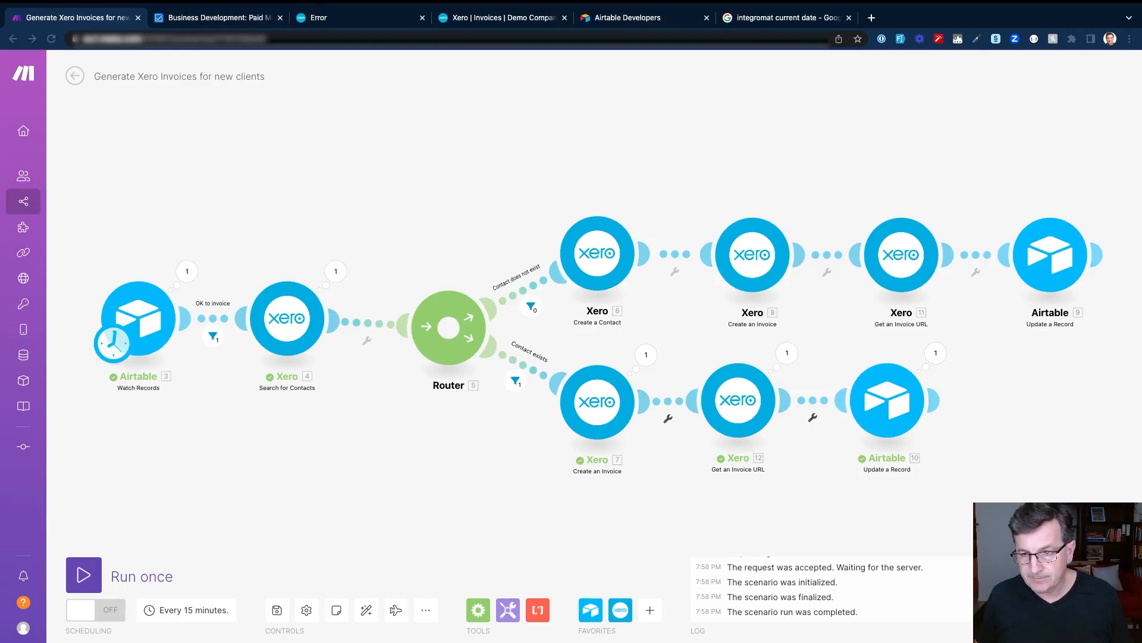
# Switch to Airtable, set the first Paid Meetings record's Ok to invoice to NO, and run the scenario once in Make
pyautogui.hotkey('ctrl', 'Tab')
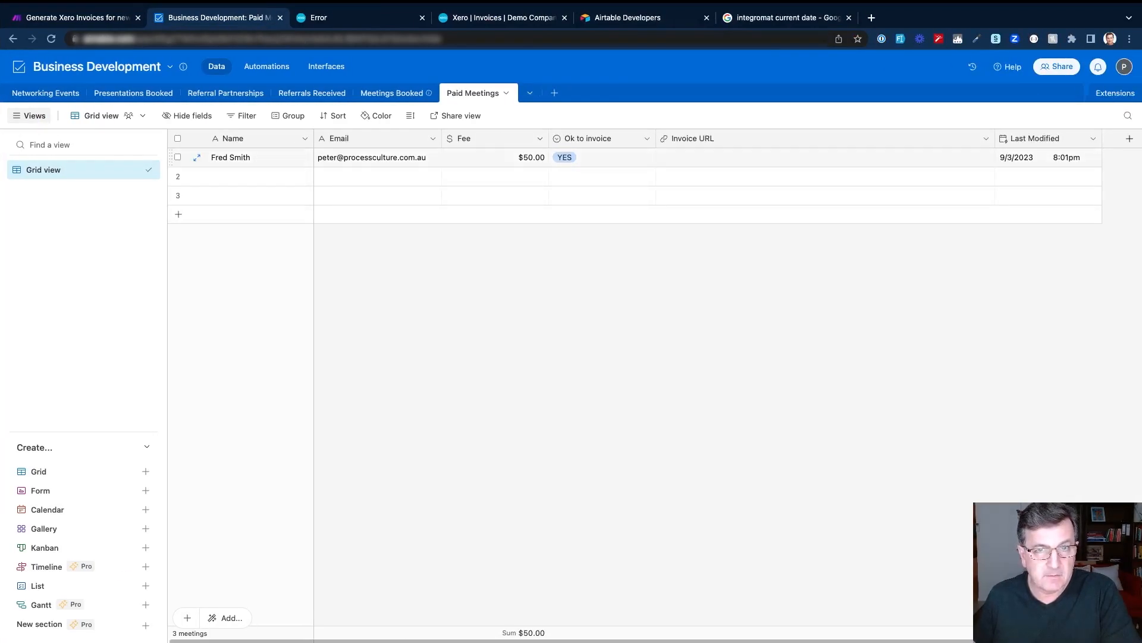
pyautogui.click(613, 157)
pyautogui.click(647, 158)
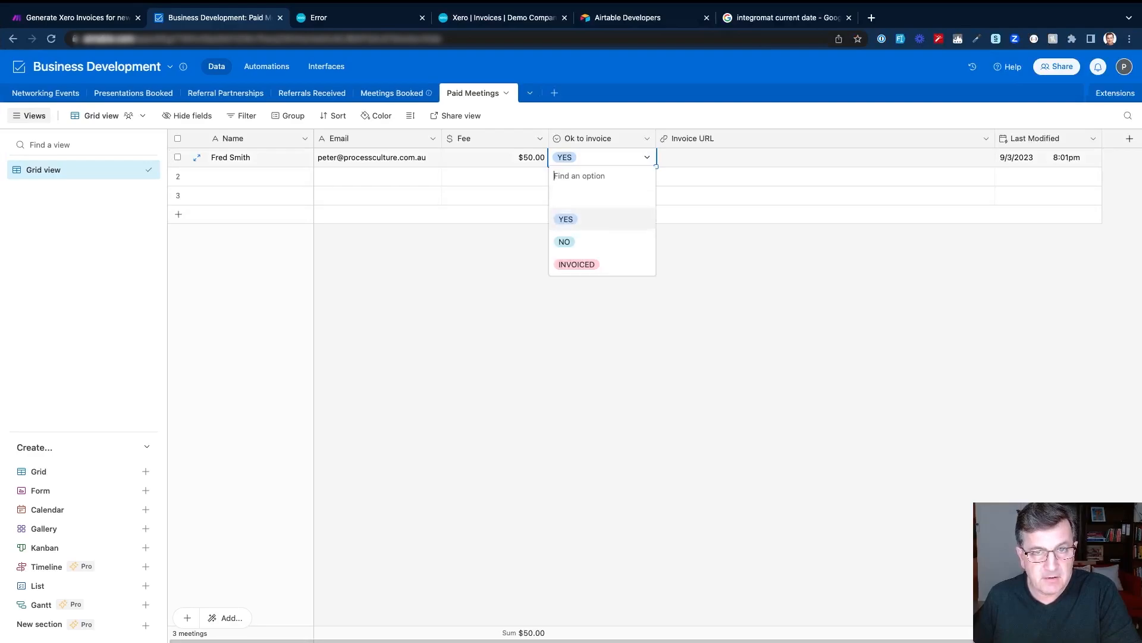
pyautogui.click(567, 241)
pyautogui.hotkey('ctrl', 'shift', 'Tab')
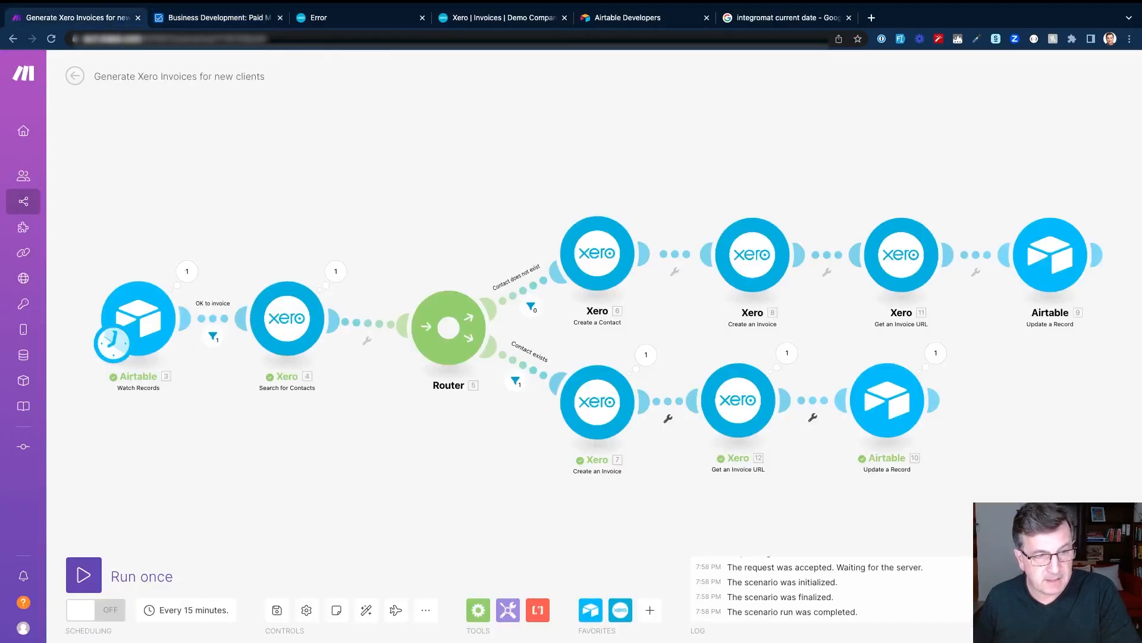
pyautogui.click(83, 575)
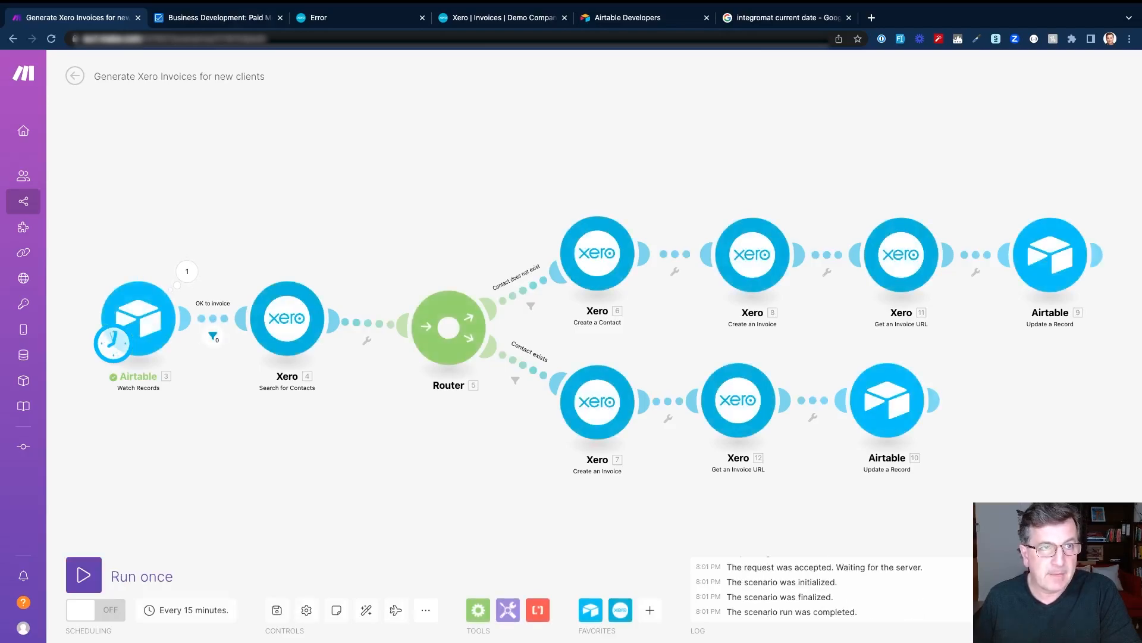
# Set the same Airtable record's Ok to invoice to YES, and run the Make scenario once more
pyautogui.click(221, 18)
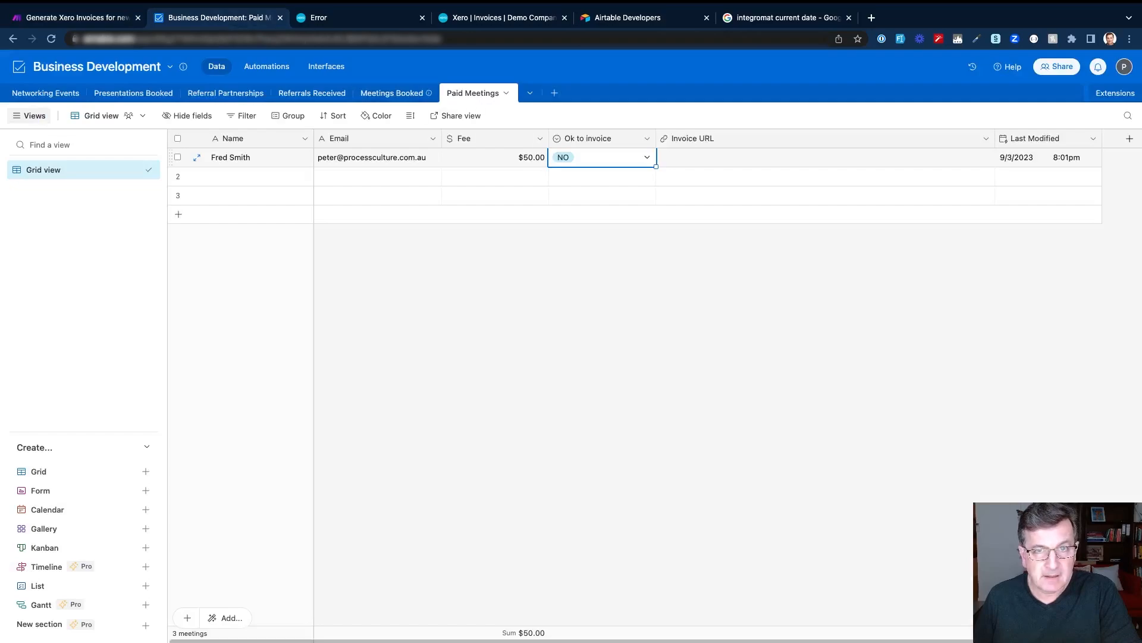
pyautogui.click(648, 157)
pyautogui.press('Up')
pyautogui.press('Up')
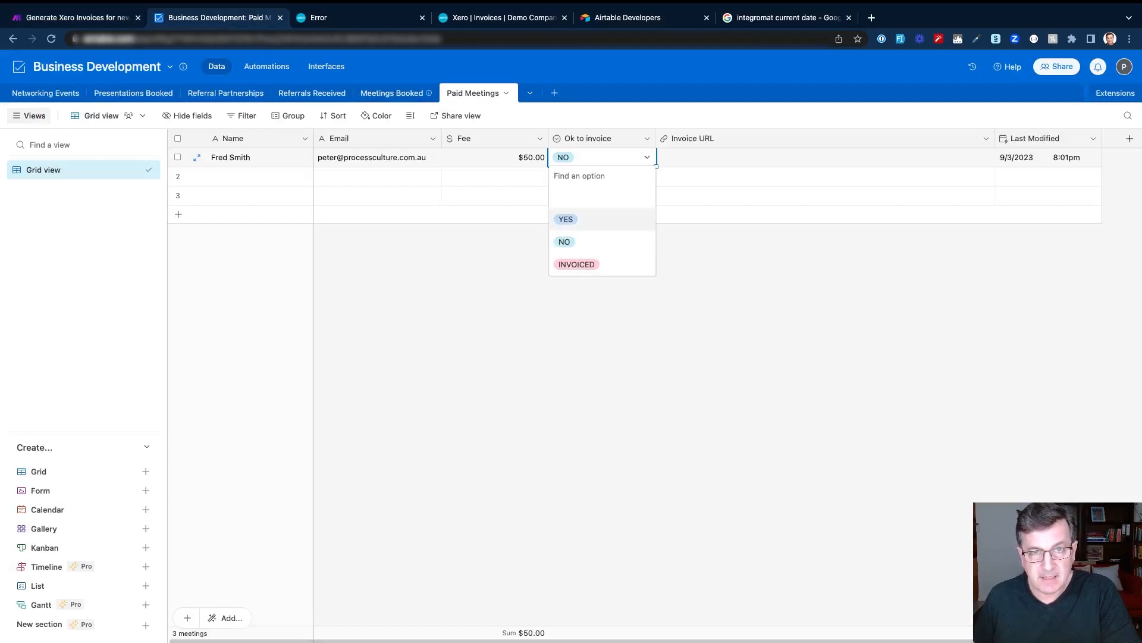
pyautogui.press('Return')
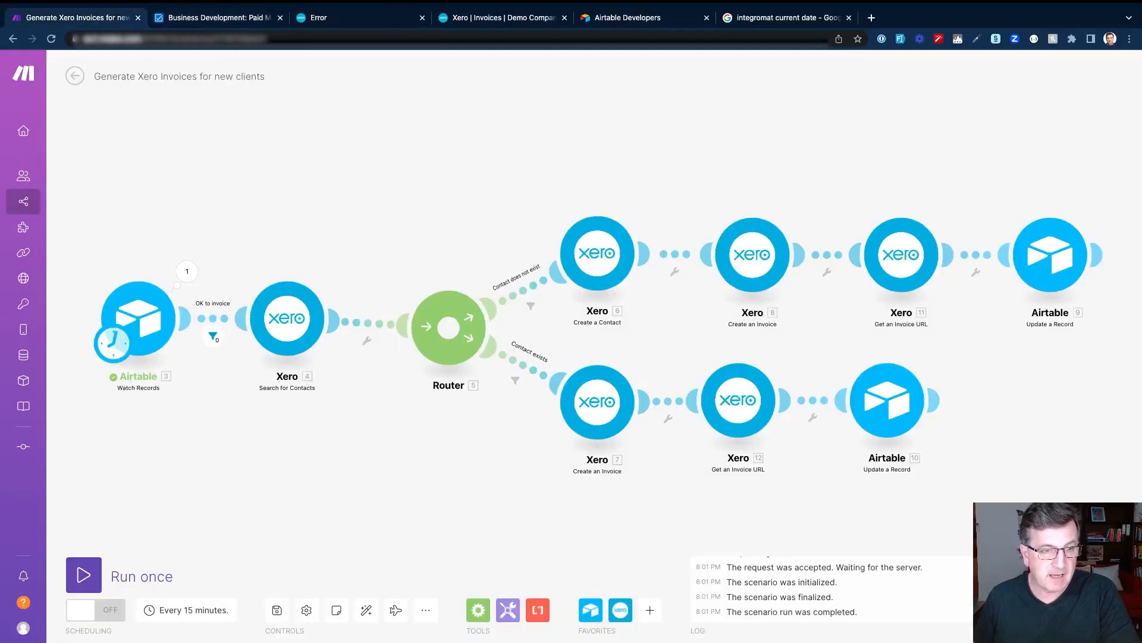
pyautogui.click(83, 575)
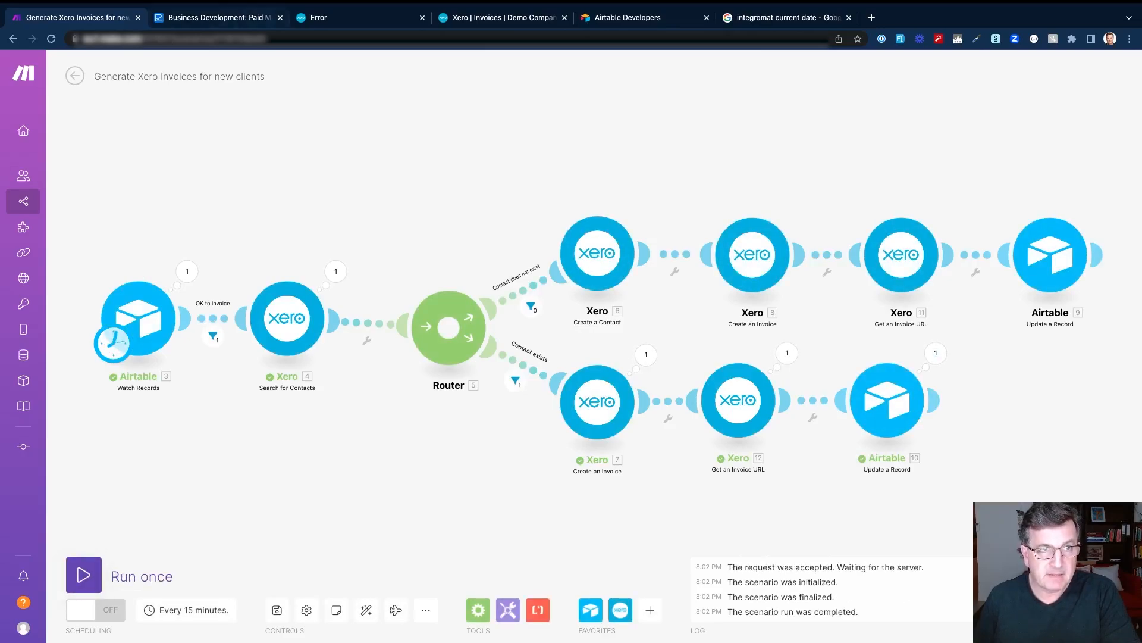
# In Airtable, open the first record's Invoice URL link and check the invoice's amount due, GST and line item description
pyautogui.click(218, 18)
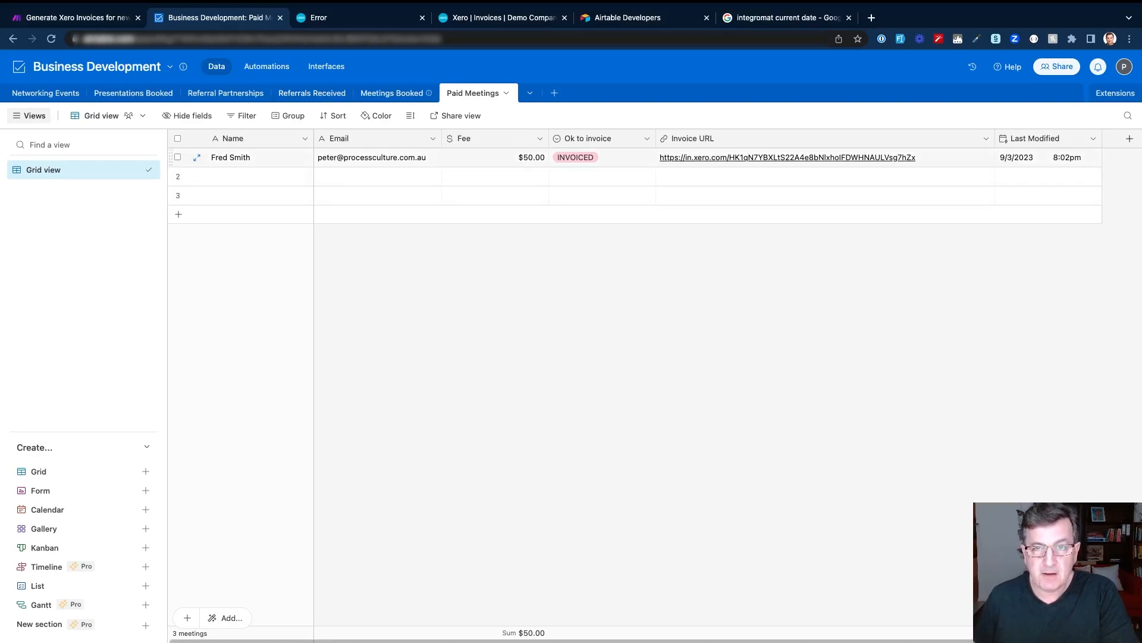
pyautogui.click(825, 158)
pyautogui.click(788, 157)
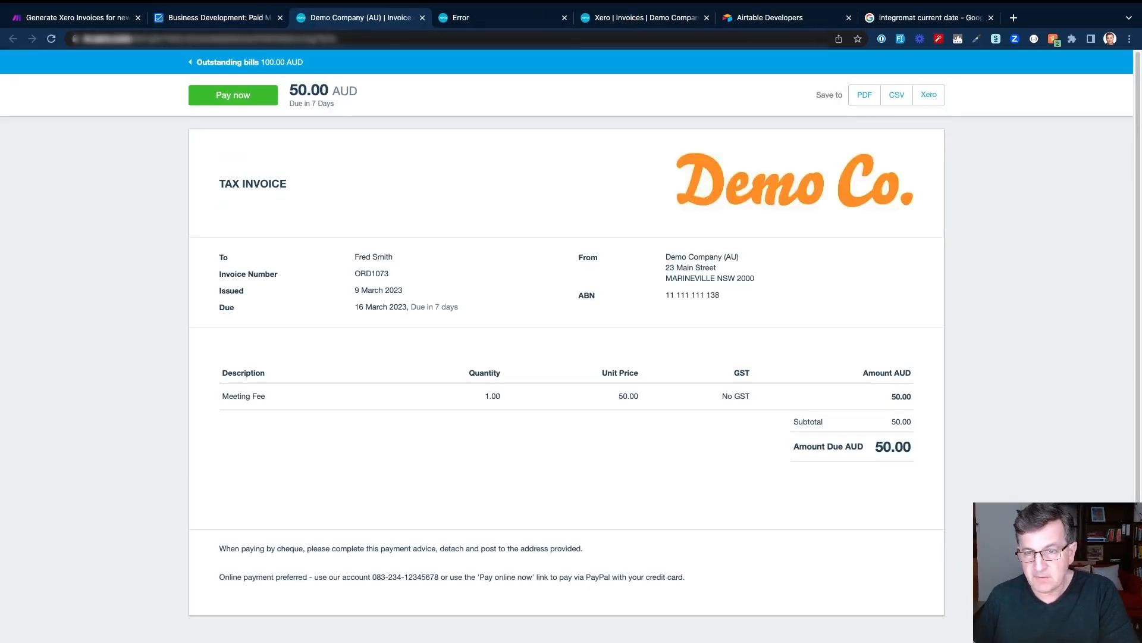
pyautogui.moveTo(875, 447); pyautogui.dragTo(912, 447)
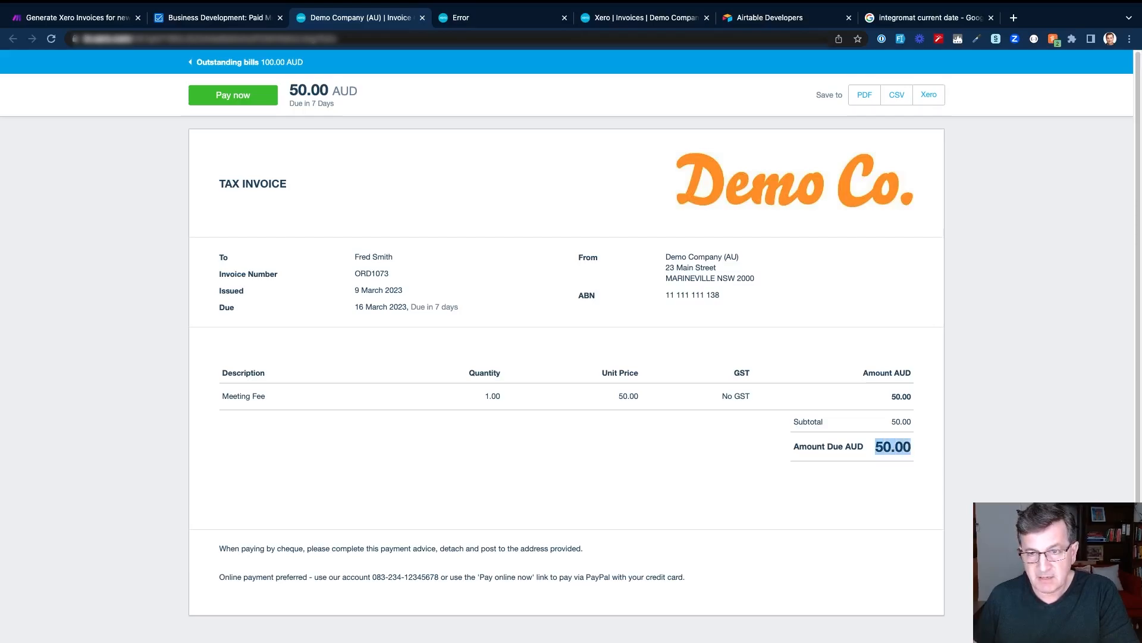
pyautogui.doubleClick(742, 397)
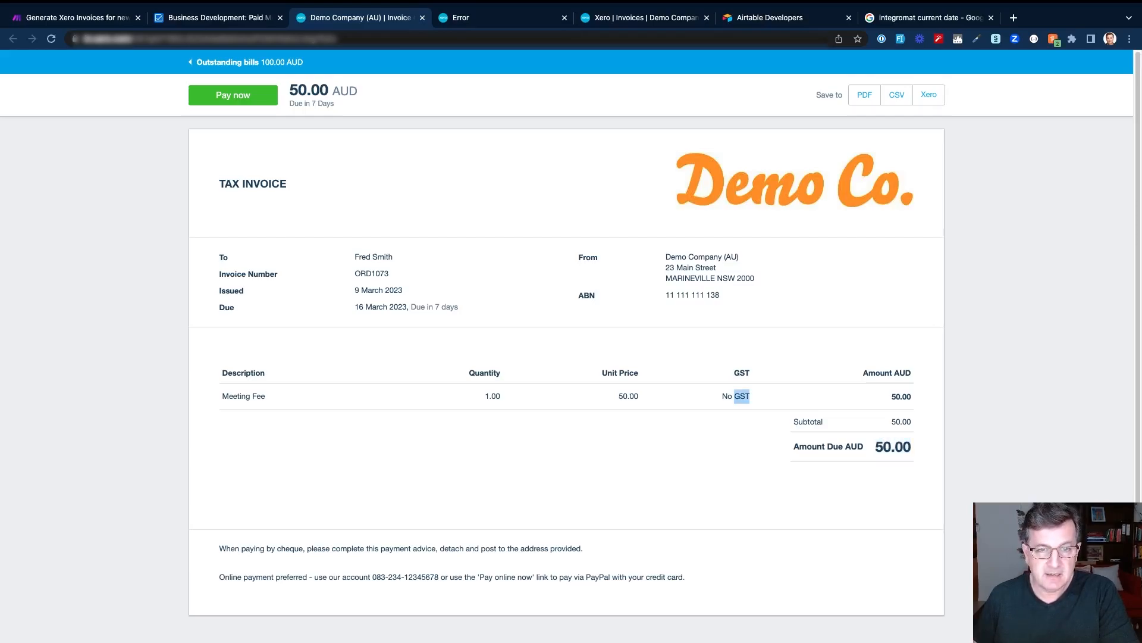
pyautogui.moveTo(222, 396); pyautogui.dragTo(267, 397)
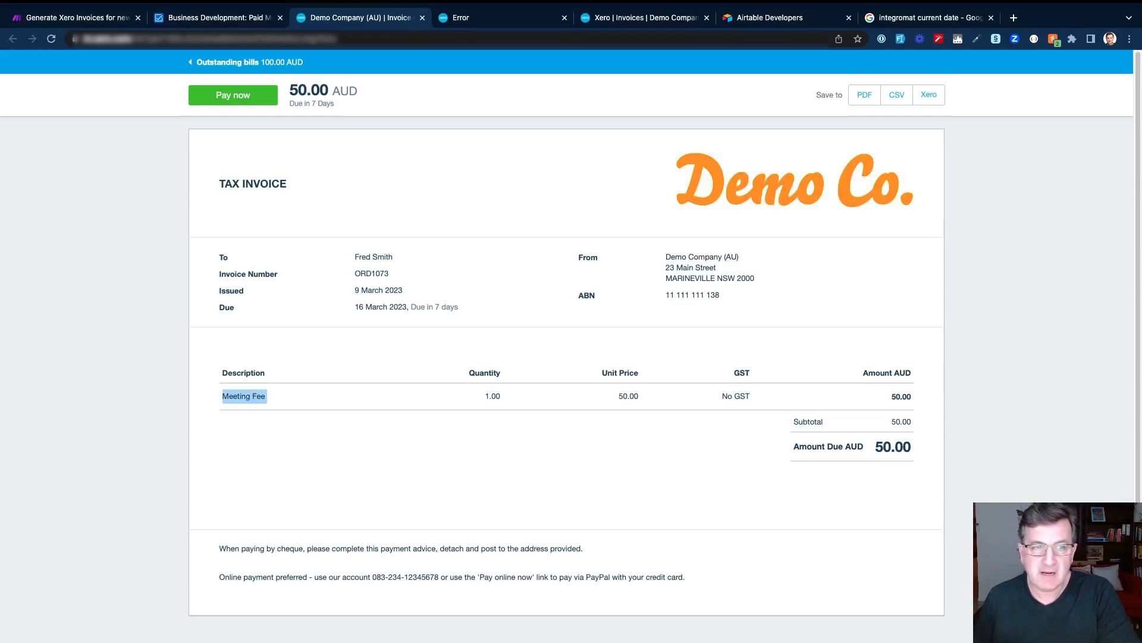